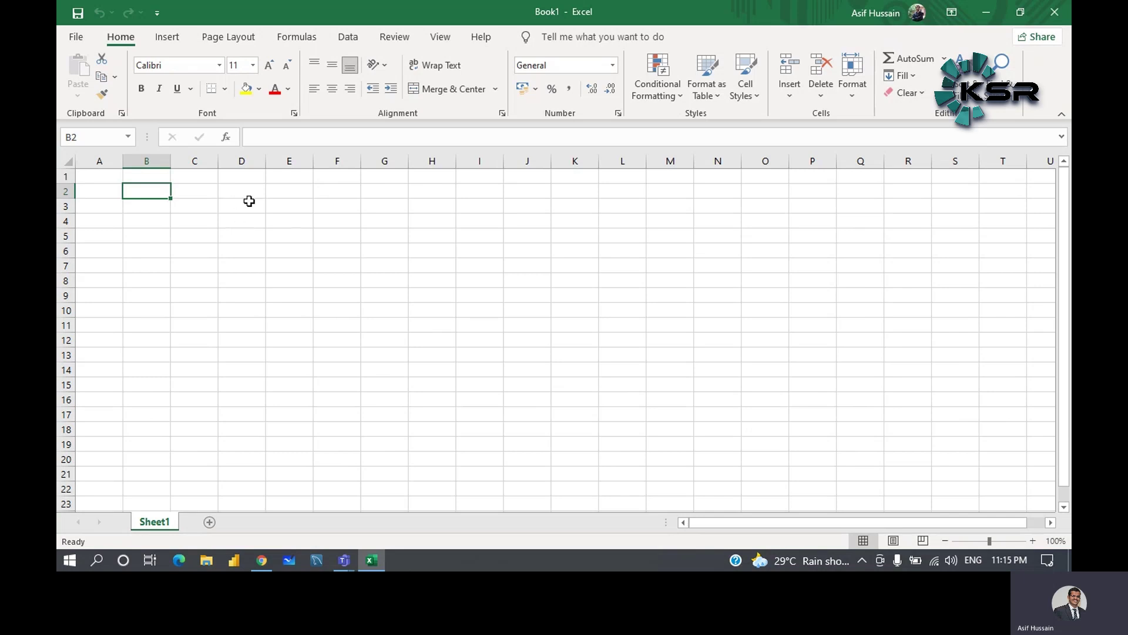
- Select the row 2 cells from C2 to H2 of the current sheet
{"action": "left_click", "coordinate": [186, 193]}
{"action": "left_click", "coordinate": [248, 191]}
{"action": "left_click", "coordinate": [293, 192]}
{"action": "left_click", "coordinate": [344, 192]}
{"action": "left_click", "coordinate": [382, 191]}
{"action": "left_click", "coordinate": [390, 224]}
{"action": "left_click", "coordinate": [443, 191]}
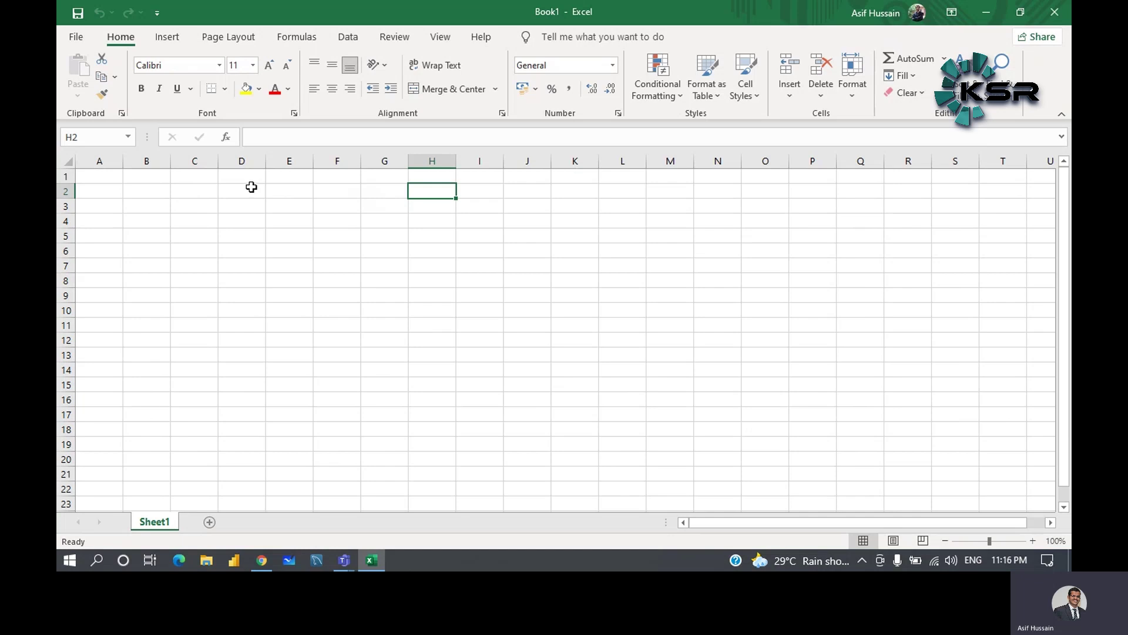
- Browse the full template gallery, then create a new blank workbook, Book2
{"action": "left_click", "coordinate": [78, 38]}
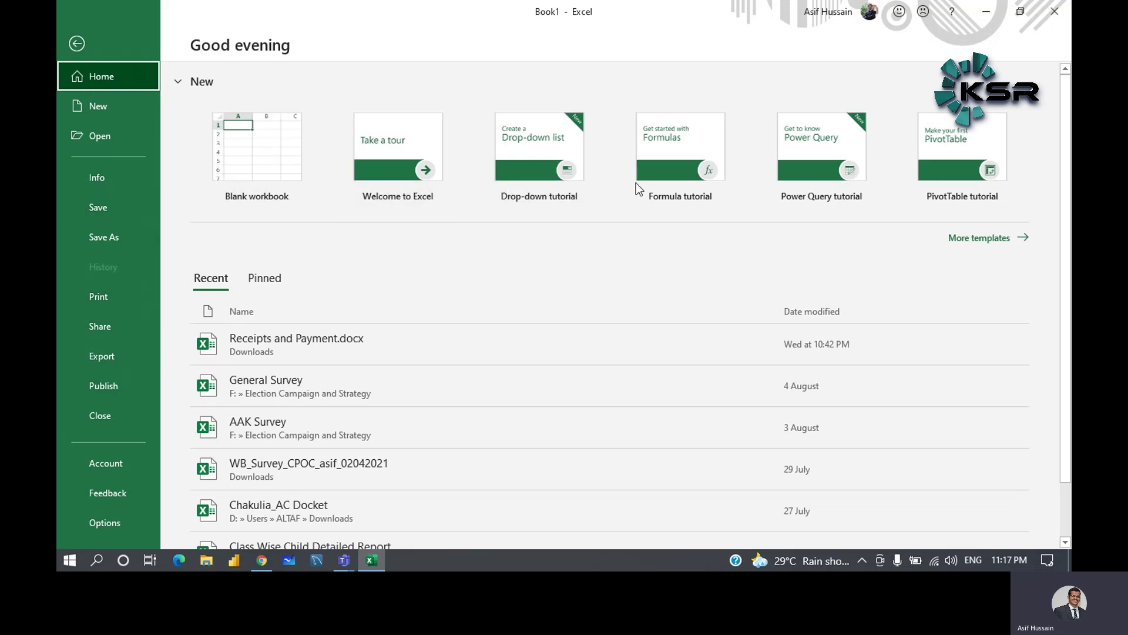
{"action": "left_click", "coordinate": [988, 241]}
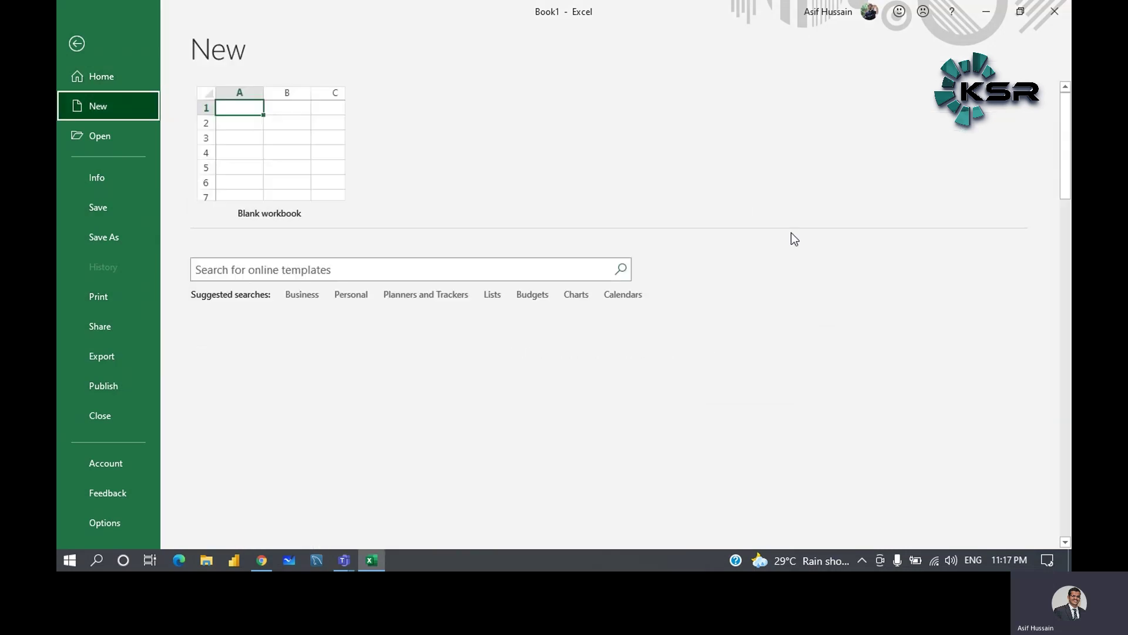
{"action": "scroll", "coordinate": [629, 320], "scroll_direction": "down", "scroll_amount": 2}
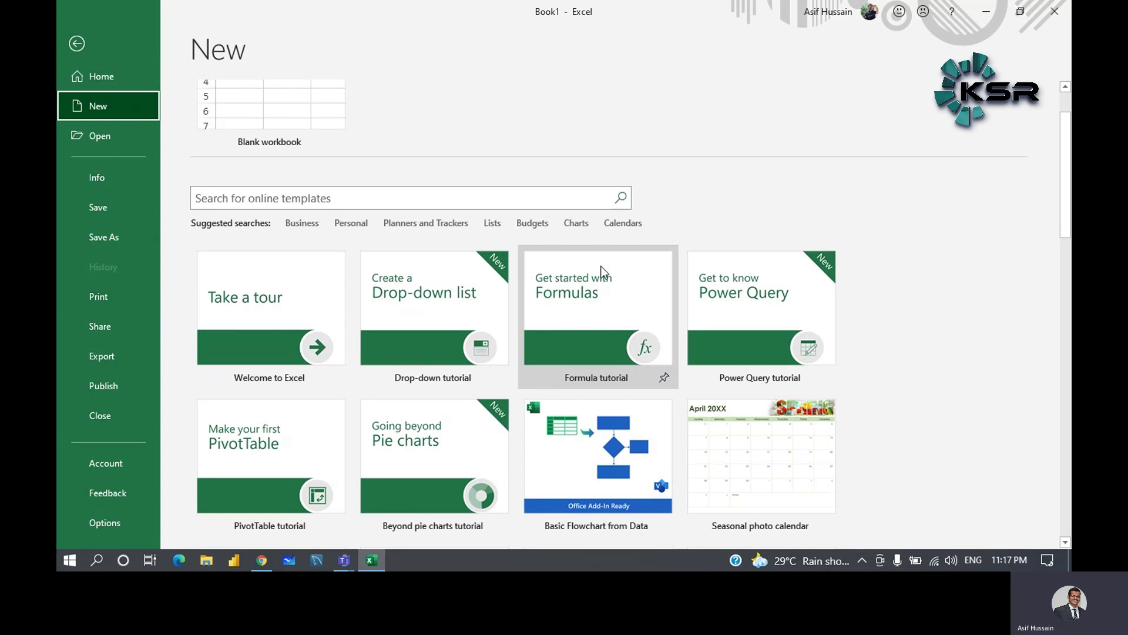
{"action": "scroll", "coordinate": [601, 267], "scroll_direction": "down", "scroll_amount": 4}
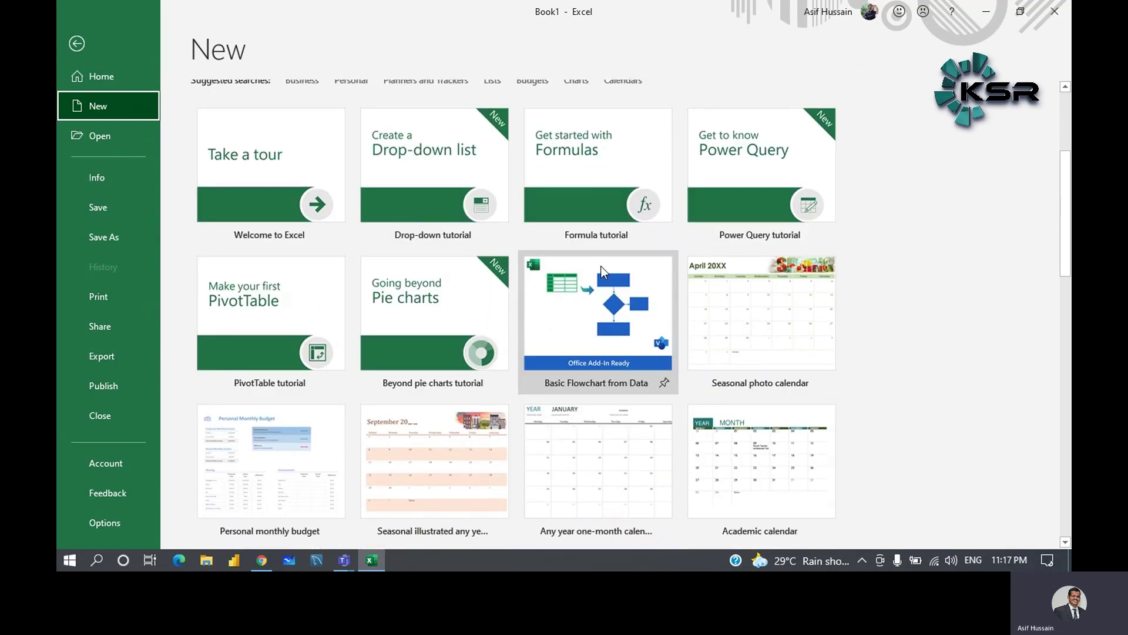
{"action": "scroll", "coordinate": [601, 268], "scroll_direction": "down", "scroll_amount": 1}
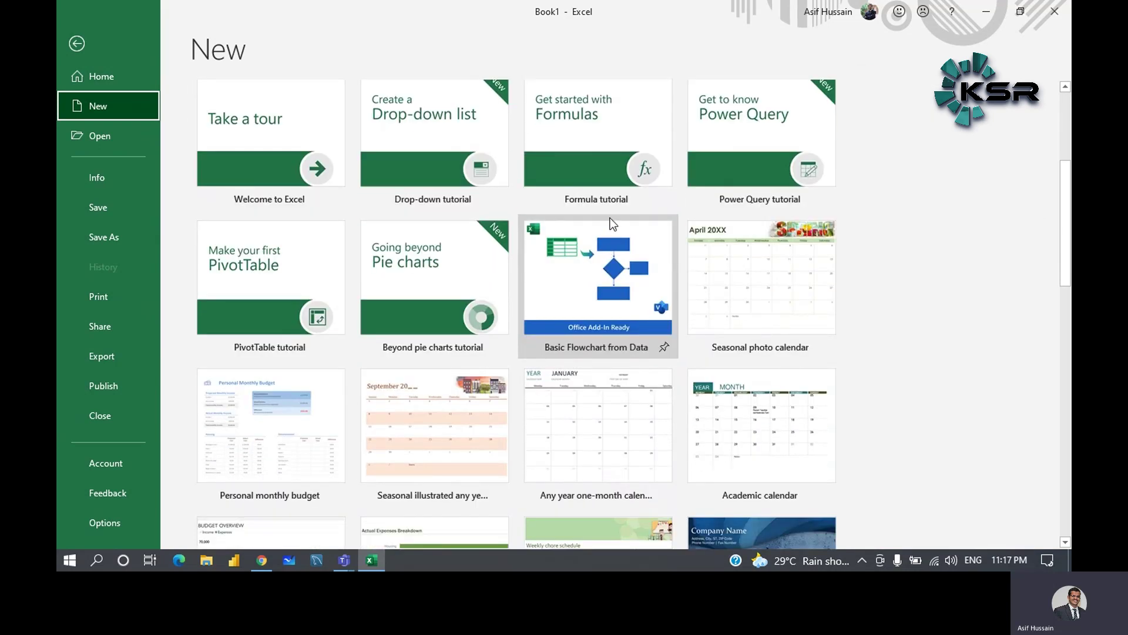
{"action": "scroll", "coordinate": [610, 212], "scroll_direction": "down", "scroll_amount": 1}
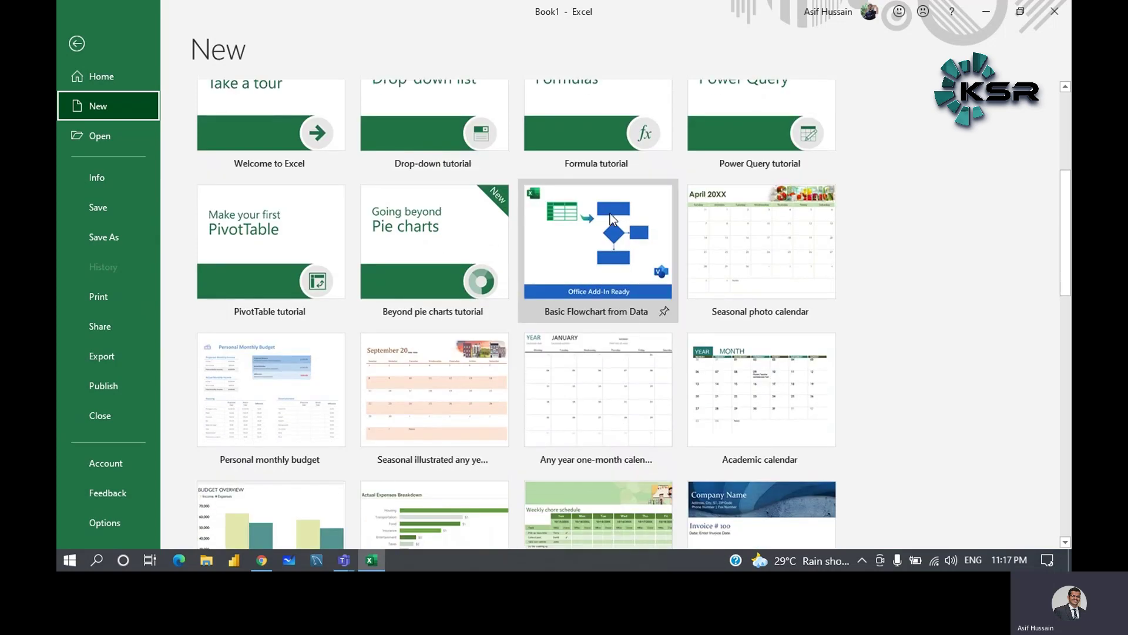
{"action": "scroll", "coordinate": [610, 214], "scroll_direction": "down", "scroll_amount": 2}
{"action": "scroll", "coordinate": [409, 252], "scroll_direction": "up", "scroll_amount": 5}
{"action": "scroll", "coordinate": [408, 253], "scroll_direction": "up", "scroll_amount": 5}
{"action": "scroll", "coordinate": [408, 252], "scroll_direction": "down", "scroll_amount": 3}
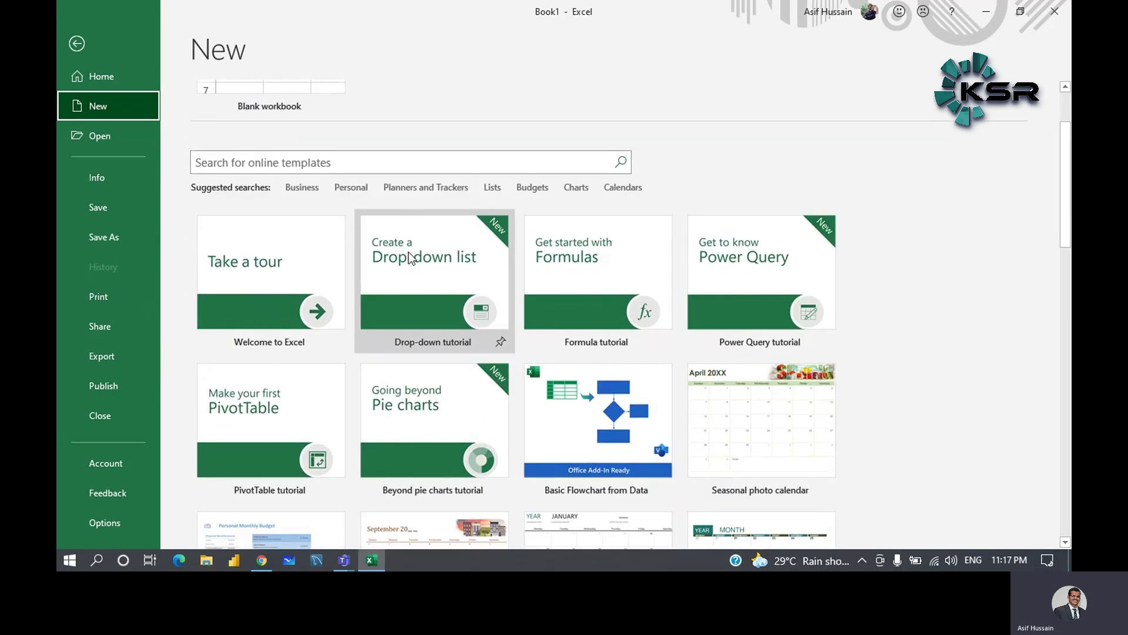
{"action": "scroll", "coordinate": [408, 252], "scroll_direction": "up", "scroll_amount": 3}
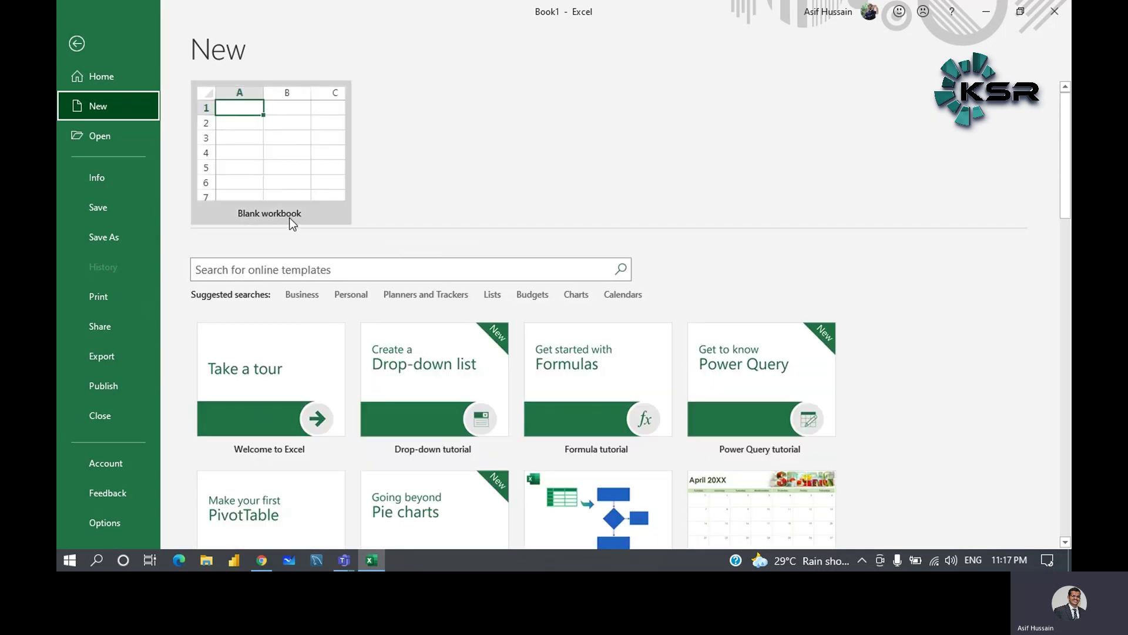
{"action": "left_click", "coordinate": [295, 167]}
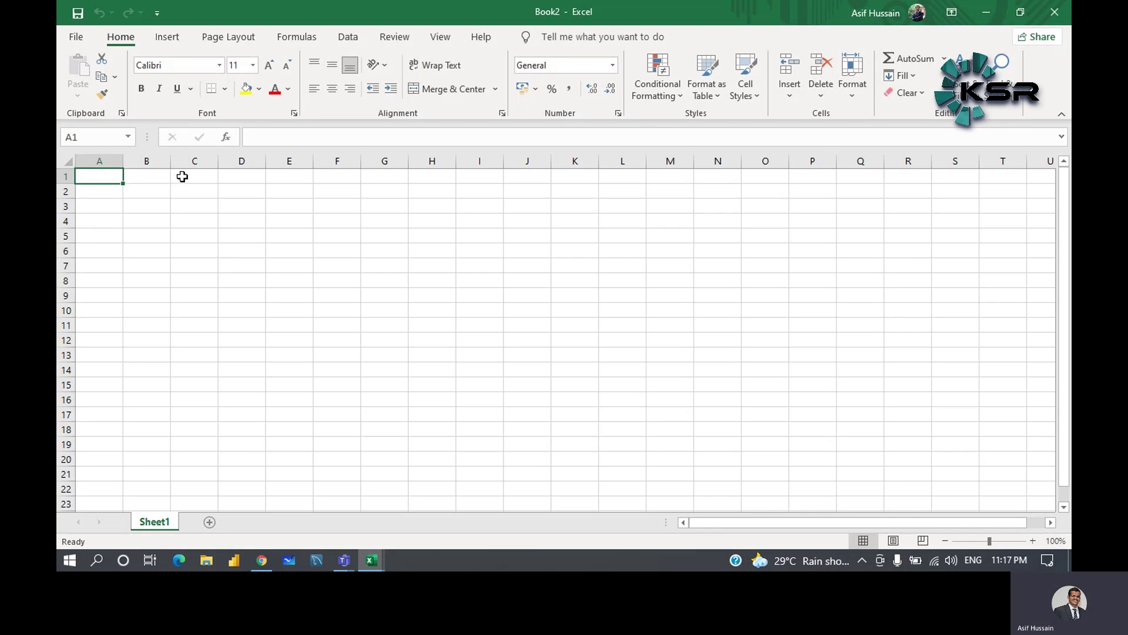
- Look through the font list for C1, then set its font size to 12
{"action": "left_click", "coordinate": [198, 173]}
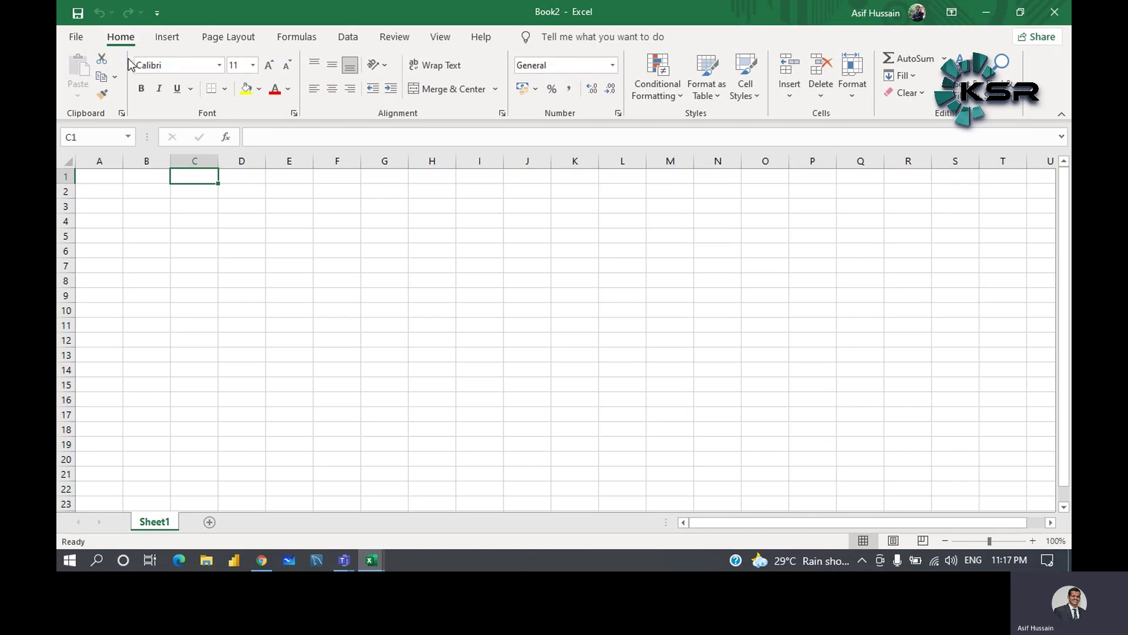
{"action": "left_click", "coordinate": [217, 66]}
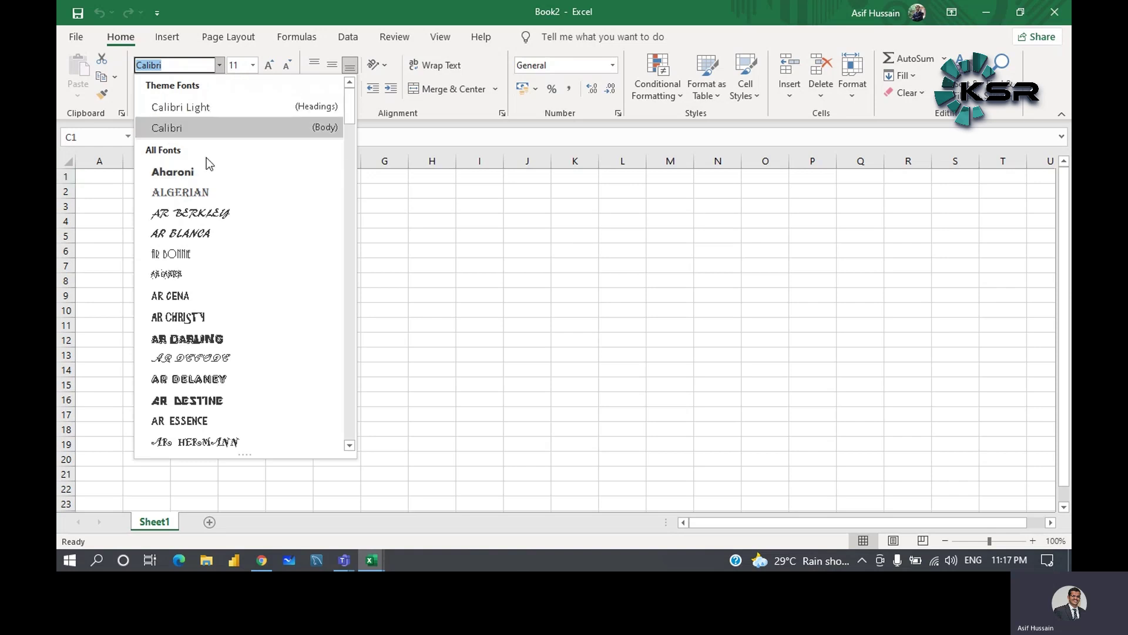
{"action": "scroll", "coordinate": [203, 202], "scroll_direction": "down", "scroll_amount": 5}
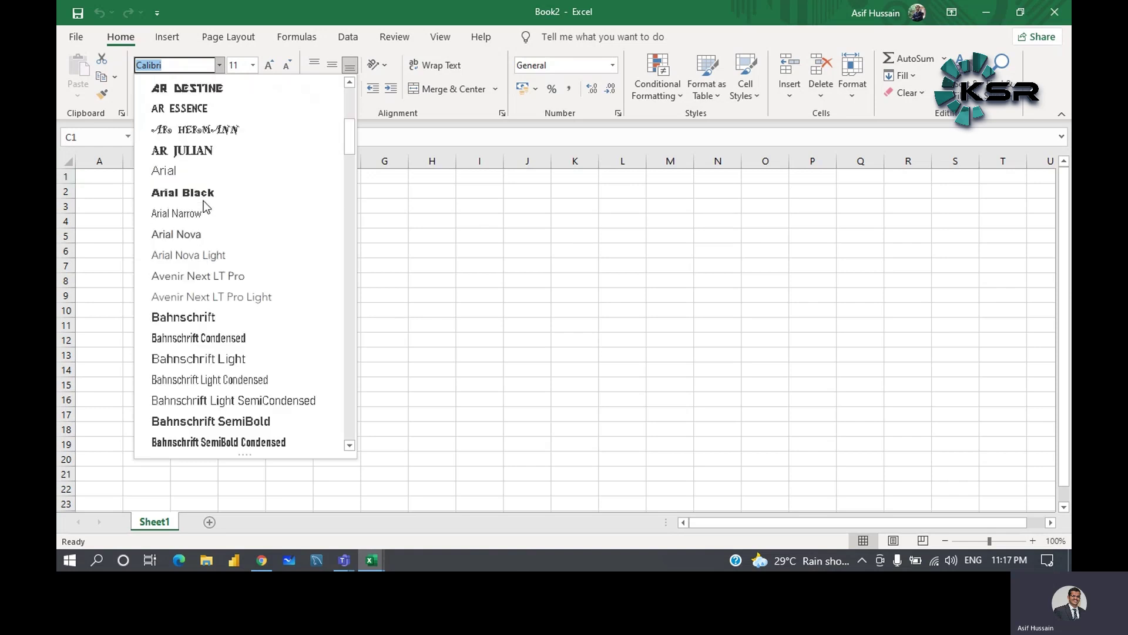
{"action": "scroll", "coordinate": [203, 205], "scroll_direction": "down", "scroll_amount": 4}
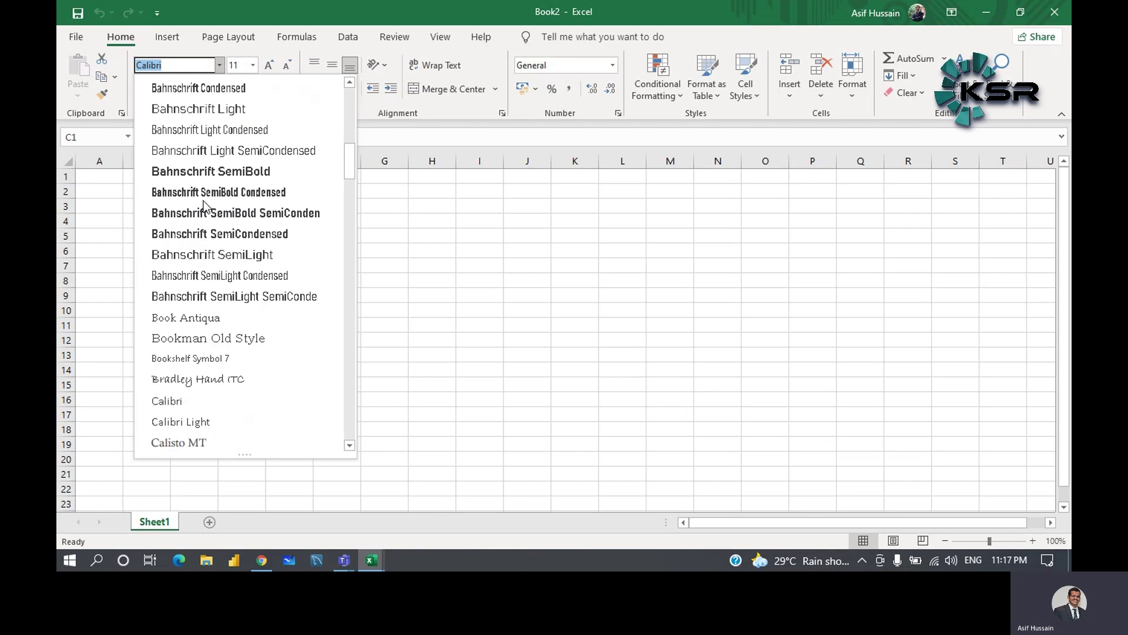
{"action": "scroll", "coordinate": [203, 204], "scroll_direction": "down", "scroll_amount": 4}
{"action": "scroll", "coordinate": [203, 205], "scroll_direction": "down", "scroll_amount": 5}
{"action": "scroll", "coordinate": [203, 204], "scroll_direction": "up", "scroll_amount": 9}
{"action": "left_click", "coordinate": [253, 65]}
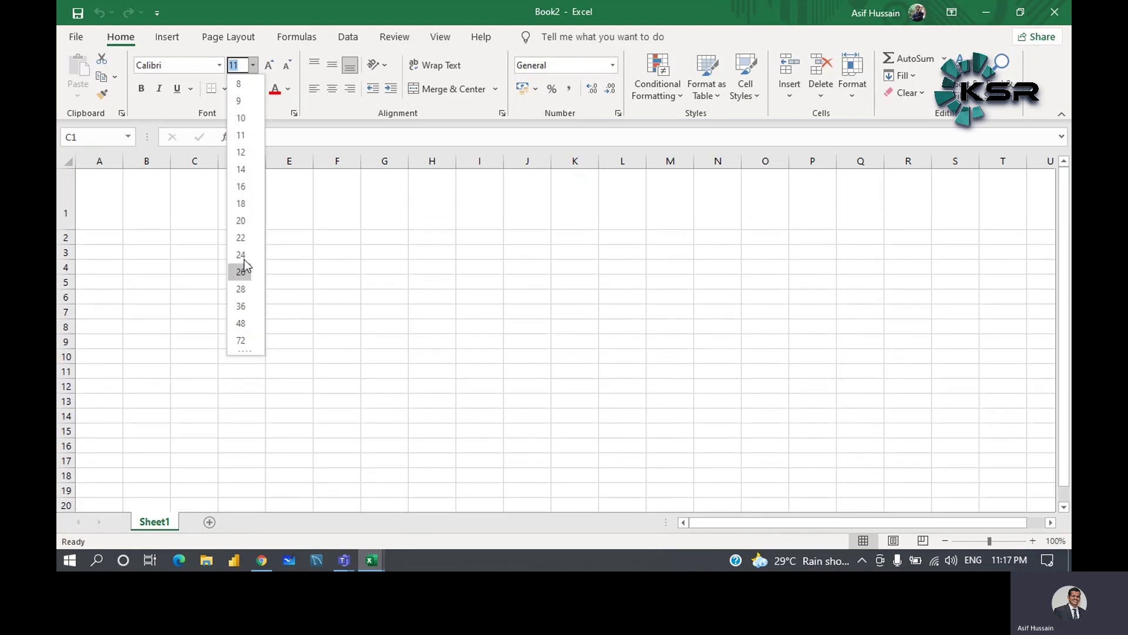
{"action": "left_click", "coordinate": [240, 154]}
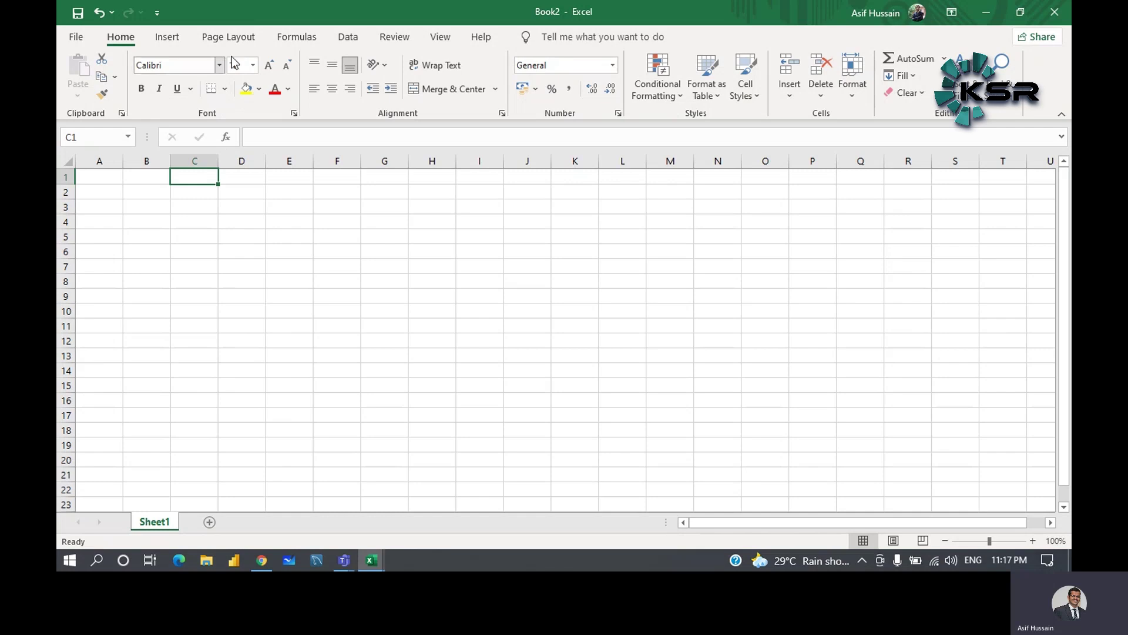
{"action": "left_click", "coordinate": [202, 194]}
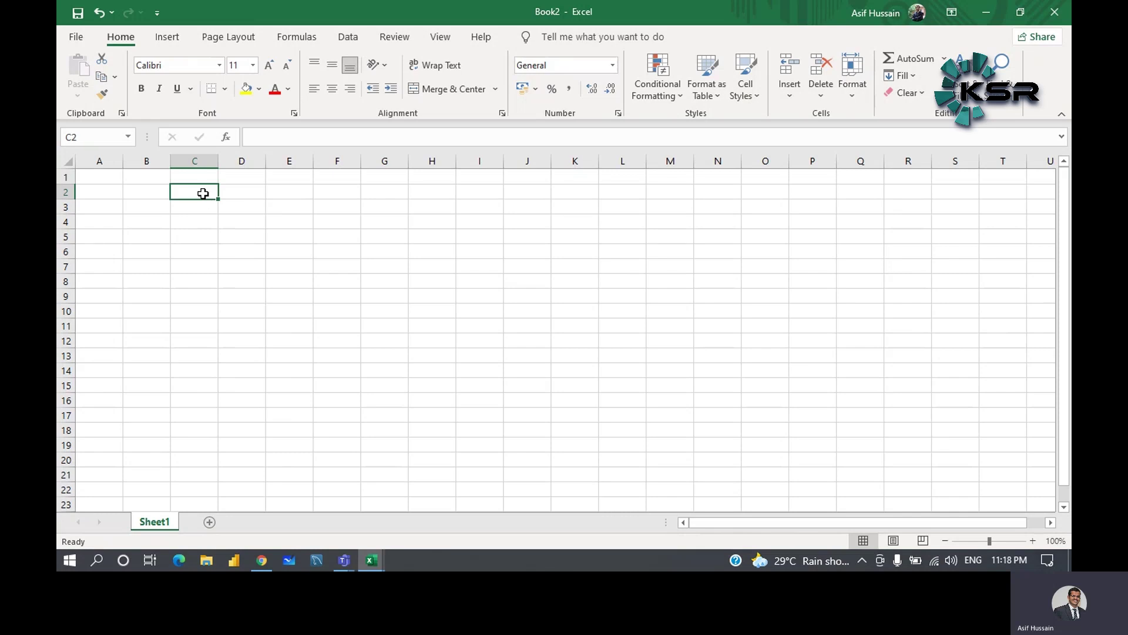
- Enter the heading 'sno' in C2, then return to D2
{"action": "type", "text": "sno"}
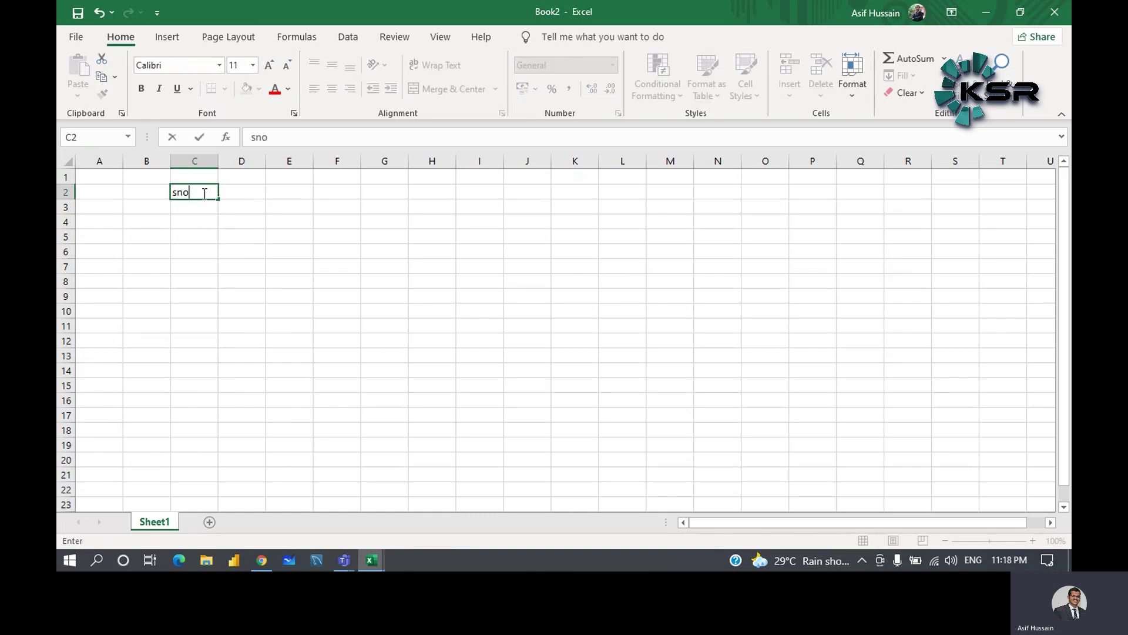
{"action": "left_click", "coordinate": [245, 194]}
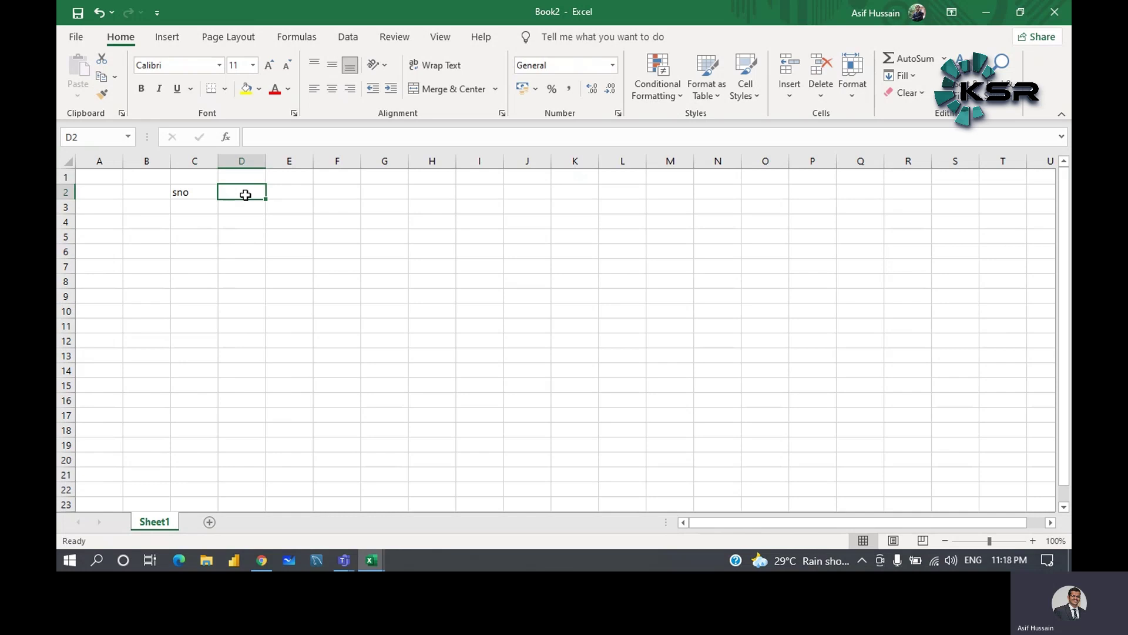
{"action": "double_click", "coordinate": [247, 195]}
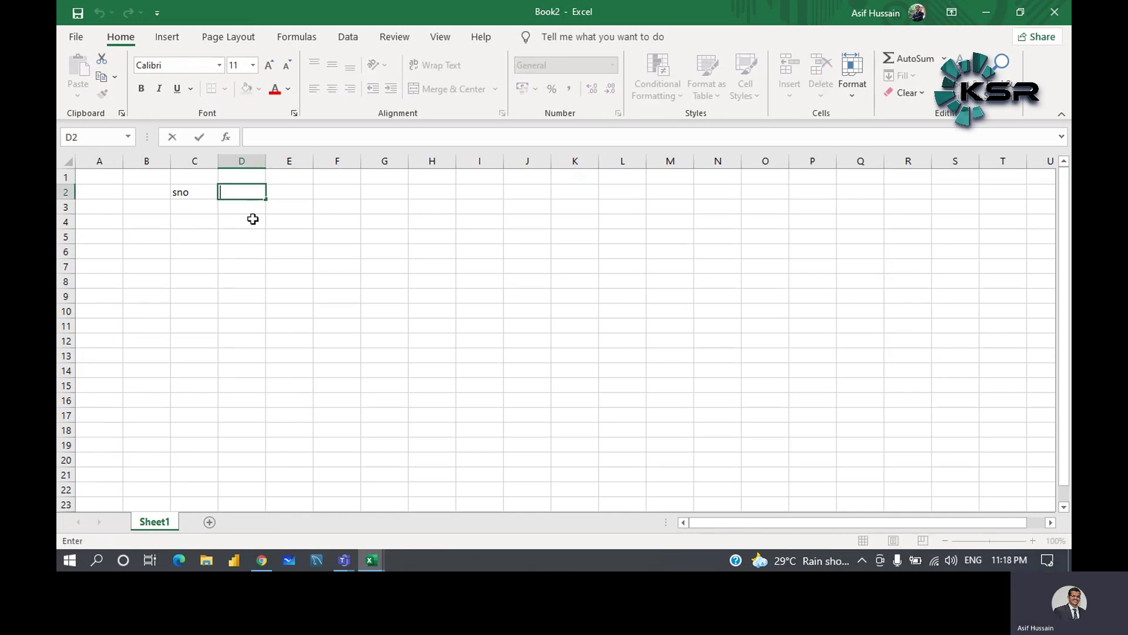
{"action": "left_click", "coordinate": [253, 218]}
{"action": "left_click", "coordinate": [221, 192]}
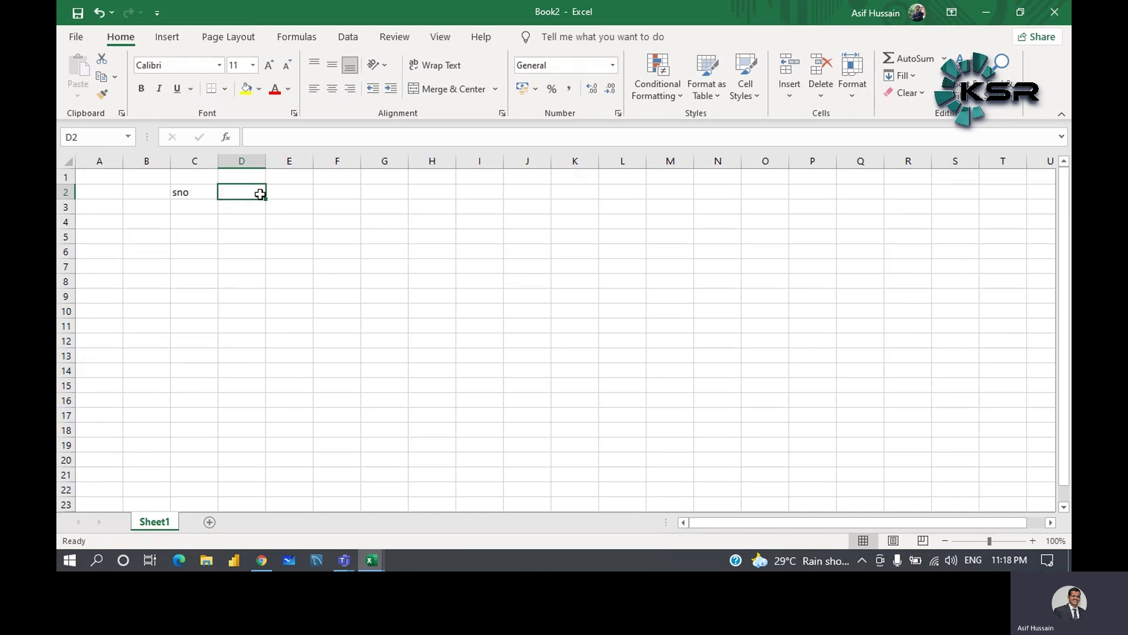
- Enter the headings Name, Phone Number and Address in D2 through F2
{"action": "type", "text": "Name"}
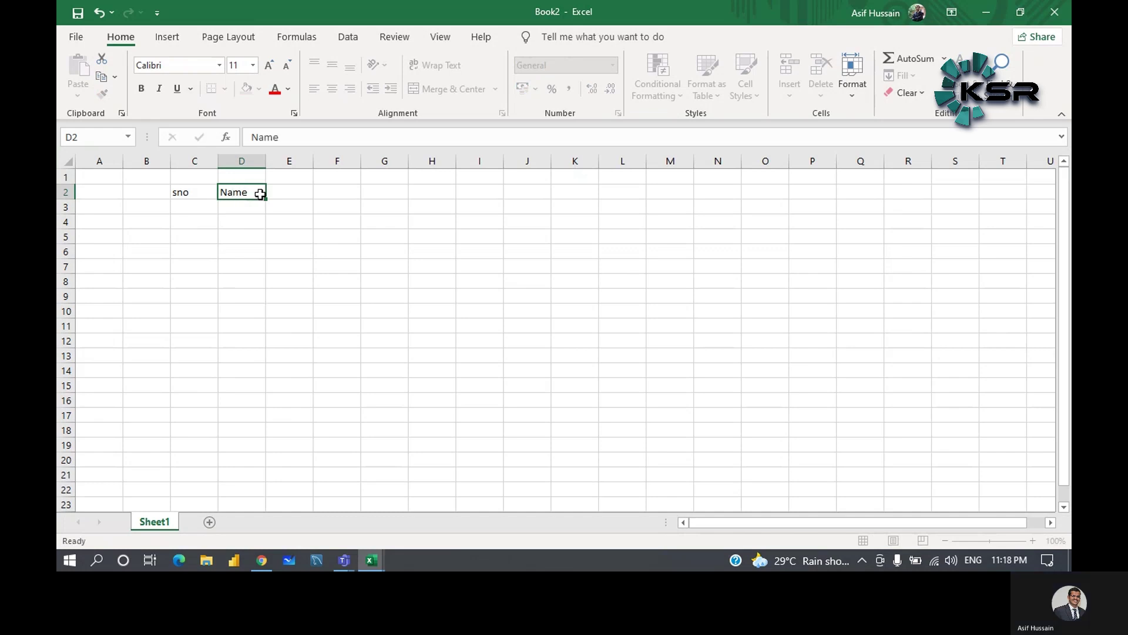
{"action": "key", "text": "Tab"}
{"action": "type", "text": "P"}
{"action": "type", "text": "ne "}
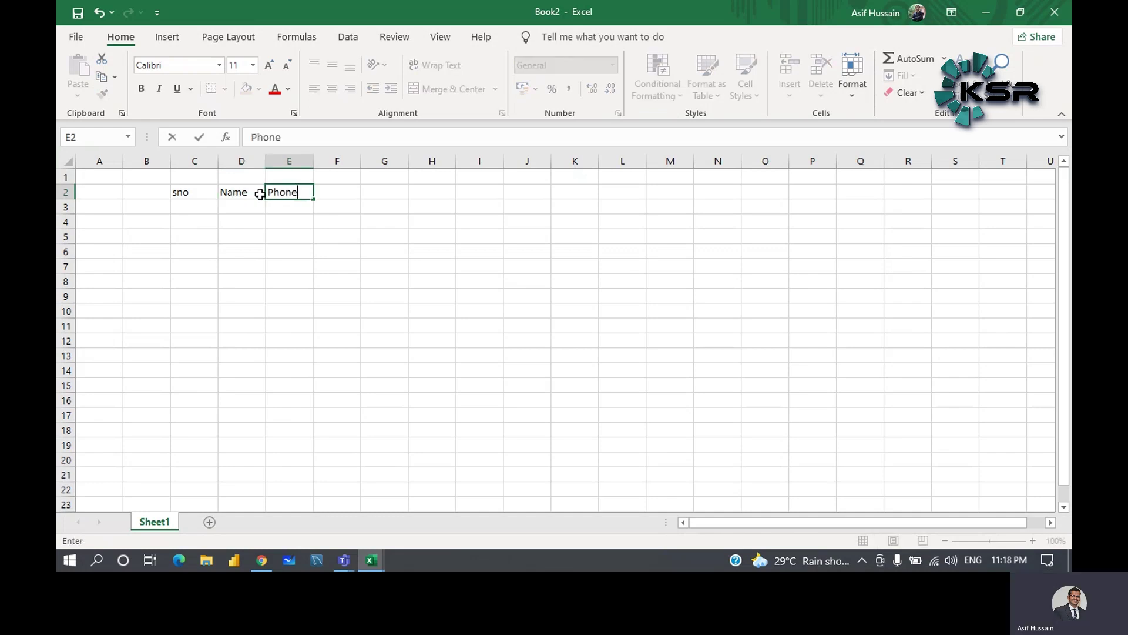
{"action": "type", "text": "Number"}
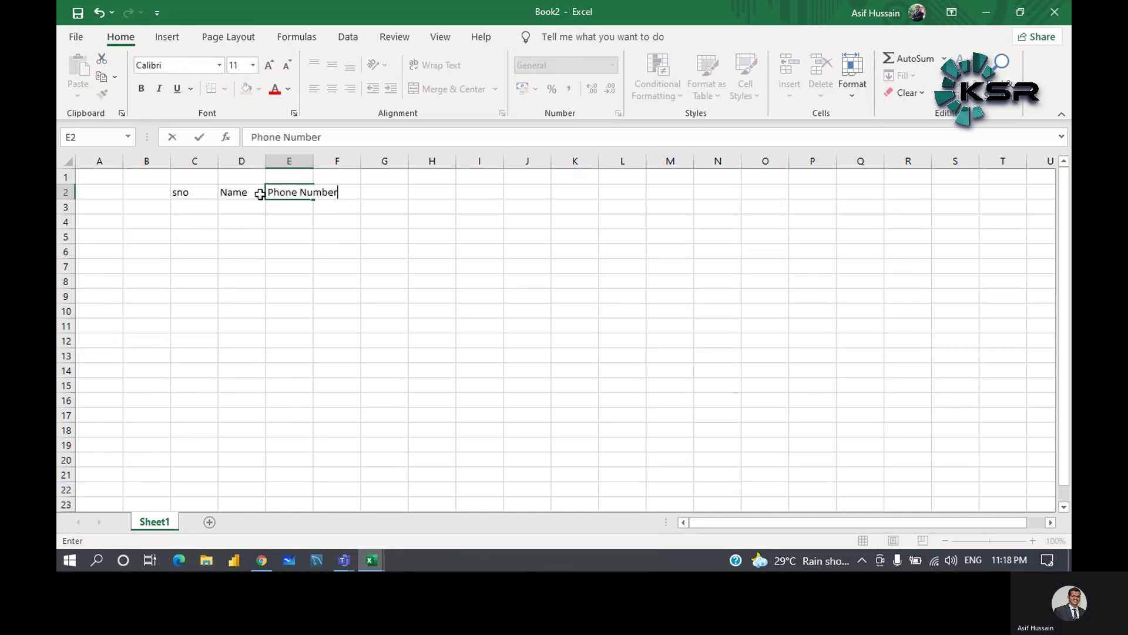
{"action": "key", "text": "Tab"}
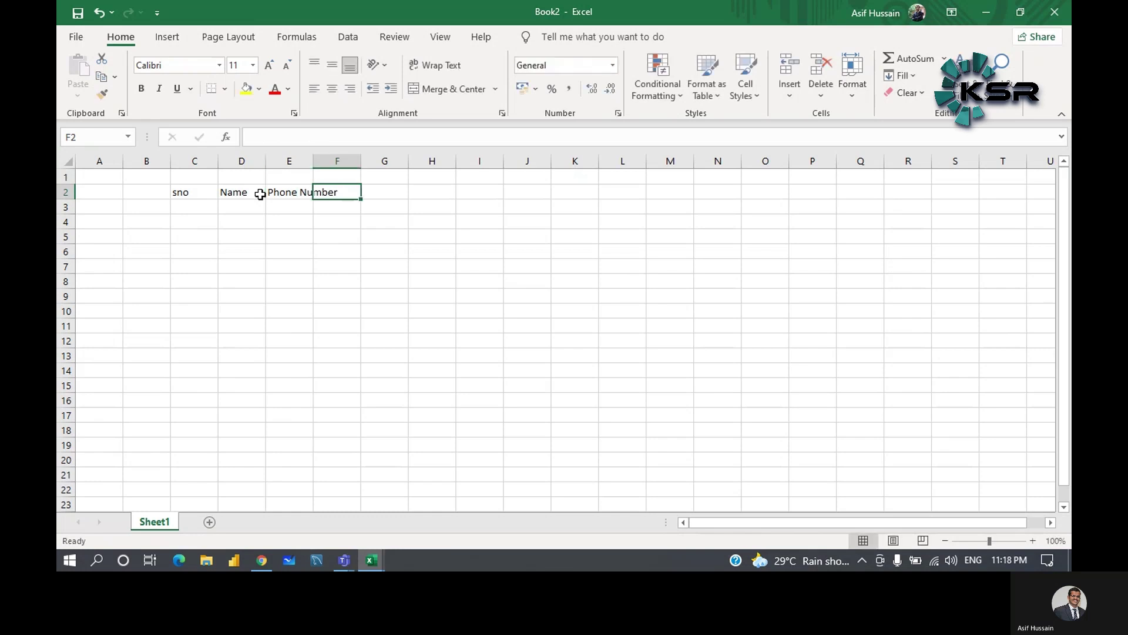
{"action": "type", "text": "Address"}
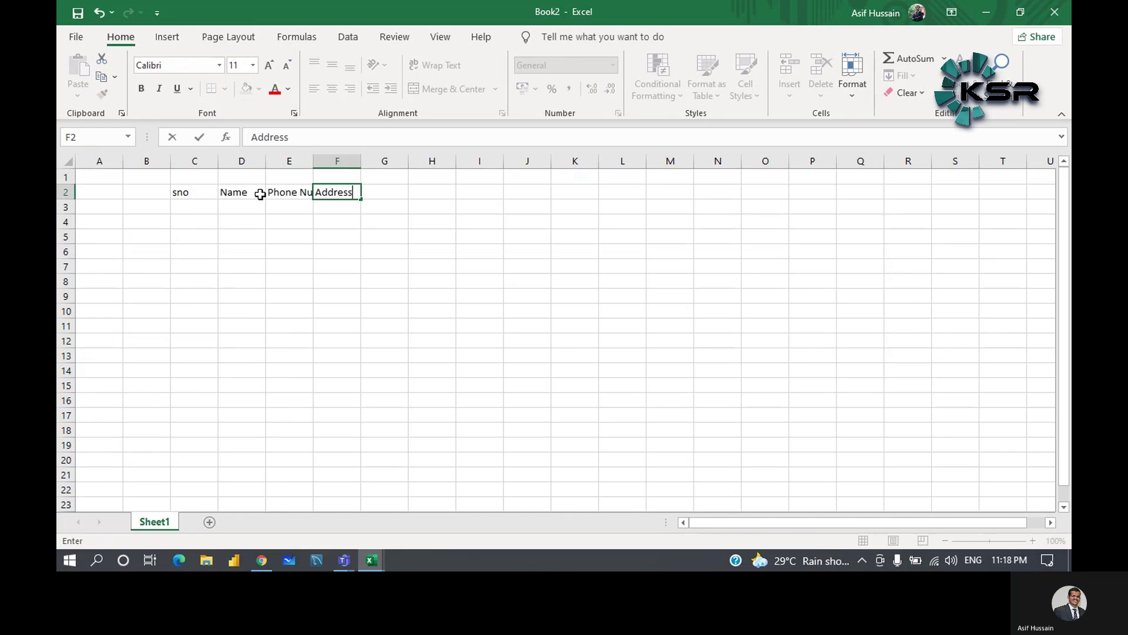
{"action": "key", "text": "Tab"}
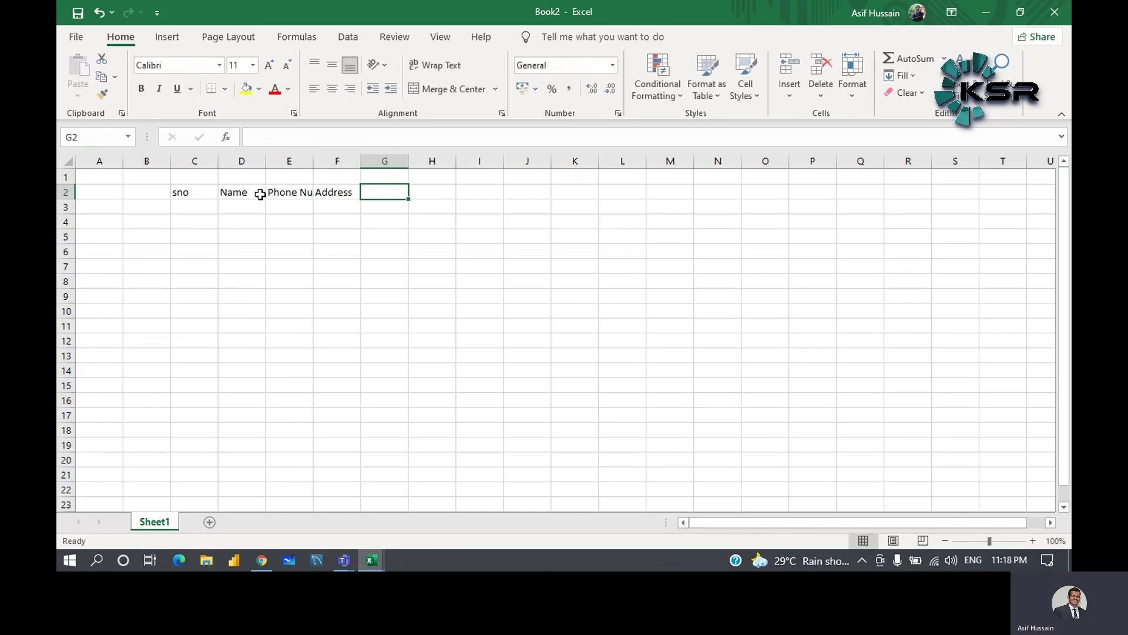
- Add the Date of Birth and Cell Number headings in G2:H2, ending back on E2
{"action": "type", "text": "Date"}
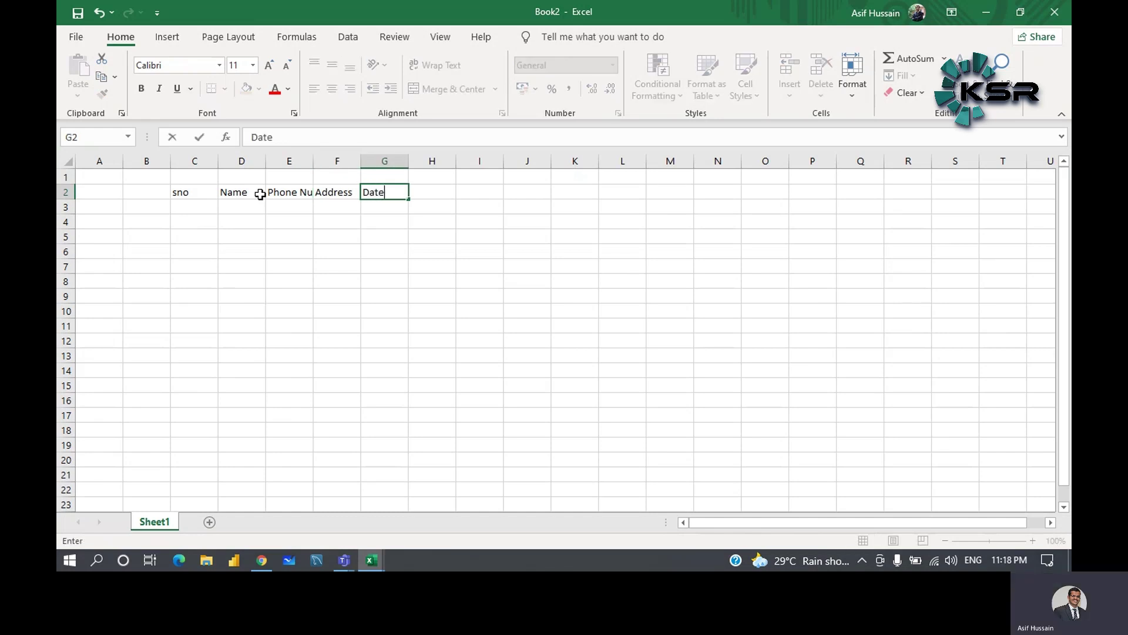
{"action": "type", "text": " of Birth"}
{"action": "key", "text": "Tab"}
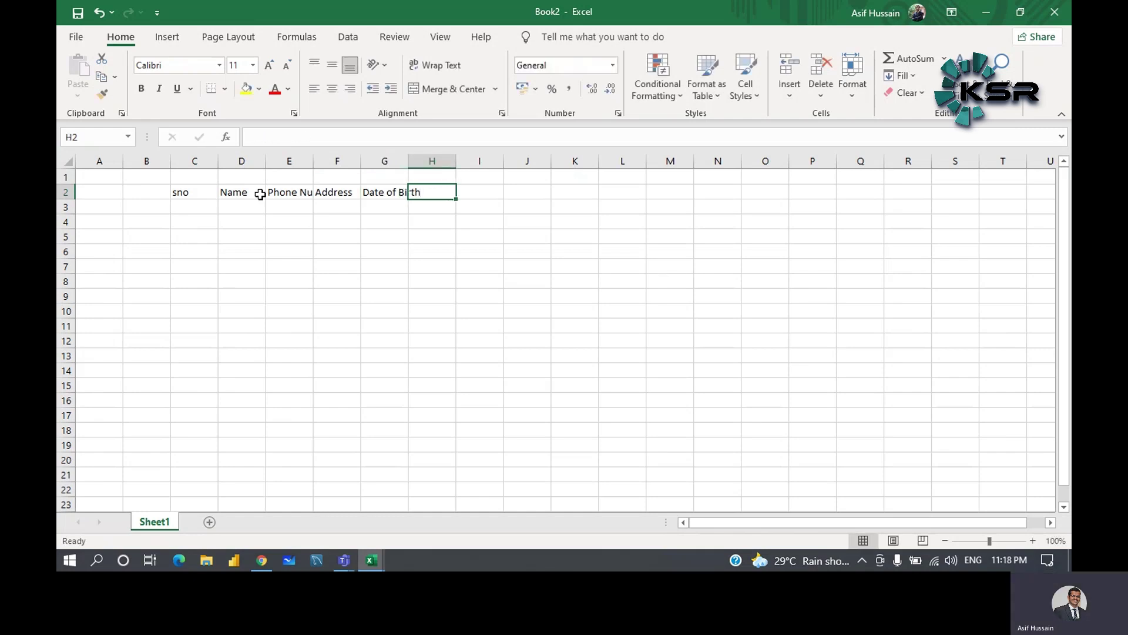
{"action": "type", "text": "Cell"}
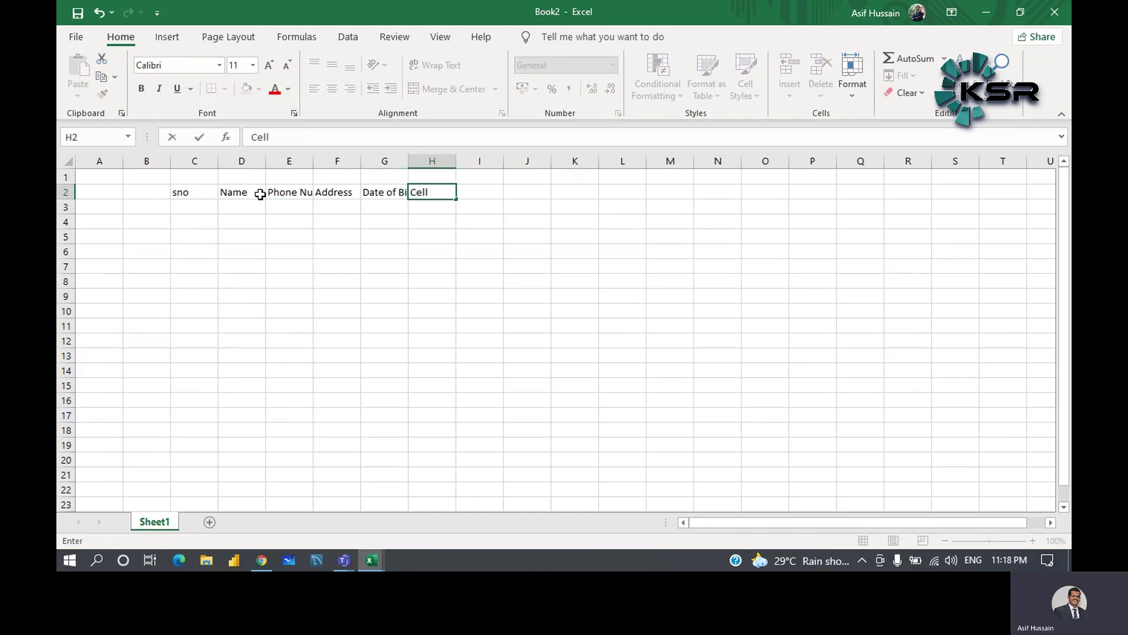
{"action": "type", "text": " Numb"}
{"action": "key", "text": "Tab"}
{"action": "key", "text": "Tab"}
{"action": "key", "text": "Tab"}
{"action": "key", "text": "Tab"}
{"action": "key", "text": "Tab"}
{"action": "key", "text": "Tab"}
{"action": "key", "text": "Tab"}
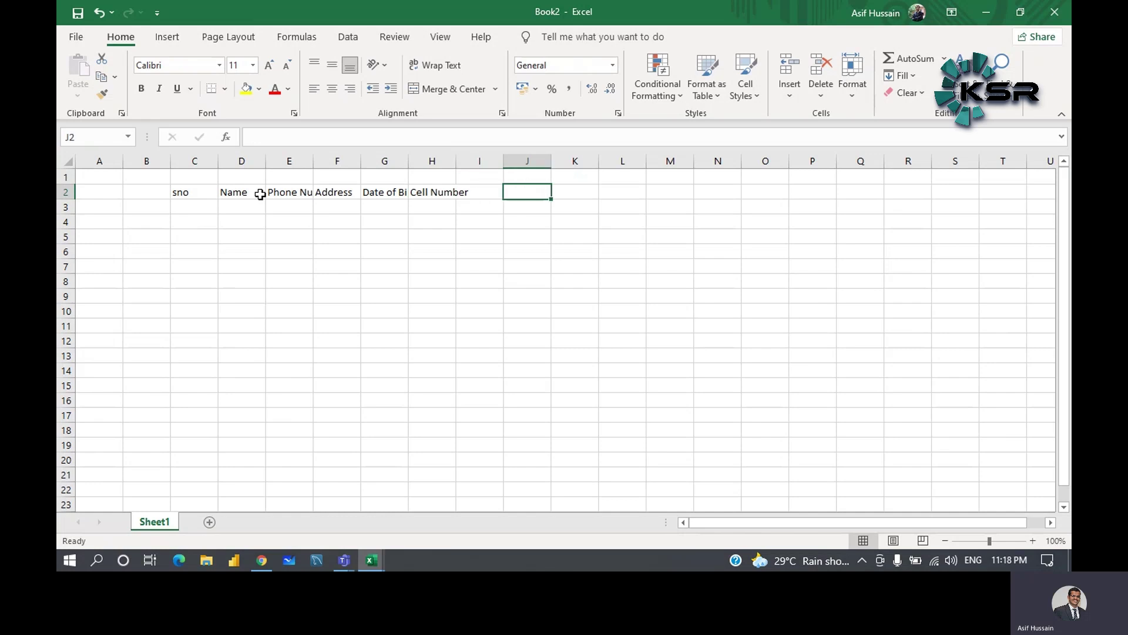
{"action": "key", "text": "Tab"}
{"action": "key", "text": "Tab"}
{"action": "key", "text": "Tab"}
{"action": "key", "text": "Tab"}
{"action": "key", "text": "Tab"}
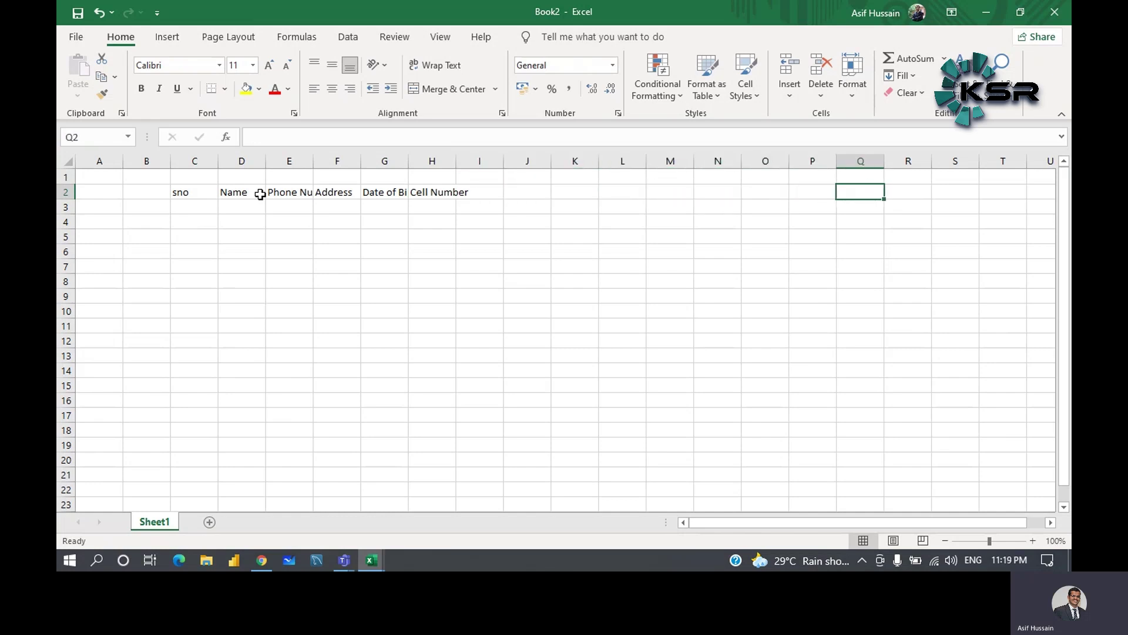
{"action": "key", "text": "Left"}
{"action": "key", "text": "Left"}
{"action": "key", "text": "Left"}
{"action": "key", "text": "Left"}
{"action": "key", "text": "Left"}
{"action": "key", "text": "Left"}
{"action": "key", "text": "Left"}
{"action": "key", "text": "Left"}
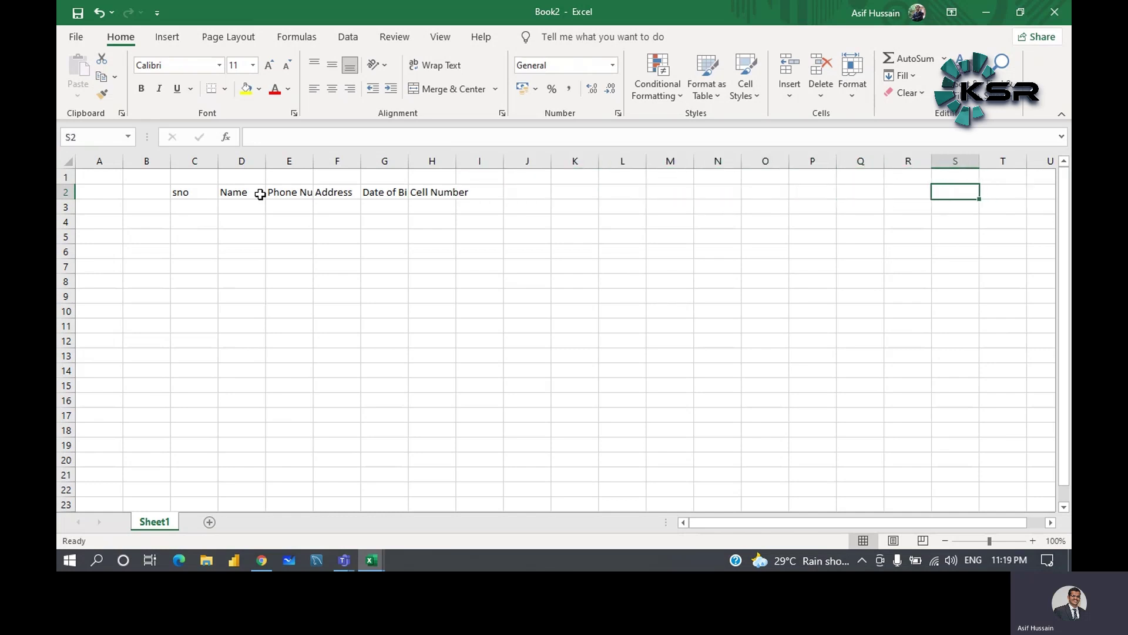
{"action": "key", "text": "Left"}
{"action": "key", "text": "Left"}
{"action": "key", "text": "Left"}
{"action": "key", "text": "Left"}
{"action": "key", "text": "Left"}
{"action": "key", "text": "Left"}
{"action": "key", "text": "Left"}
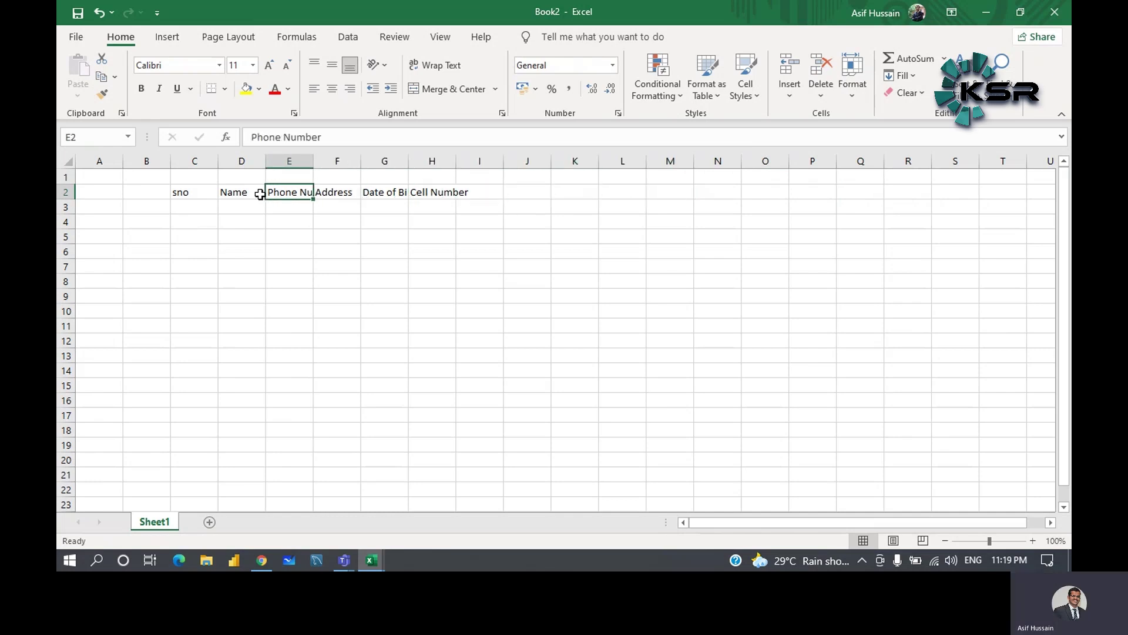
{"action": "left_click", "coordinate": [330, 209]}
{"action": "left_click", "coordinate": [294, 189]}
{"action": "left_click_drag", "start_coordinate": [251, 137], "coordinate": [338, 136]}
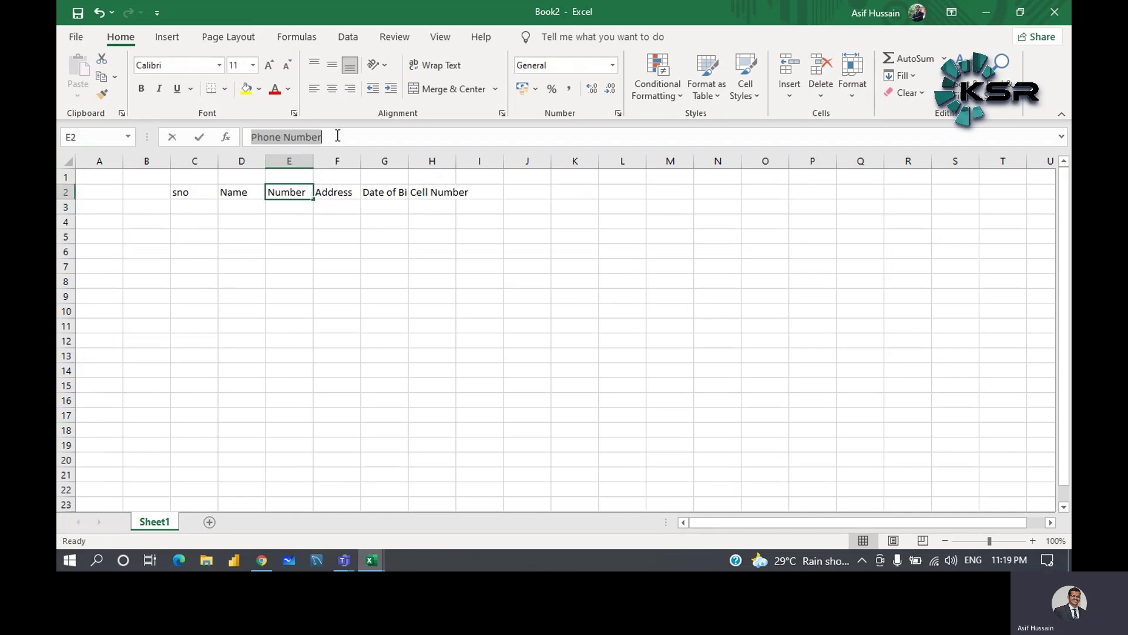
{"action": "left_click", "coordinate": [310, 224]}
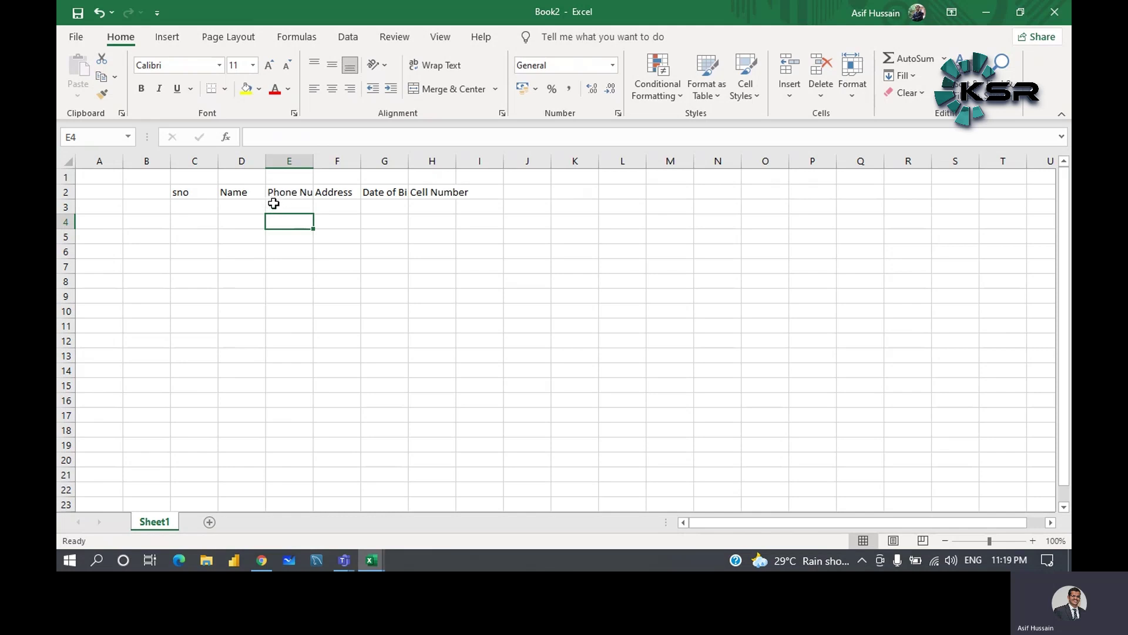
{"action": "left_click", "coordinate": [304, 194]}
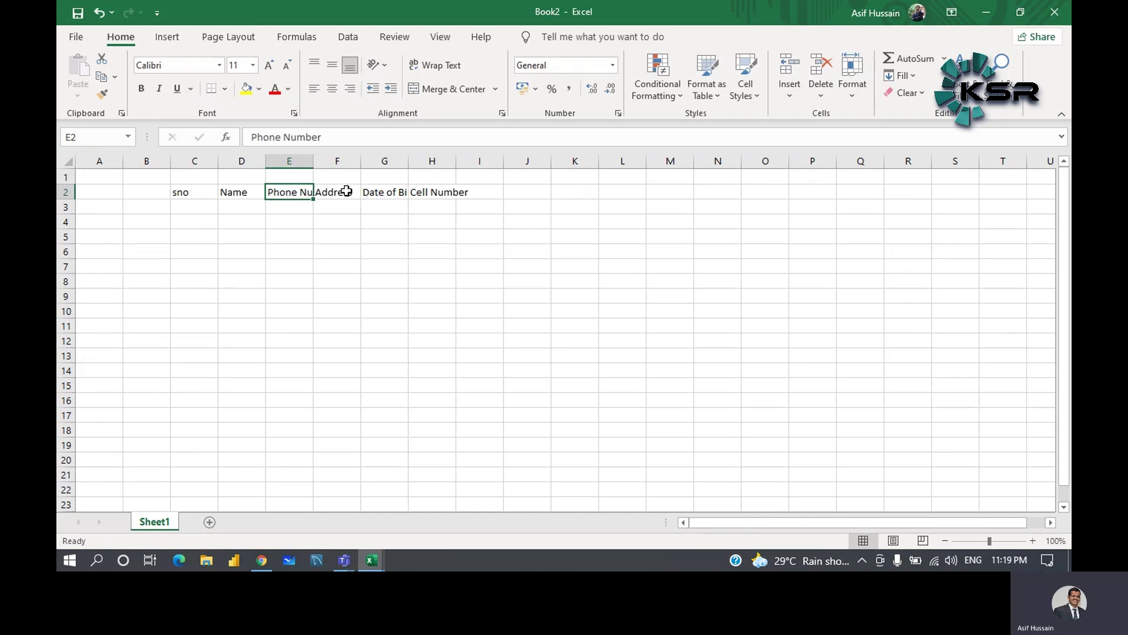
{"action": "left_click", "coordinate": [327, 234]}
{"action": "left_click", "coordinate": [291, 192]}
{"action": "left_click", "coordinate": [293, 223]}
{"action": "left_click", "coordinate": [294, 195]}
{"action": "left_click", "coordinate": [455, 75]}
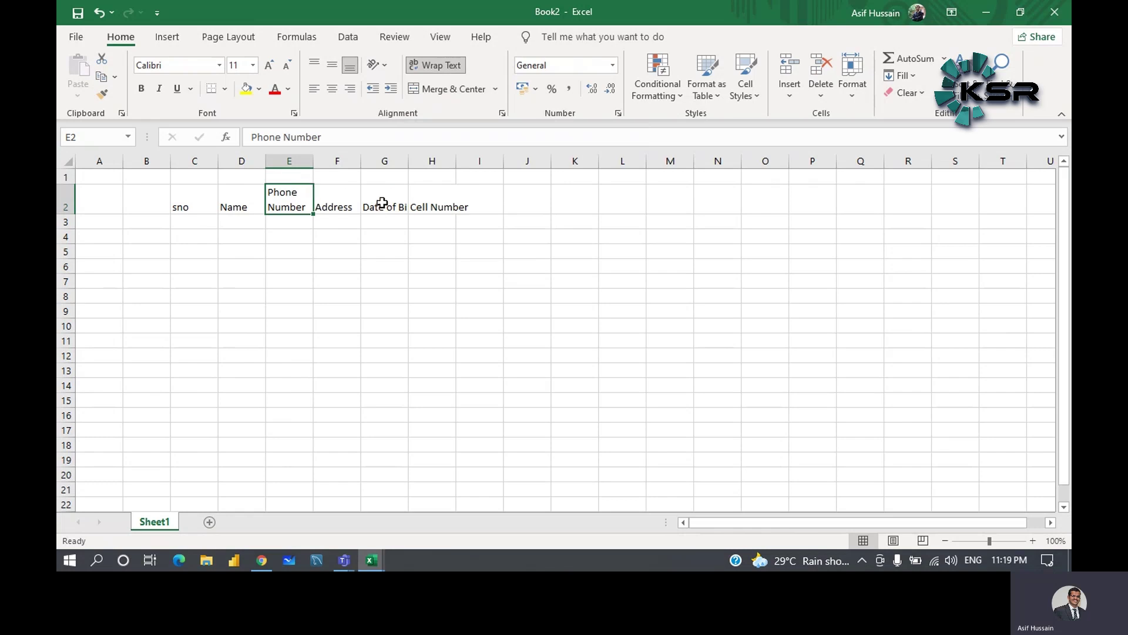
{"action": "left_click", "coordinate": [440, 68]}
{"action": "left_click", "coordinate": [439, 68]}
{"action": "left_click", "coordinate": [439, 68]}
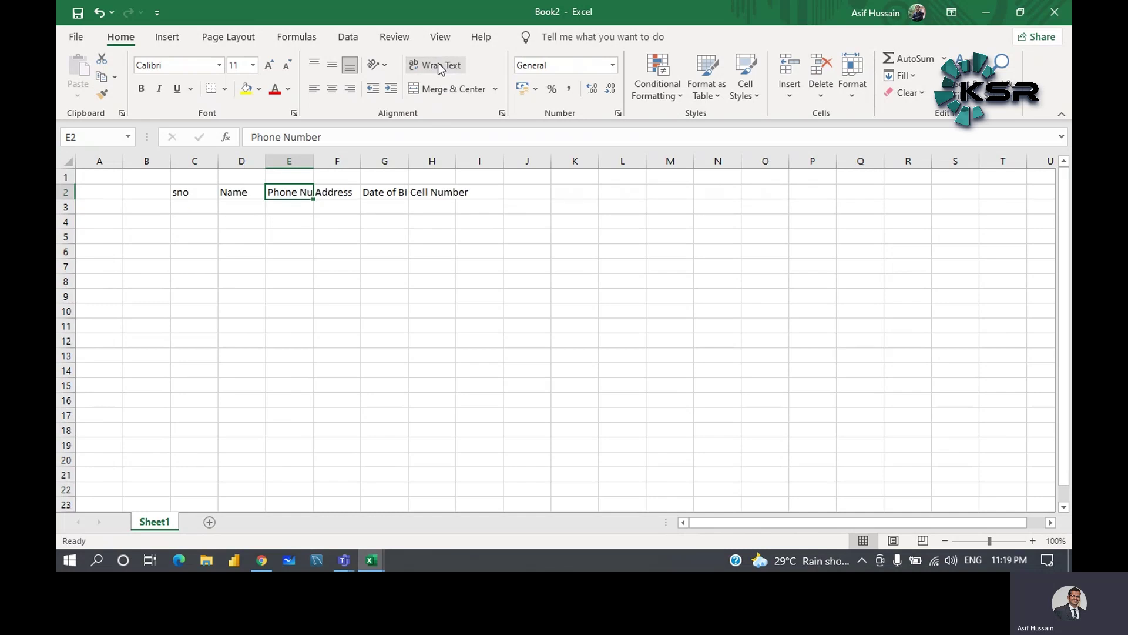
{"action": "left_click", "coordinate": [440, 68]}
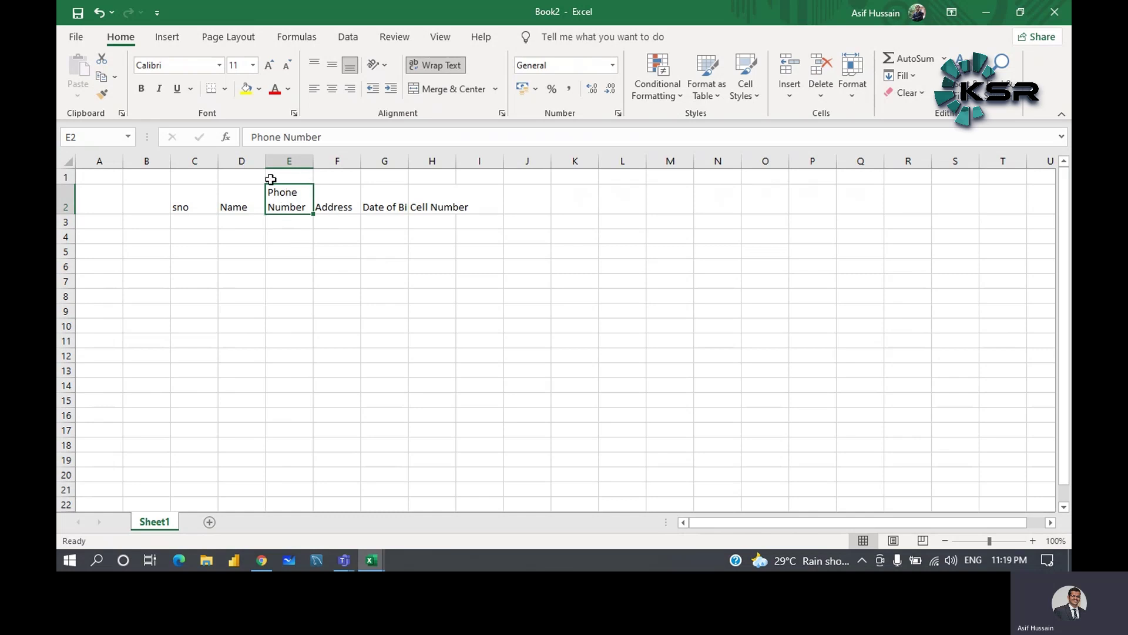
{"action": "left_click", "coordinate": [435, 65]}
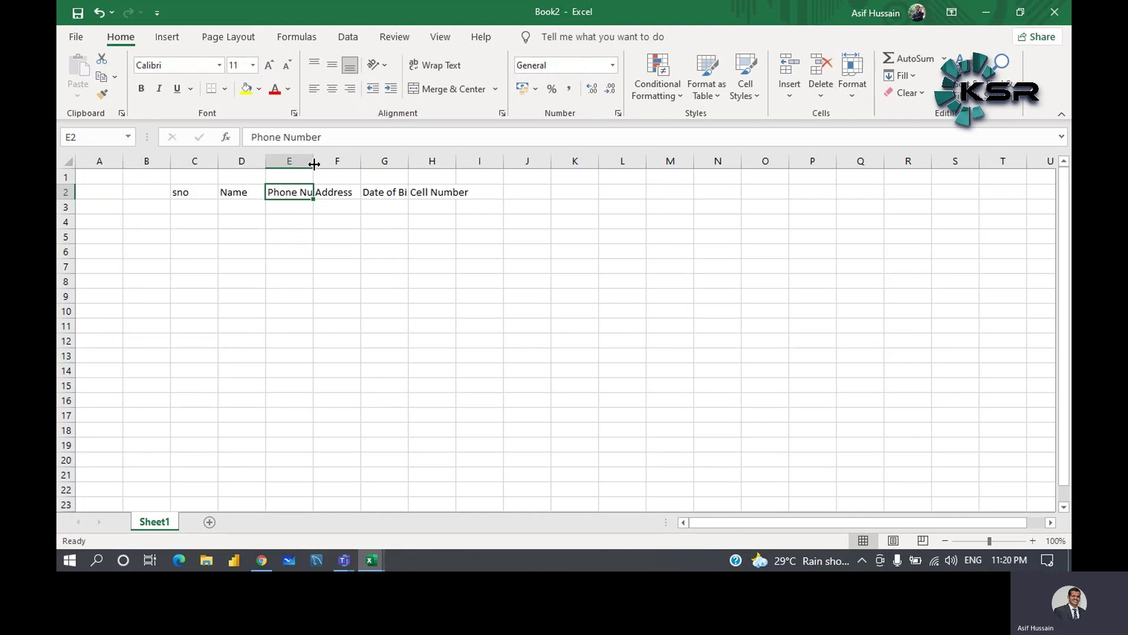
- Resize column E by dragging its border wider, then narrower
{"action": "left_click_drag", "start_coordinate": [314, 161], "coordinate": [377, 167]}
{"action": "left_click", "coordinate": [361, 214]}
{"action": "left_click", "coordinate": [353, 239]}
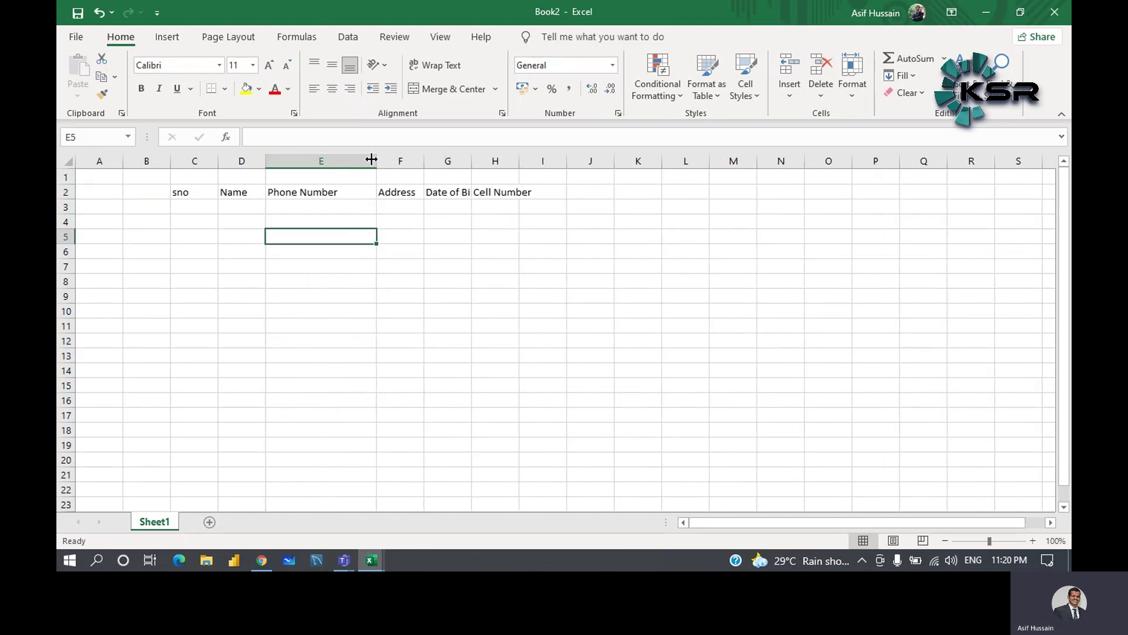
{"action": "left_click_drag", "start_coordinate": [372, 159], "coordinate": [346, 169]}
{"action": "left_click", "coordinate": [300, 207]}
{"action": "left_click_drag", "start_coordinate": [343, 161], "coordinate": [314, 167]}
- Leave Wrap Text off on the Phone Number heading and widen column E to fit it
{"action": "left_click", "coordinate": [285, 192]}
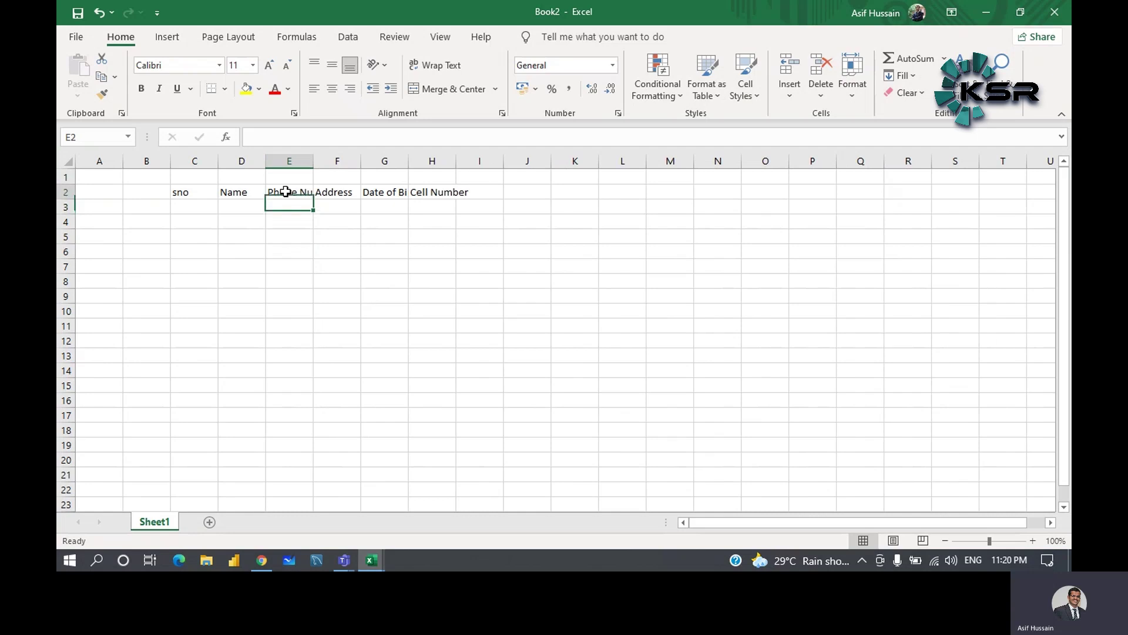
{"action": "left_click", "coordinate": [441, 65]}
{"action": "left_click", "coordinate": [441, 65]}
{"action": "left_click", "coordinate": [441, 65]}
{"action": "left_click", "coordinate": [441, 65]}
{"action": "left_click_drag", "start_coordinate": [314, 160], "coordinate": [339, 159]}
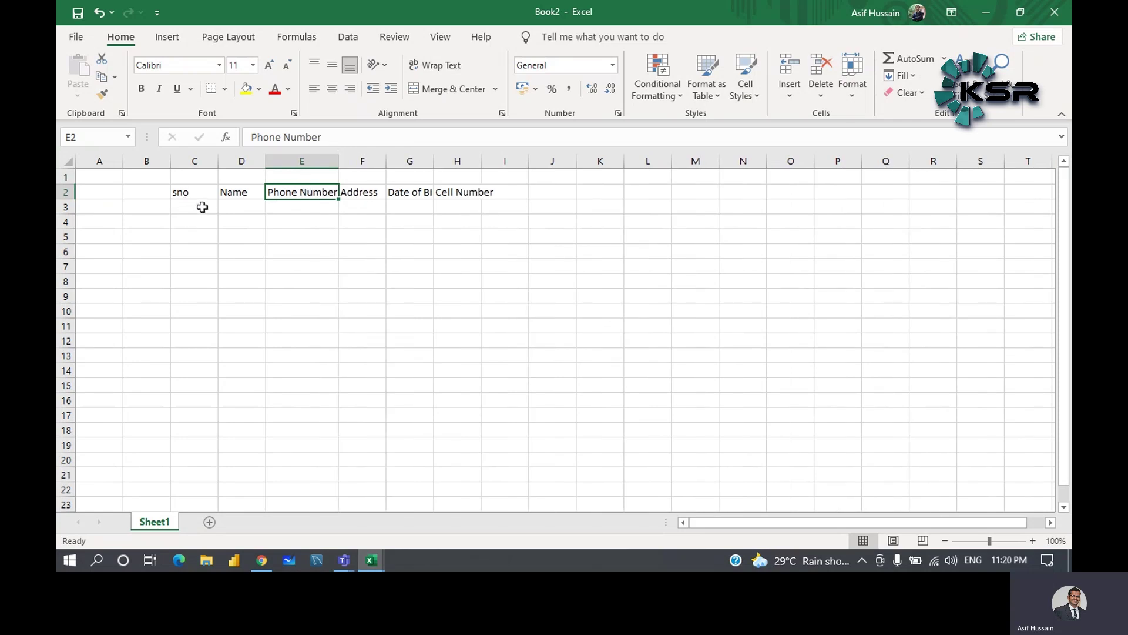
- Fill C3:C12 with the serial numbers 1 through 10
{"action": "left_click", "coordinate": [203, 204]}
{"action": "type", "text": "1"}
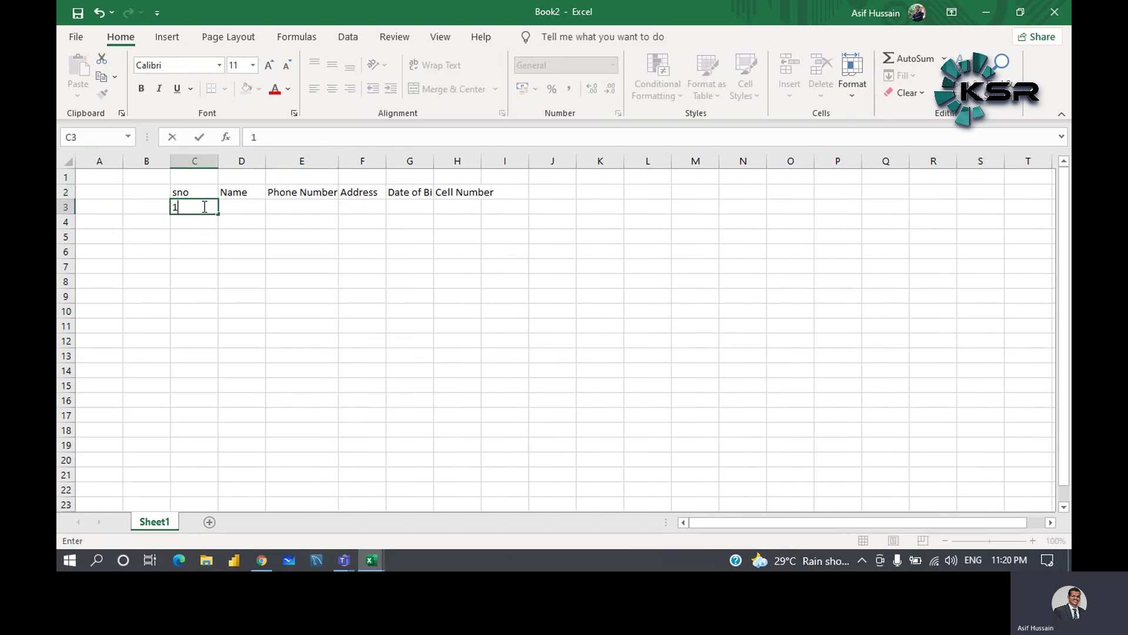
{"action": "key", "text": "Return"}
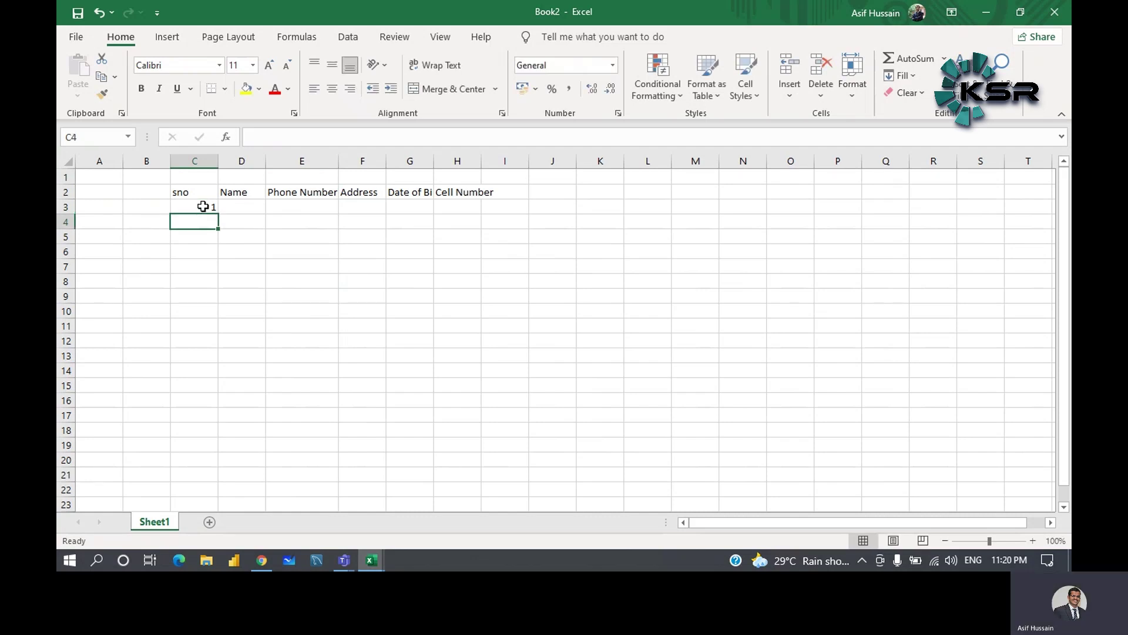
{"action": "type", "text": "2"}
{"action": "key", "text": "Return"}
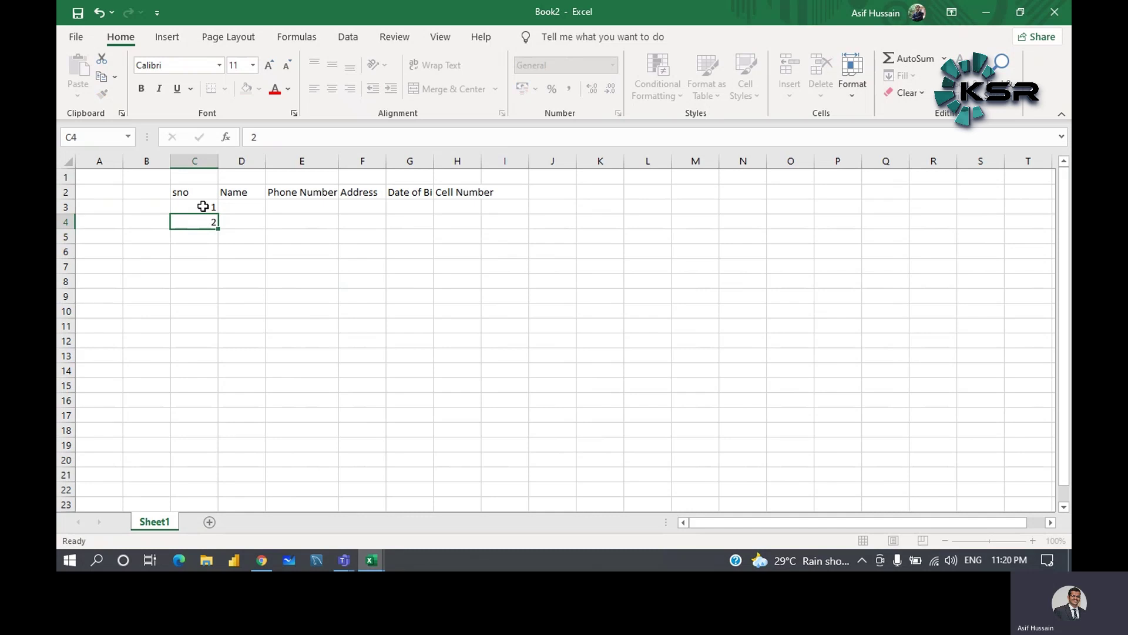
{"action": "type", "text": "3"}
{"action": "key", "text": "Return"}
{"action": "type", "text": "4"}
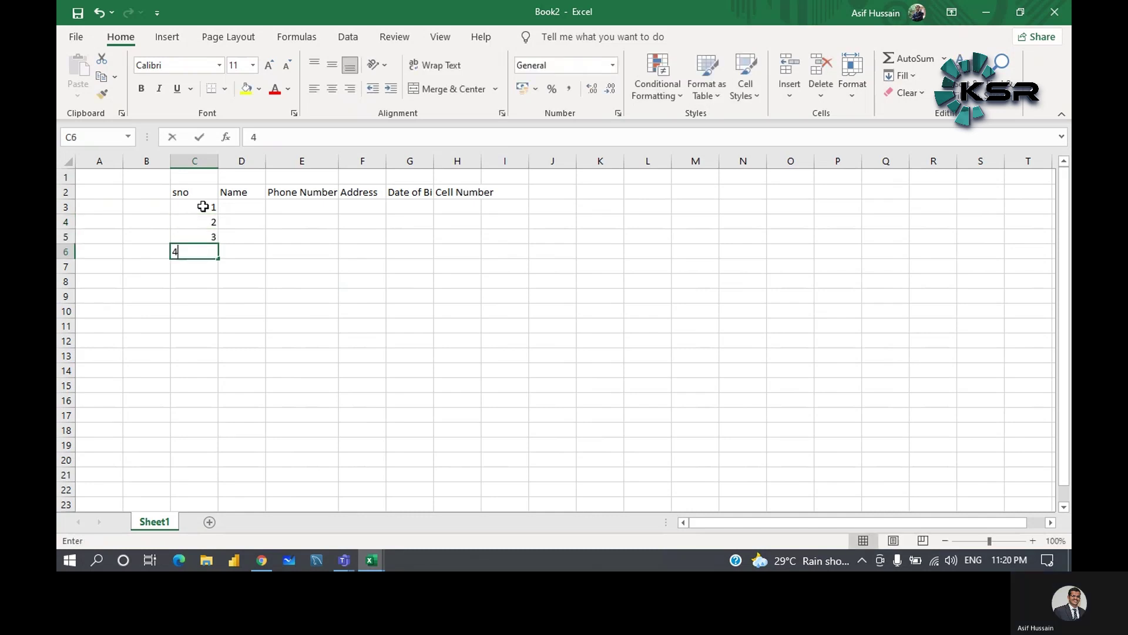
{"action": "key", "text": "Return"}
{"action": "type", "text": "5"}
{"action": "key", "text": "Return"}
{"action": "type", "text": "6"}
{"action": "key", "text": "Return"}
{"action": "type", "text": "7"}
{"action": "key", "text": "Return"}
{"action": "type", "text": "8"}
{"action": "key", "text": "Return"}
{"action": "type", "text": "9"}
{"action": "key", "text": "Return"}
{"action": "type", "text": "10"}
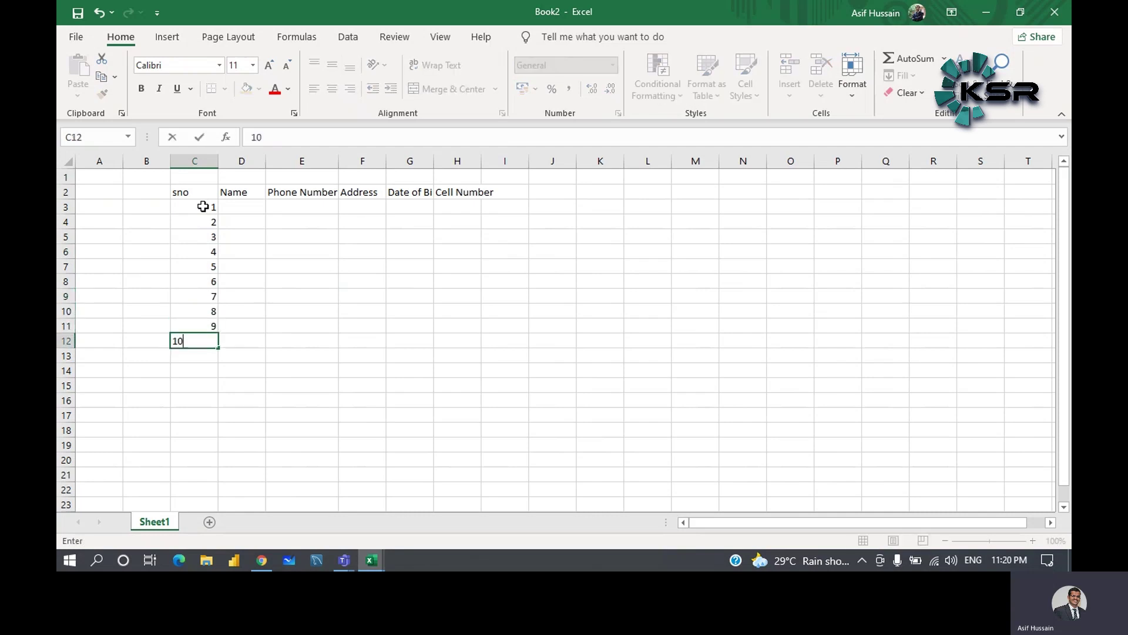
- Enter the first four student names in D3 through D6
{"action": "left_click", "coordinate": [260, 210]}
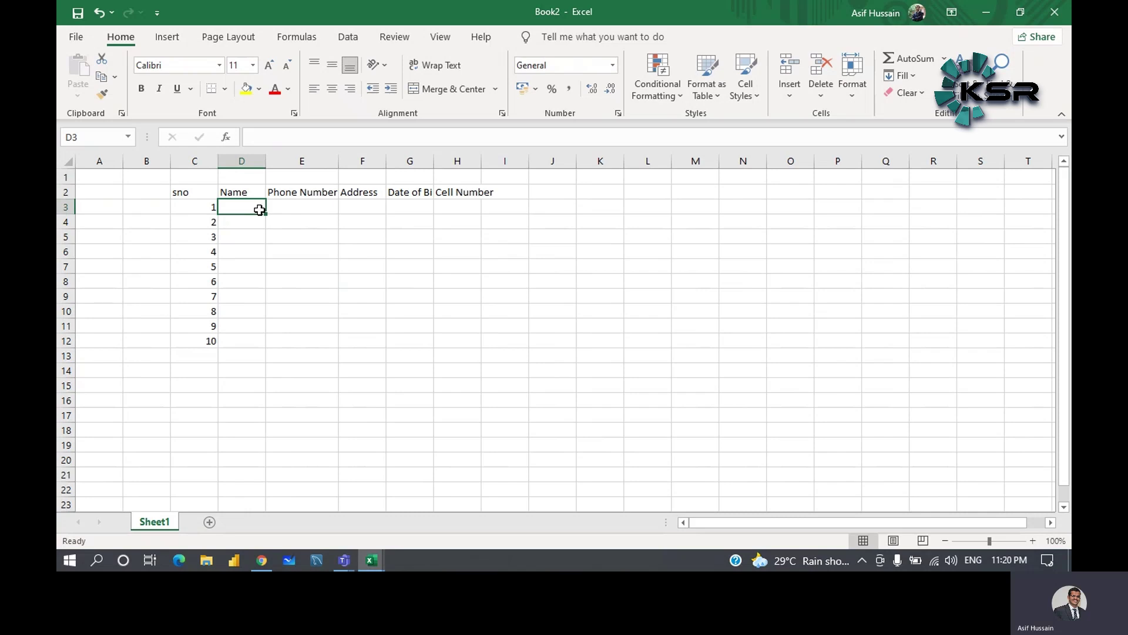
{"action": "type", "text": "Kiran"}
{"action": "key", "text": "Return"}
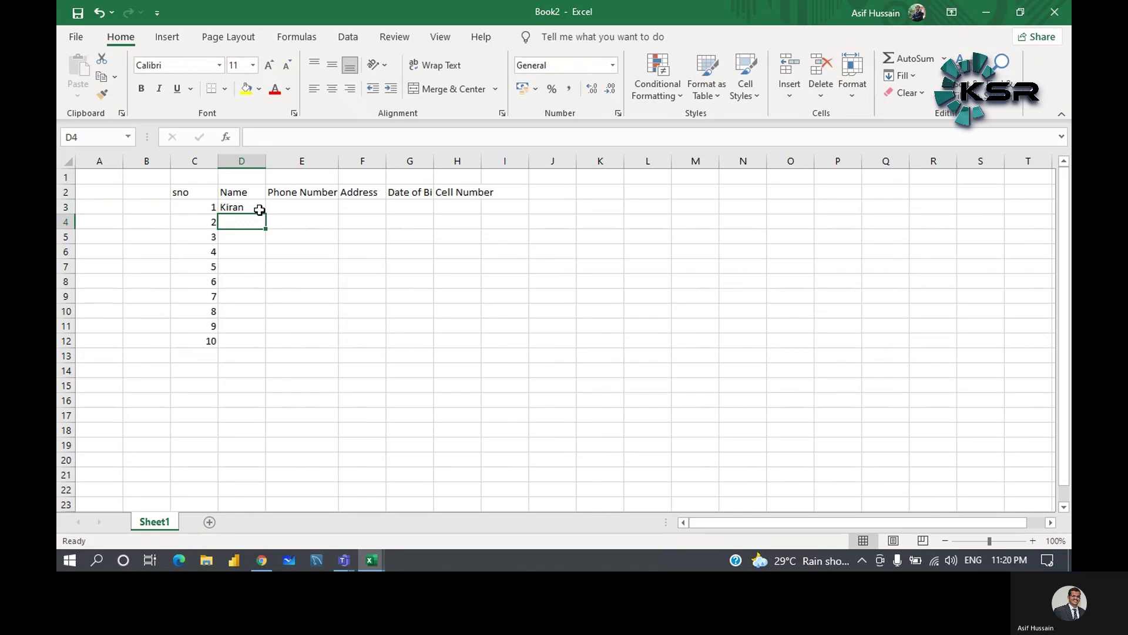
{"action": "type", "text": "Kumar"}
{"action": "key", "text": "Return"}
{"action": "type", "text": "R"}
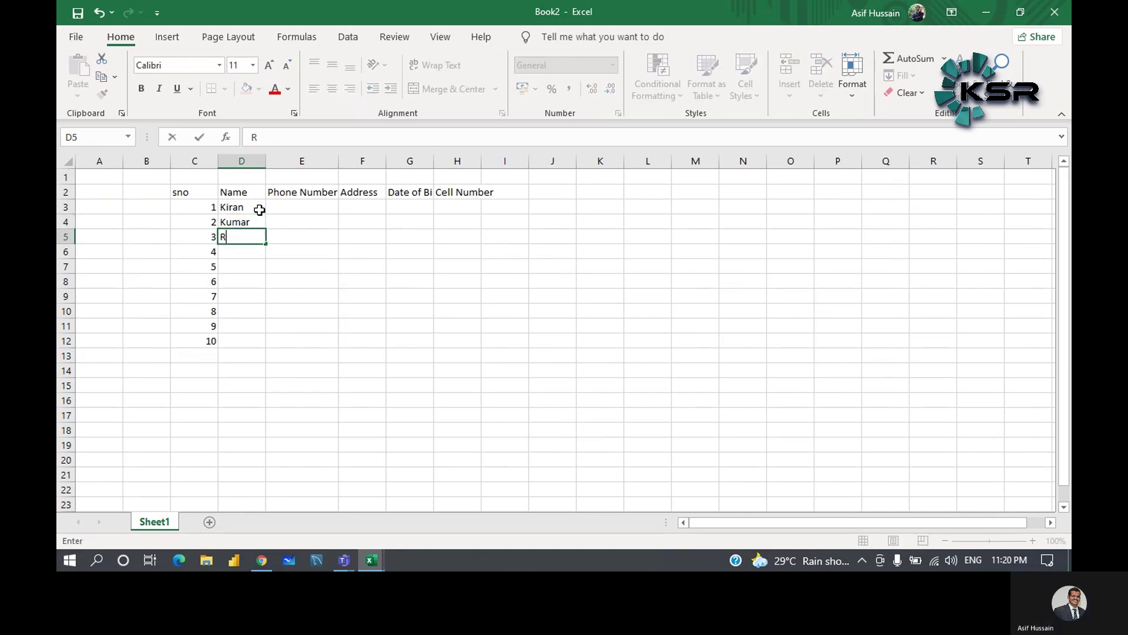
{"action": "type", "text": "avi"}
{"action": "key", "text": "Return"}
{"action": "type", "text": "Santh"}
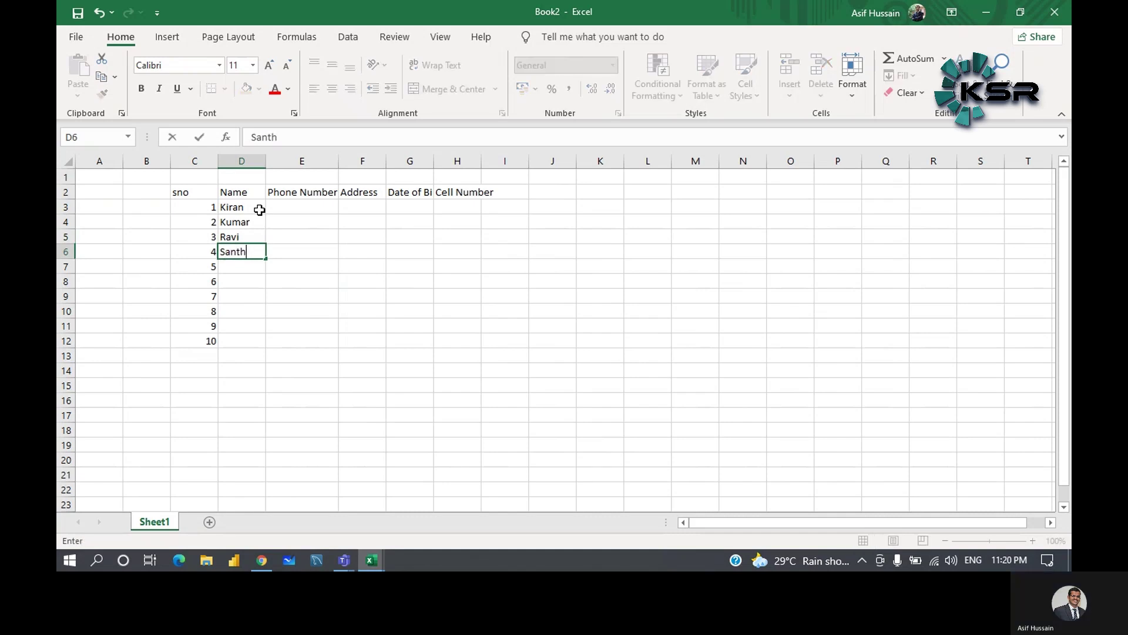
{"action": "type", "text": "ish"}
{"action": "key", "text": "Return"}
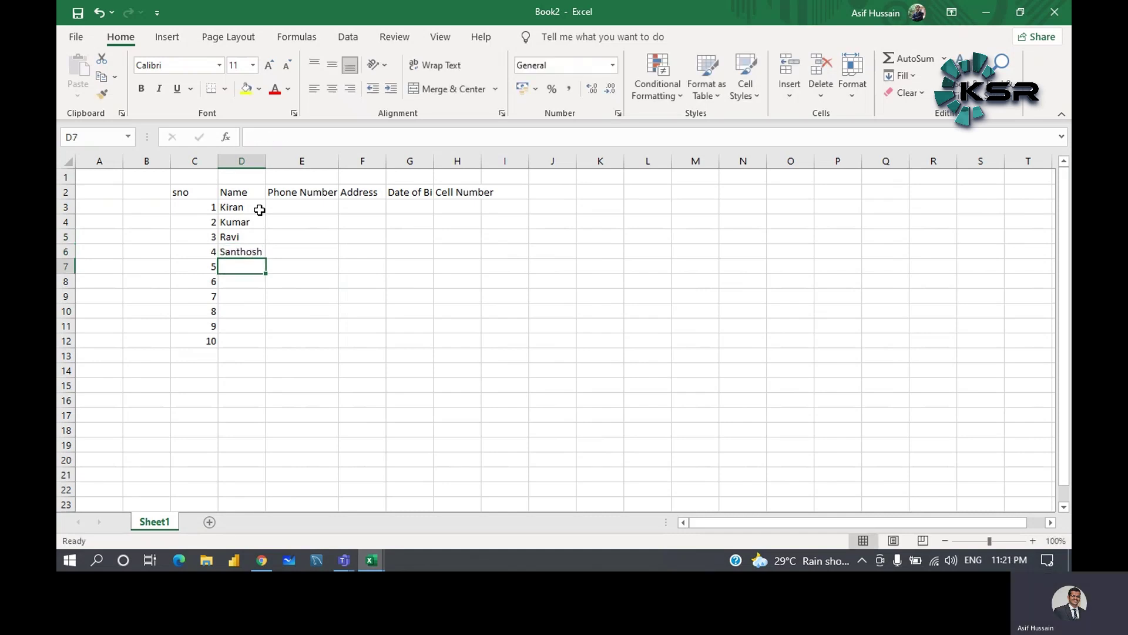
- Enter the remaining six student names in D7 through D12 and commit the last one
{"action": "type", "text": "Stephen"}
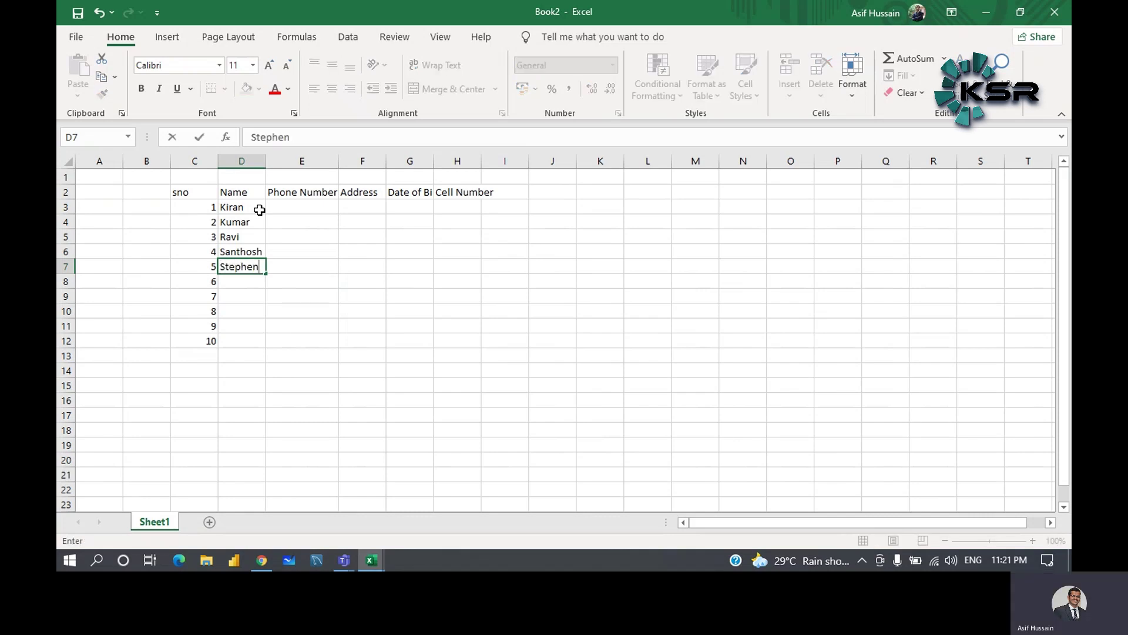
{"action": "key", "text": "Return"}
{"action": "type", "text": "Ahmed"}
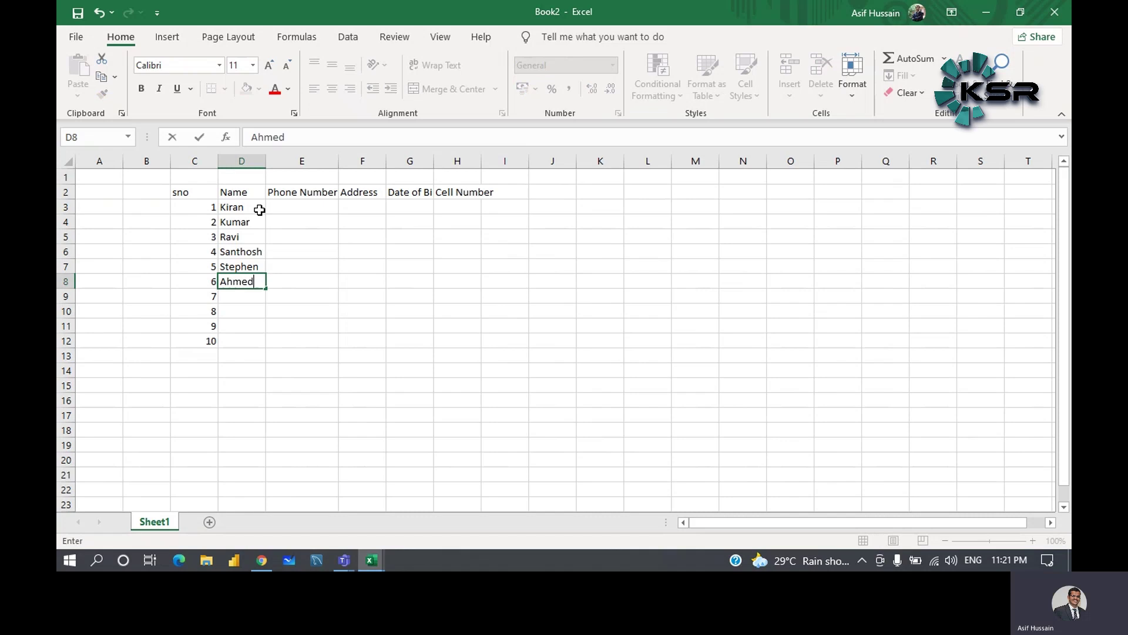
{"action": "key", "text": "Return"}
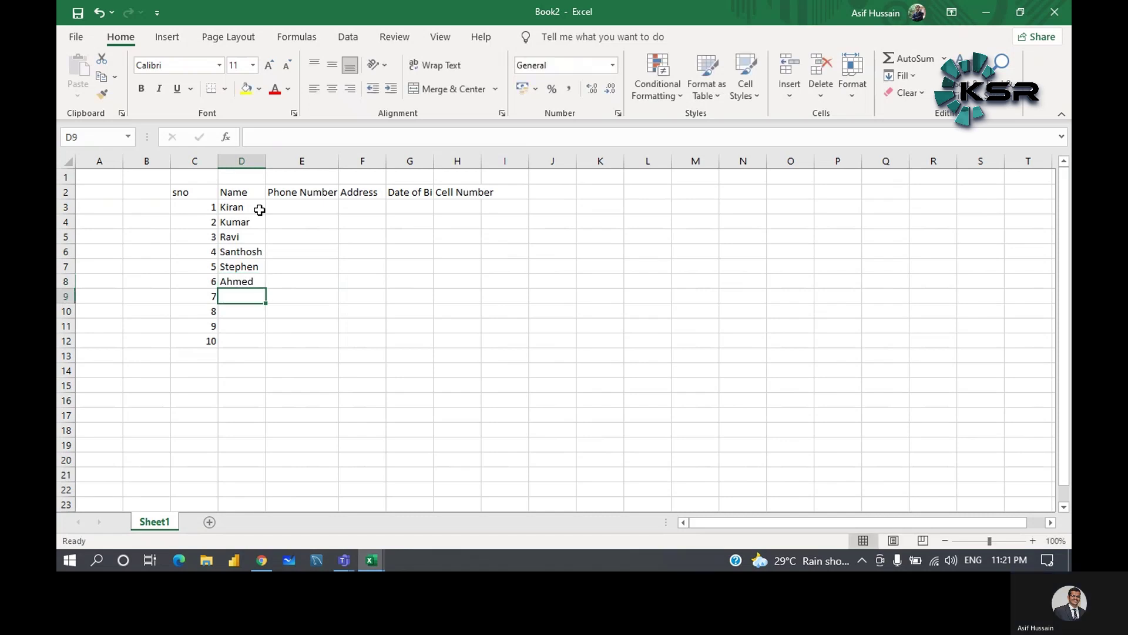
{"action": "type", "text": "Raj"}
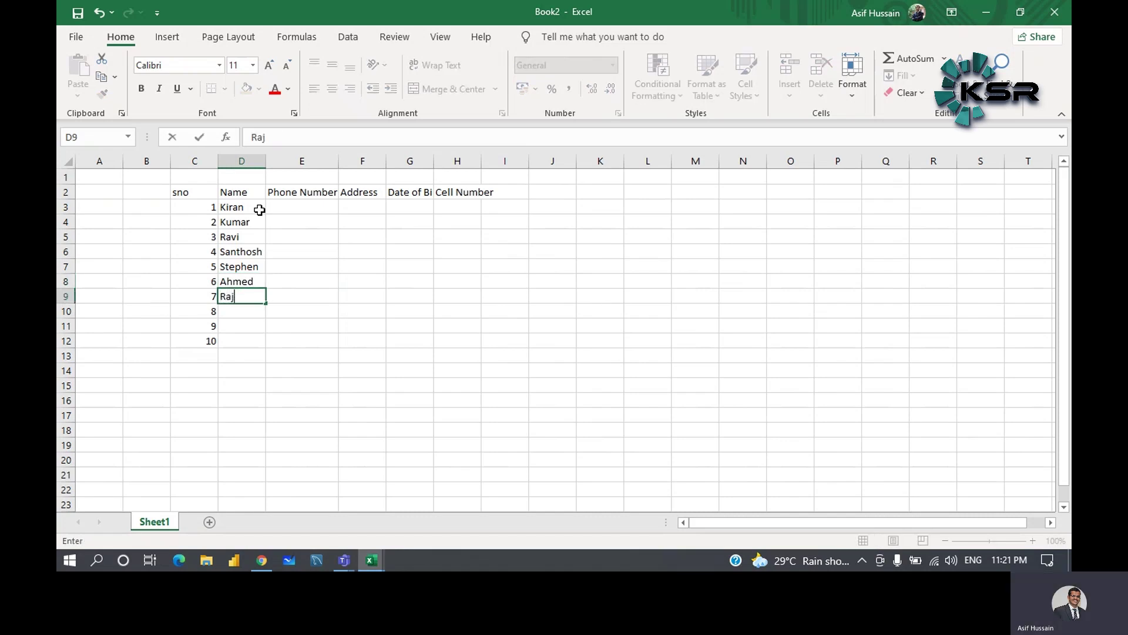
{"action": "key", "text": "Return"}
{"action": "type", "text": "Sita"}
{"action": "key", "text": "Return"}
{"action": "type", "text": "Su"}
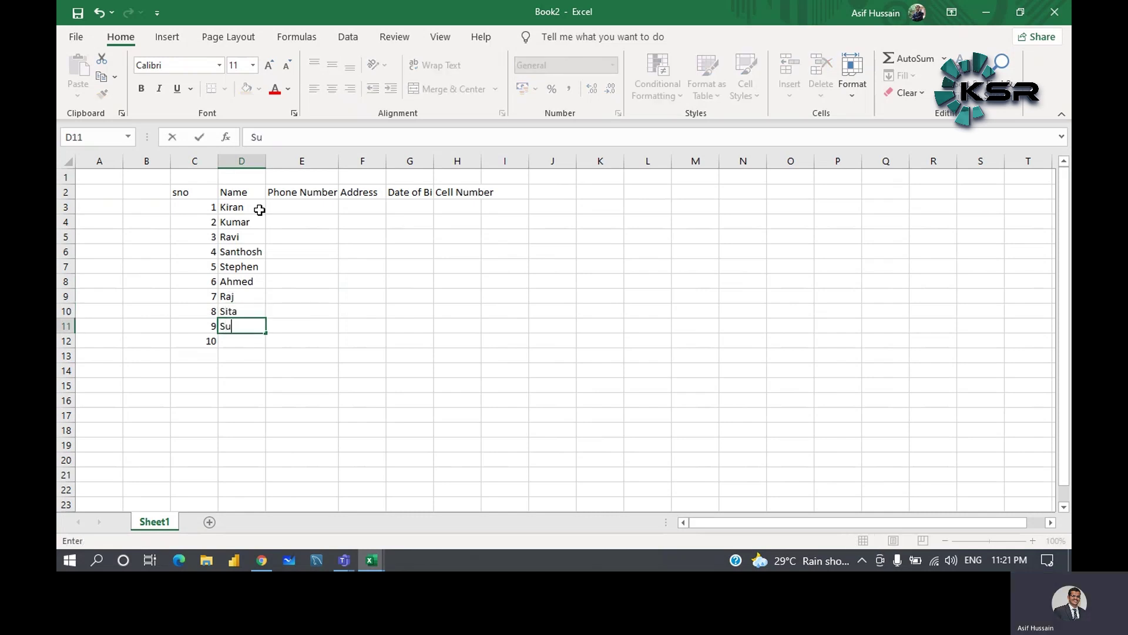
{"action": "type", "text": "praja"}
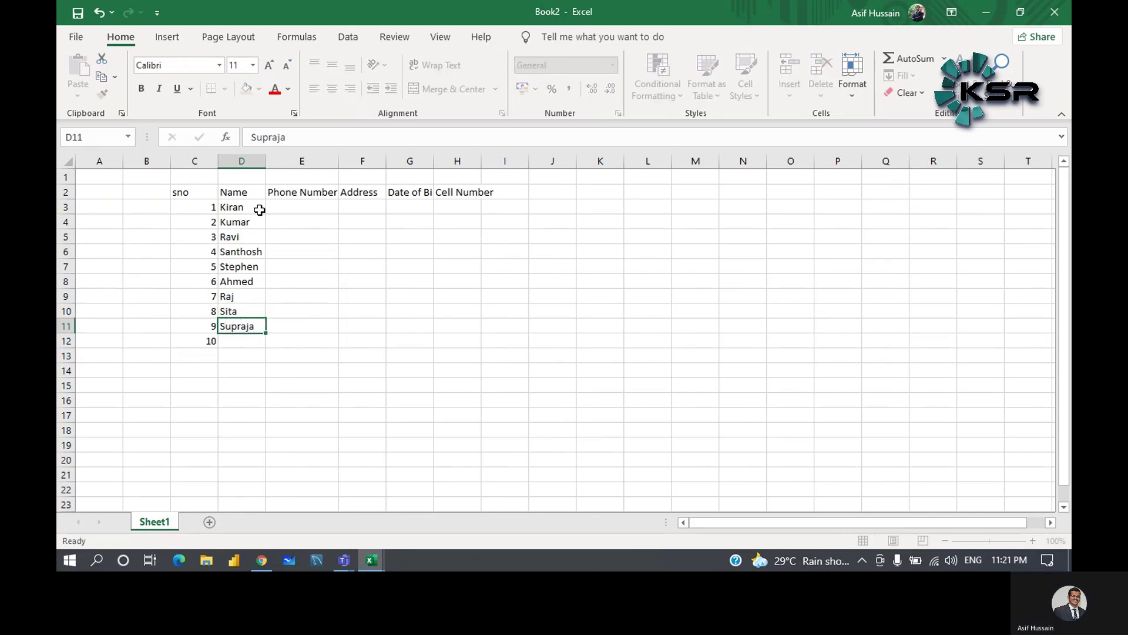
{"action": "key", "text": "Return"}
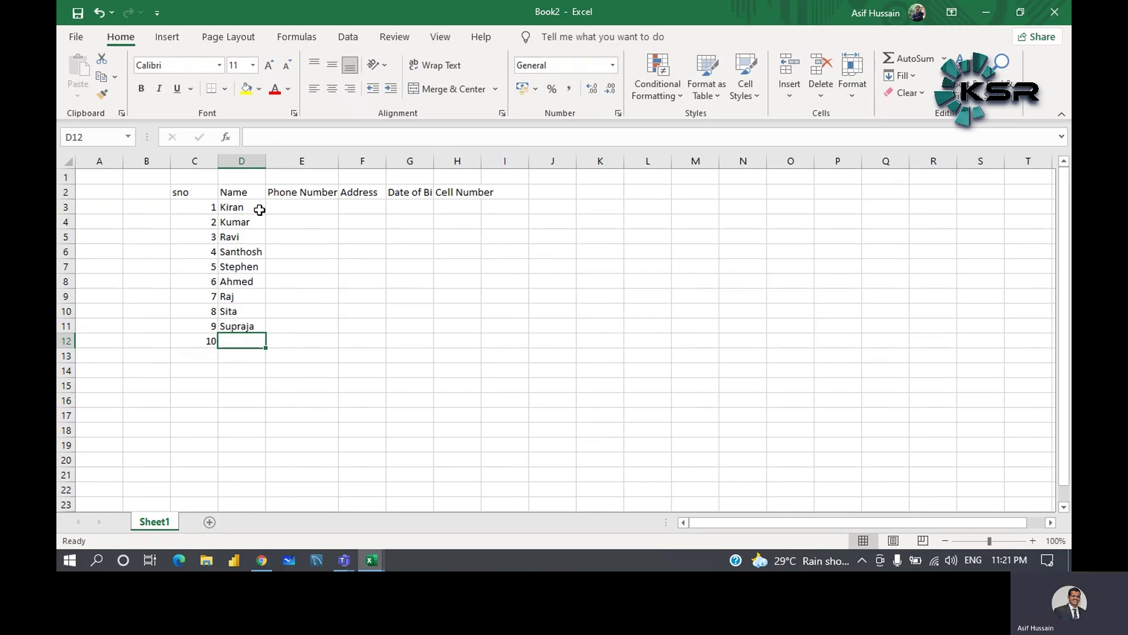
{"action": "type", "text": "Nilima"}
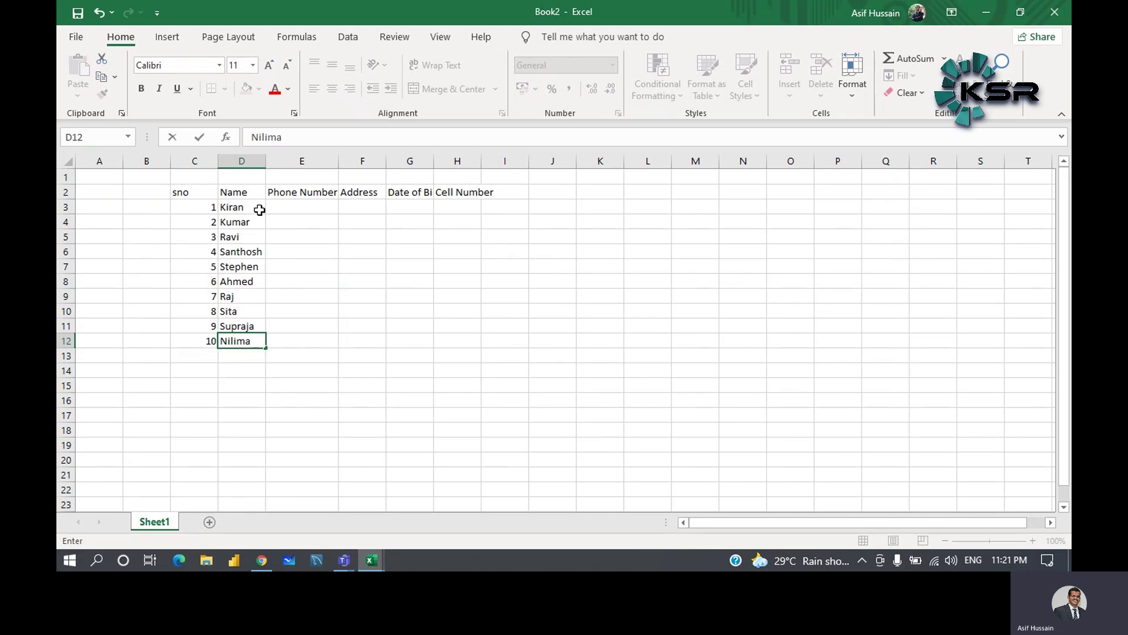
{"action": "left_click", "coordinate": [291, 209]}
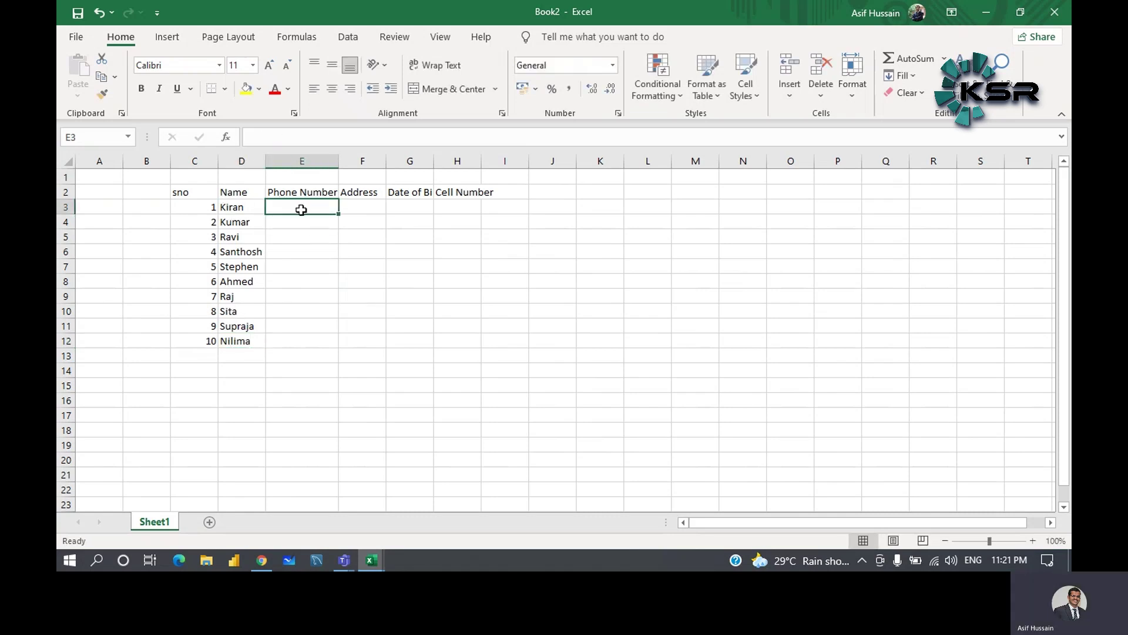
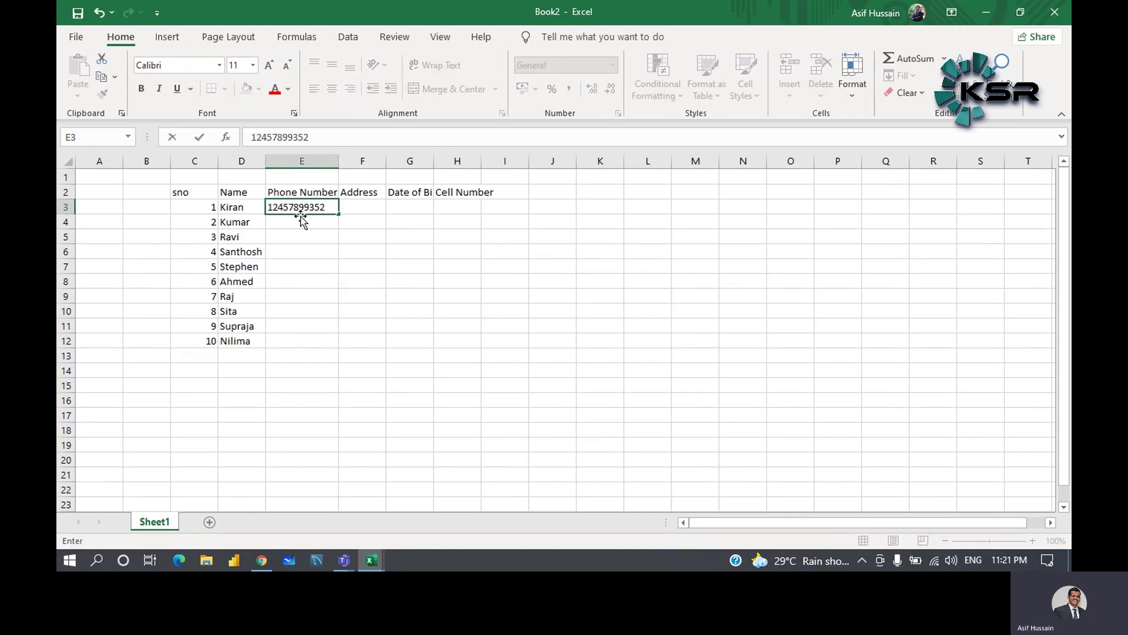
- Enter phone numbers for the first three students in E3:E5, correcting the one in E5
{"action": "key", "text": "Return"}
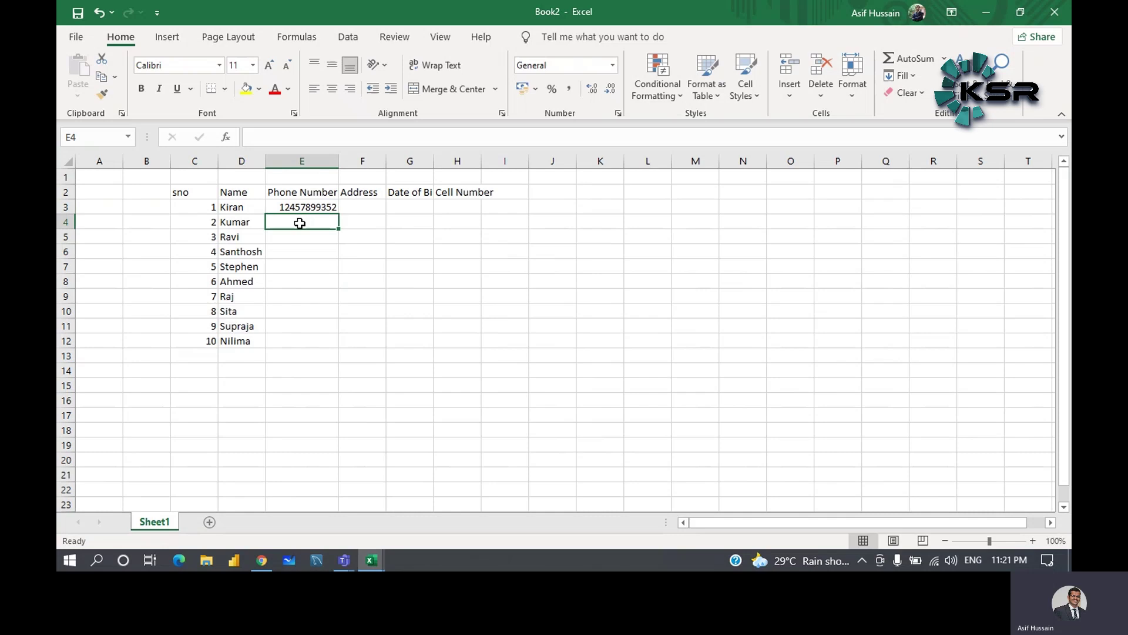
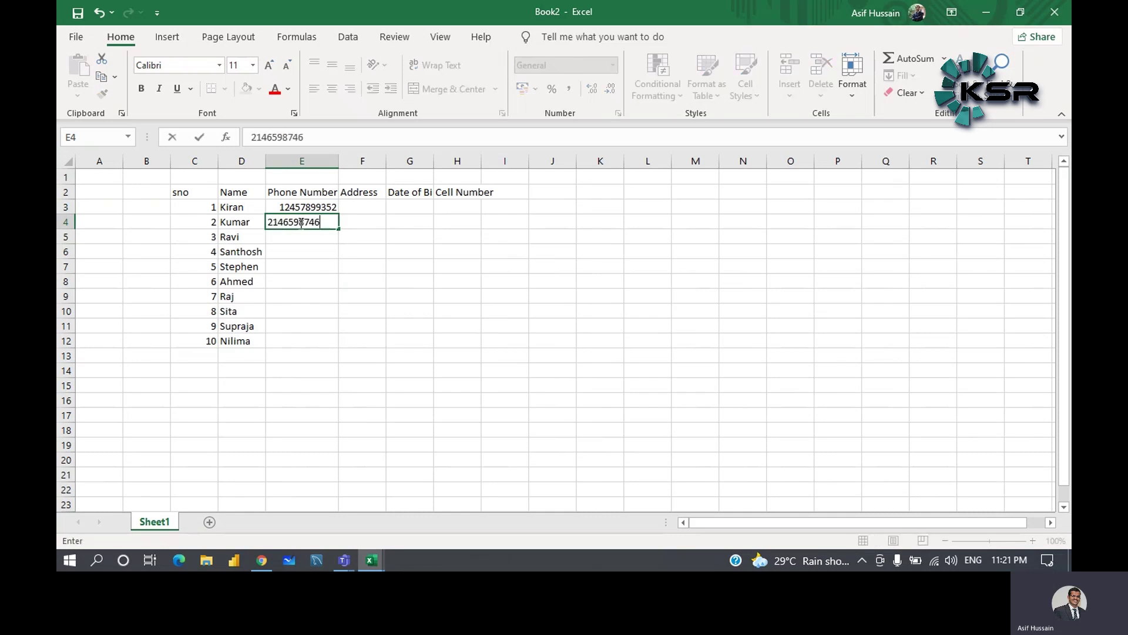
{"action": "key", "text": "Return"}
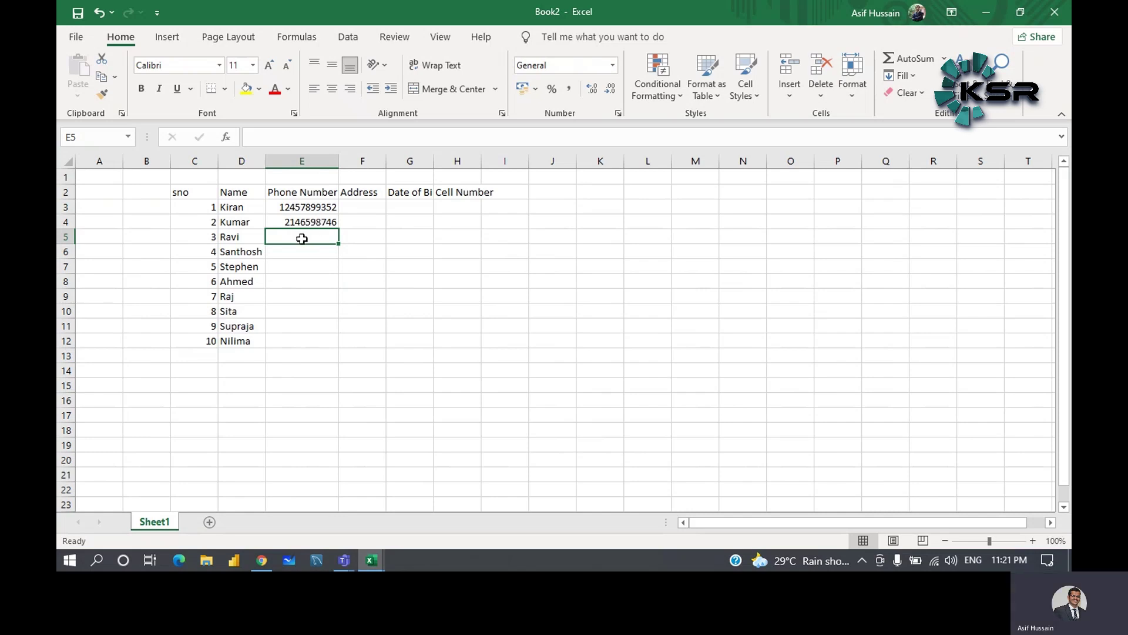
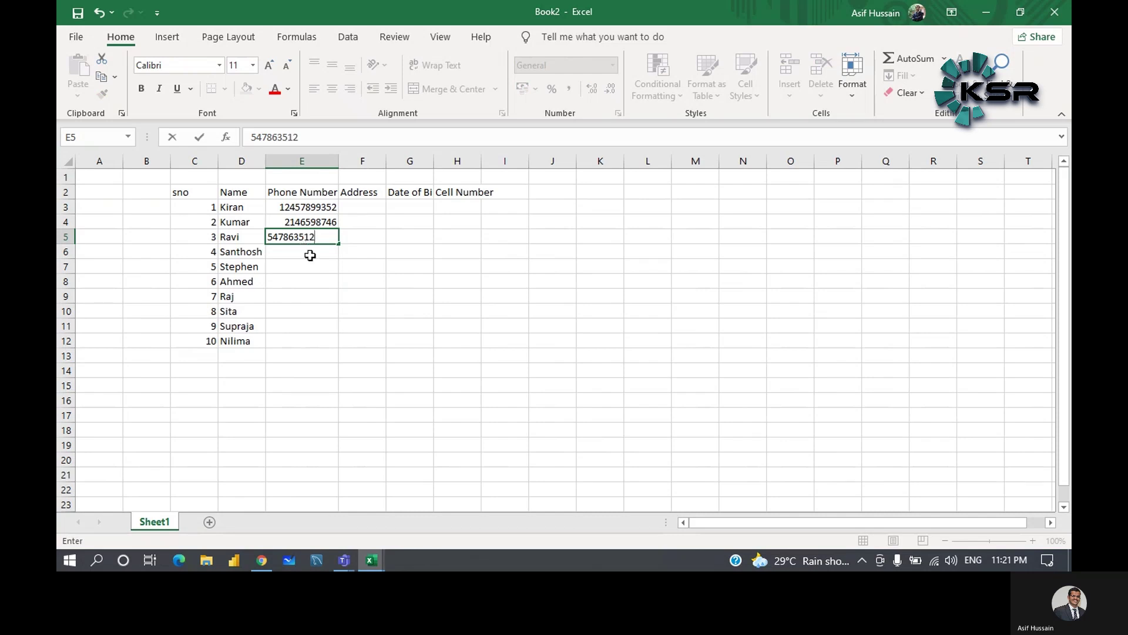
{"action": "key", "text": "Return"}
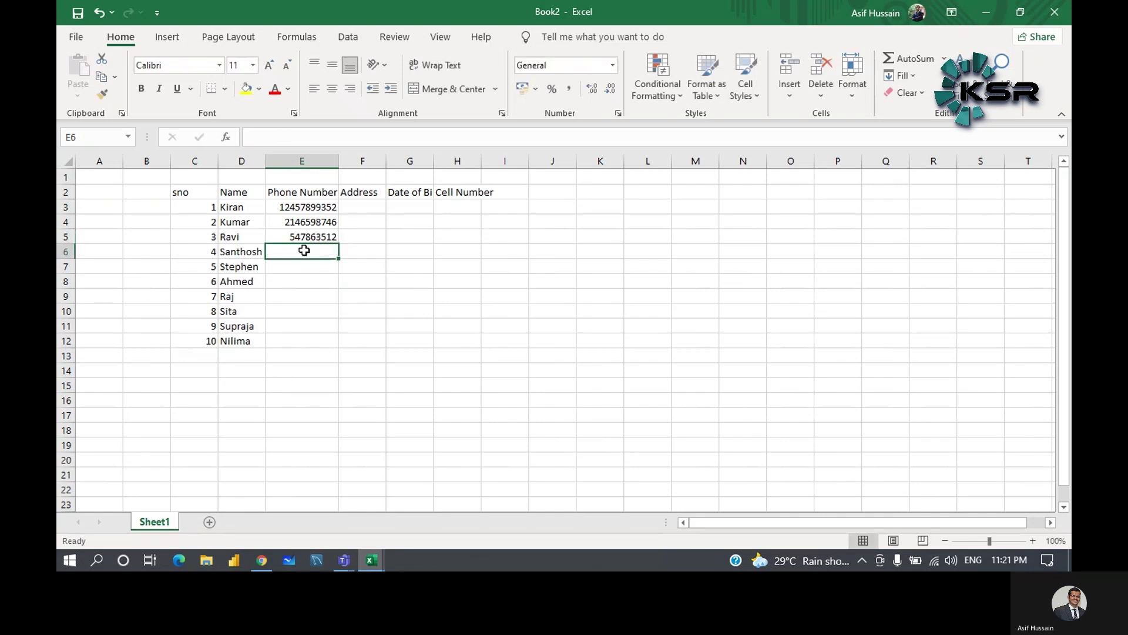
{"action": "double_click", "coordinate": [302, 238]}
{"action": "type", "text": "15"}
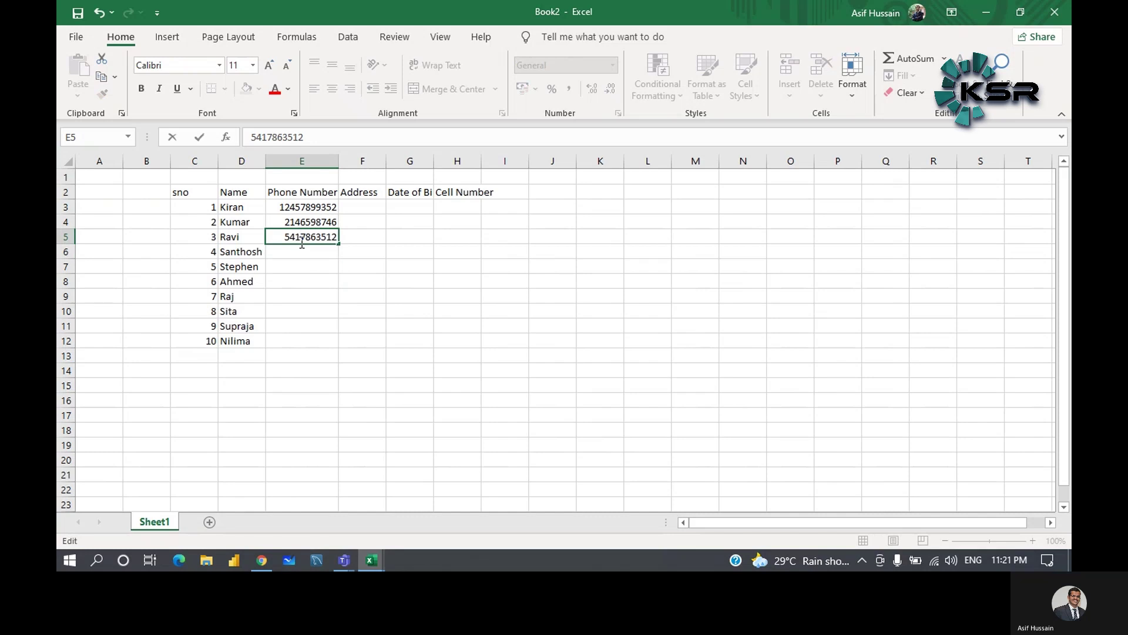
{"action": "left_click", "coordinate": [303, 248]}
- Enter phone numbers in E6 and E7, fixing a digit in E6
{"action": "left_click", "coordinate": [306, 270]}
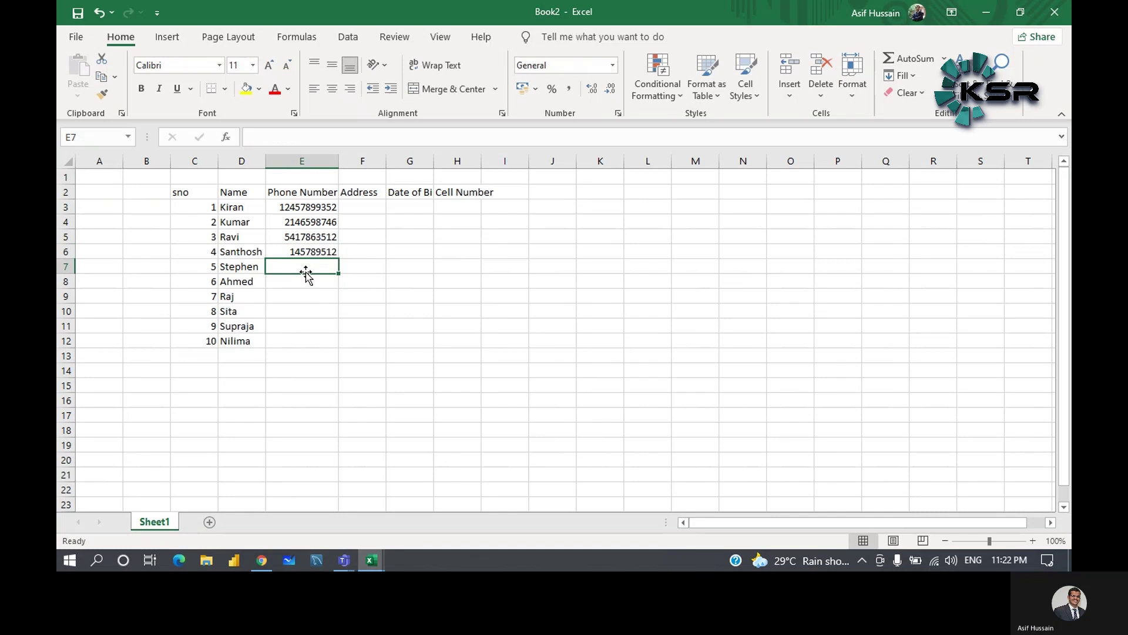
{"action": "double_click", "coordinate": [320, 252]}
{"action": "type", "text": "3"}
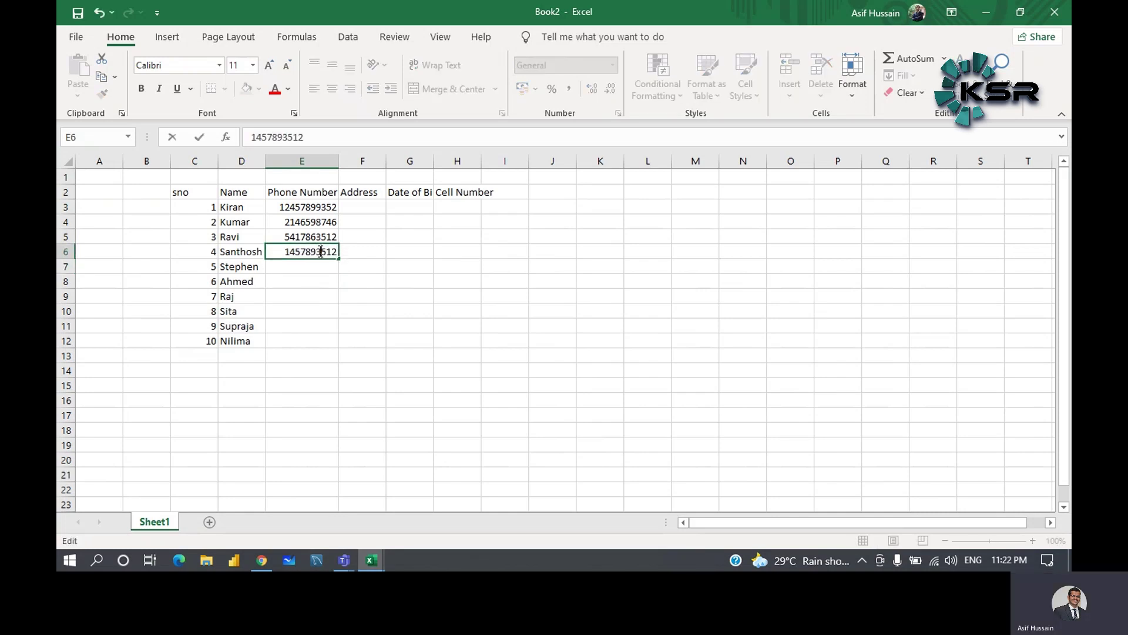
{"action": "left_click", "coordinate": [306, 268]}
{"action": "type", "text": "123456789"}
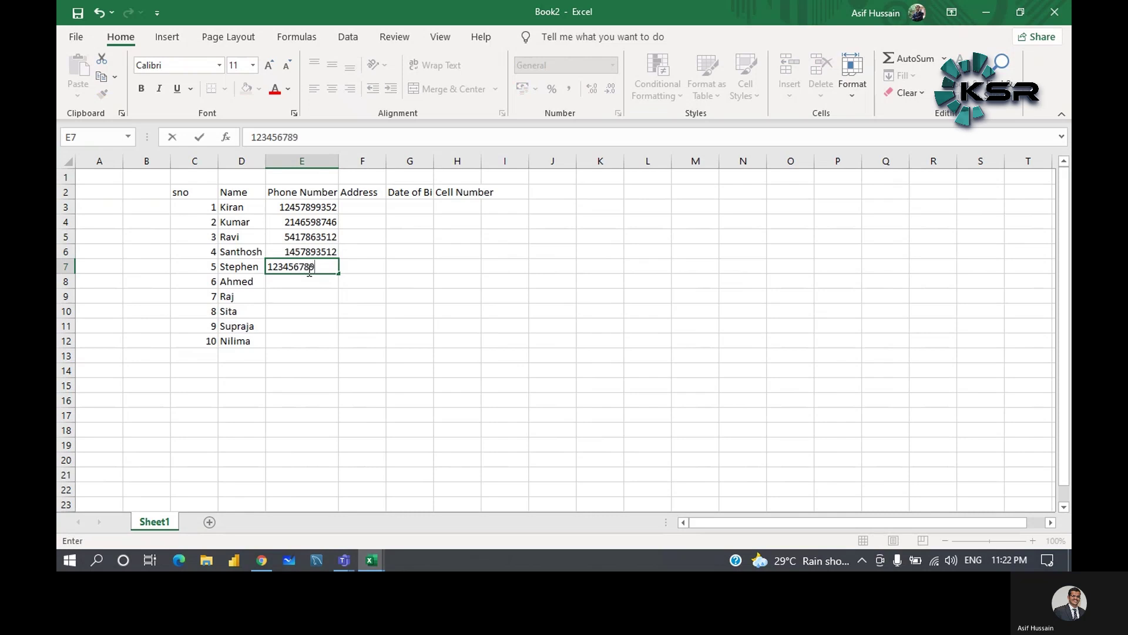
{"action": "type", "text": "5"}
{"action": "left_click", "coordinate": [308, 284]}
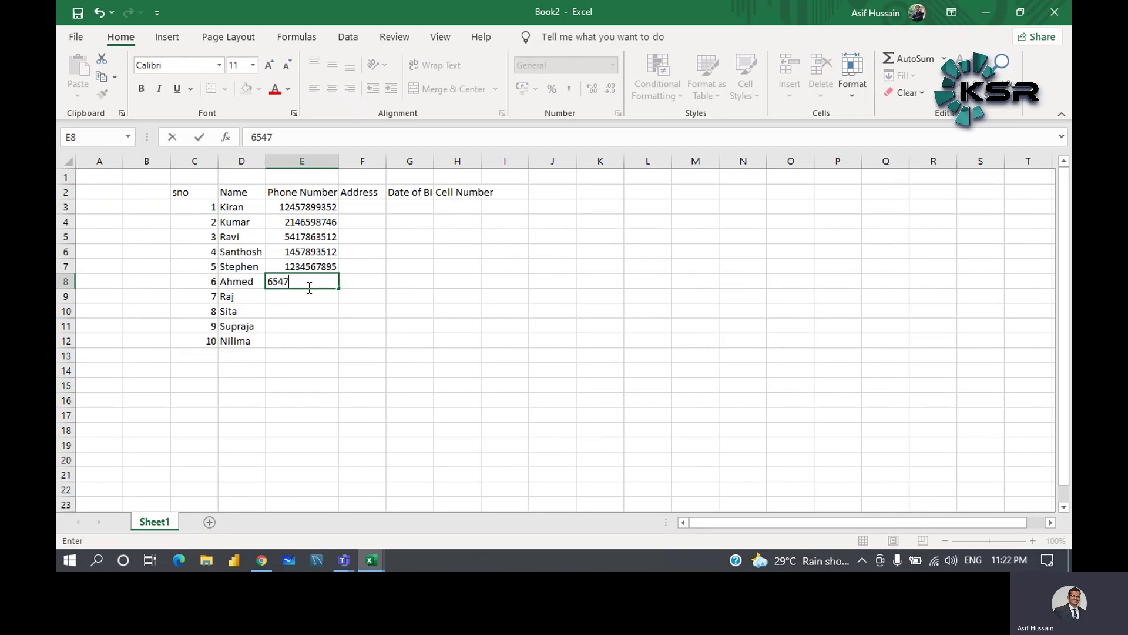
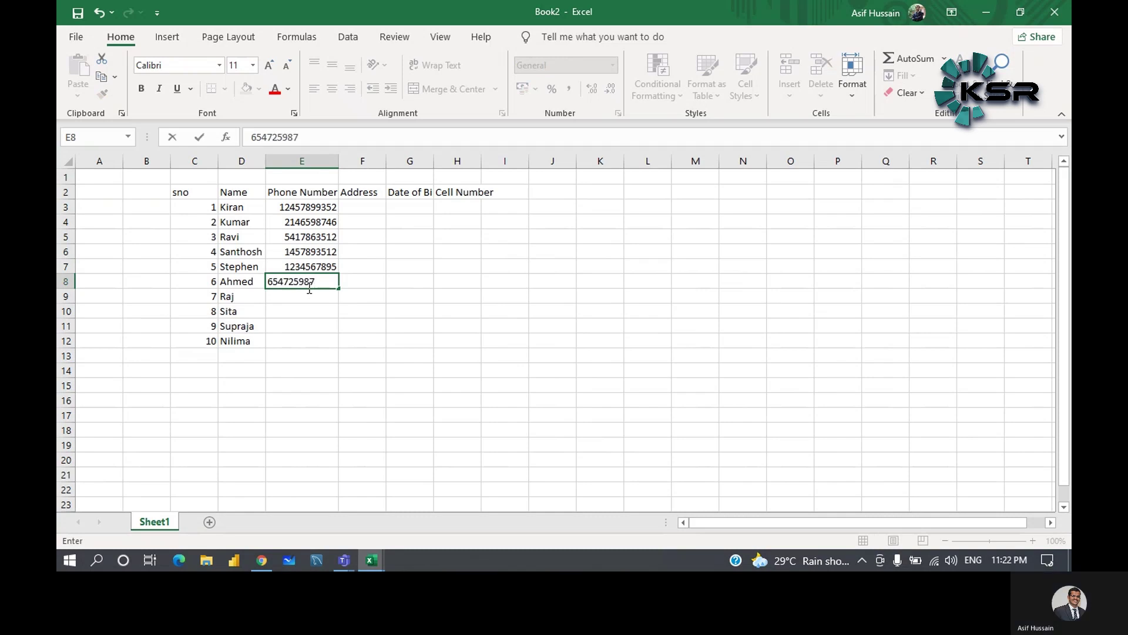
- Enter phone numbers for the remaining five students in E8 through E12
{"action": "left_click", "coordinate": [308, 296]}
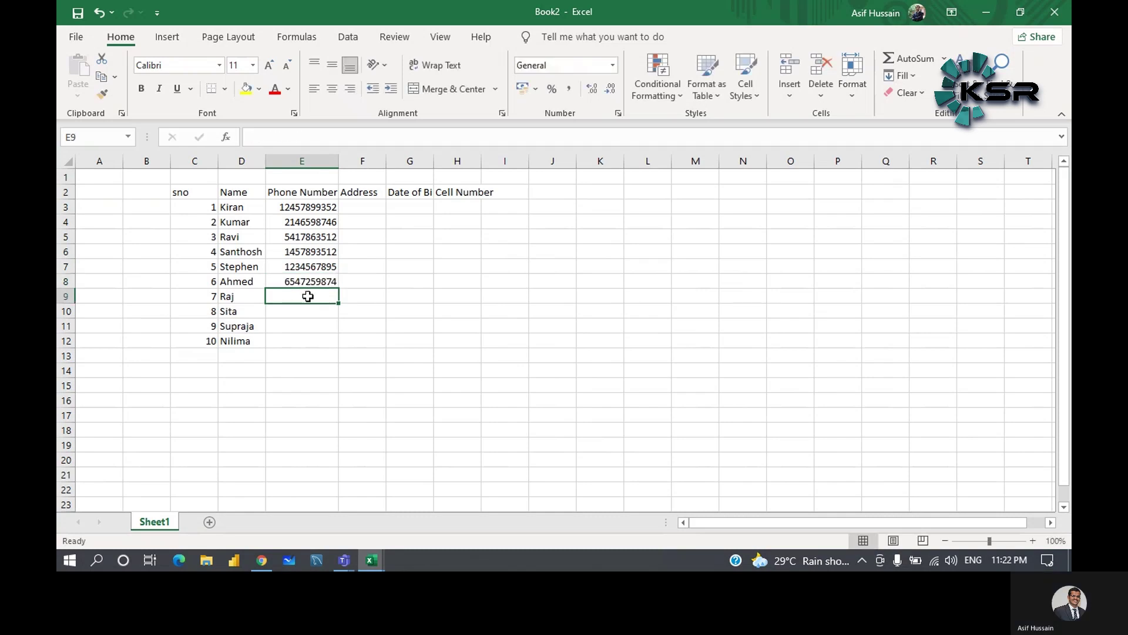
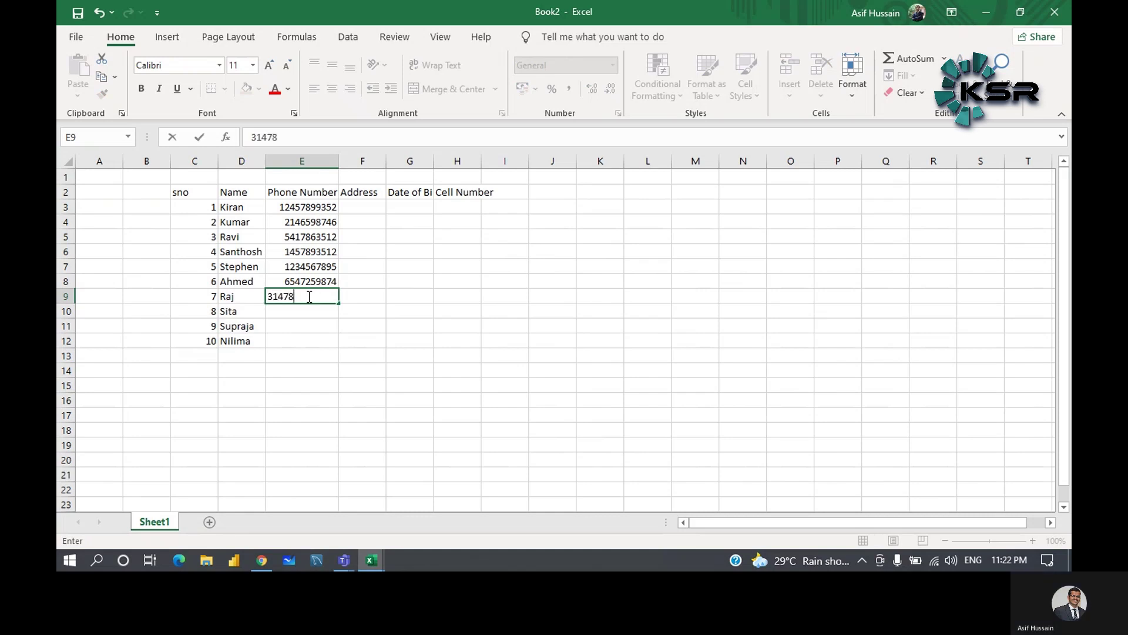
{"action": "left_click", "coordinate": [302, 313]}
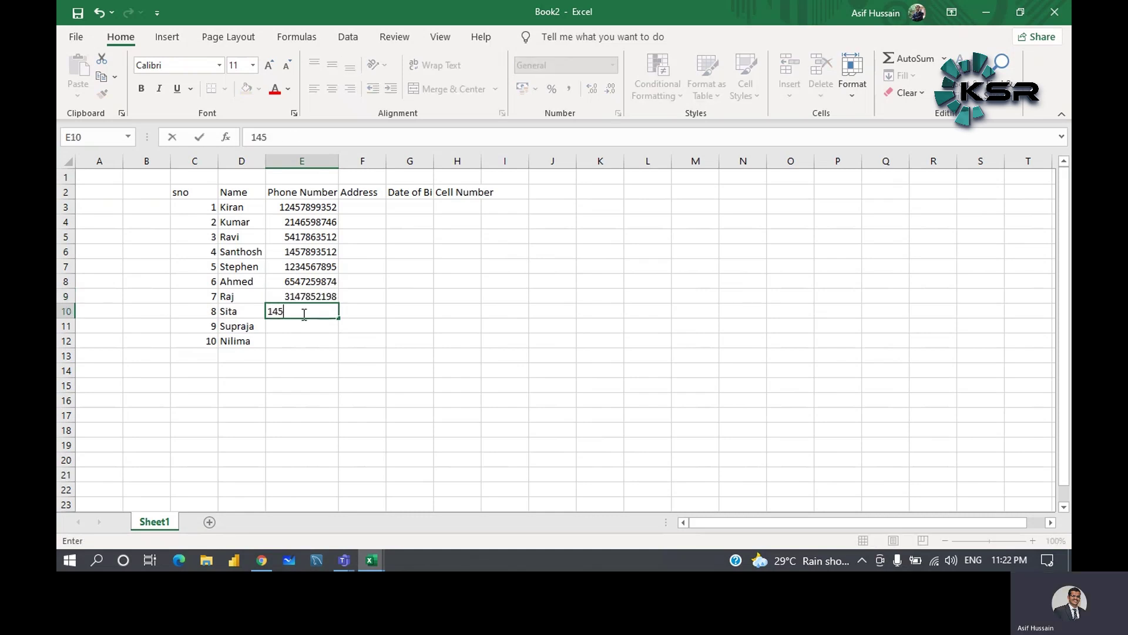
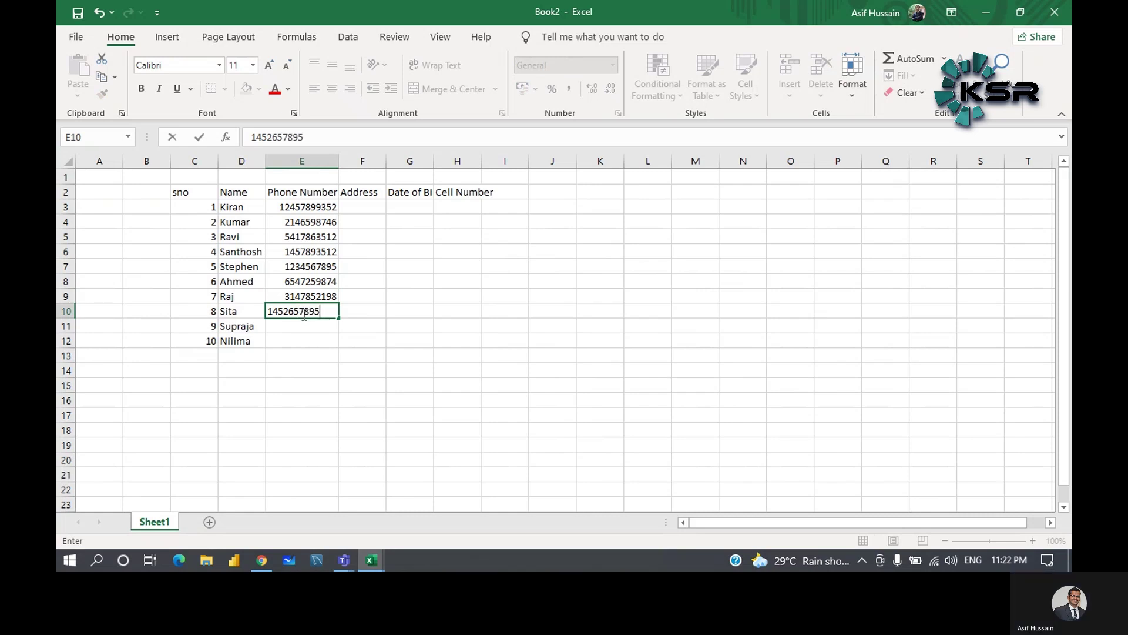
{"action": "left_click", "coordinate": [304, 330]}
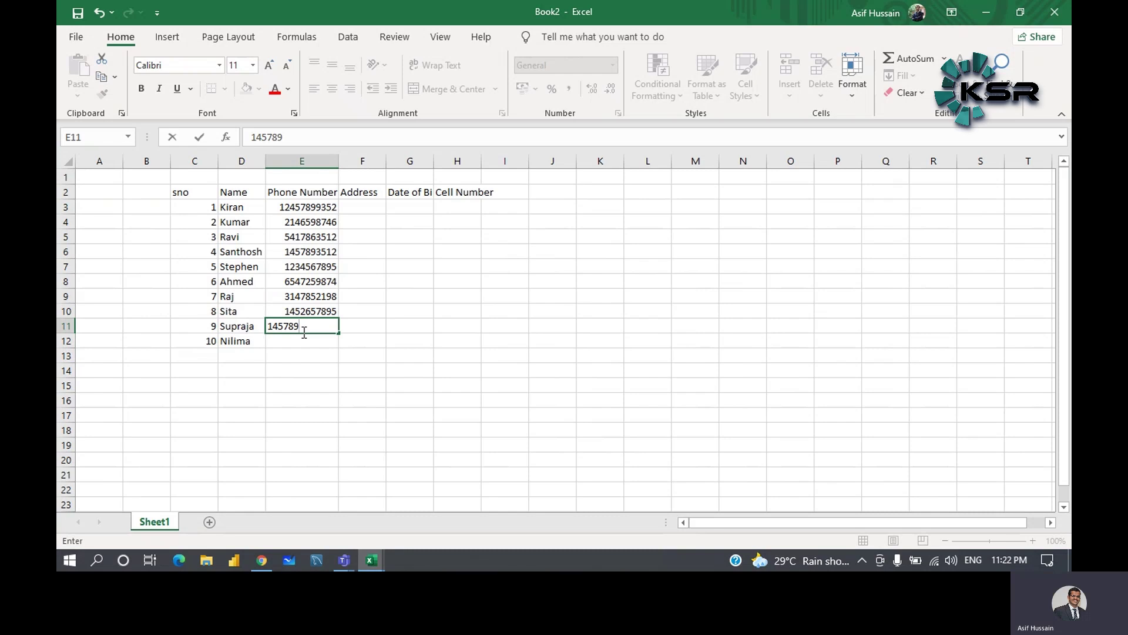
{"action": "left_click", "coordinate": [306, 346]}
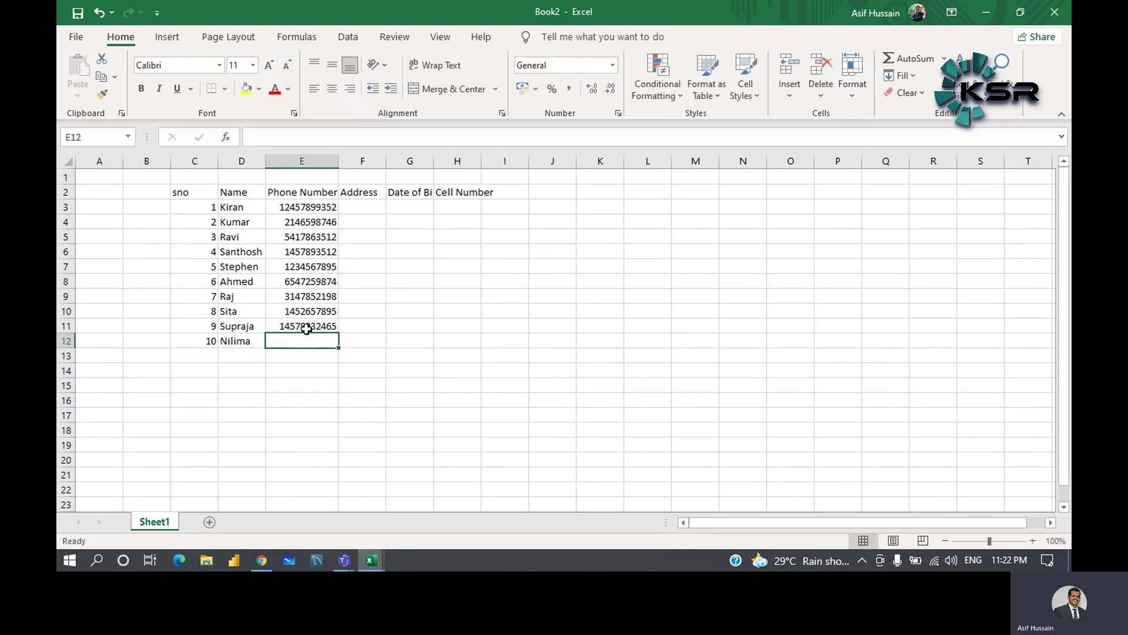
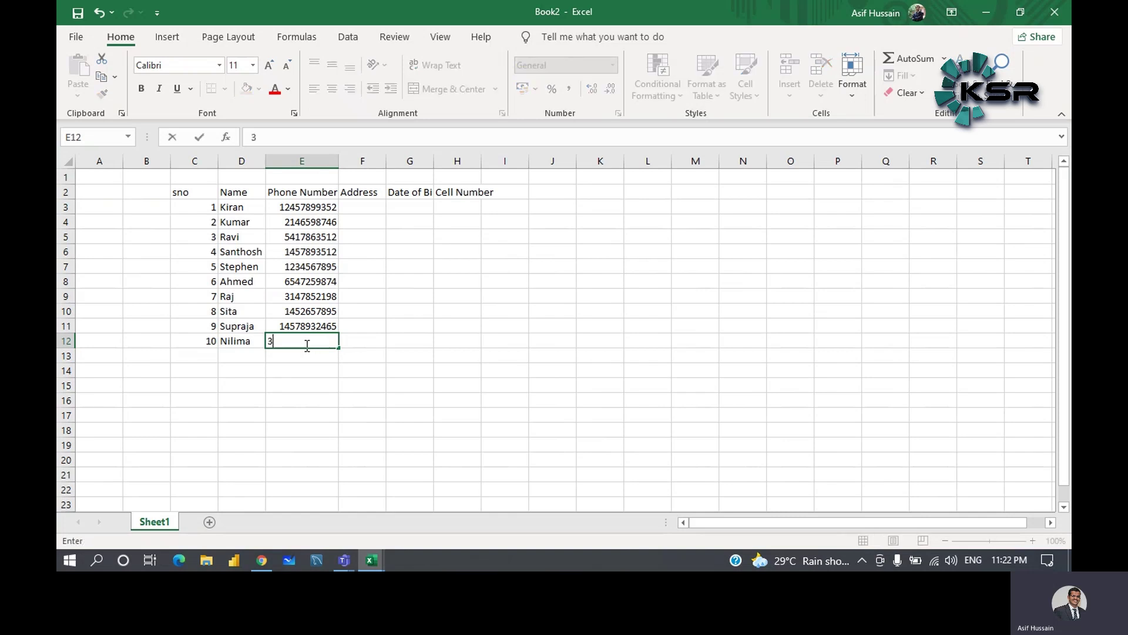
{"action": "key", "text": "Return"}
- Add a missing digit to the last student's phone number in E12
{"action": "left_click", "coordinate": [312, 345]}
{"action": "double_click", "coordinate": [317, 344]}
{"action": "type", "text": "2"}
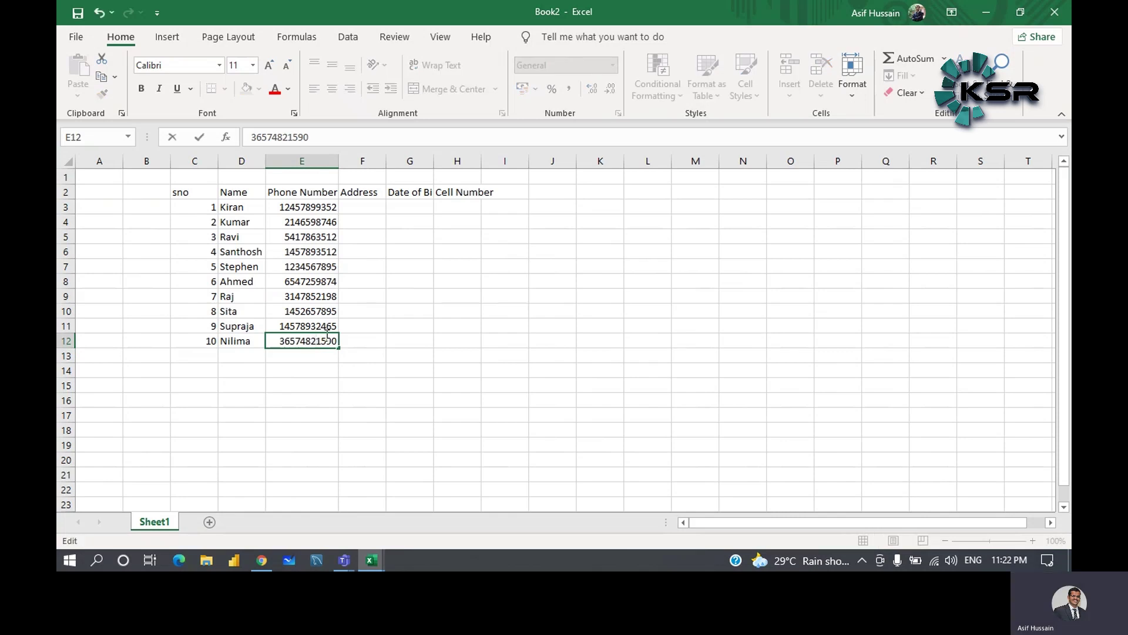
{"action": "left_click", "coordinate": [367, 303]}
{"action": "left_click", "coordinate": [369, 209]}
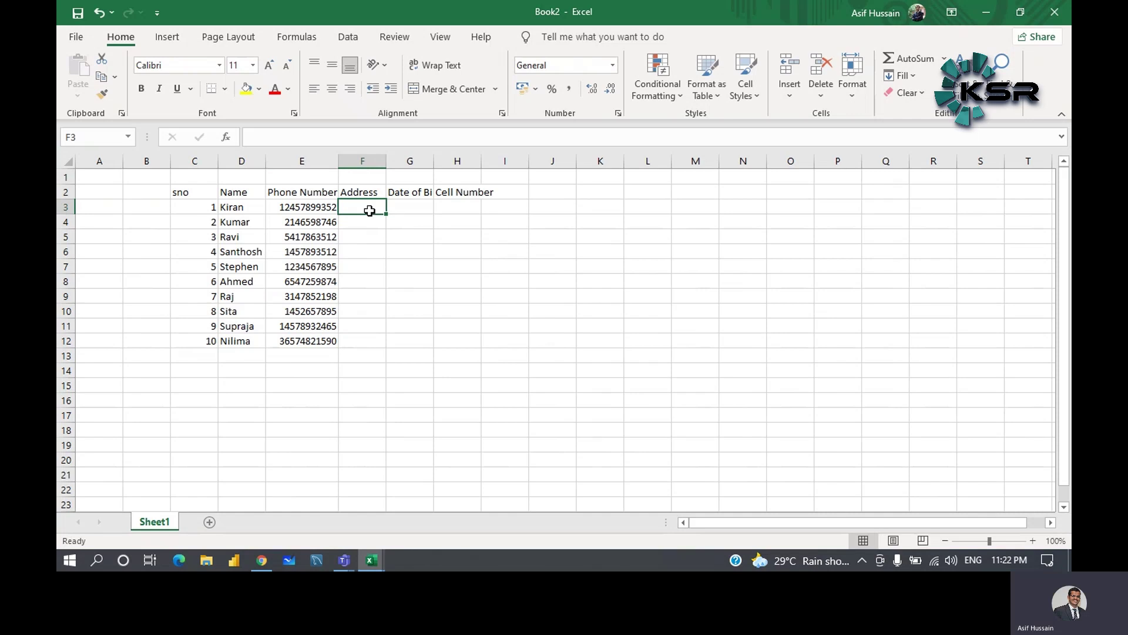
- Enter addresses 101 to 105 in F3:F7, correcting a mistyped 2105 to 105
{"action": "type", "text": "101"}
{"action": "key", "text": "Return"}
{"action": "type", "text": "102"}
{"action": "key", "text": "Return"}
{"action": "type", "text": "103"}
{"action": "key", "text": "Return"}
{"action": "type", "text": "104"}
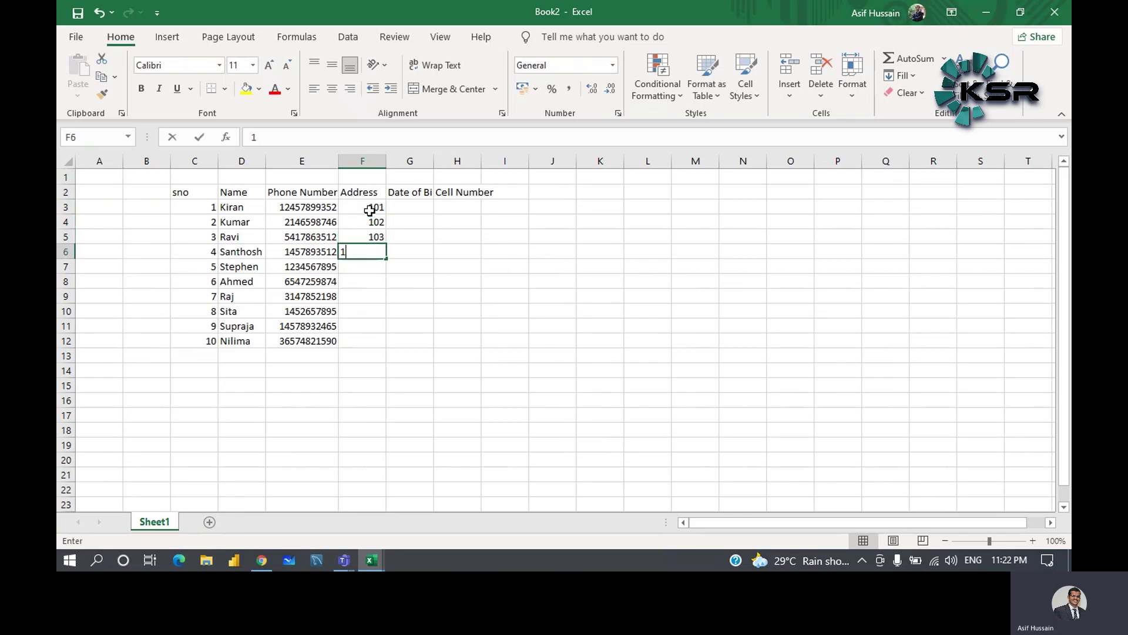
{"action": "key", "text": "Return"}
{"action": "type", "text": "2105"}
{"action": "key", "text": "BackSpace"}
{"action": "key", "text": "BackSpace"}
{"action": "key", "text": "BackSpace"}
{"action": "key", "text": "BackSpace"}
{"action": "type", "text": "105"}
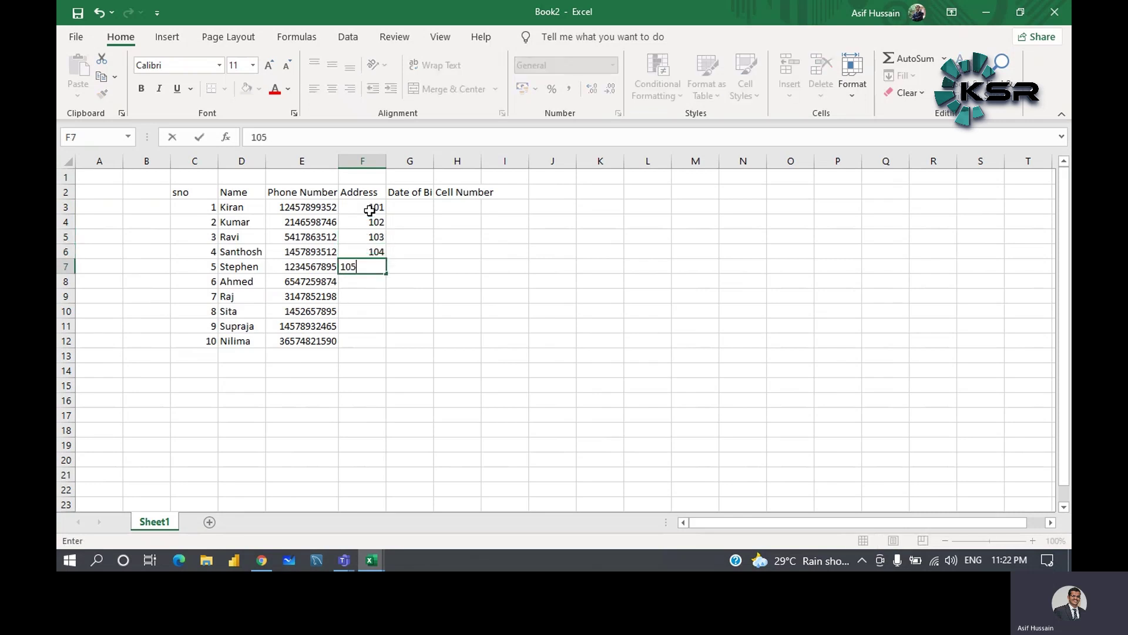
{"action": "key", "text": "Return"}
- Enter addresses 106 to 110 in F8:F12
{"action": "type", "text": "106"}
{"action": "key", "text": "Return"}
{"action": "type", "text": "107"}
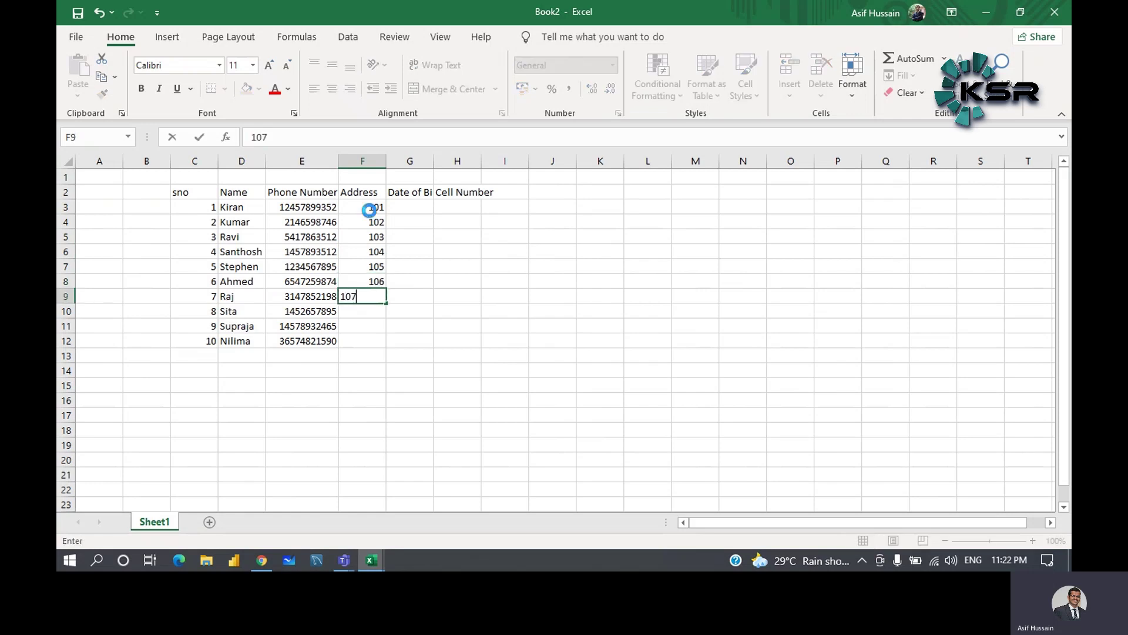
{"action": "key", "text": "Return"}
{"action": "type", "text": "108"}
{"action": "key", "text": "Return"}
{"action": "type", "text": "109"}
{"action": "key", "text": "Return"}
{"action": "type", "text": "110"}
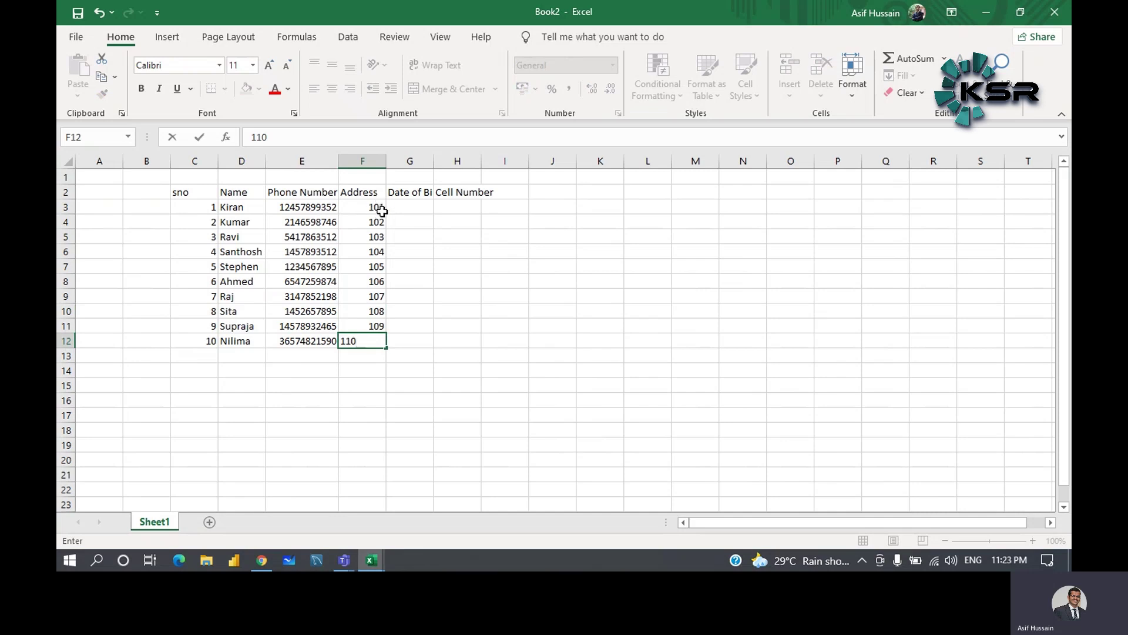
{"action": "left_click", "coordinate": [407, 206]}
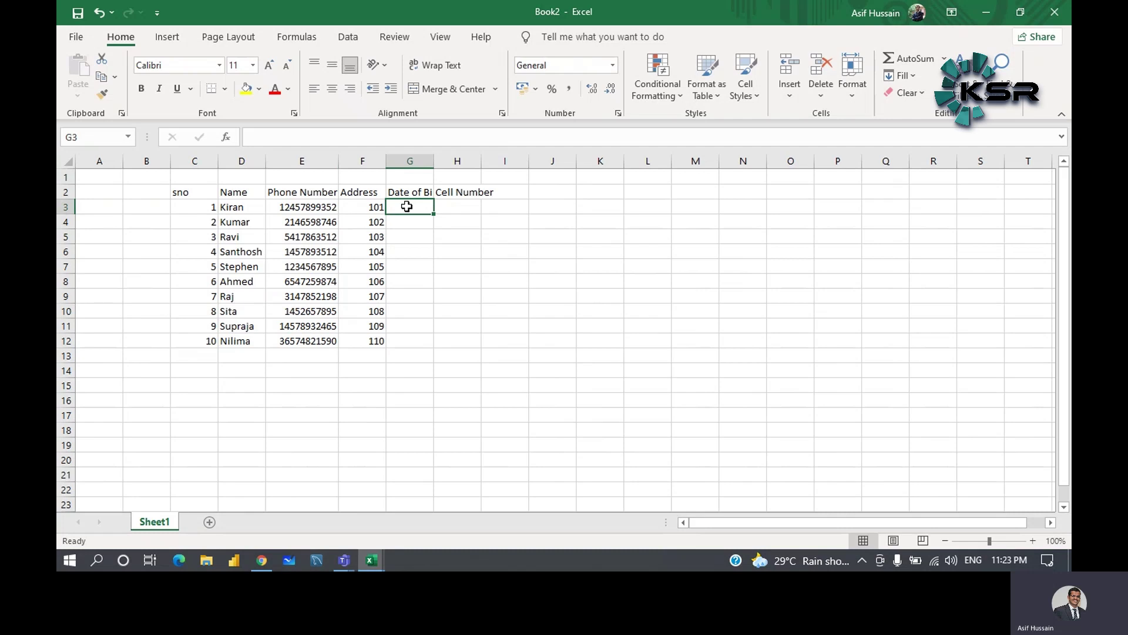
- Enter dates of birth 12.09.1997 in G3 and 13/Sep/1984 in G4
{"action": "type", "text": "12"}
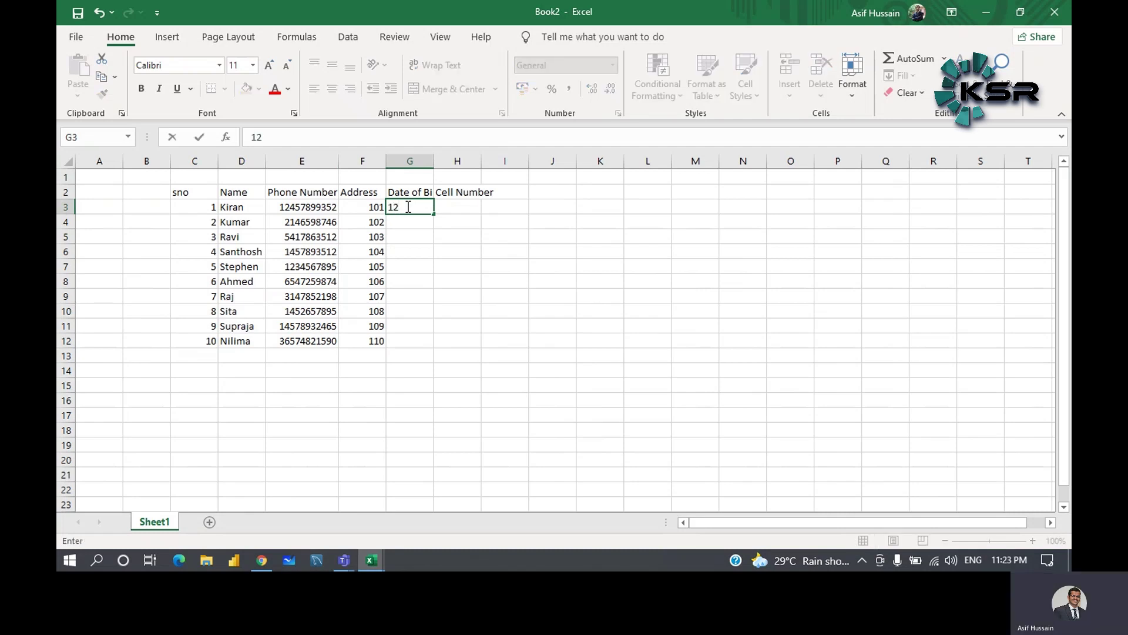
{"action": "type", "text": ".09.1997"}
{"action": "left_click", "coordinate": [411, 227]}
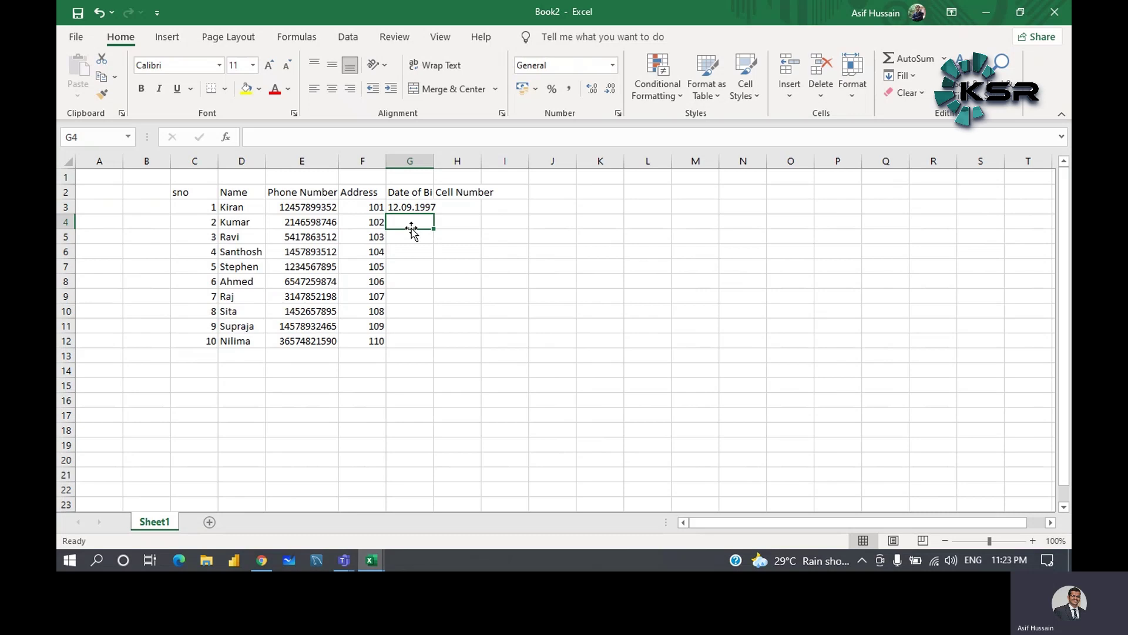
{"action": "type", "text": "1"}
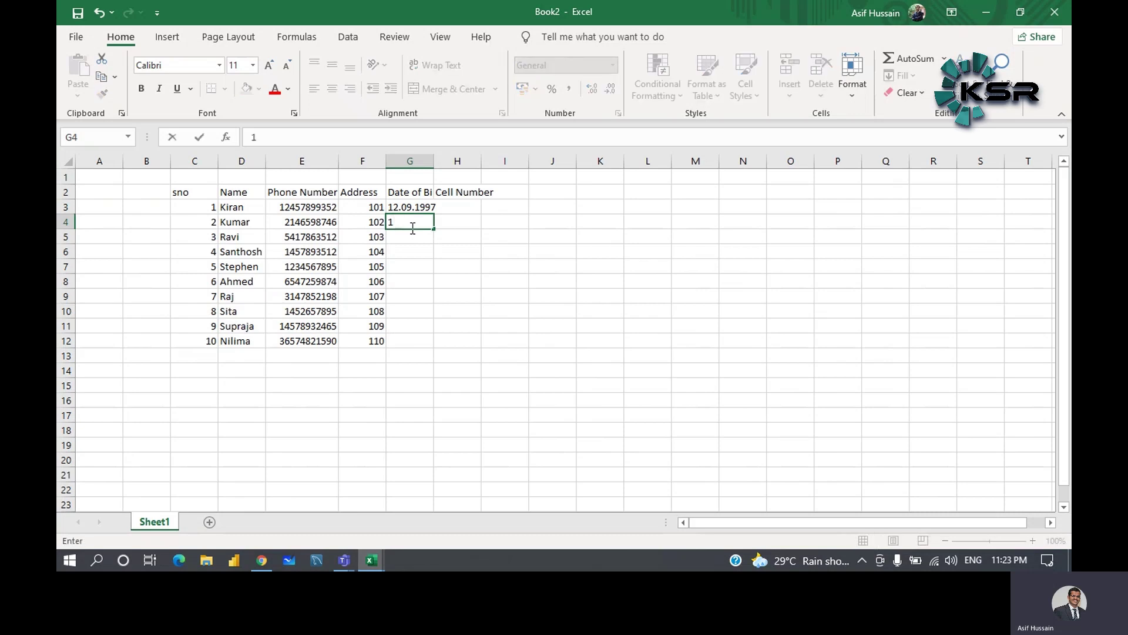
{"action": "type", "text": "3/Sep/1984"}
{"action": "key", "text": "Return"}
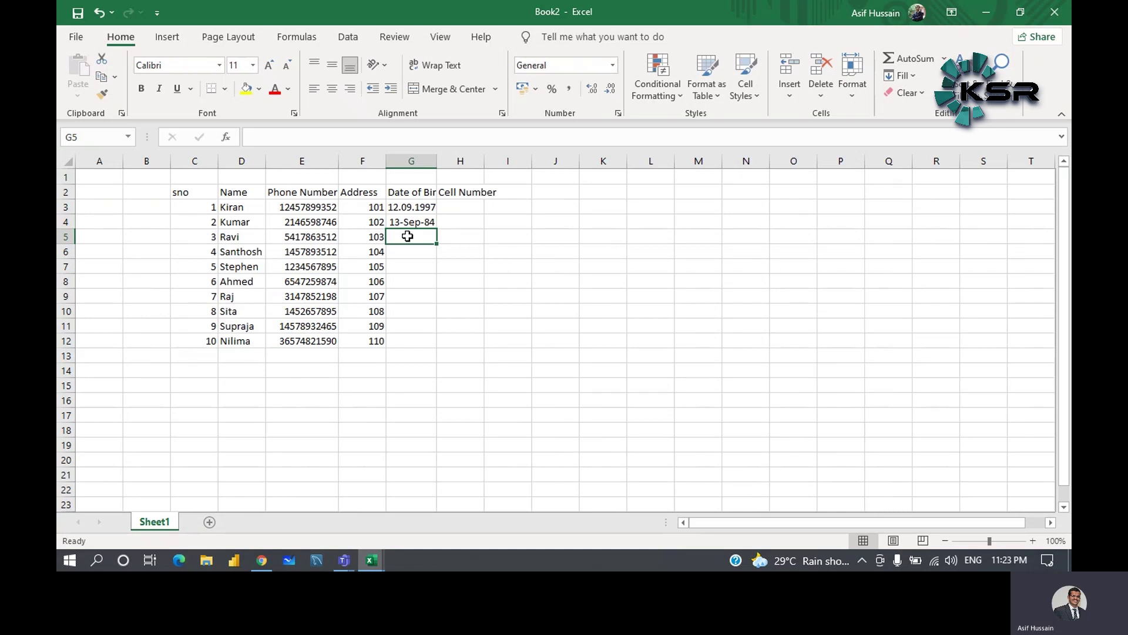
- Enter 15.06.2001, 18.Aug.2020 and 21/01/1996 as the dates in G5 to G7
{"action": "type", "text": "15.06.2001"}
{"action": "key", "text": "Return"}
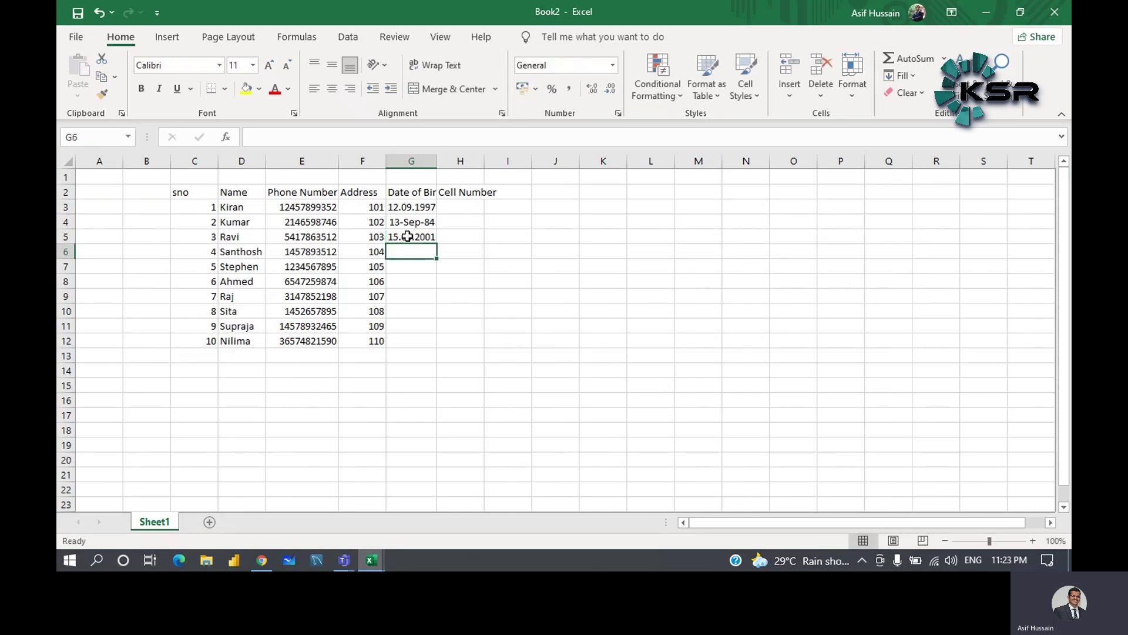
{"action": "type", "text": "18"}
{"action": "key", "text": "Return"}
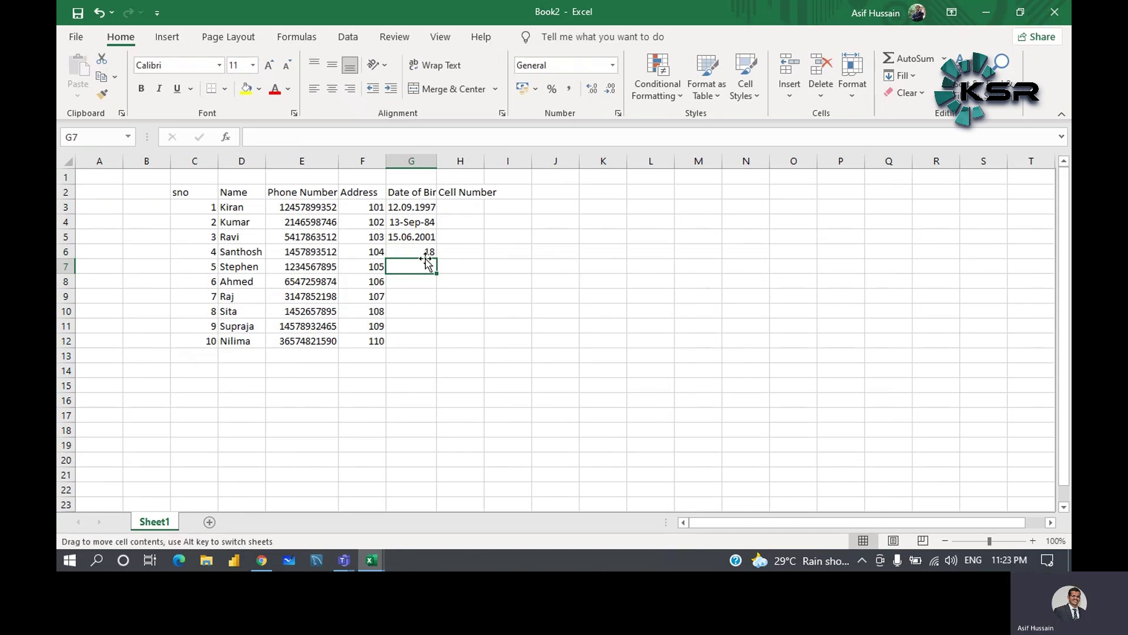
{"action": "double_click", "coordinate": [429, 251]}
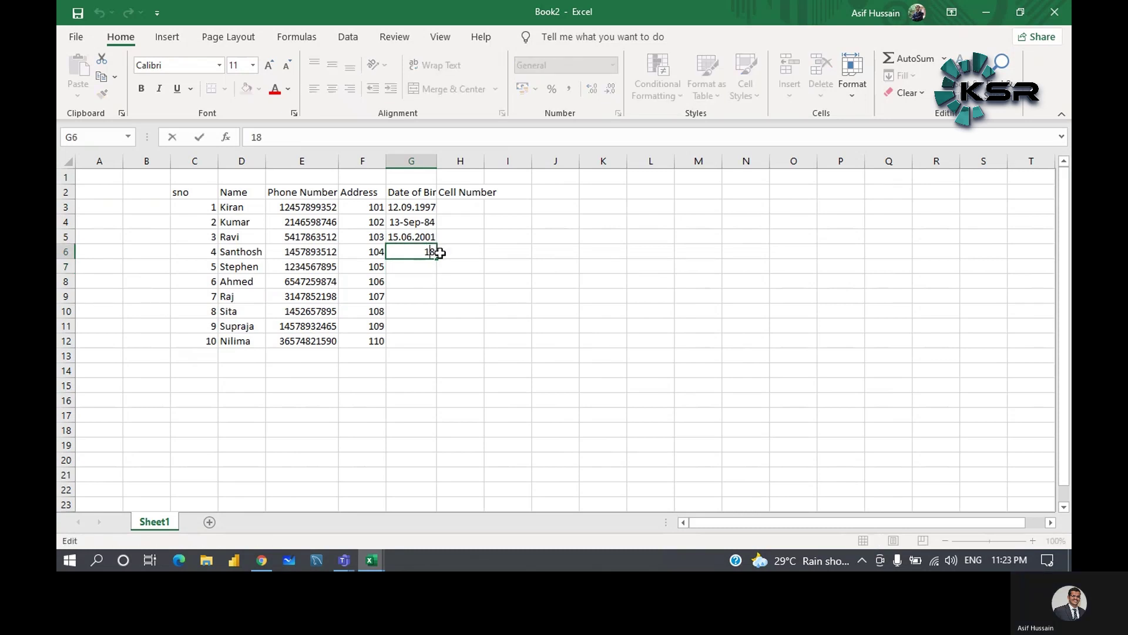
{"action": "type", "text": ".Aug.2020"}
{"action": "key", "text": "Return"}
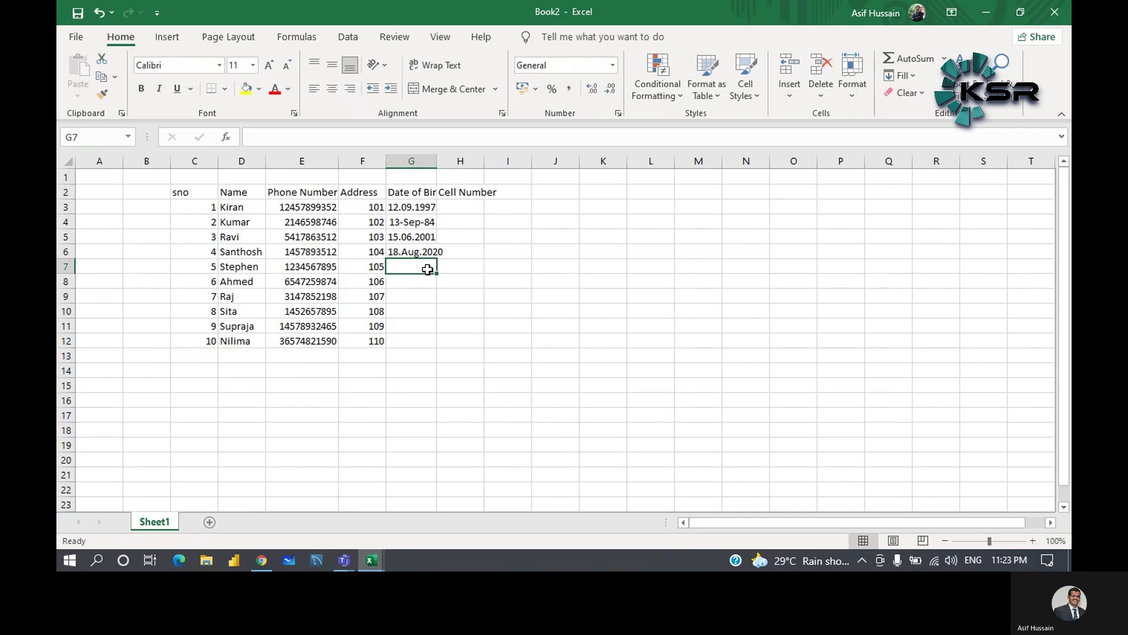
{"action": "type", "text": "21/01/1996"}
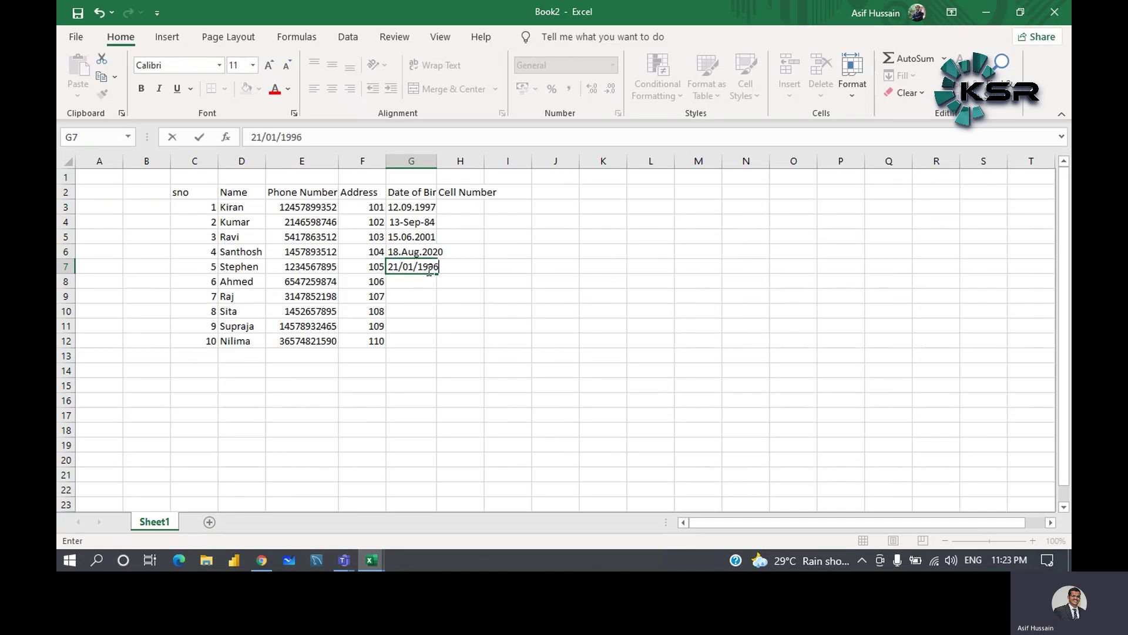
{"action": "key", "text": "Return"}
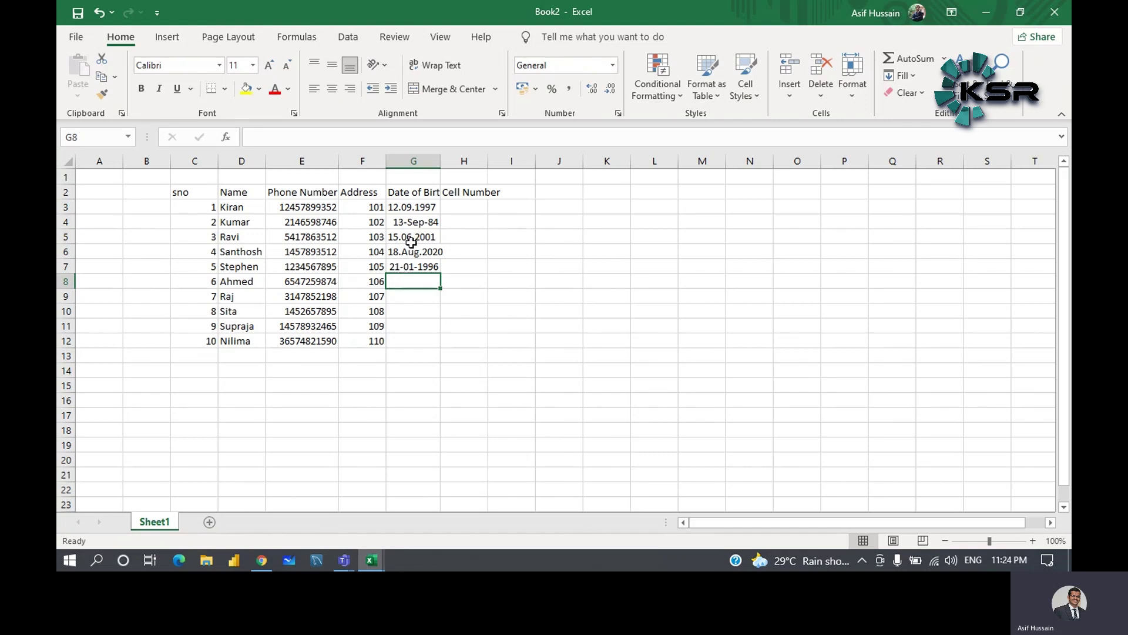
{"action": "left_click_drag", "start_coordinate": [441, 162], "coordinate": [419, 161]}
{"action": "left_click", "coordinate": [397, 220]}
{"action": "left_click", "coordinate": [403, 280]}
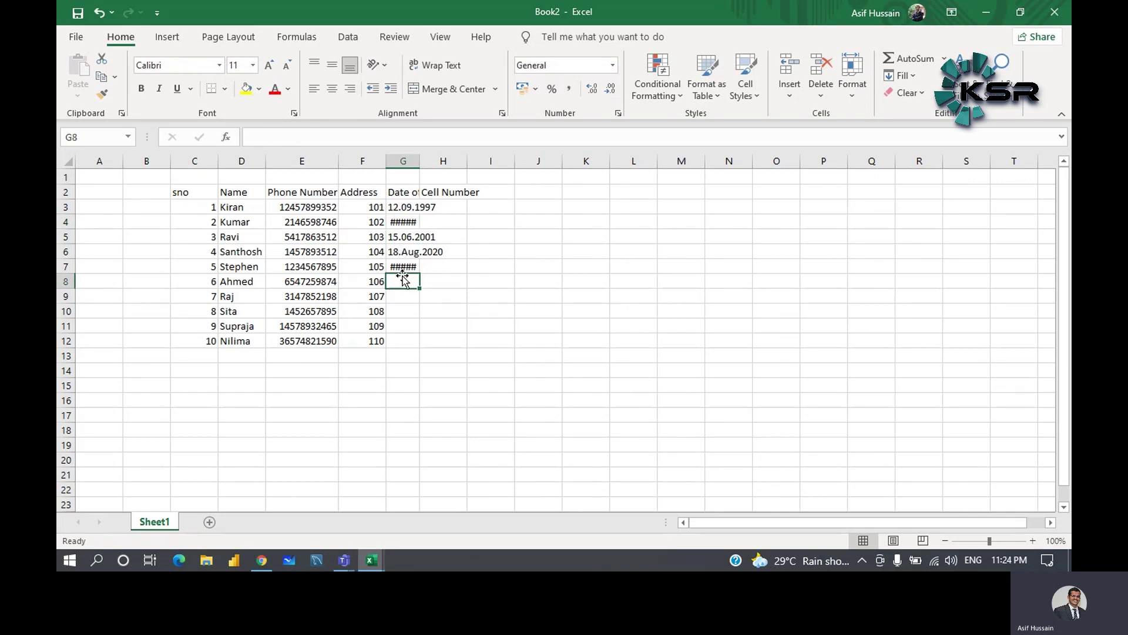
{"action": "left_click", "coordinate": [402, 225]}
{"action": "left_click", "coordinate": [401, 267]}
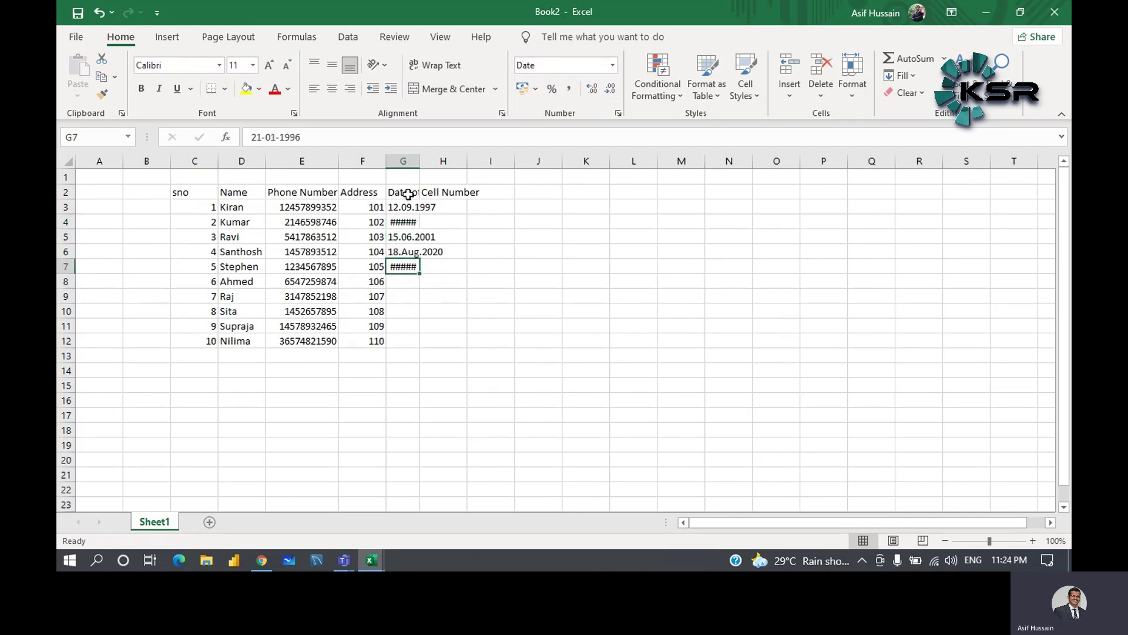
{"action": "left_click_drag", "start_coordinate": [419, 157], "coordinate": [441, 157]}
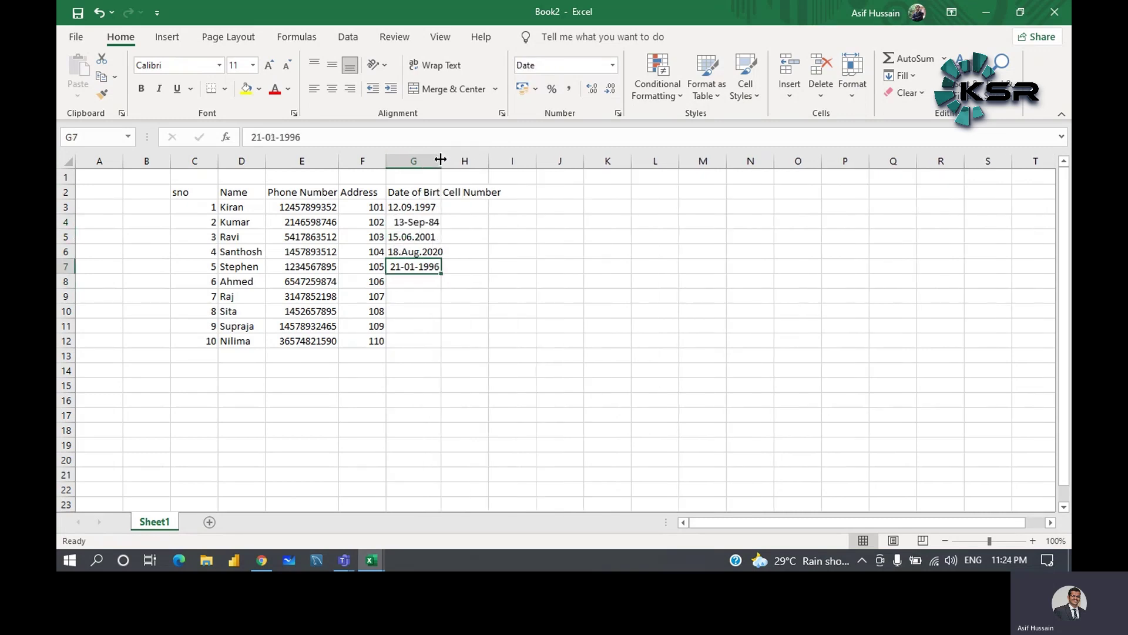
{"action": "left_click", "coordinate": [419, 285]}
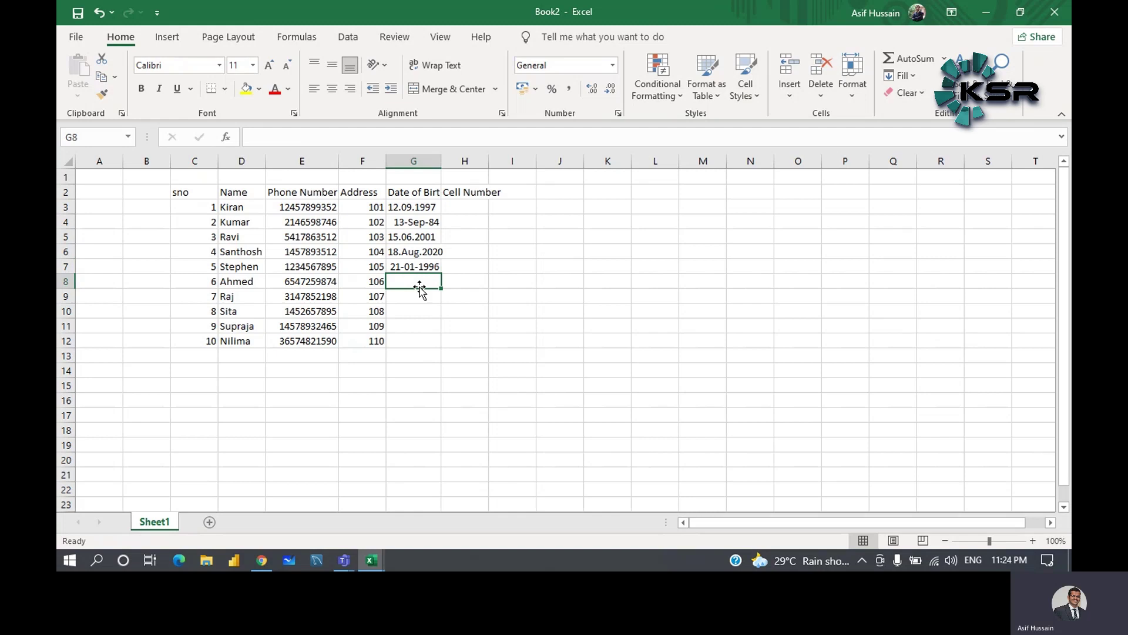
- Enter dates 18.06.1987, 12.12.20 and 29.04.1991 in G8 to G10
{"action": "type", "text": "18.0"}
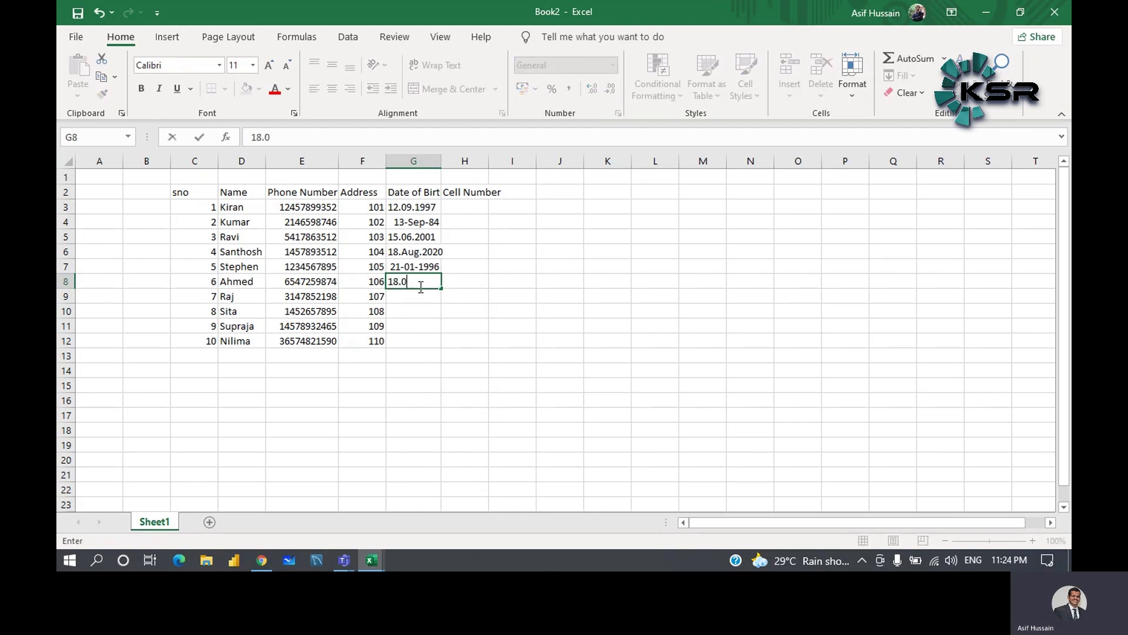
{"action": "type", "text": "6.1987"}
{"action": "key", "text": "Return"}
{"action": "type", "text": "12.12.2021"}
{"action": "left_click", "coordinate": [398, 310]}
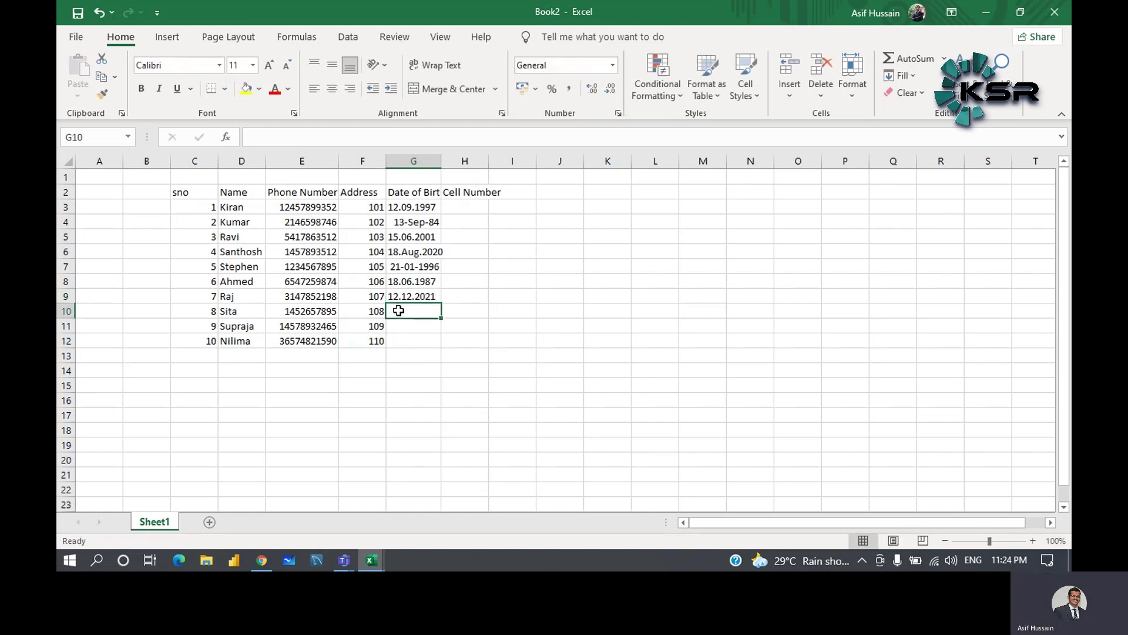
{"action": "type", "text": "29.0"}
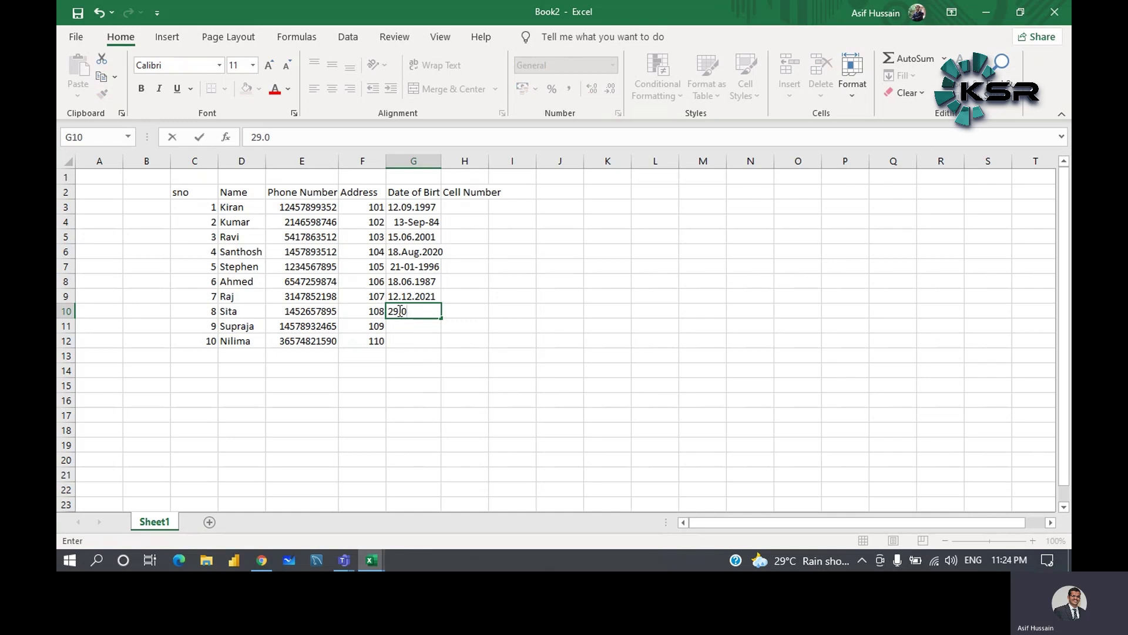
{"action": "type", "text": "4.1991"}
{"action": "left_click", "coordinate": [404, 327]}
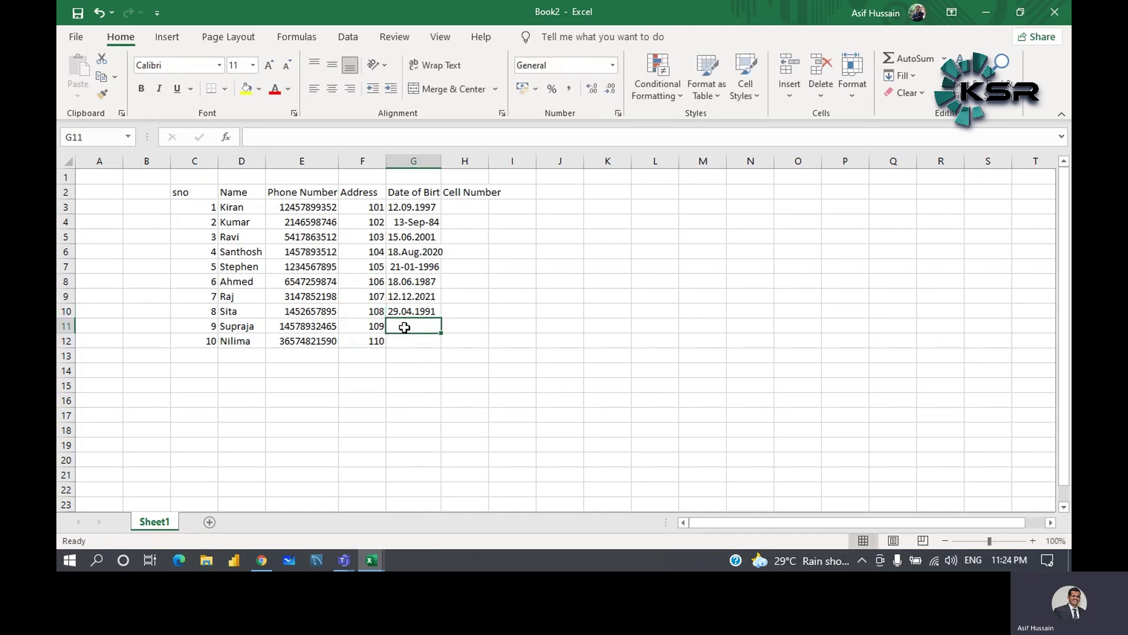
- Enter 14.02.1980 and 16.07.1964 in G11:G12, then widen column H to fit its heading
{"action": "type", "text": "14"}
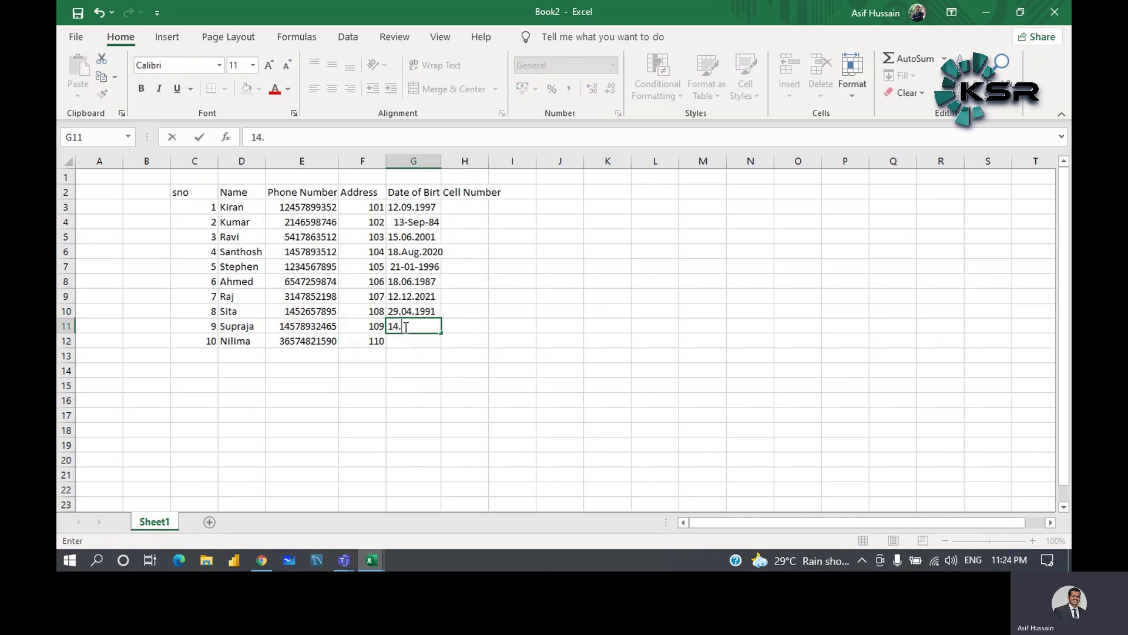
{"action": "type", "text": ".02.1980"}
{"action": "left_click", "coordinate": [406, 346]}
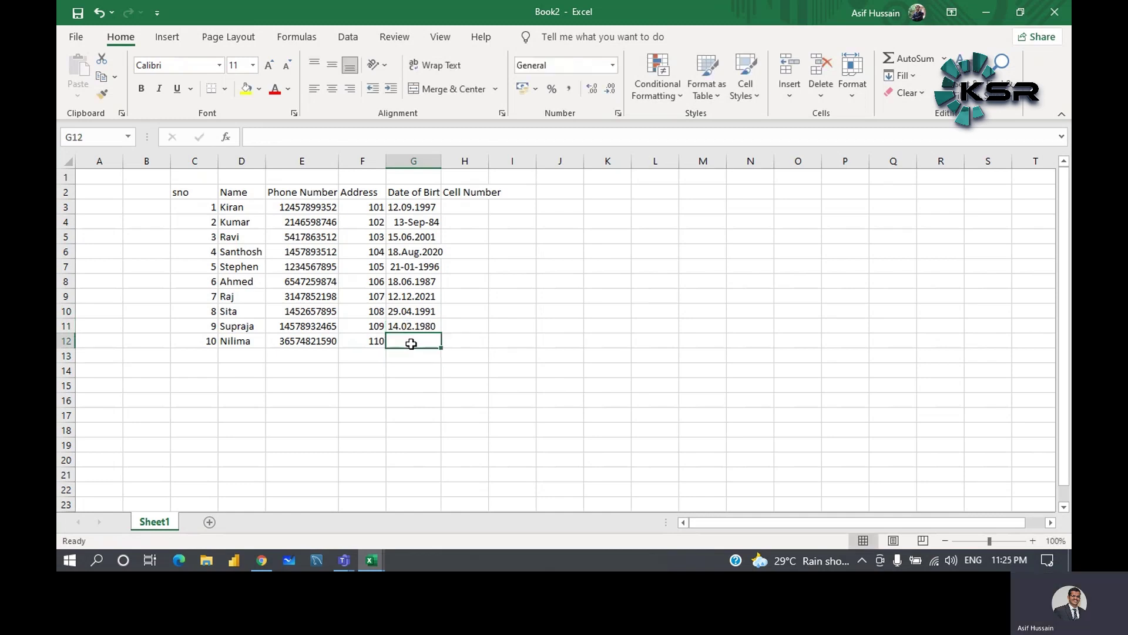
{"action": "type", "text": "16."}
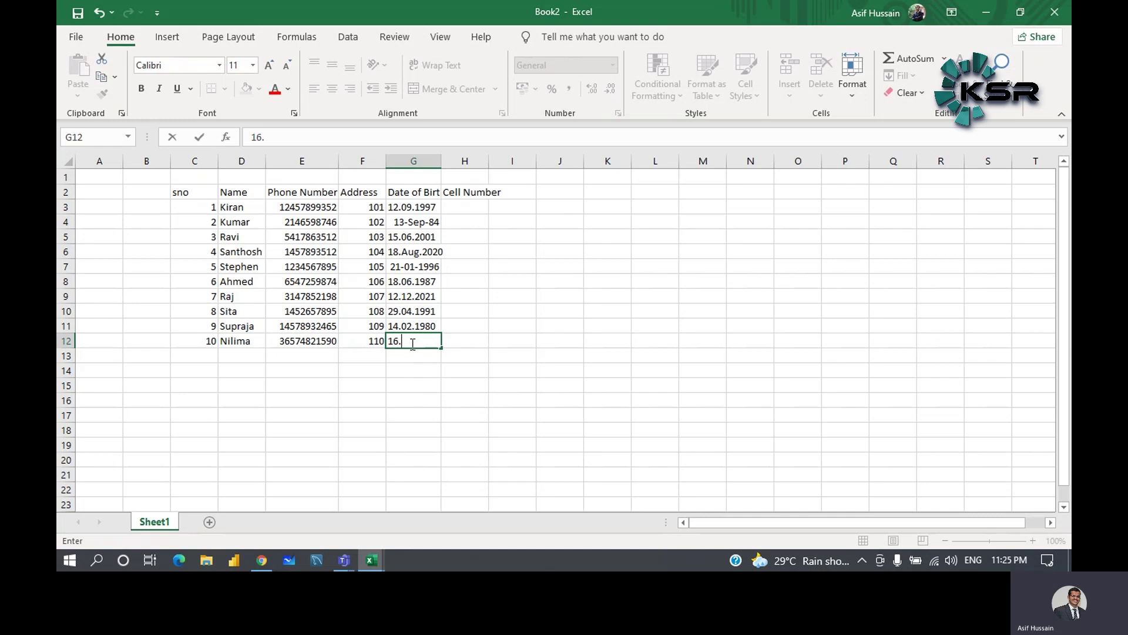
{"action": "type", "text": "071964"}
{"action": "left_click", "coordinate": [478, 269]}
{"action": "double_click", "coordinate": [422, 342]}
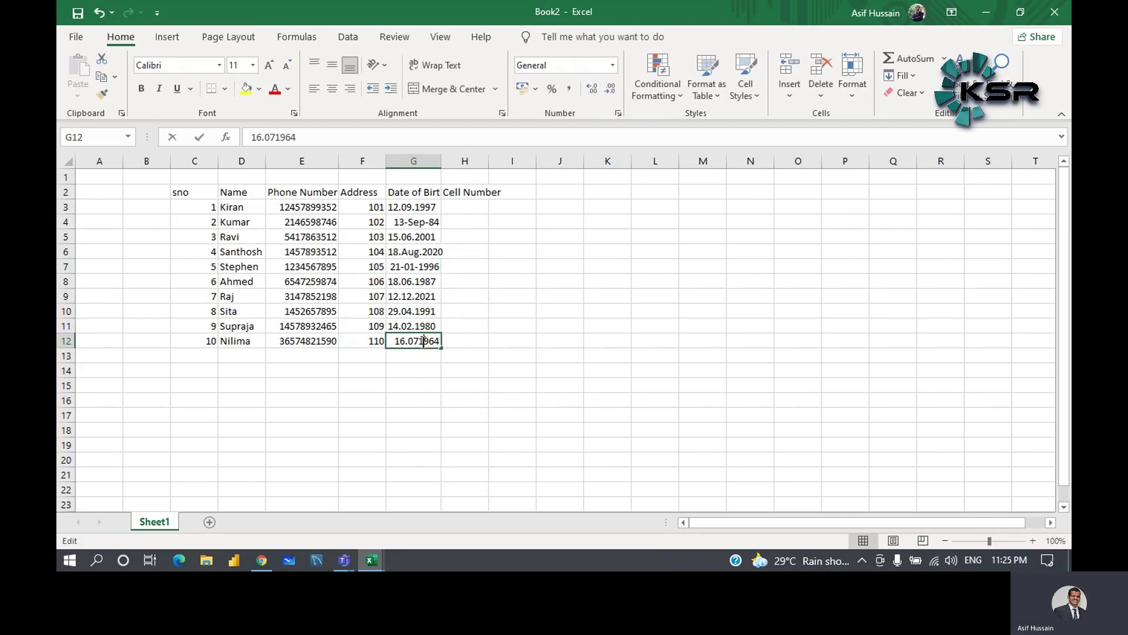
{"action": "type", "text": "."}
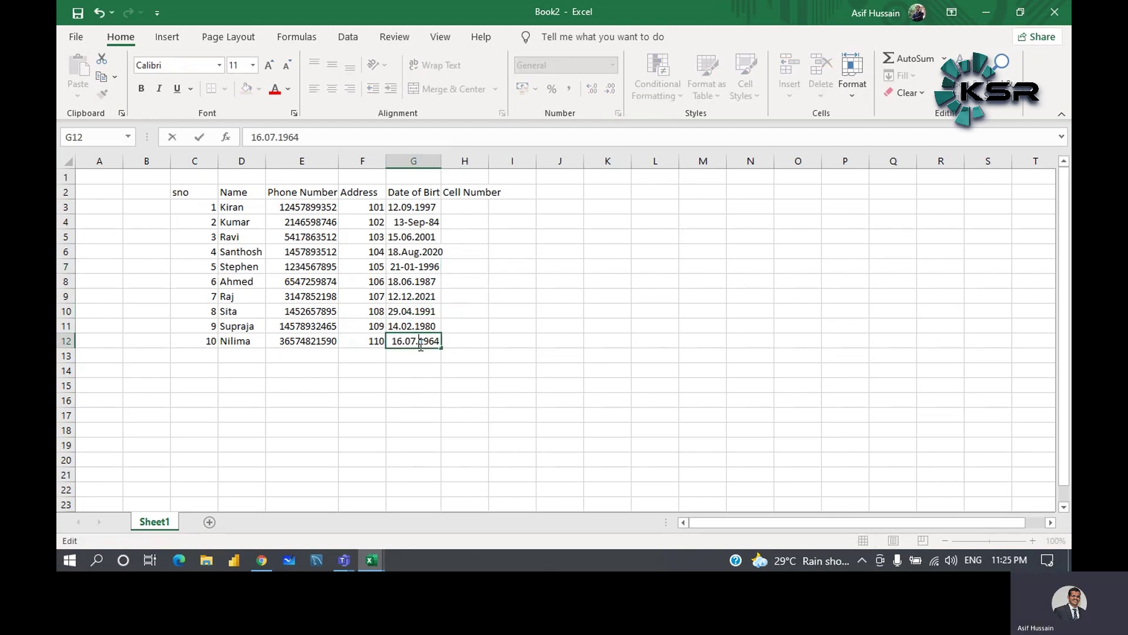
{"action": "left_click", "coordinate": [463, 314]}
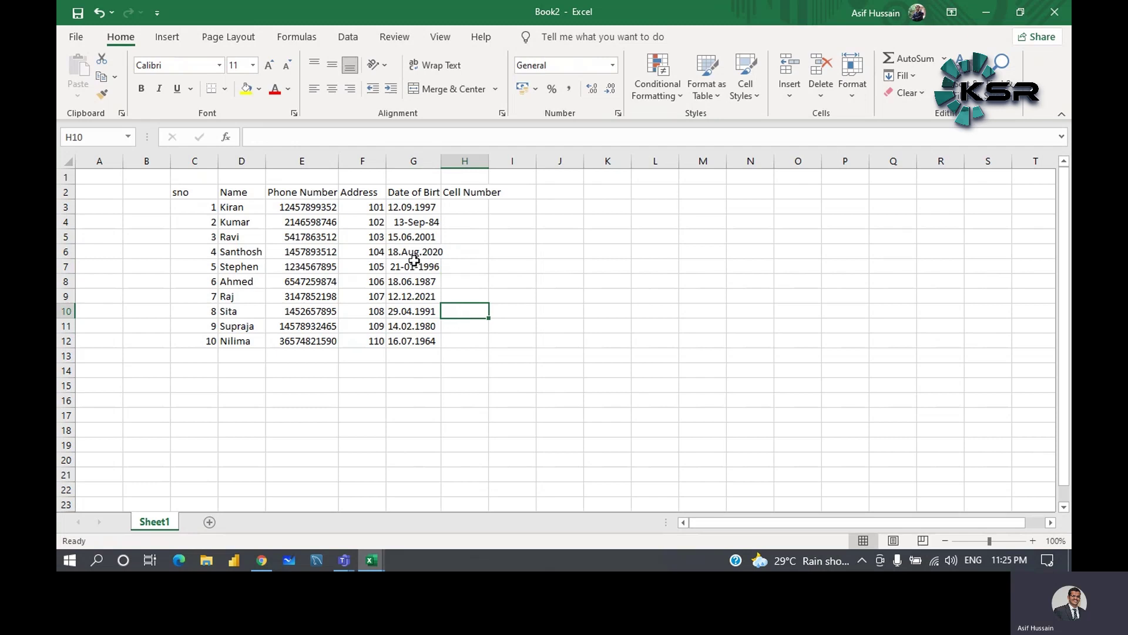
{"action": "left_click_drag", "start_coordinate": [488, 160], "coordinate": [519, 161]}
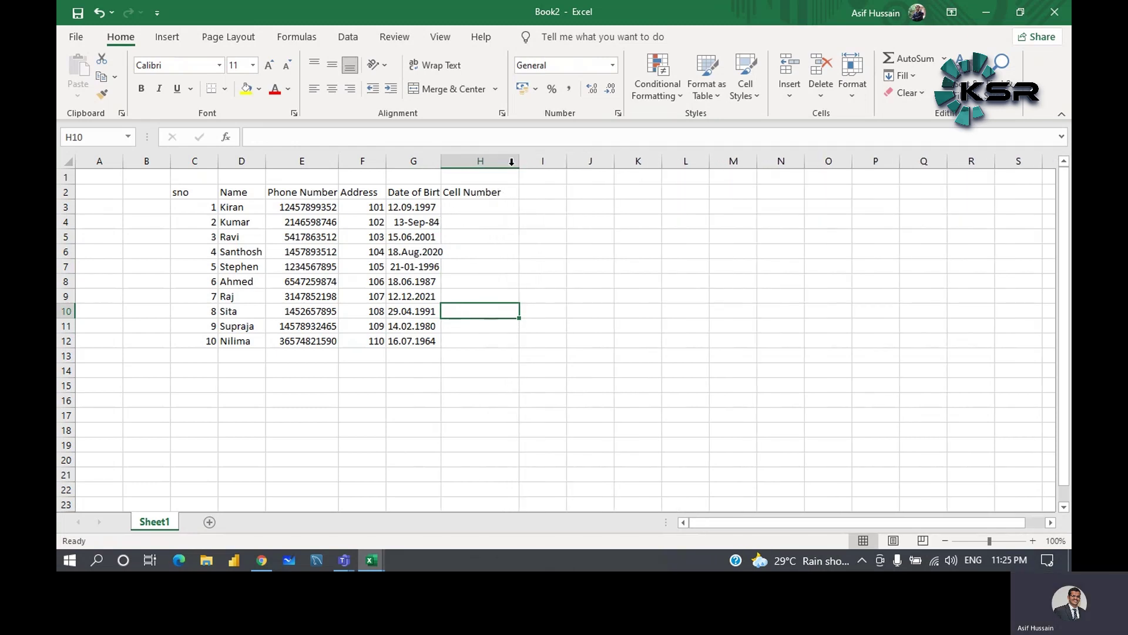
{"action": "left_click", "coordinate": [290, 193]}
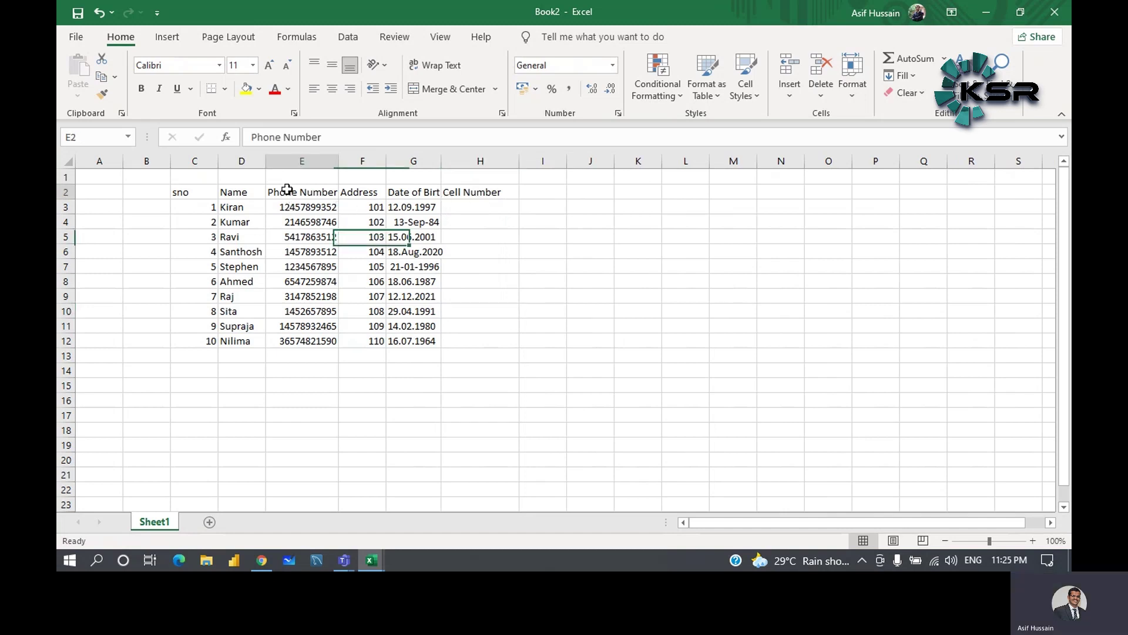
- Cut the Cell Number column H and paste it into column M
{"action": "right_click", "coordinate": [476, 154]}
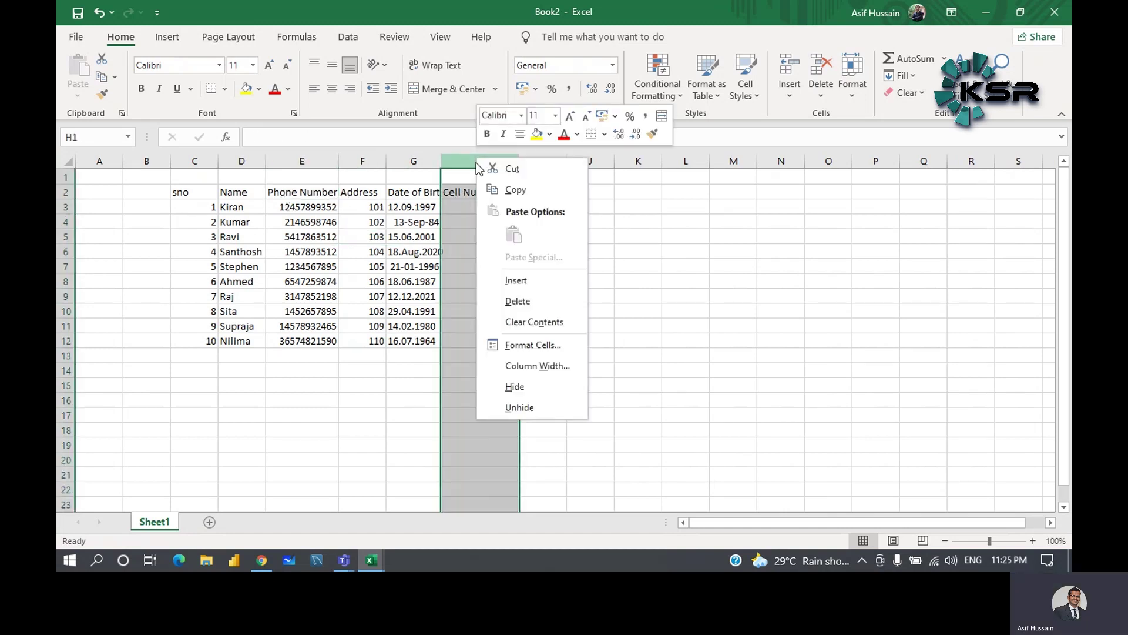
{"action": "right_click", "coordinate": [460, 161]}
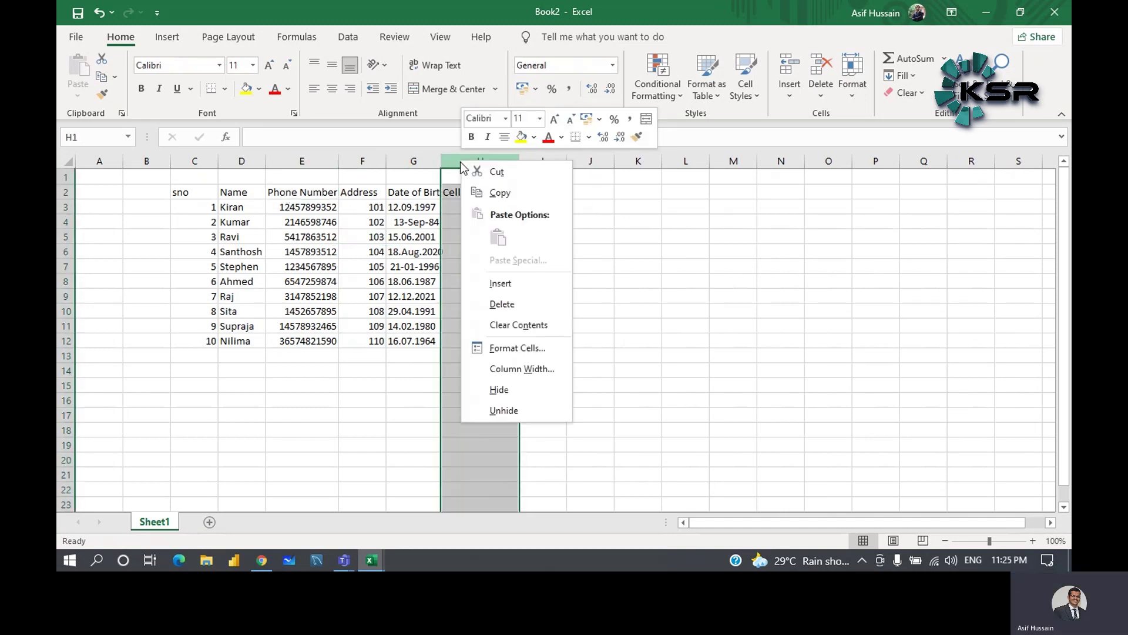
{"action": "right_click", "coordinate": [460, 162]}
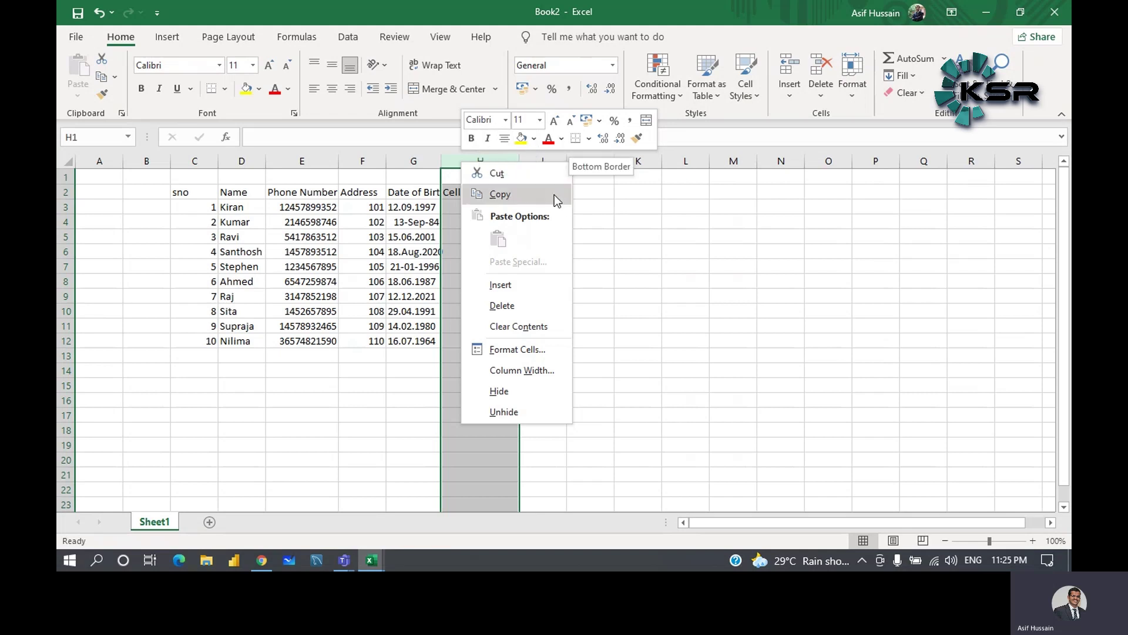
{"action": "left_click", "coordinate": [507, 174]}
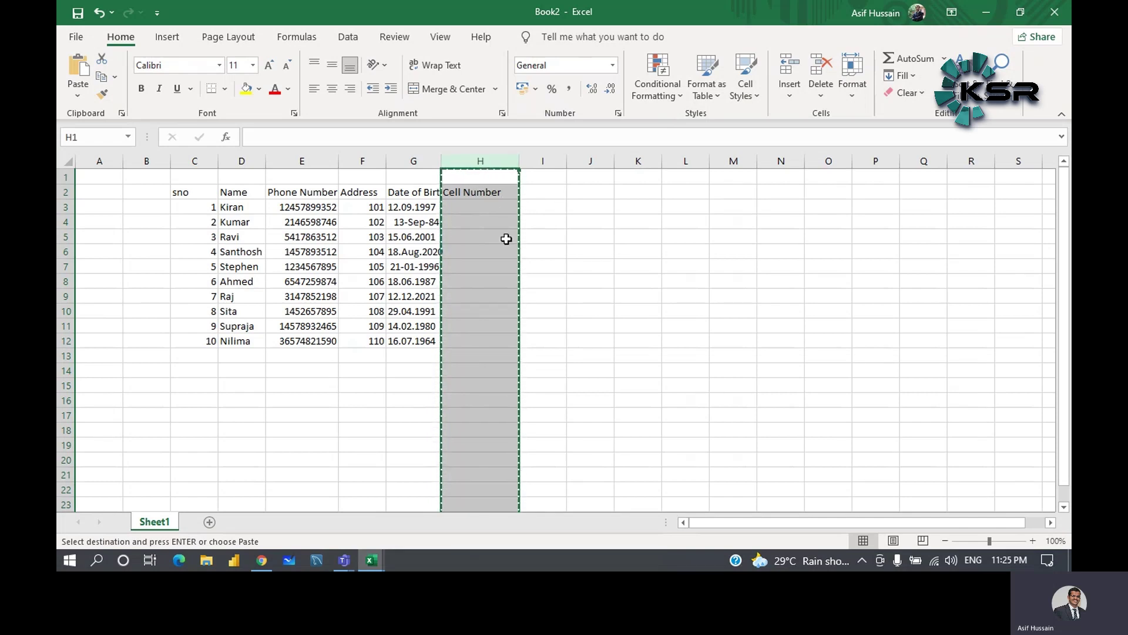
{"action": "left_click", "coordinate": [727, 161]}
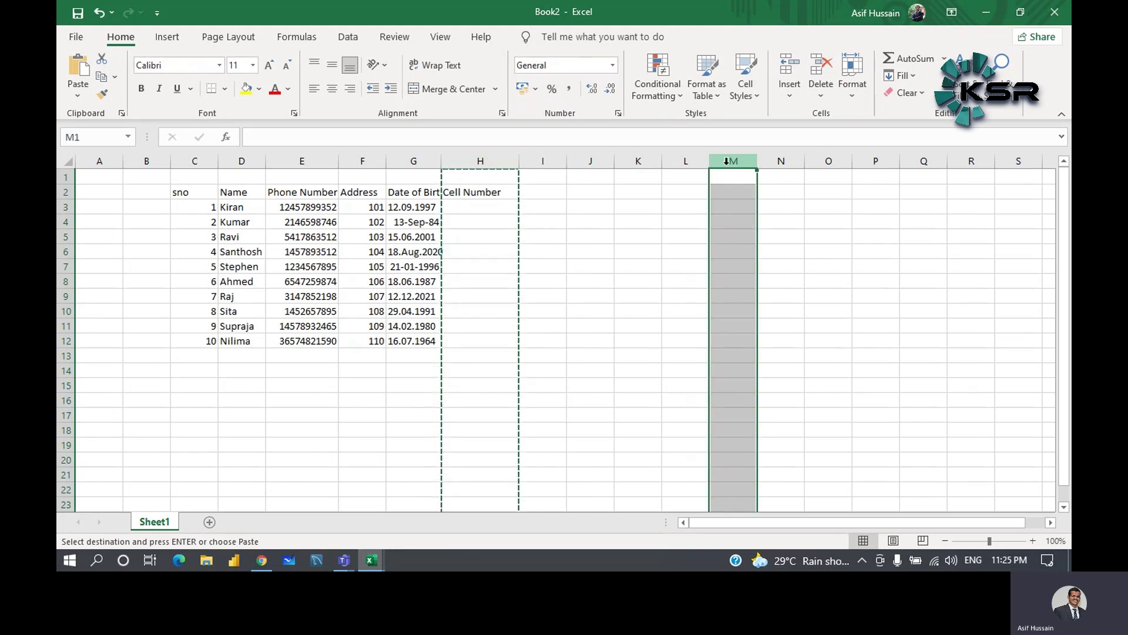
{"action": "right_click", "coordinate": [726, 162]}
{"action": "right_click", "coordinate": [727, 165]}
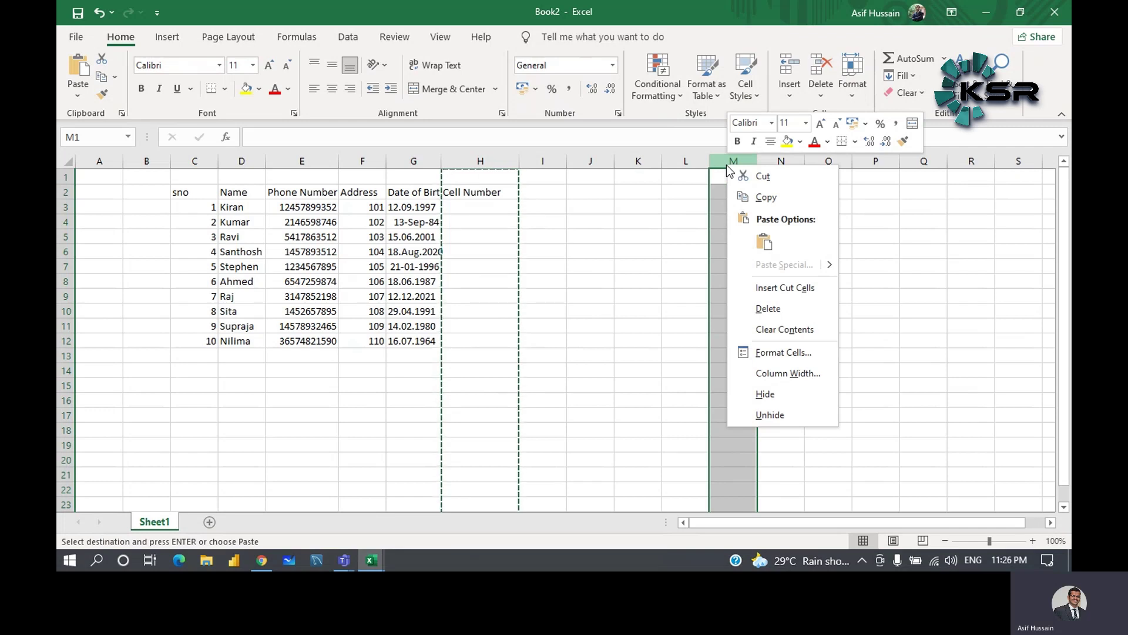
{"action": "key", "text": "Escape"}
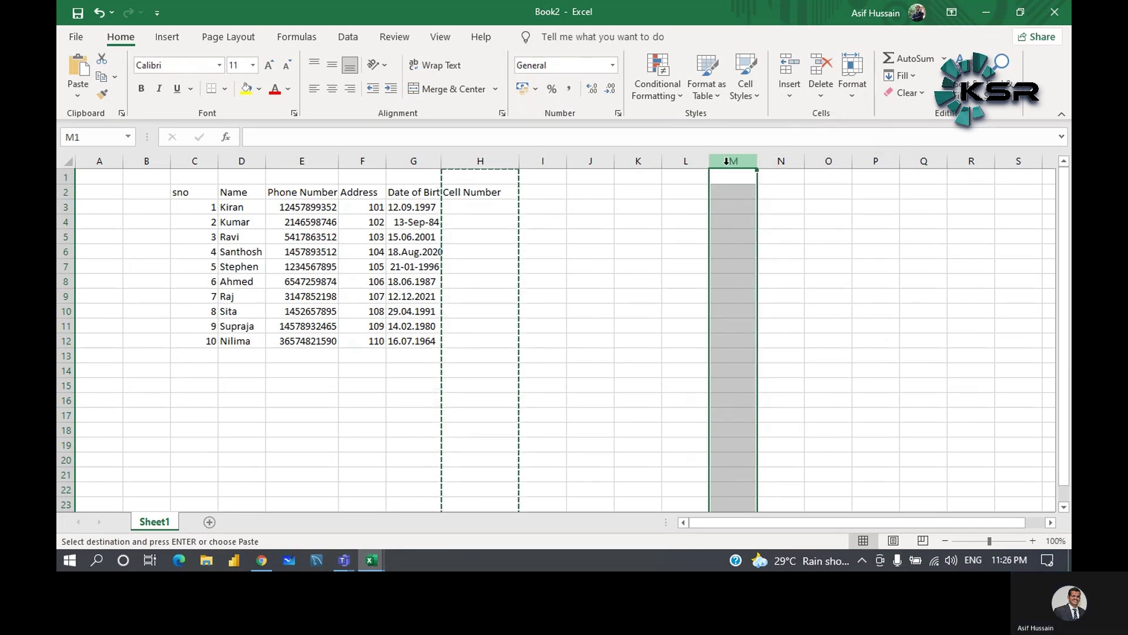
{"action": "key", "text": "Escape"}
{"action": "type", "text": "Cell Number"}
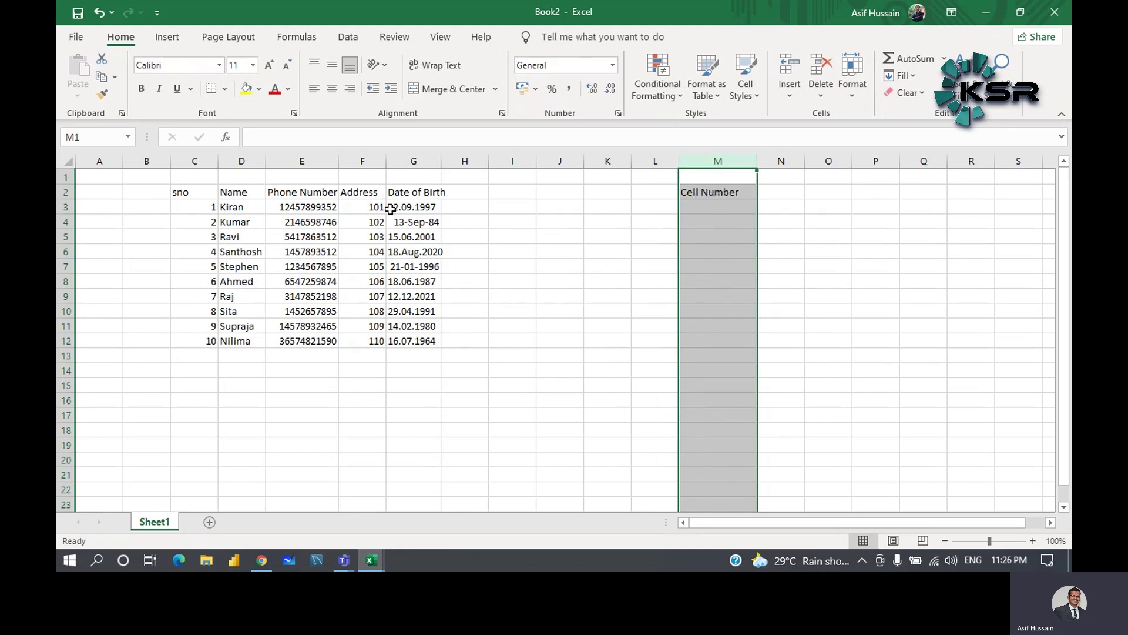
- Delete column M, removing the Cell Number column
{"action": "right_click", "coordinate": [692, 162]}
{"action": "left_click", "coordinate": [727, 309]}
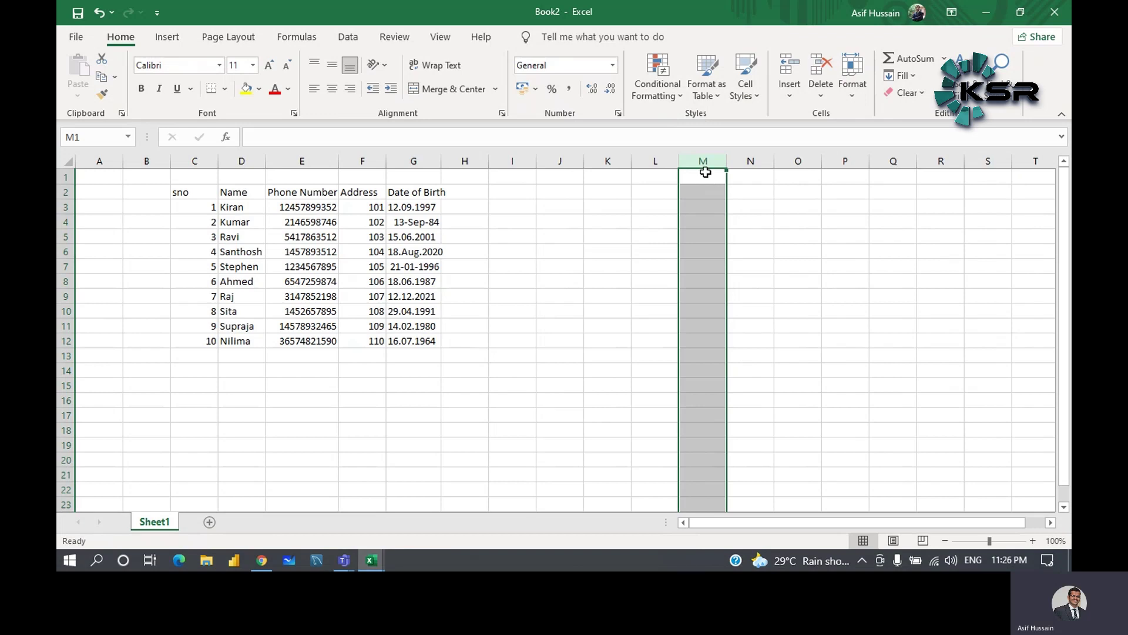
{"action": "left_click", "coordinate": [494, 249]}
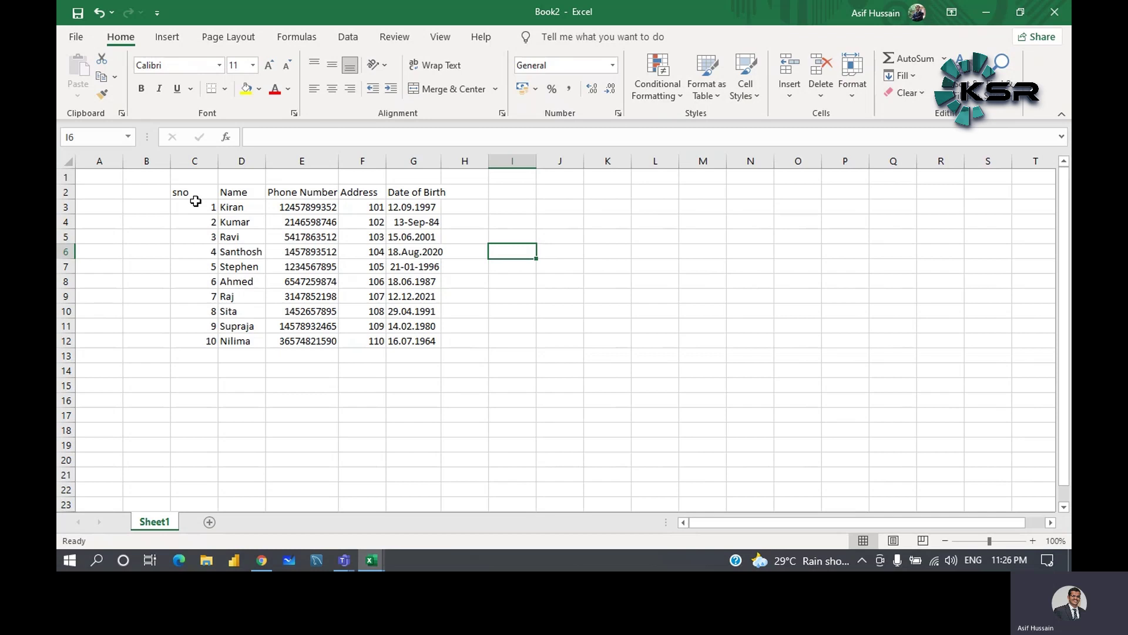
- Set table C2:G12 to Times New Roman font at size 16
{"action": "left_click_drag", "start_coordinate": [185, 189], "coordinate": [427, 345]}
{"action": "left_click", "coordinate": [165, 188]}
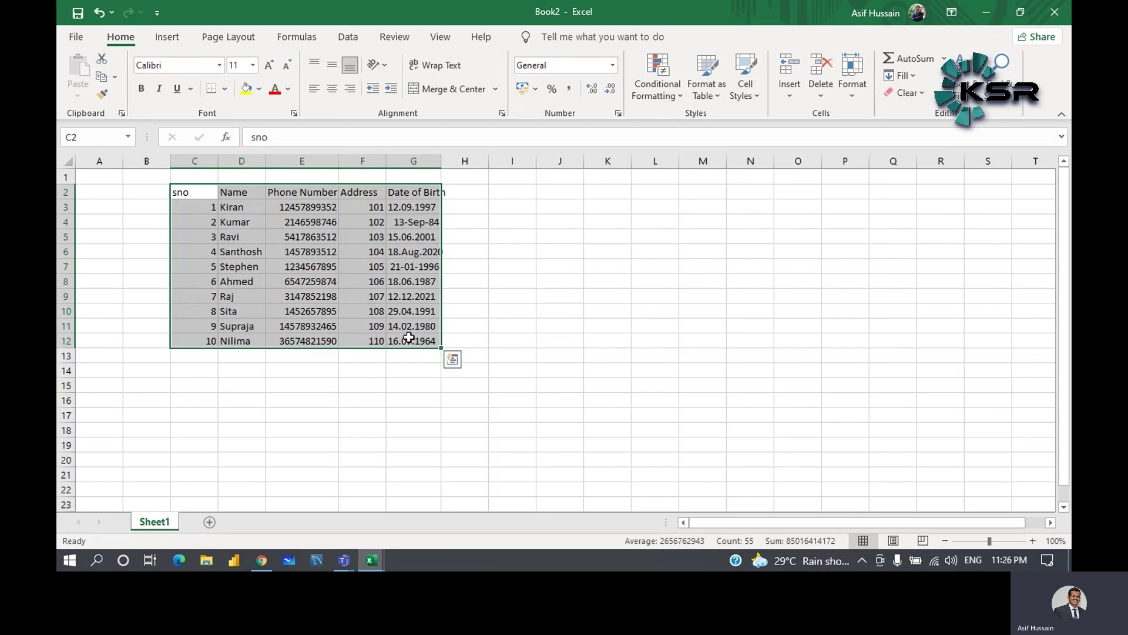
{"action": "left_click", "coordinate": [220, 65]}
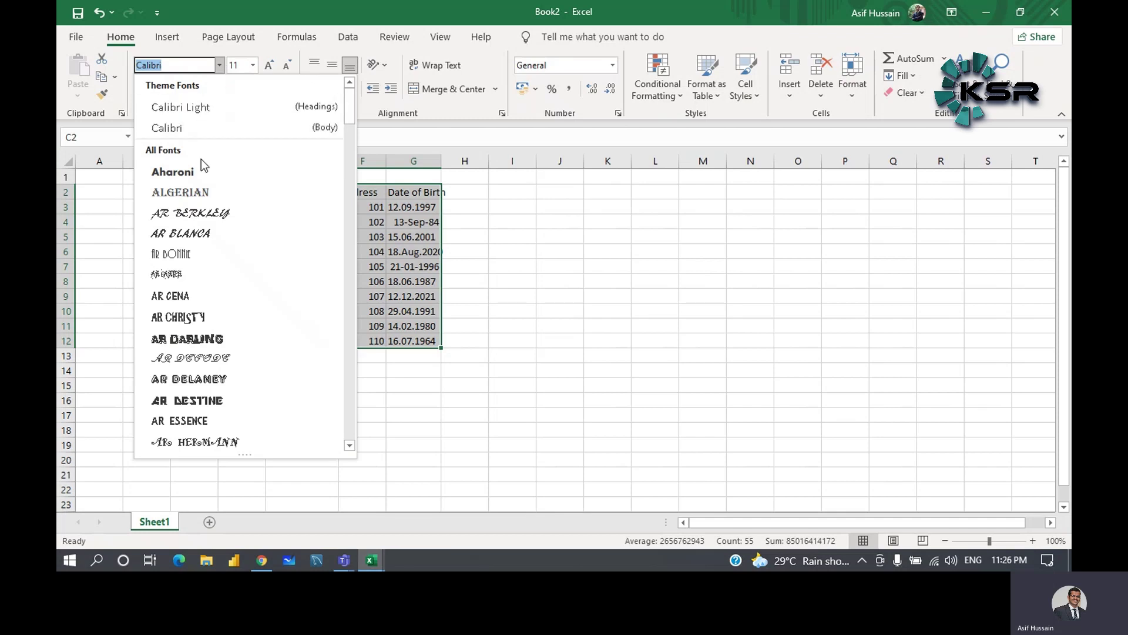
{"action": "scroll", "coordinate": [200, 130], "scroll_direction": "down", "scroll_amount": 3}
{"action": "scroll", "coordinate": [200, 131], "scroll_direction": "down", "scroll_amount": 20}
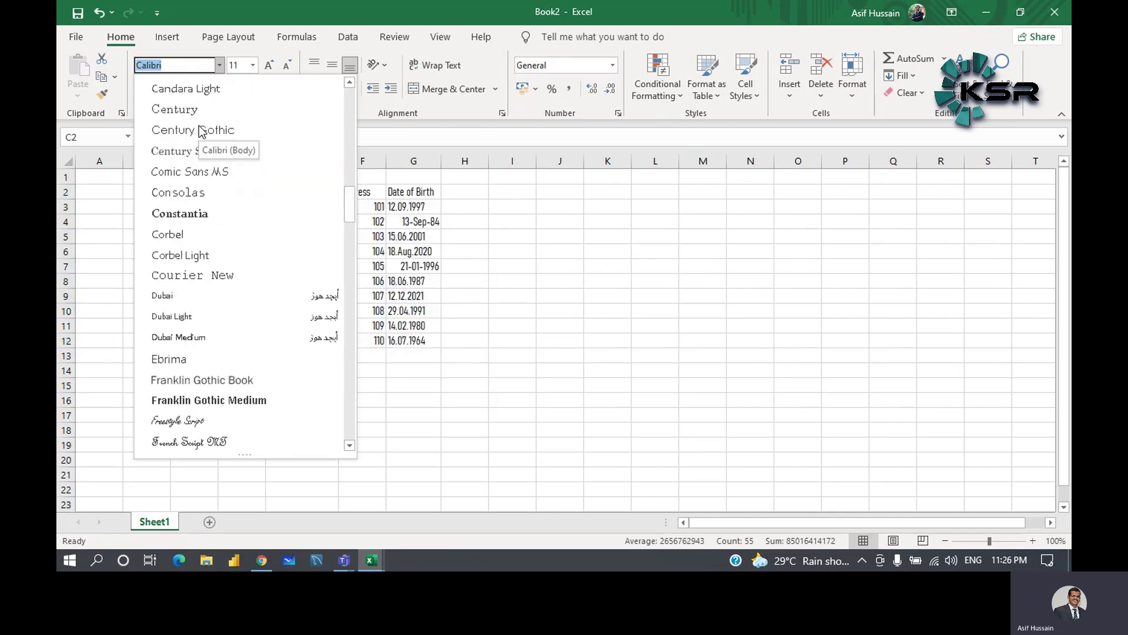
{"action": "scroll", "coordinate": [200, 131], "scroll_direction": "down", "scroll_amount": 10}
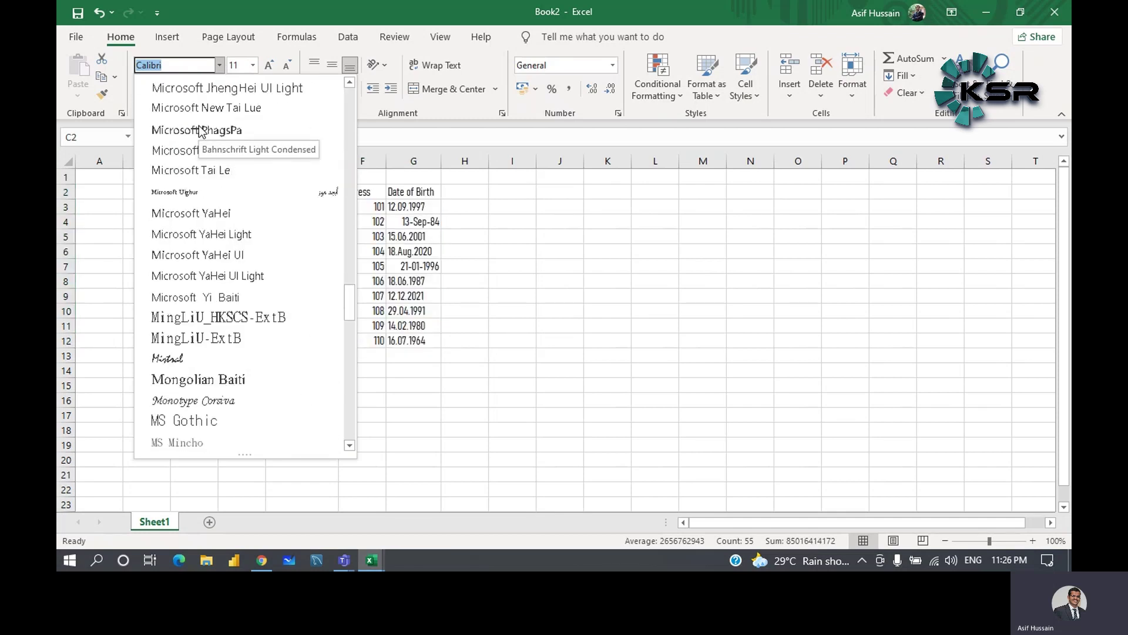
{"action": "scroll", "coordinate": [199, 130], "scroll_direction": "down", "scroll_amount": 17}
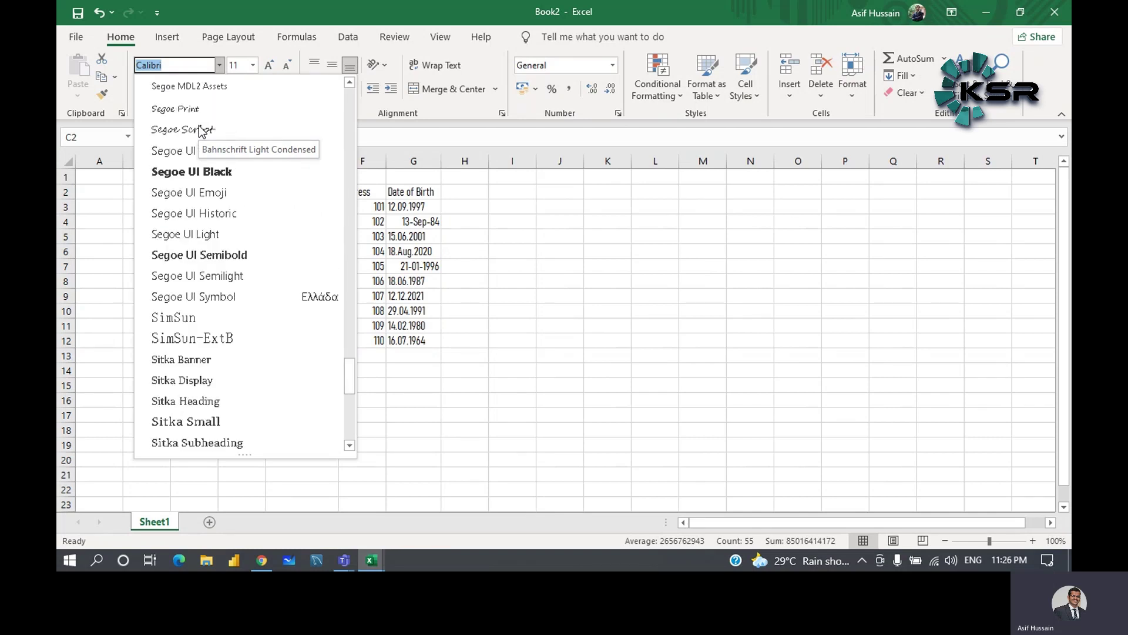
{"action": "scroll", "coordinate": [200, 131], "scroll_direction": "up", "scroll_amount": 2}
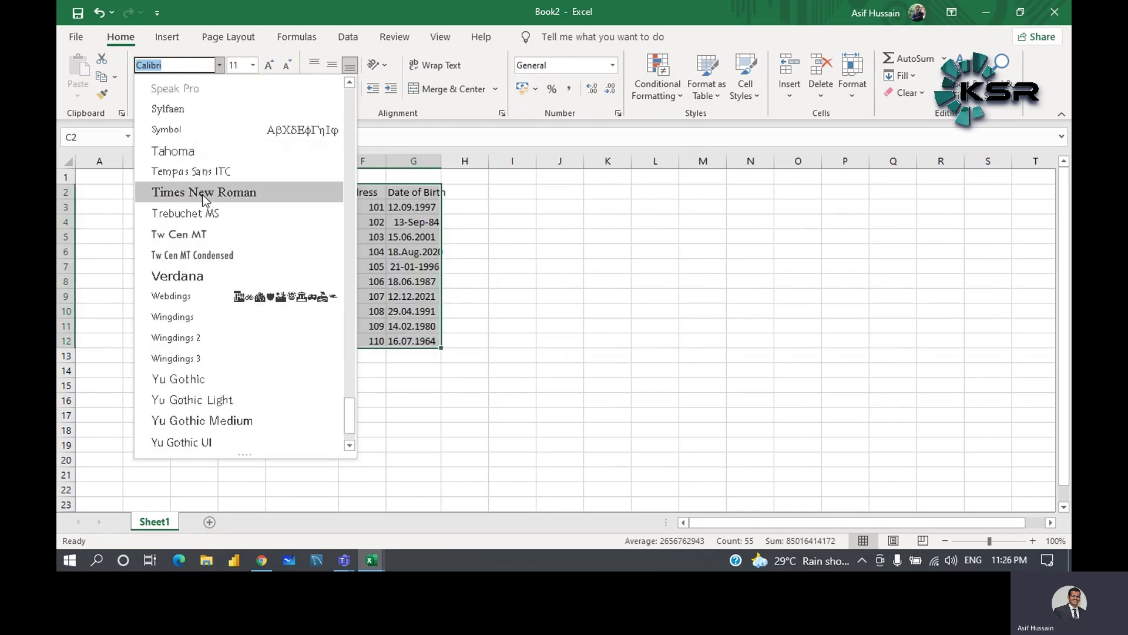
{"action": "left_click", "coordinate": [232, 191]}
{"action": "left_click", "coordinate": [253, 66]}
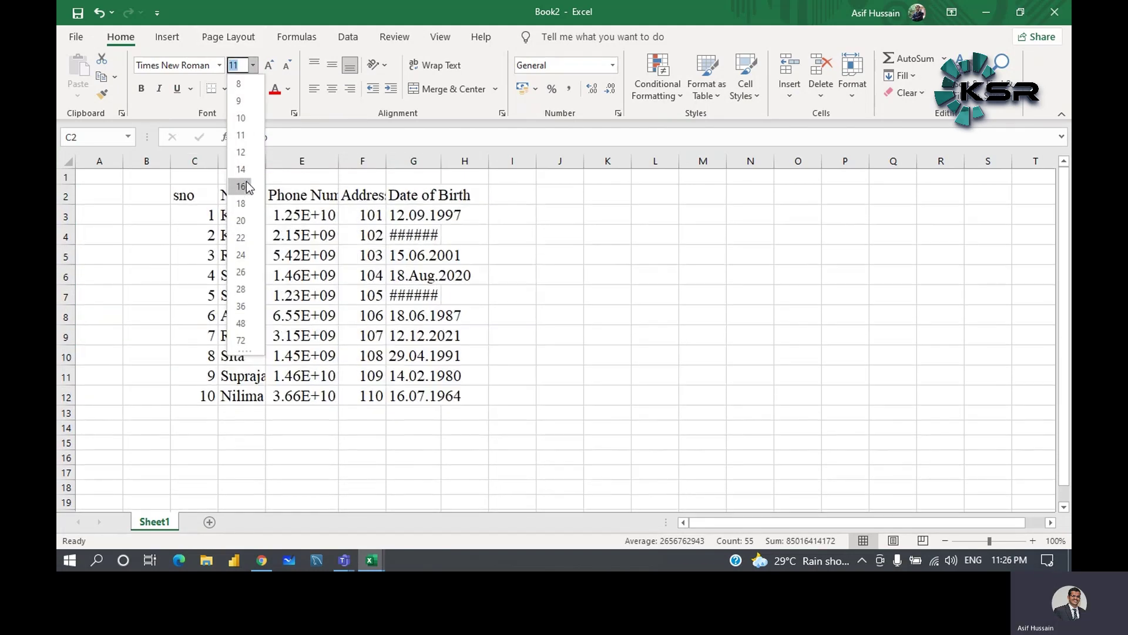
{"action": "left_click", "coordinate": [245, 187]}
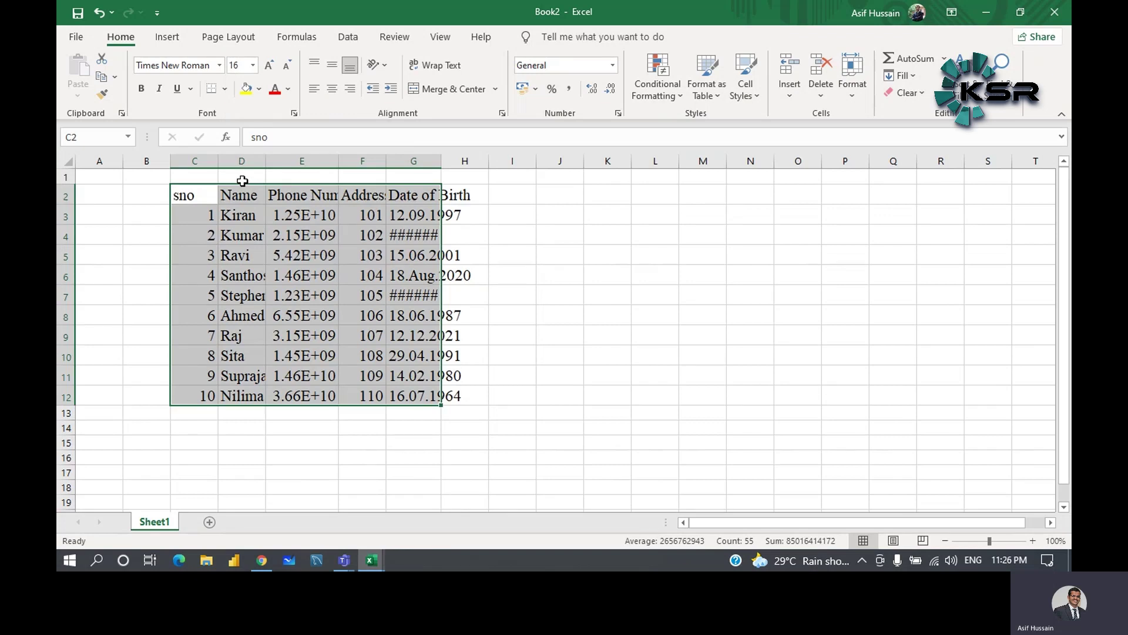
{"action": "left_click", "coordinate": [492, 272]}
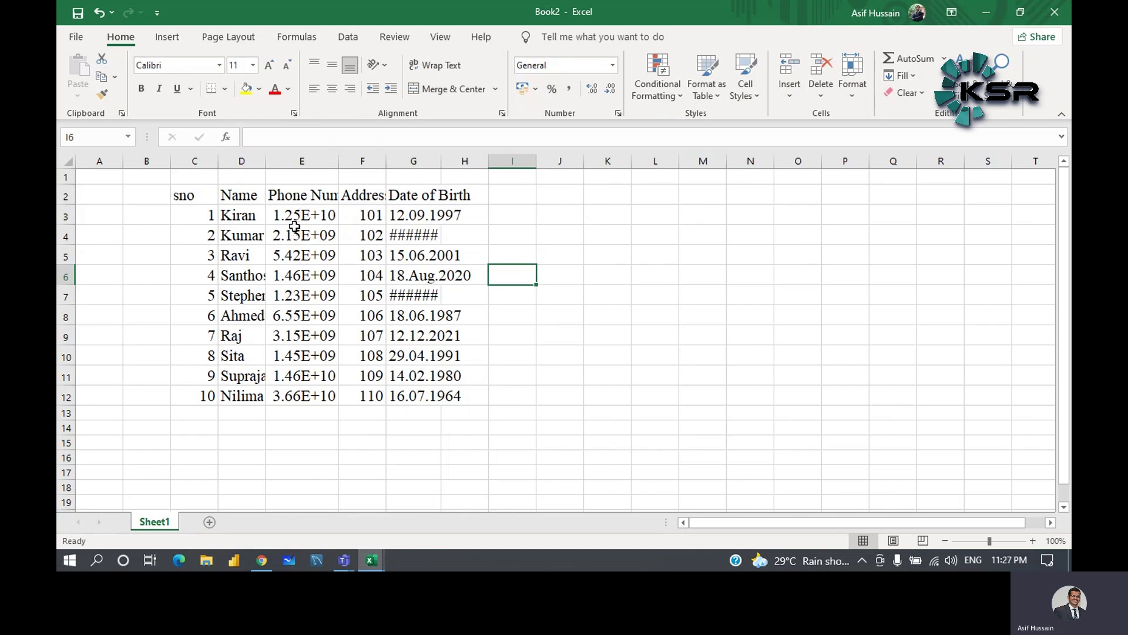
- Widen columns E, G and D so phone numbers, dates and names display in full
{"action": "left_click_drag", "start_coordinate": [338, 161], "coordinate": [370, 160]}
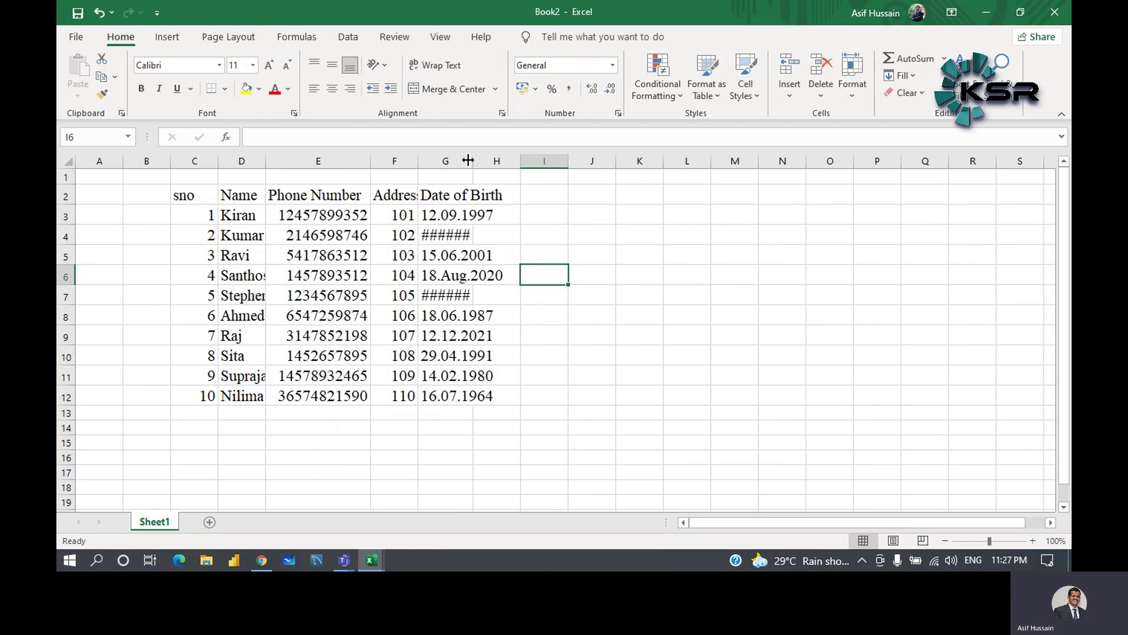
{"action": "left_click_drag", "start_coordinate": [474, 160], "coordinate": [522, 161]}
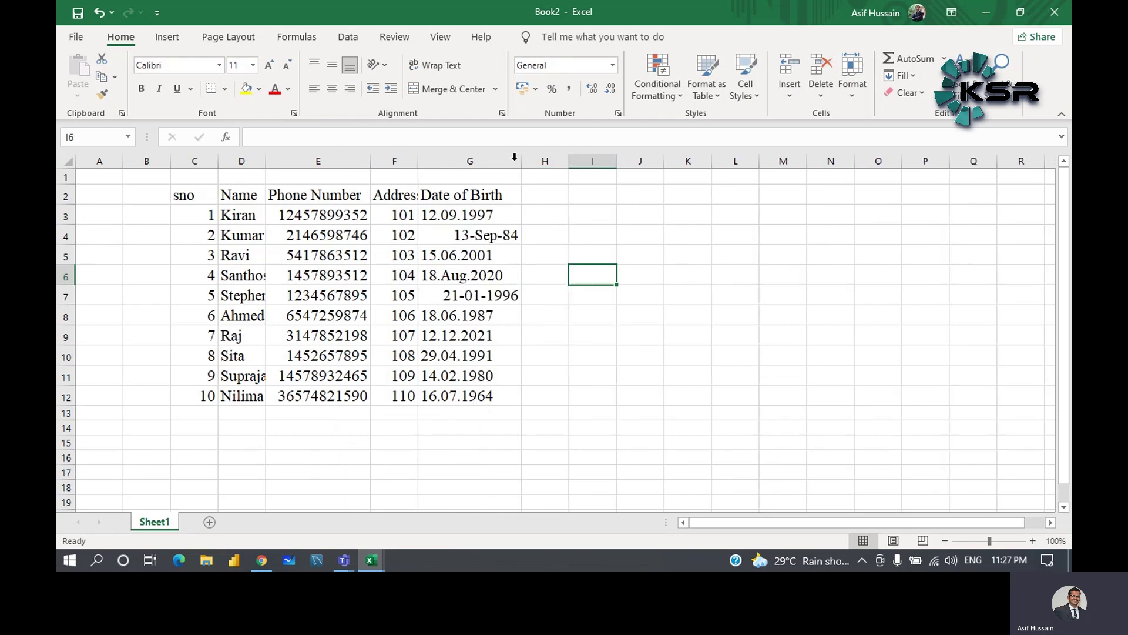
{"action": "left_click", "coordinate": [437, 222]}
{"action": "left_click", "coordinate": [447, 236]}
{"action": "left_click", "coordinate": [448, 255]}
{"action": "left_click", "coordinate": [447, 276]}
{"action": "left_click", "coordinate": [448, 296]}
{"action": "left_click", "coordinate": [445, 321]}
{"action": "left_click_drag", "start_coordinate": [446, 326], "coordinate": [447, 336]}
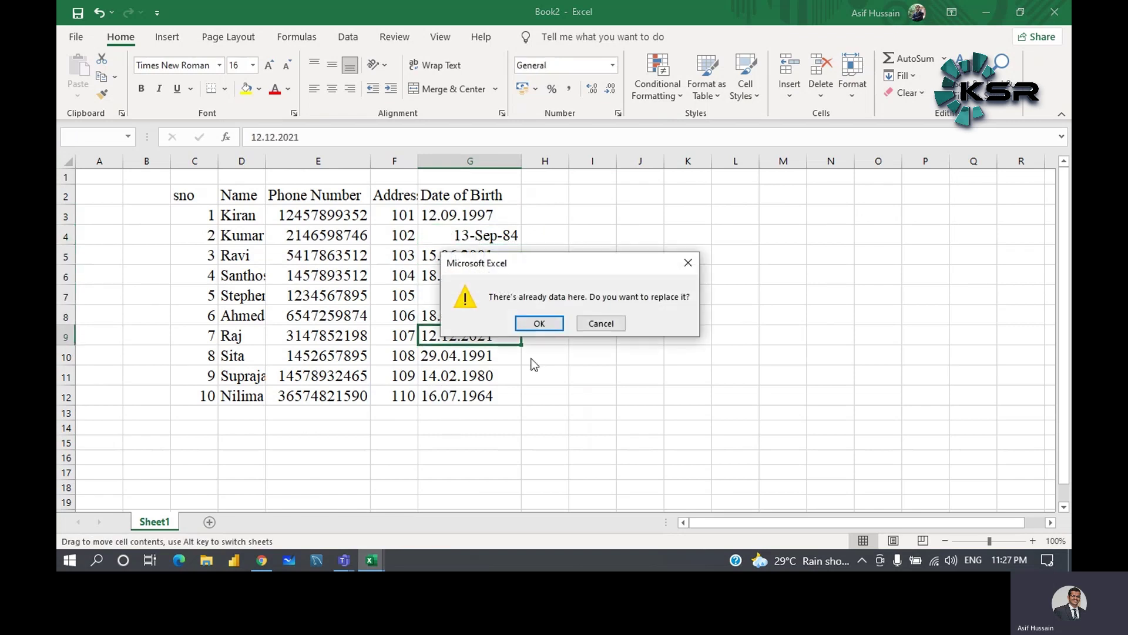
{"action": "left_click", "coordinate": [687, 261]}
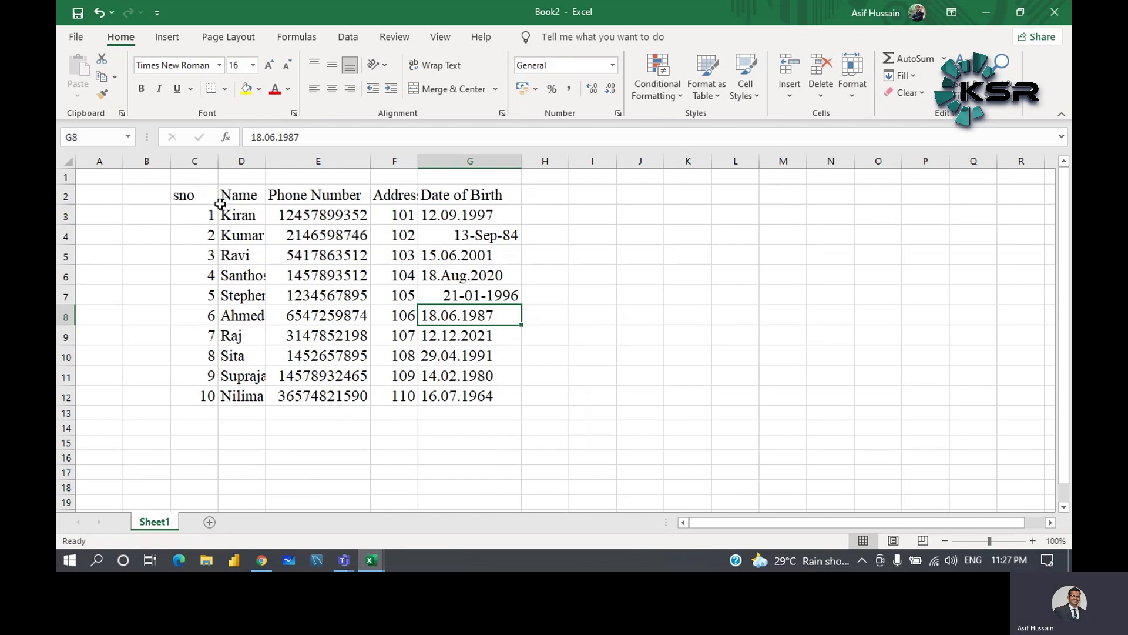
{"action": "left_click_drag", "start_coordinate": [264, 163], "coordinate": [286, 160]}
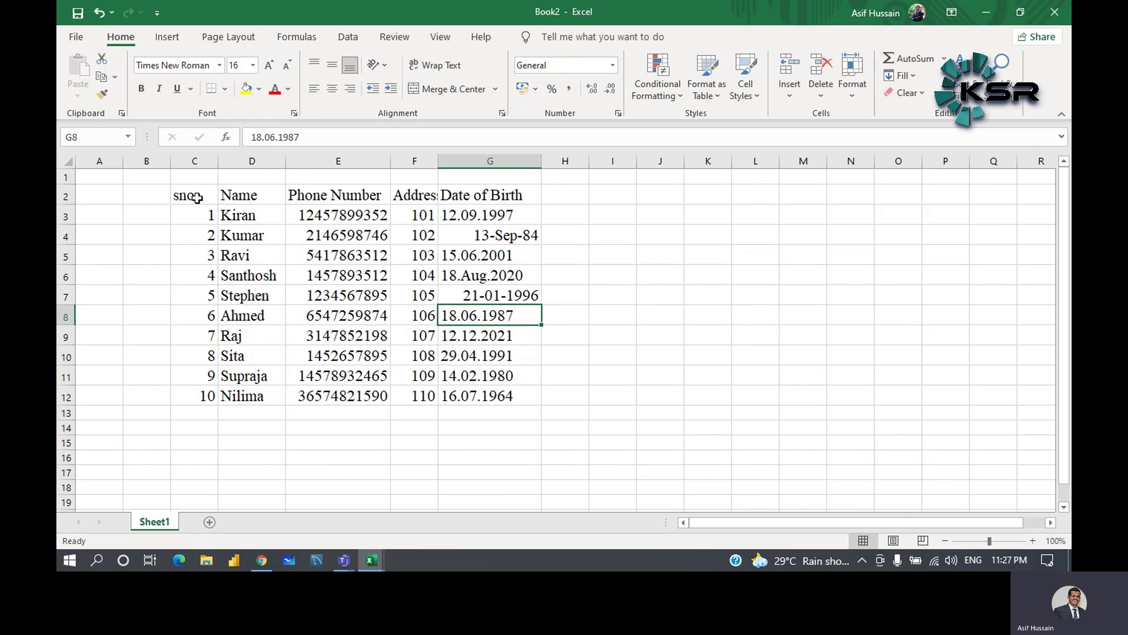
{"action": "left_click_drag", "start_coordinate": [194, 194], "coordinate": [510, 400]}
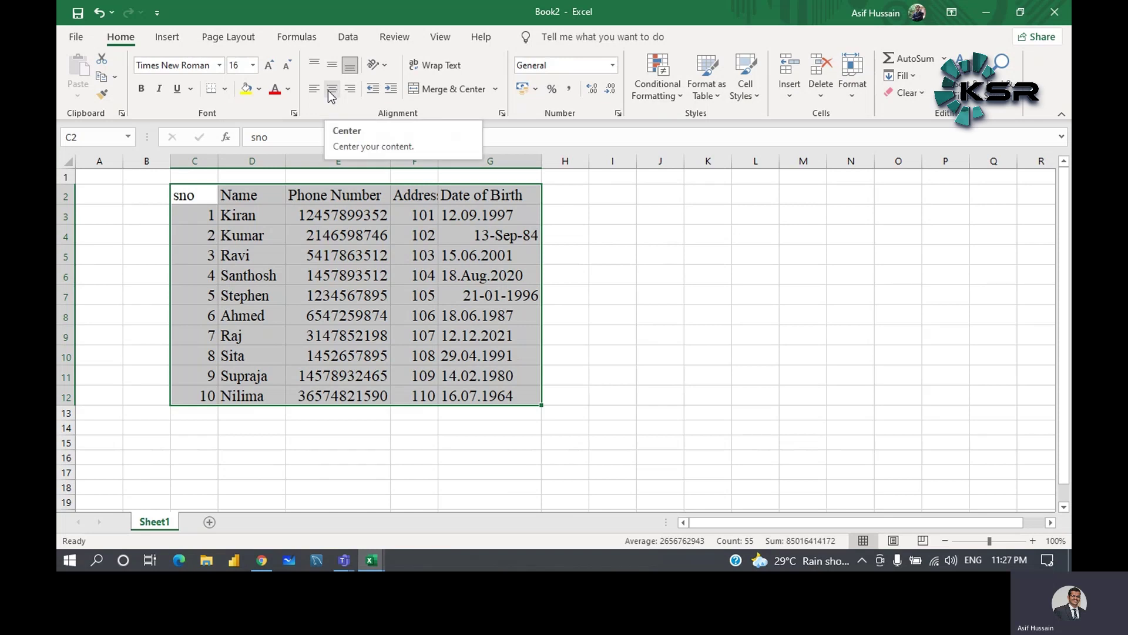
- Apply Center alignment to all cells in C2:G12
{"action": "left_click", "coordinate": [331, 91]}
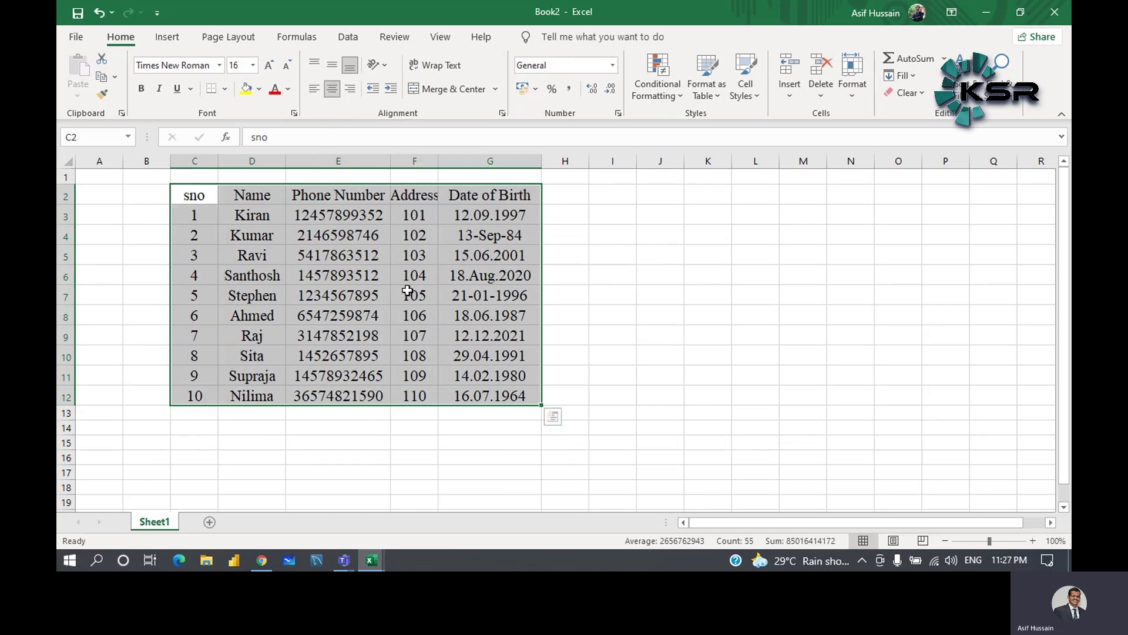
{"action": "left_click", "coordinate": [343, 94]}
{"action": "left_click", "coordinate": [338, 92]}
{"action": "left_click", "coordinate": [336, 92]}
{"action": "left_click", "coordinate": [336, 91]}
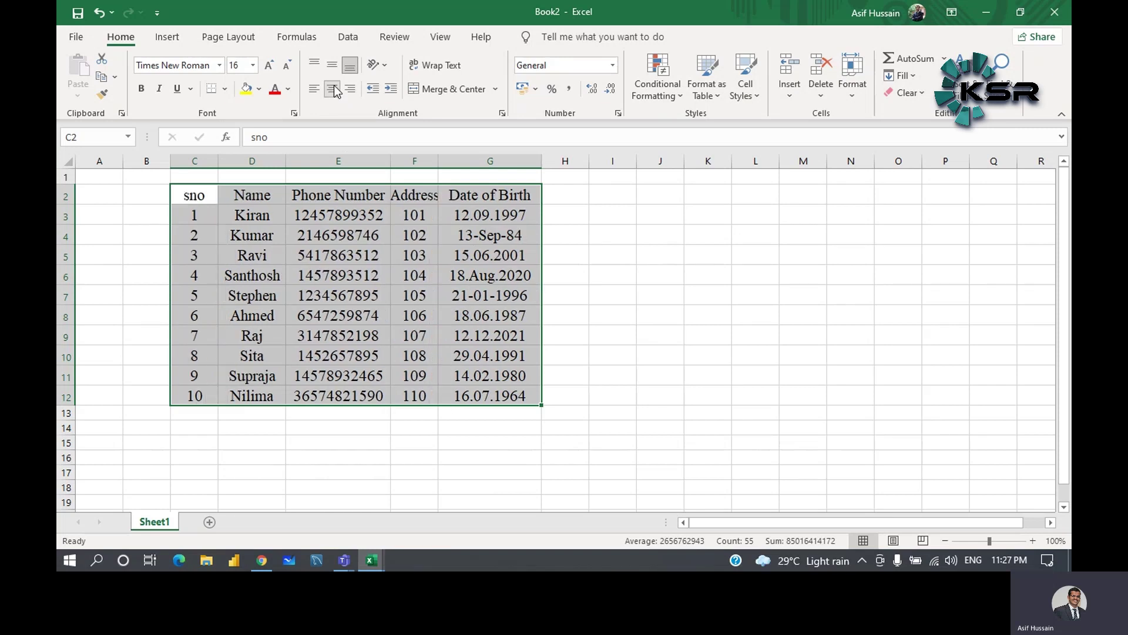
{"action": "left_click", "coordinate": [590, 286]}
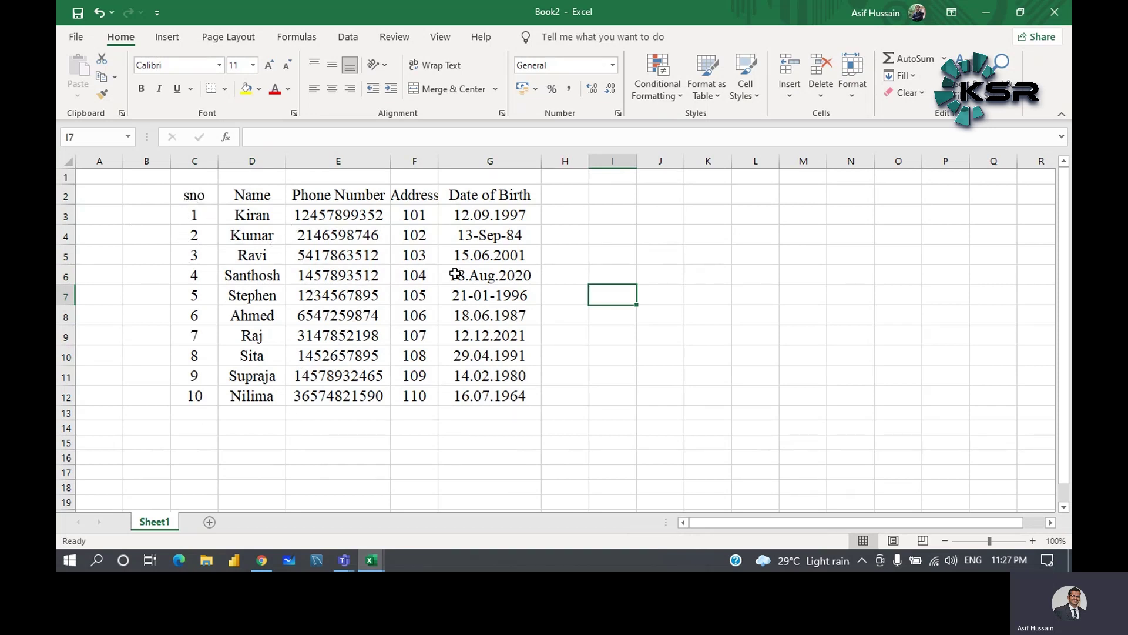
{"action": "left_click_drag", "start_coordinate": [189, 194], "coordinate": [483, 400]}
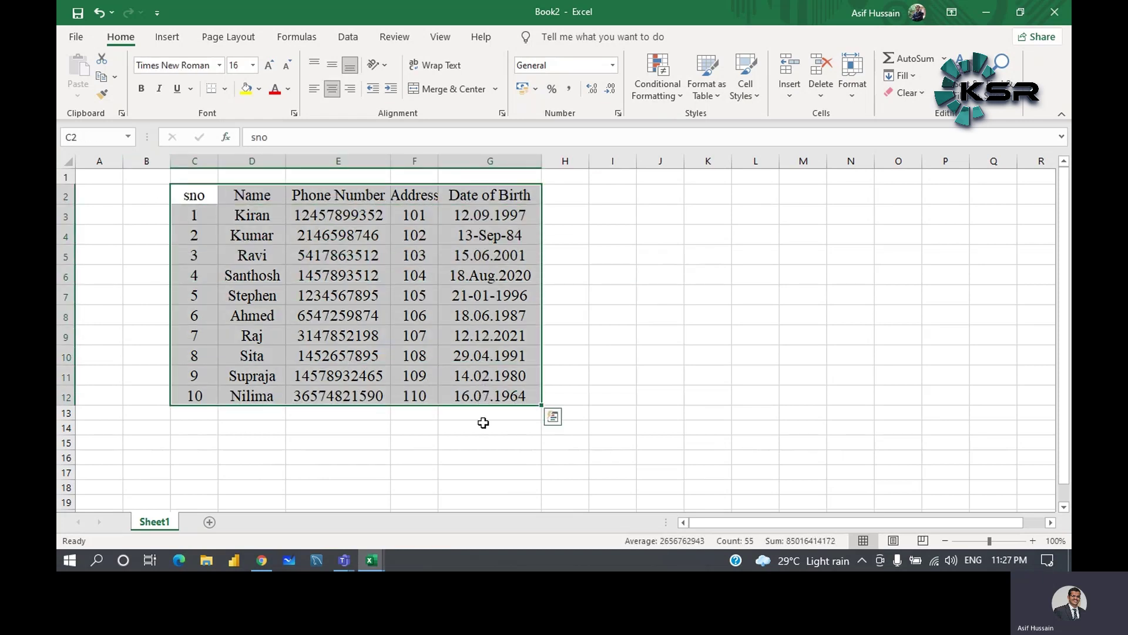
- Apply All Borders to every cell of the table C2:G12
{"action": "left_click", "coordinate": [226, 89]}
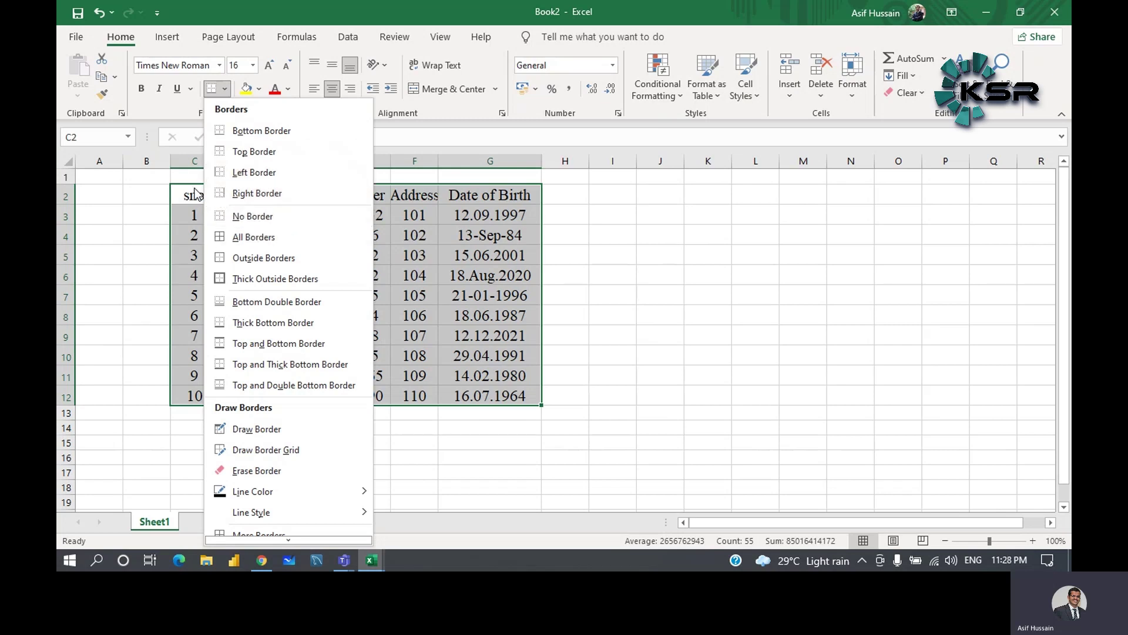
{"action": "left_click", "coordinate": [260, 237]}
{"action": "left_click", "coordinate": [556, 250]}
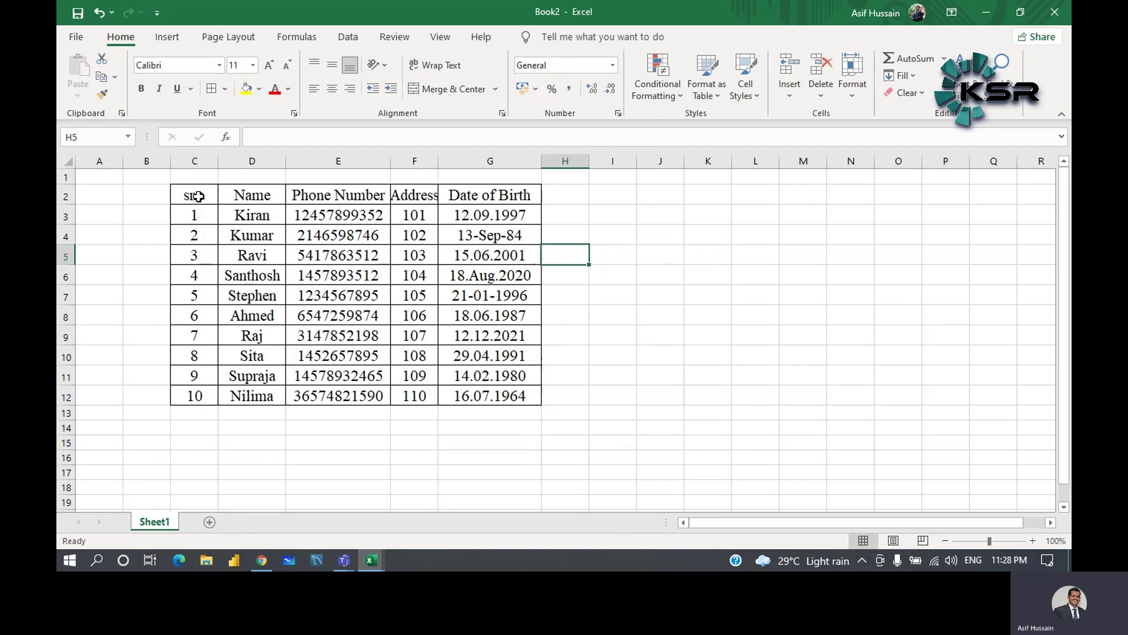
- Put a thick outside border around header row C2:G2 and widen column F
{"action": "left_click_drag", "start_coordinate": [191, 196], "coordinate": [495, 196]}
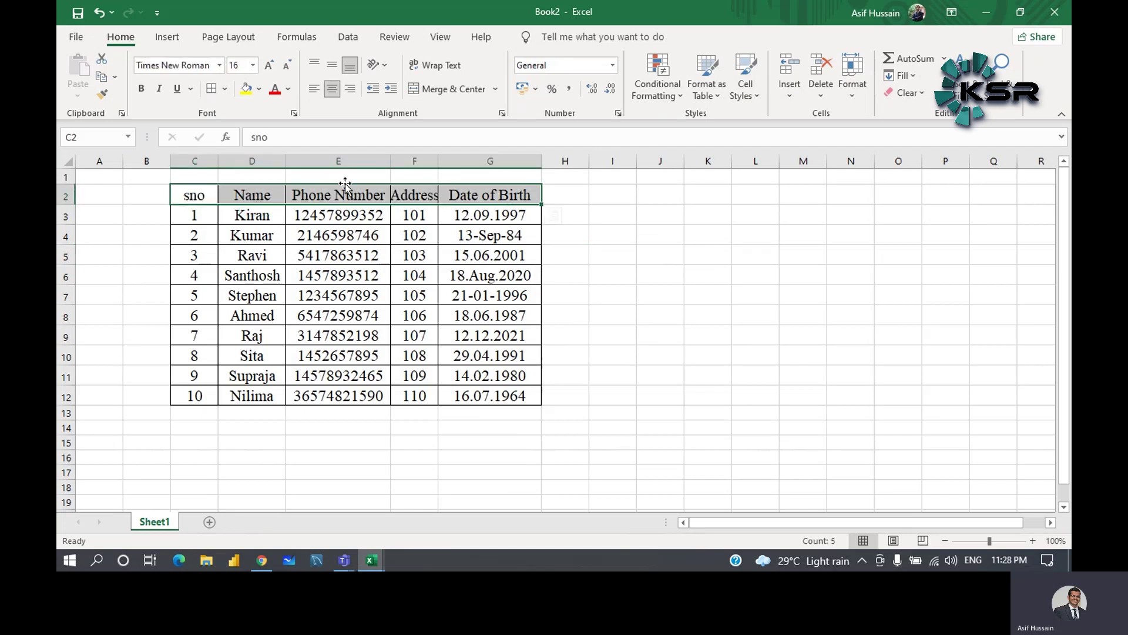
{"action": "left_click", "coordinate": [226, 89]}
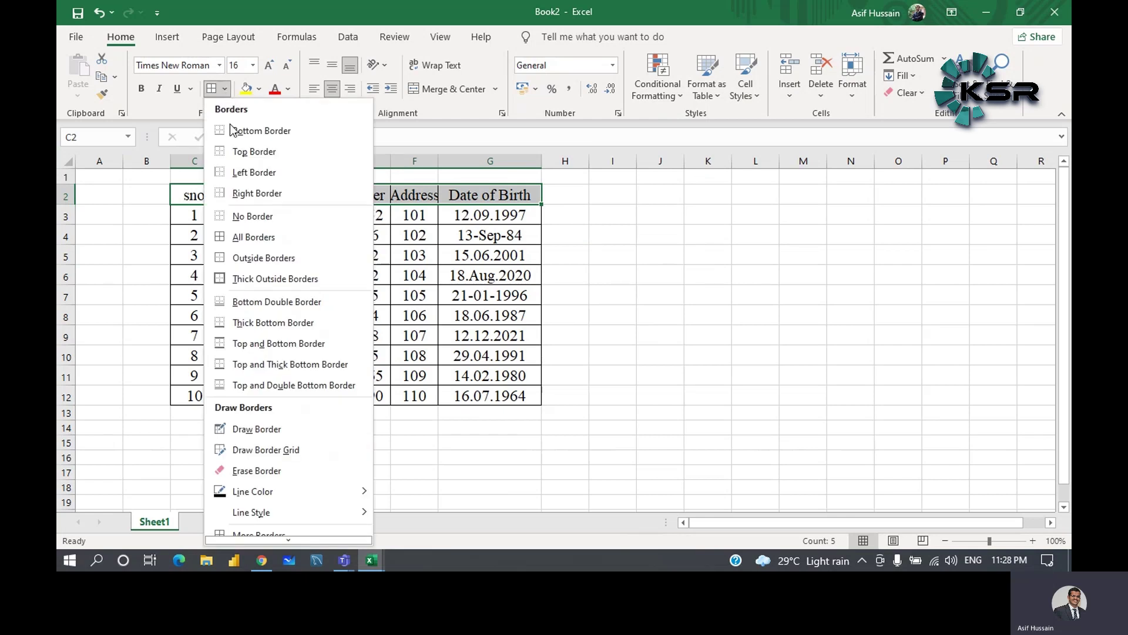
{"action": "left_click", "coordinate": [262, 279]}
{"action": "left_click", "coordinate": [782, 262]}
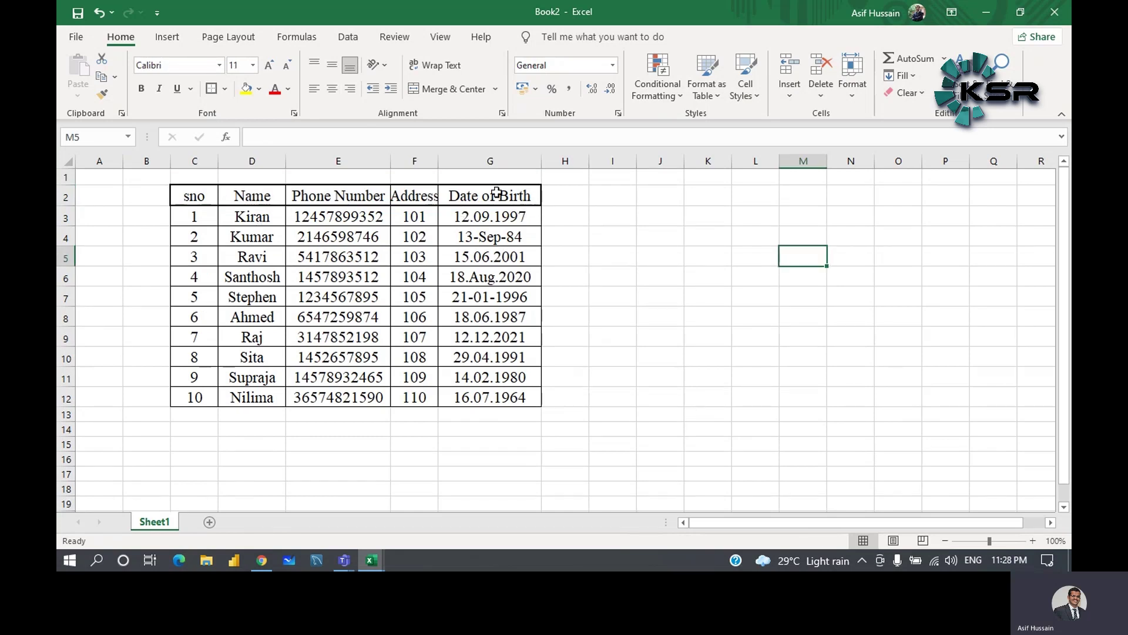
{"action": "left_click_drag", "start_coordinate": [438, 161], "coordinate": [446, 161]}
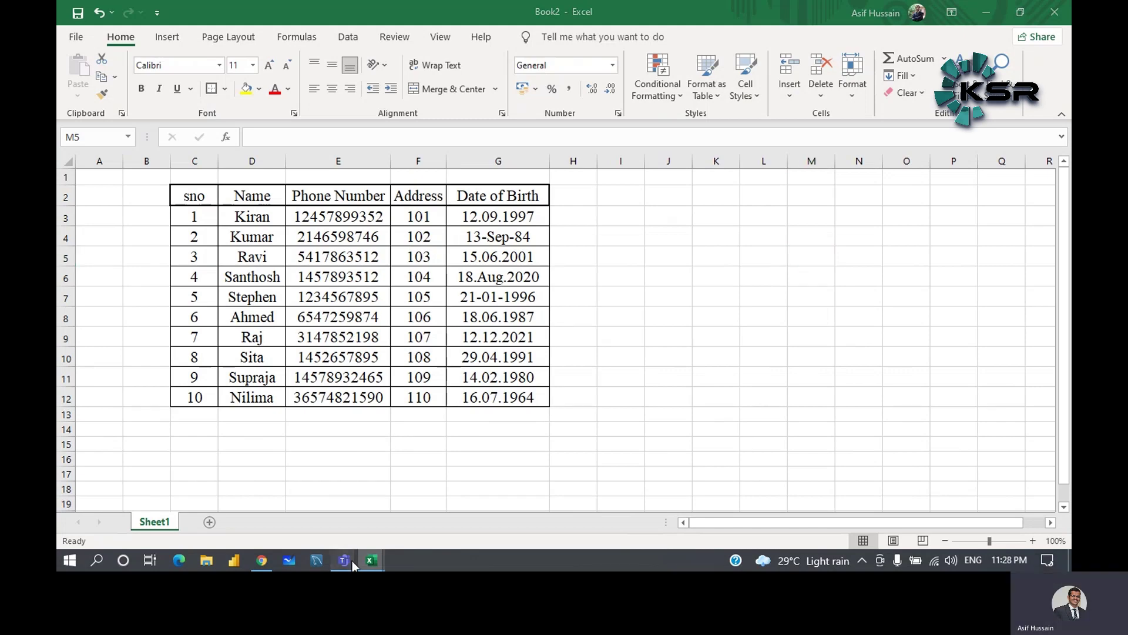
{"action": "mouse_move", "coordinate": [352, 561]}
{"action": "left_click", "coordinate": [375, 510]}
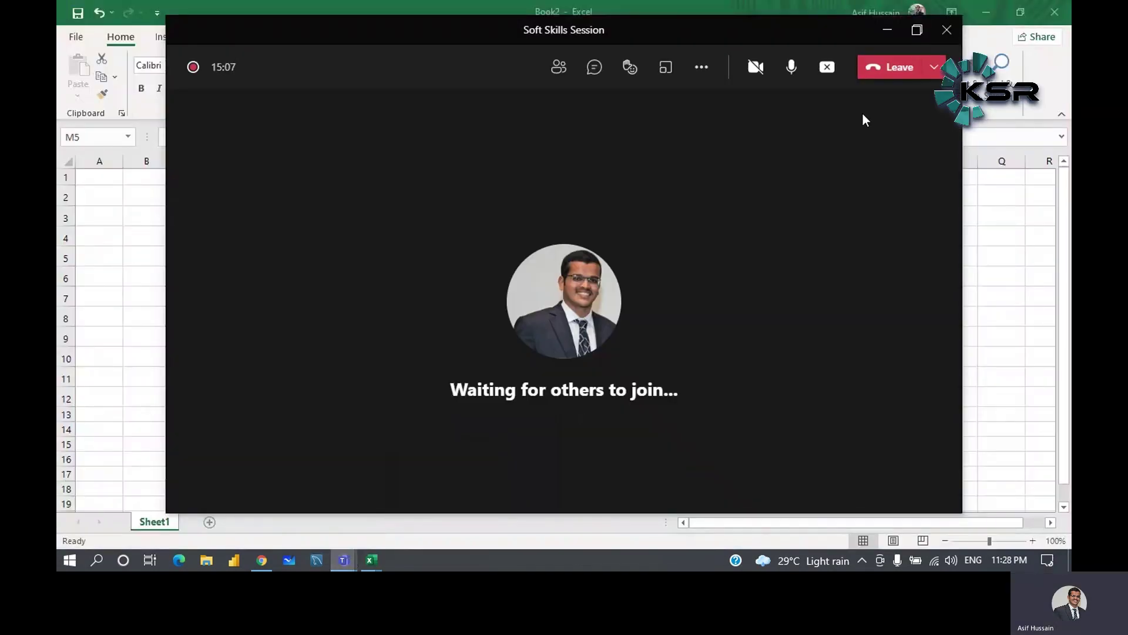
{"action": "left_click", "coordinate": [887, 29]}
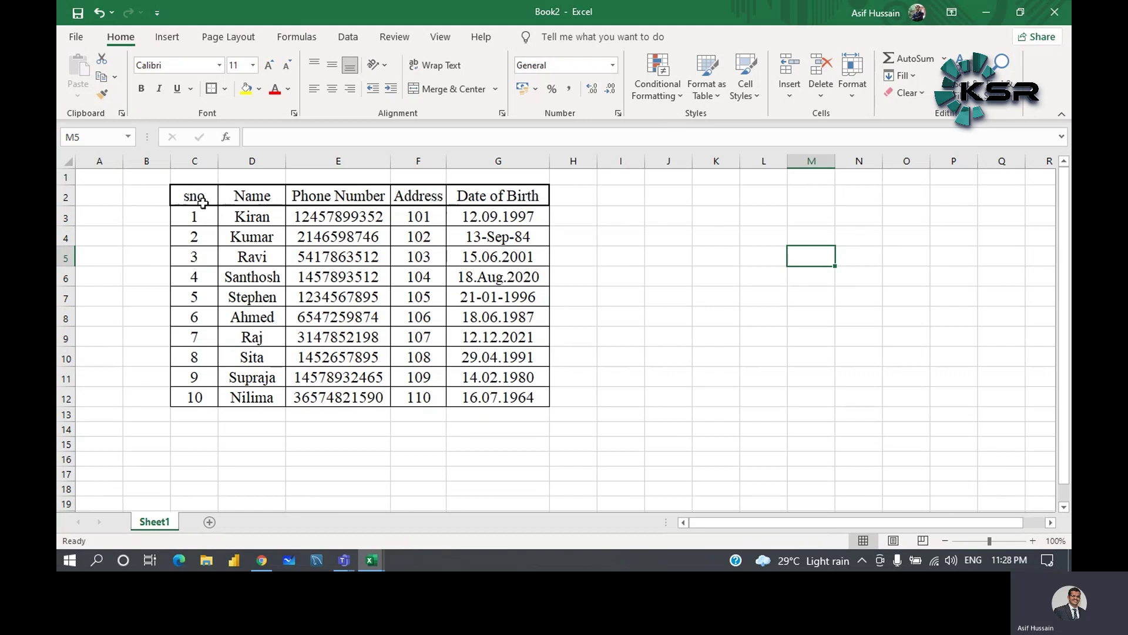
- Fill the header cells from sno to Date of Birth with yellow
{"action": "left_click_drag", "start_coordinate": [187, 198], "coordinate": [478, 199]}
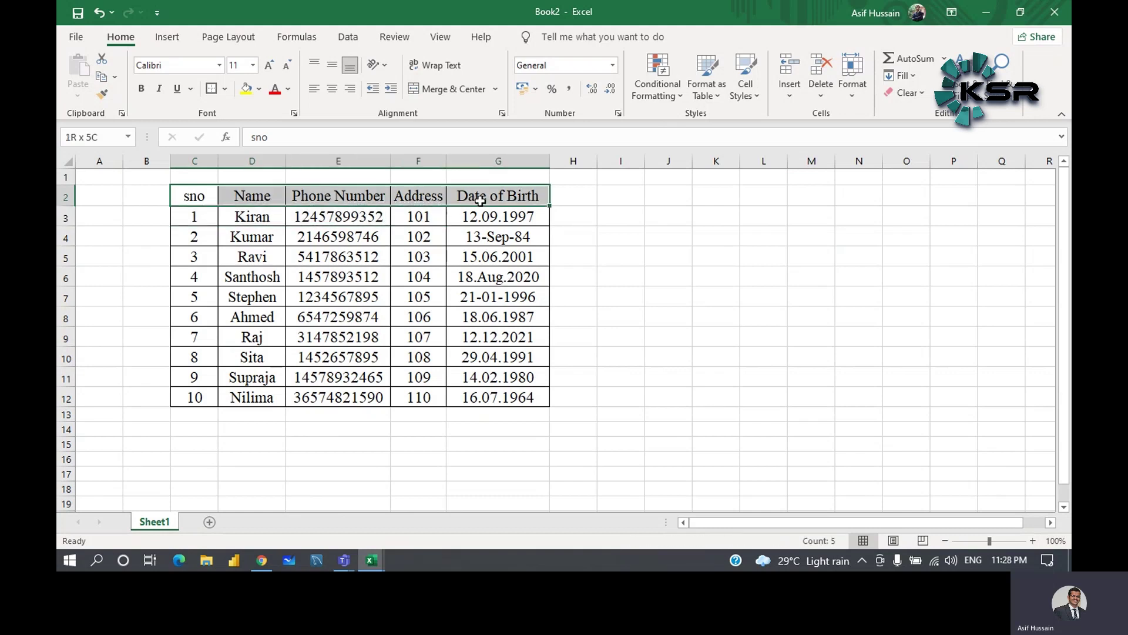
{"action": "left_click", "coordinate": [258, 88]}
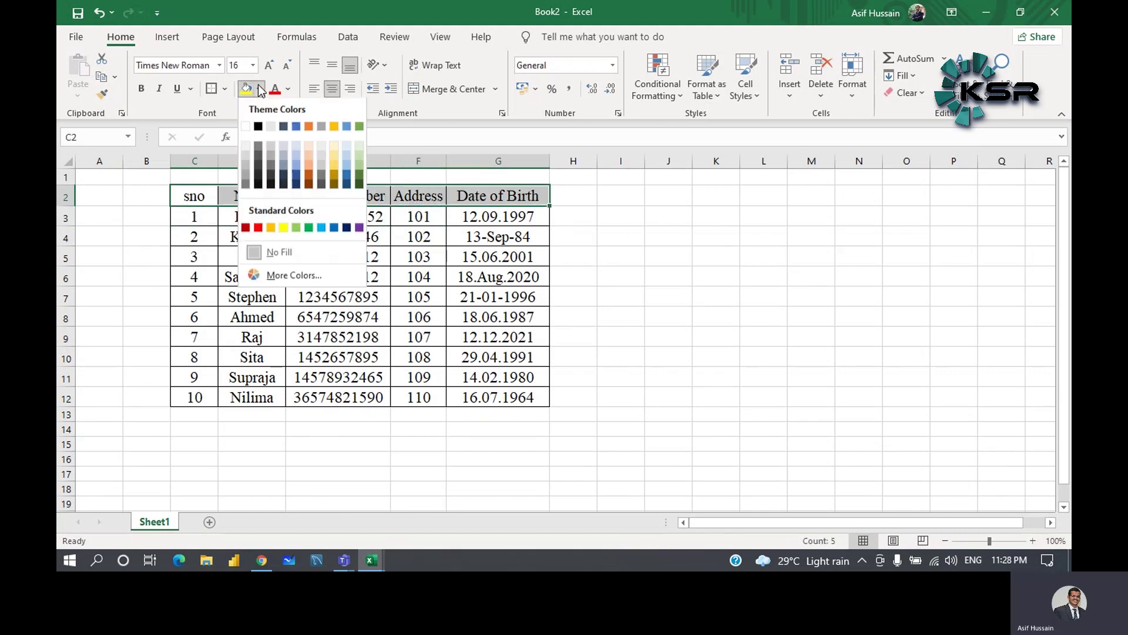
{"action": "left_click", "coordinate": [283, 228]}
{"action": "left_click", "coordinate": [583, 241]}
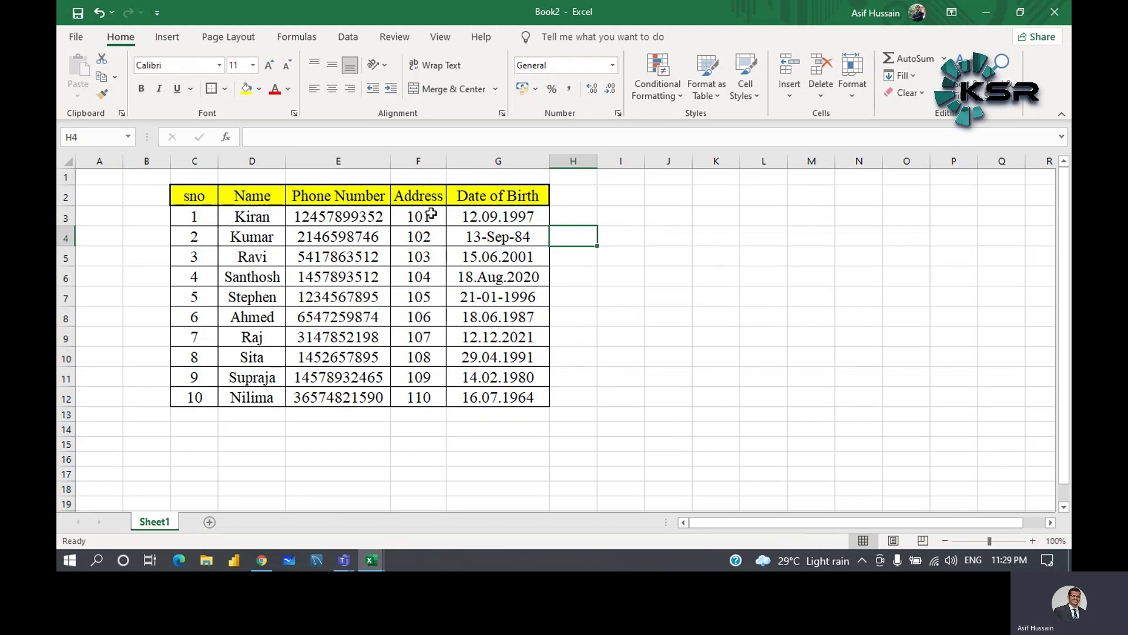
{"action": "left_click_drag", "start_coordinate": [429, 217], "coordinate": [429, 403]}
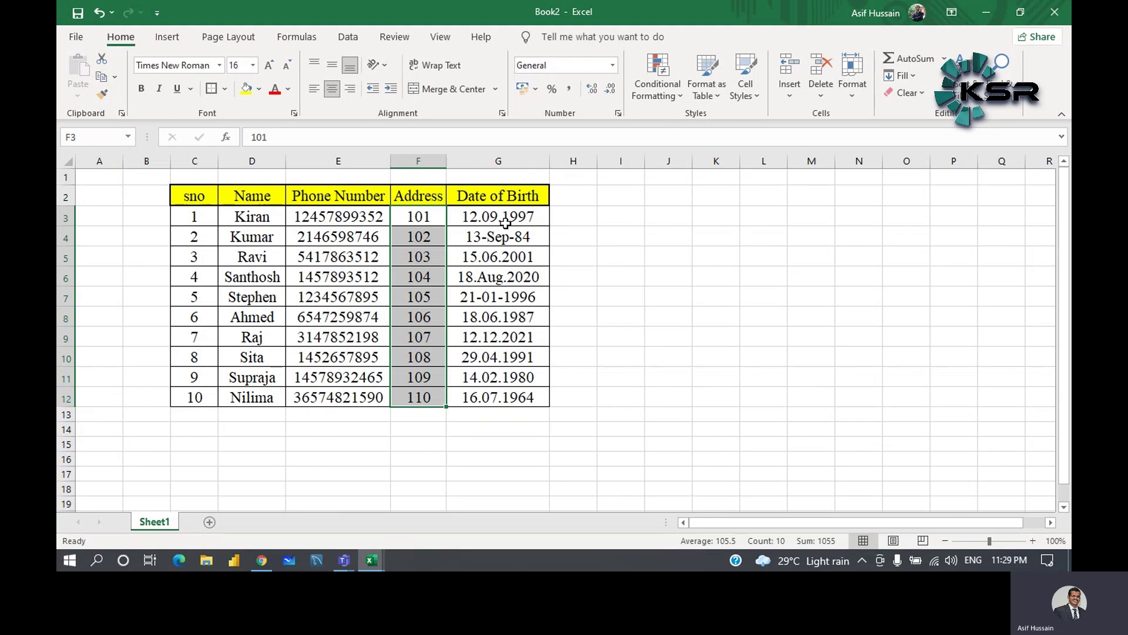
{"action": "left_click", "coordinate": [414, 414]}
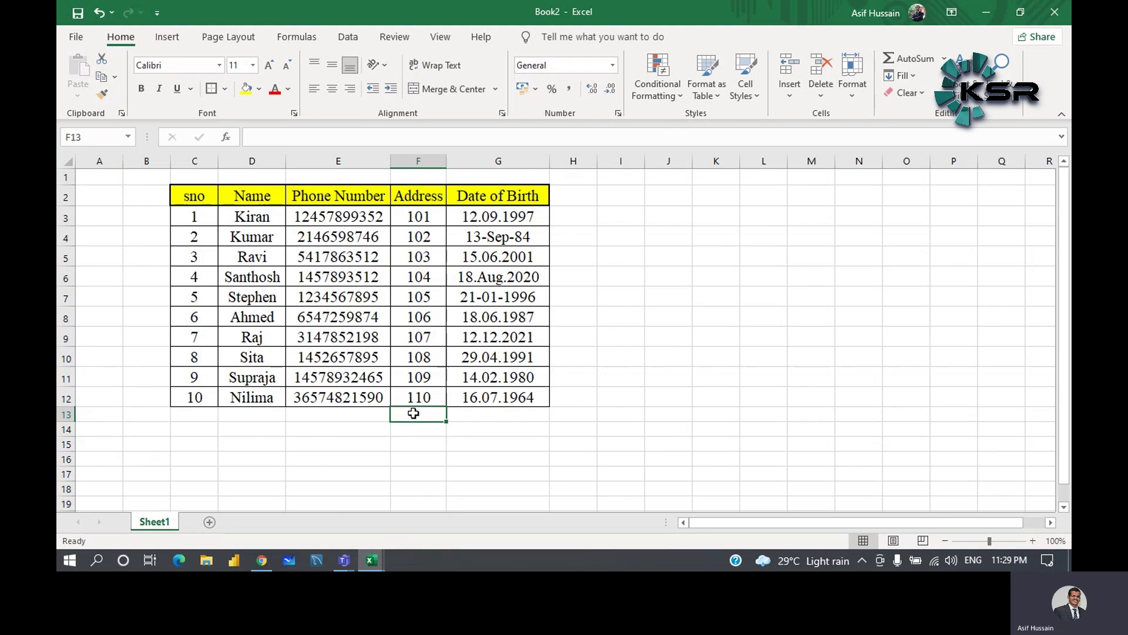
{"action": "left_click", "coordinate": [650, 275]}
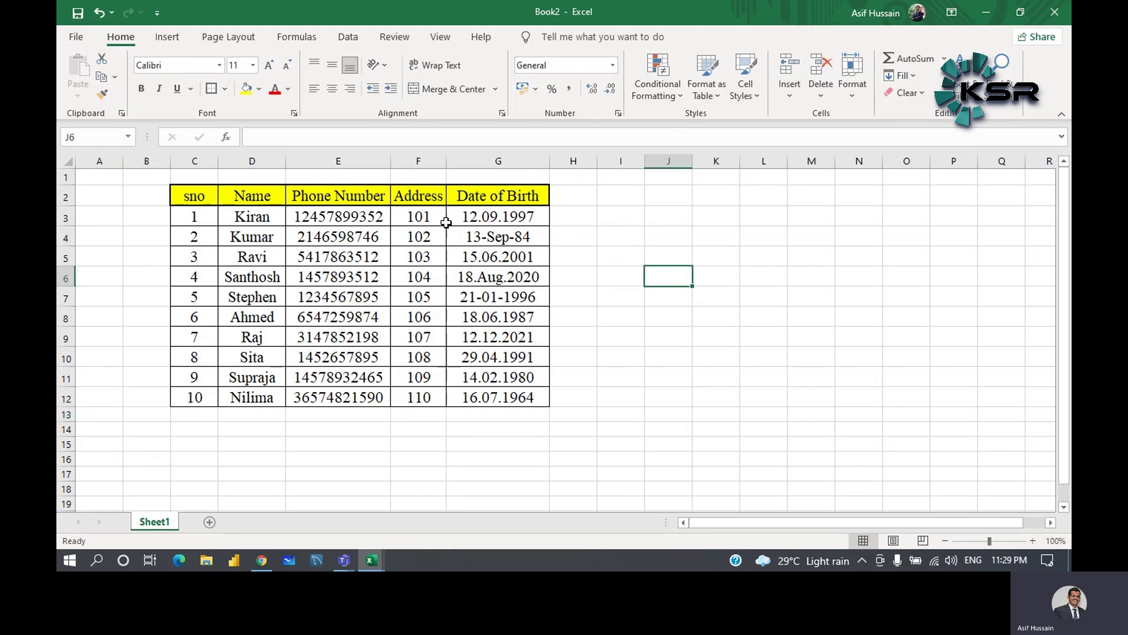
{"action": "left_click_drag", "start_coordinate": [434, 219], "coordinate": [433, 399]}
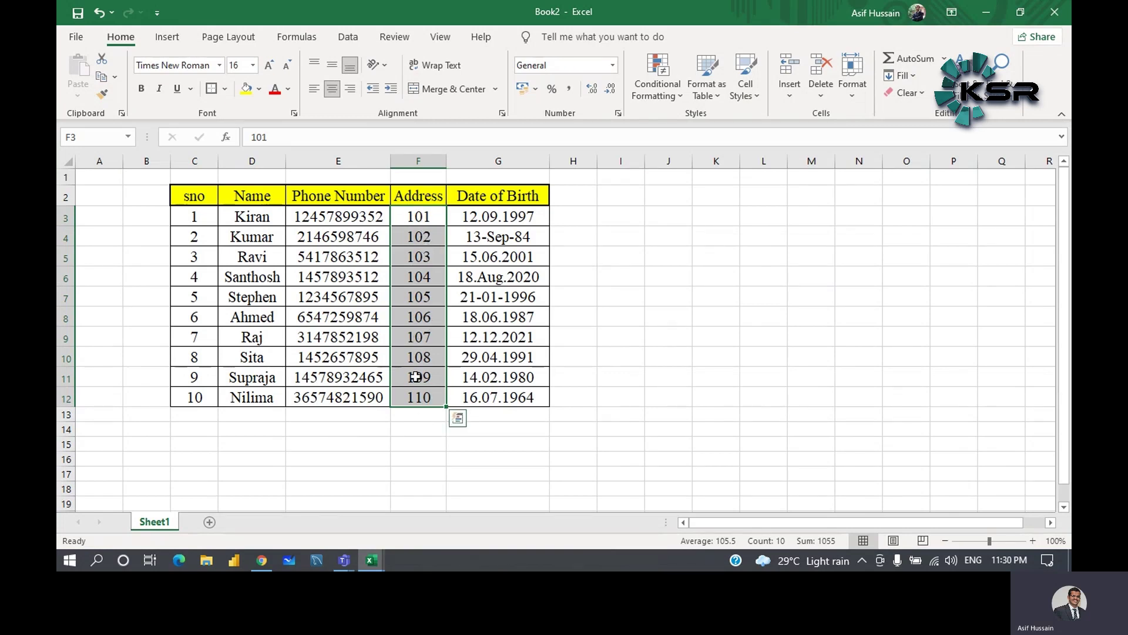
{"action": "left_click", "coordinate": [415, 418]}
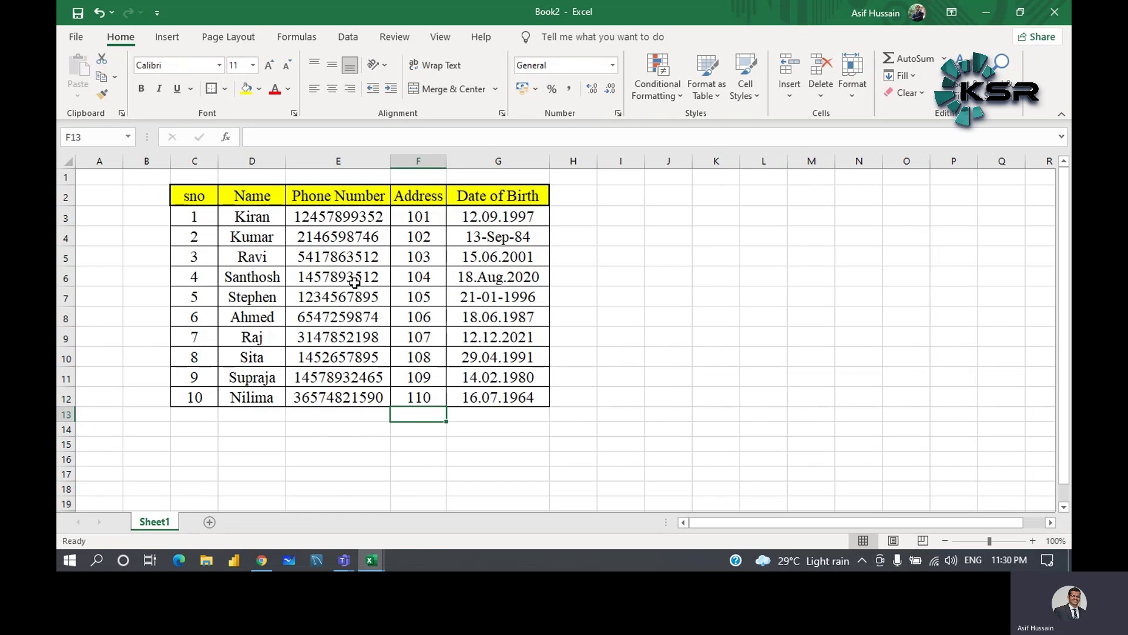
{"action": "left_click", "coordinate": [555, 262]}
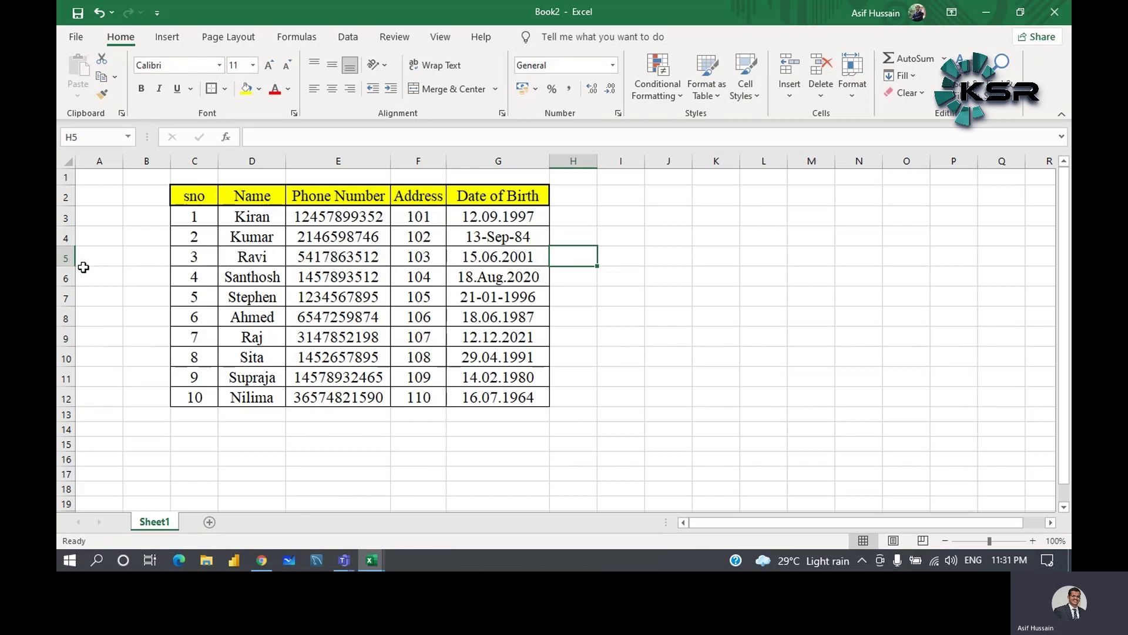
- Insert an empty row 5 above Ravi, below Kumar
{"action": "right_click", "coordinate": [68, 259]}
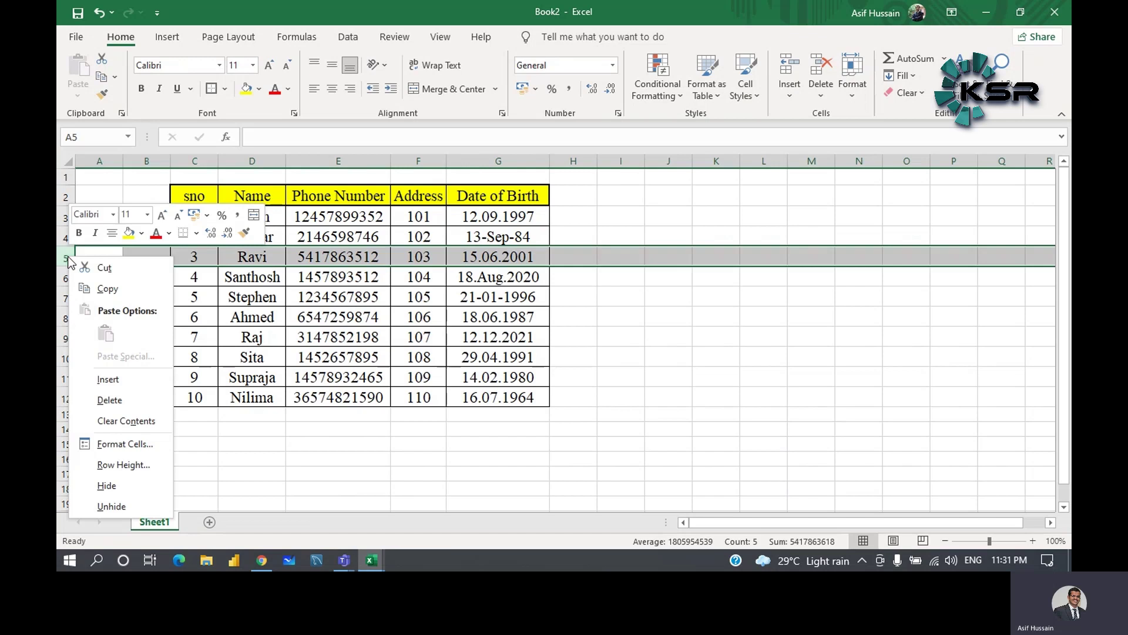
{"action": "right_click", "coordinate": [458, 274]}
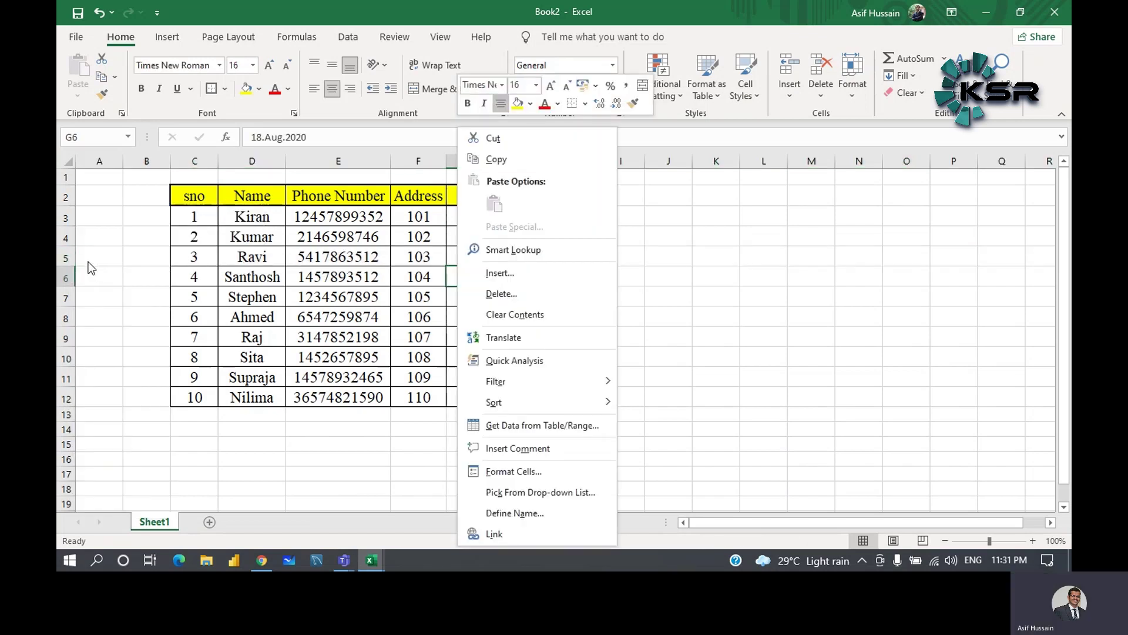
{"action": "right_click", "coordinate": [66, 257]}
{"action": "right_click", "coordinate": [67, 258]}
{"action": "key", "text": "Escape"}
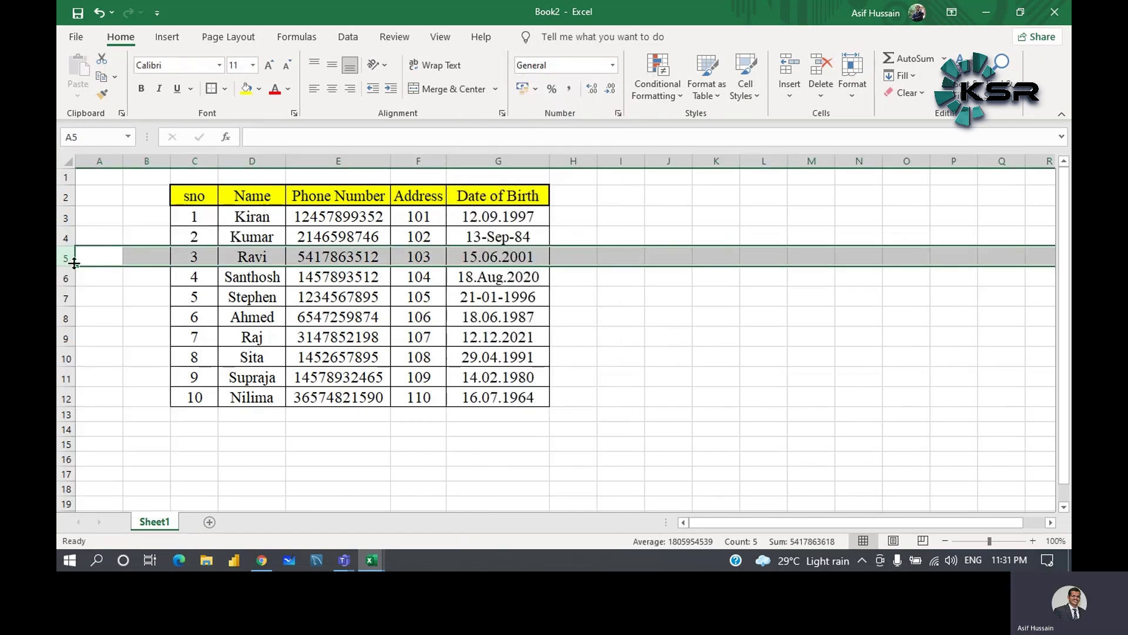
{"action": "right_click", "coordinate": [66, 263]}
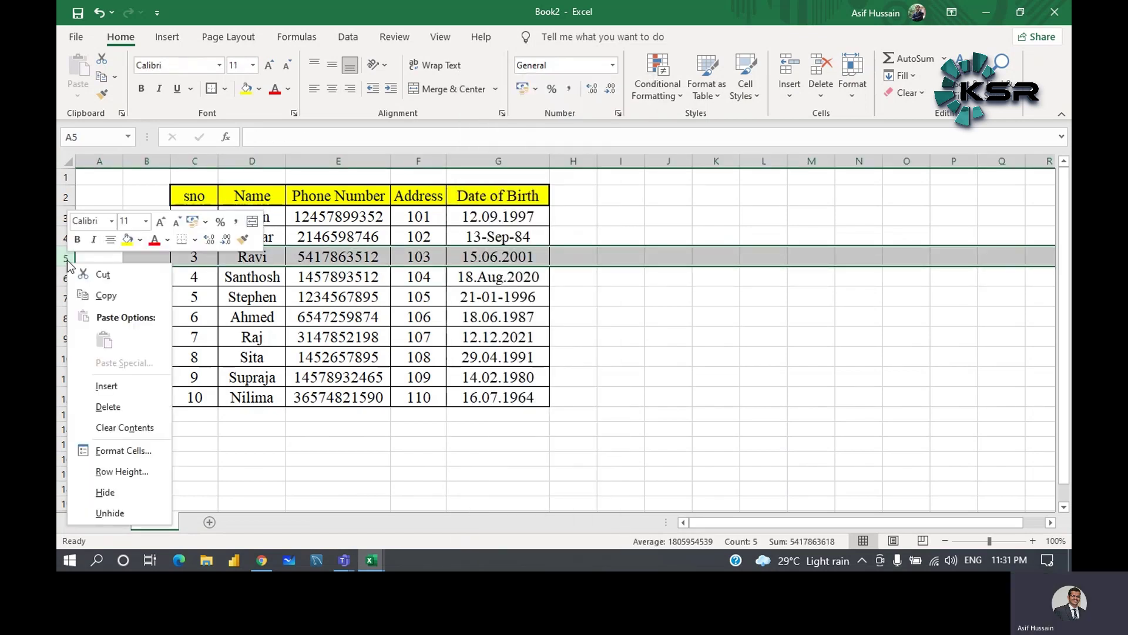
{"action": "left_click", "coordinate": [120, 385]}
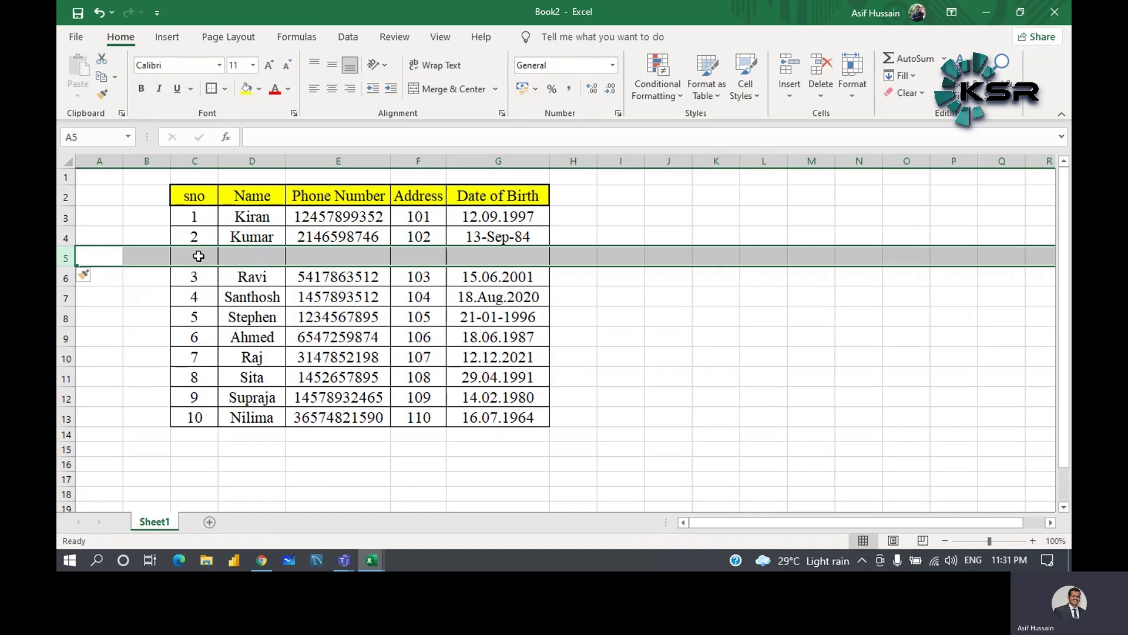
{"action": "left_click", "coordinate": [261, 252]}
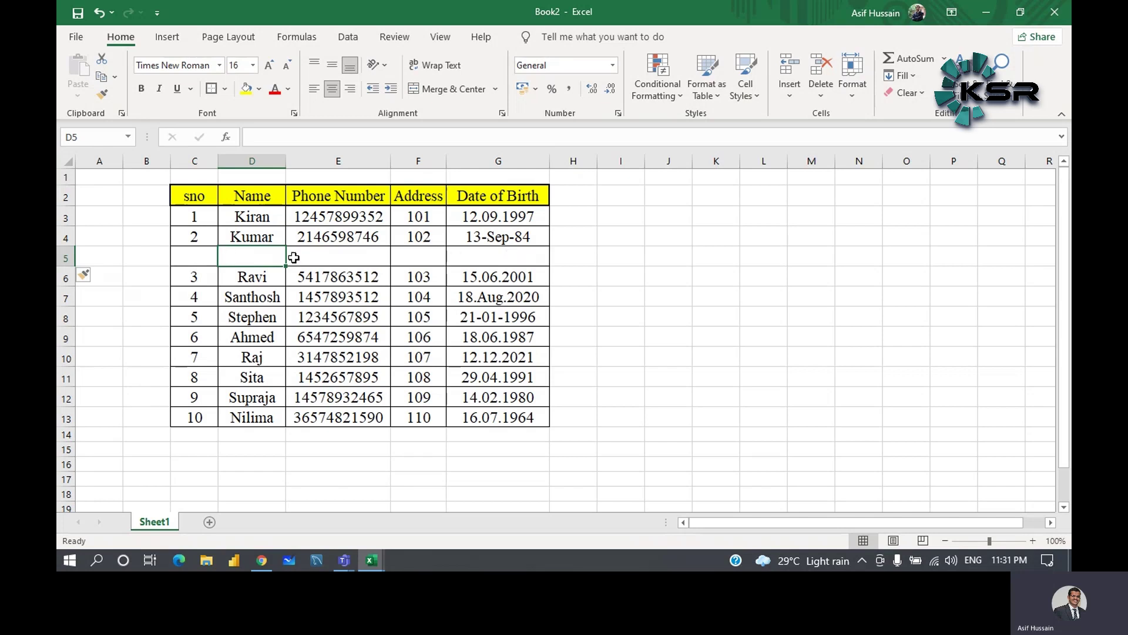
{"action": "left_click", "coordinate": [199, 255]}
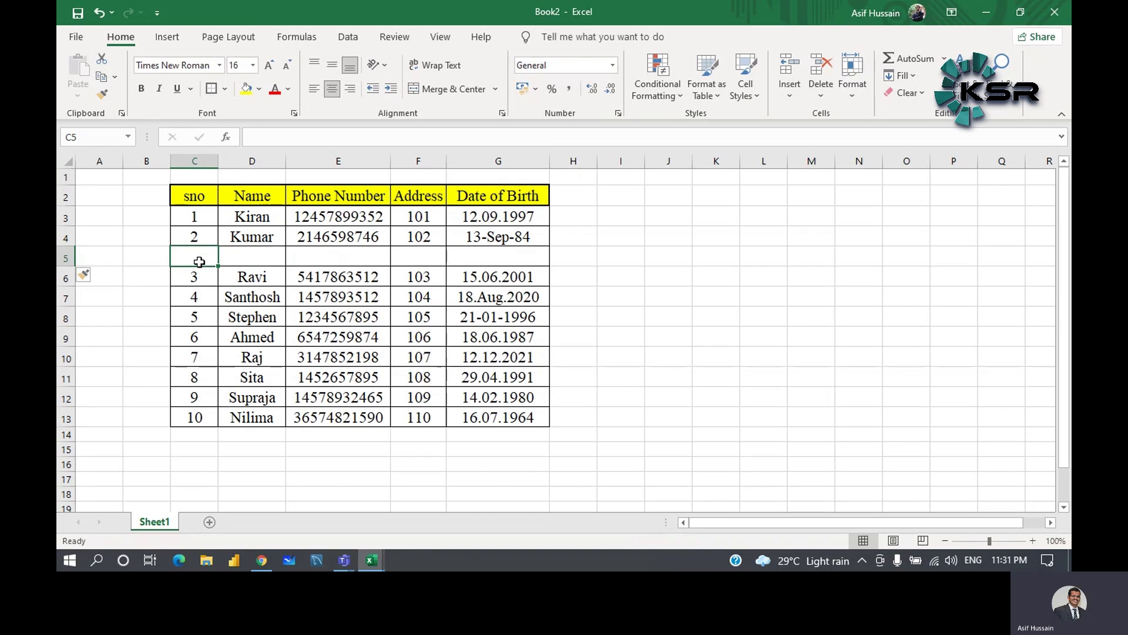
- Enter serial numbers 3 and 4 in cells C5 and C6
{"action": "type", "text": "3"}
{"action": "key", "text": "Return"}
{"action": "type", "text": "4"}
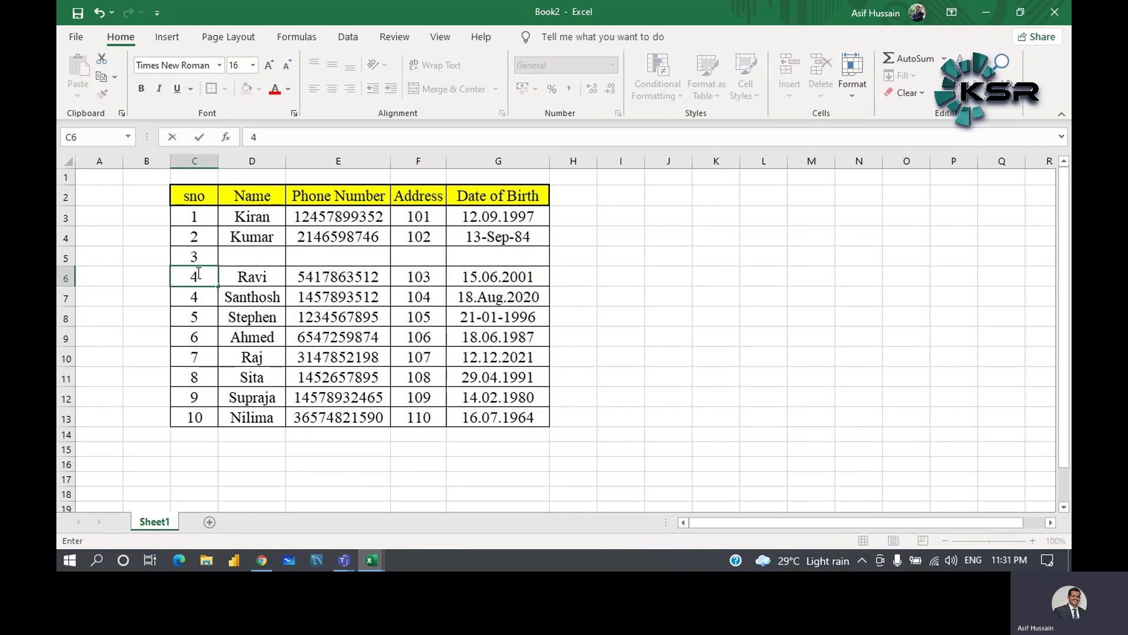
{"action": "left_click", "coordinate": [211, 215]}
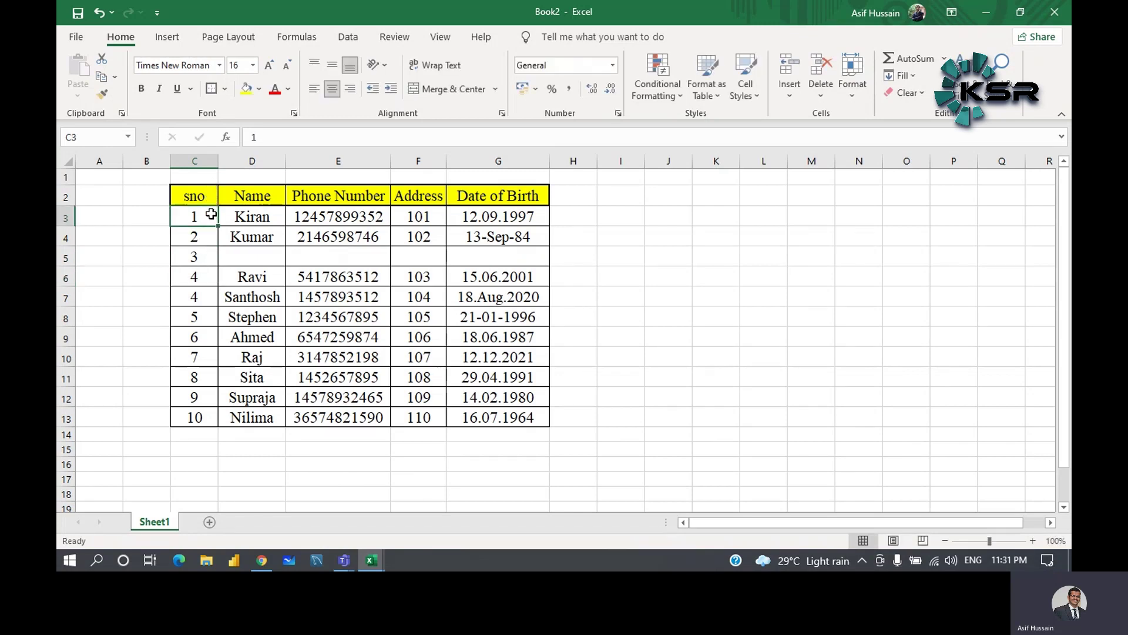
- Fill the sno series from C3 down to C13 so it runs 1 through 11
{"action": "left_click", "coordinate": [239, 209]}
{"action": "left_click", "coordinate": [201, 215]}
{"action": "left_click_drag", "start_coordinate": [201, 215], "coordinate": [201, 235]}
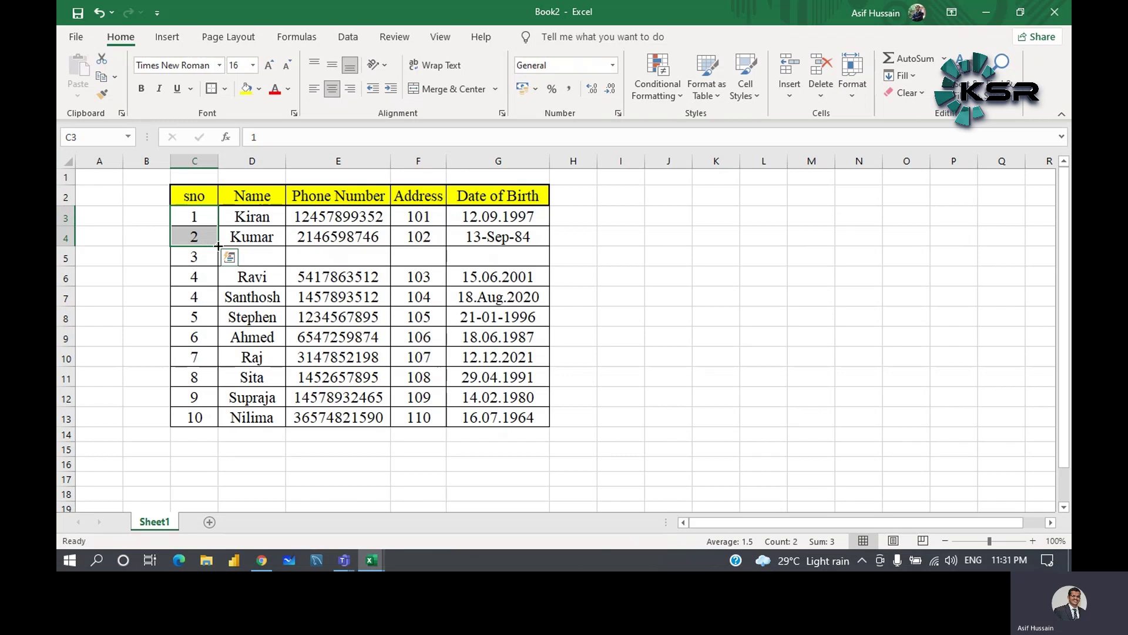
{"action": "left_click_drag", "start_coordinate": [218, 246], "coordinate": [212, 429]}
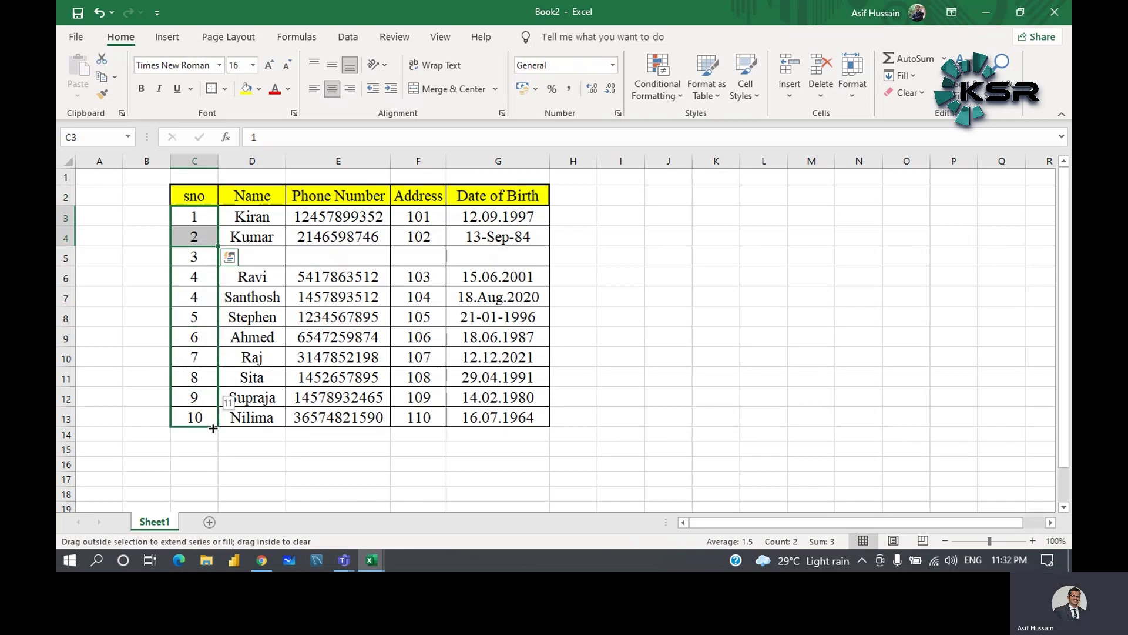
{"action": "left_click_drag", "start_coordinate": [212, 428], "coordinate": [213, 428]}
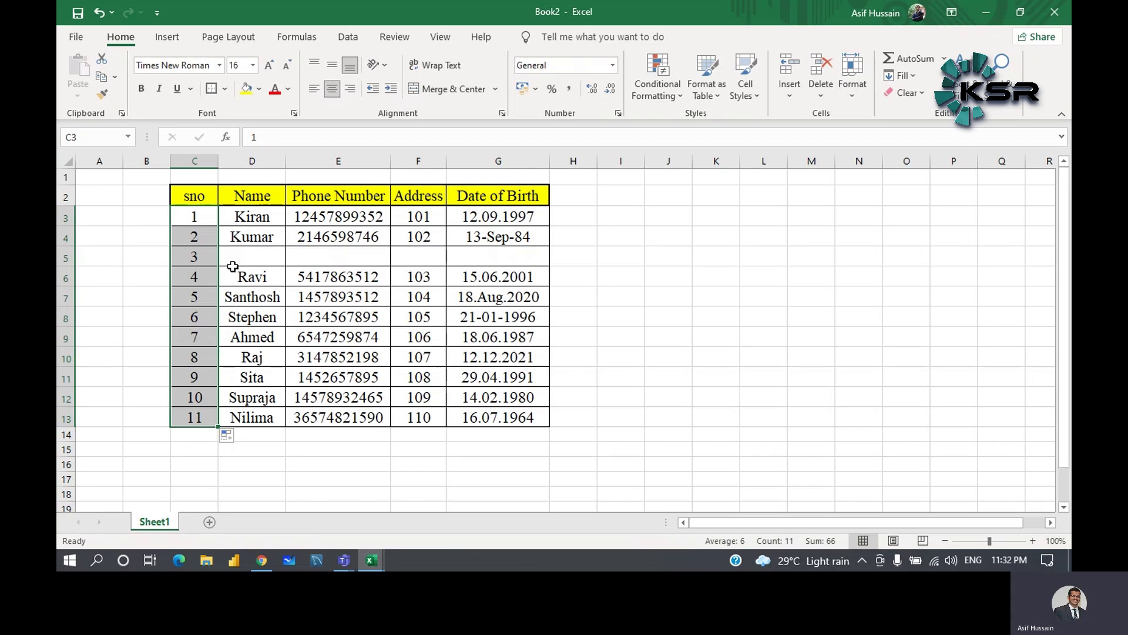
{"action": "left_click", "coordinate": [208, 251]}
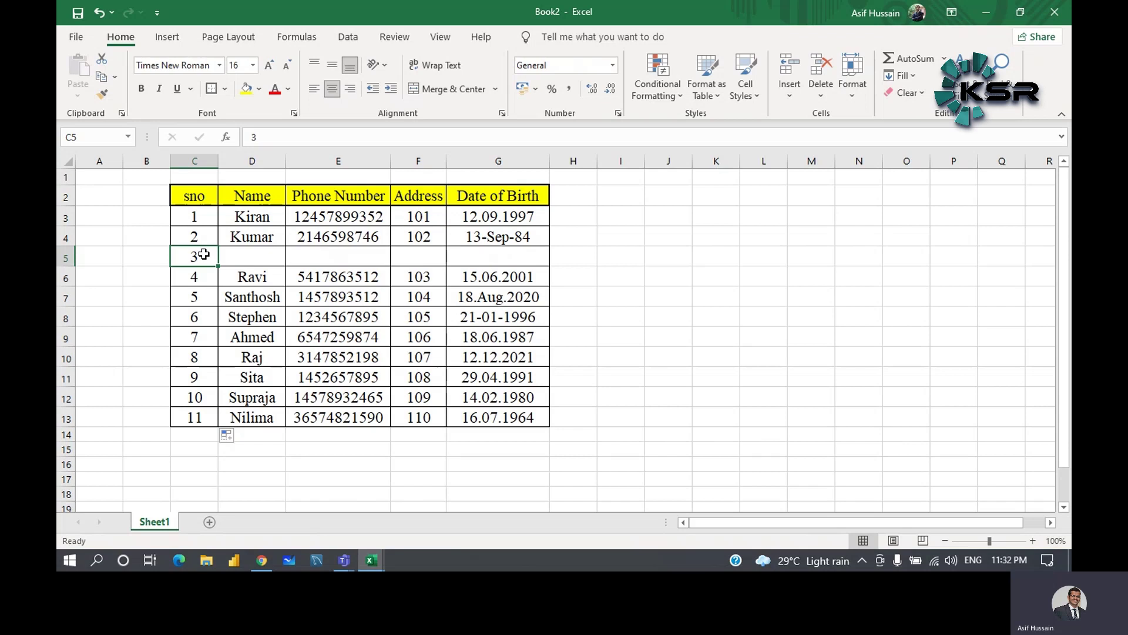
{"action": "left_click_drag", "start_coordinate": [210, 215], "coordinate": [210, 236]}
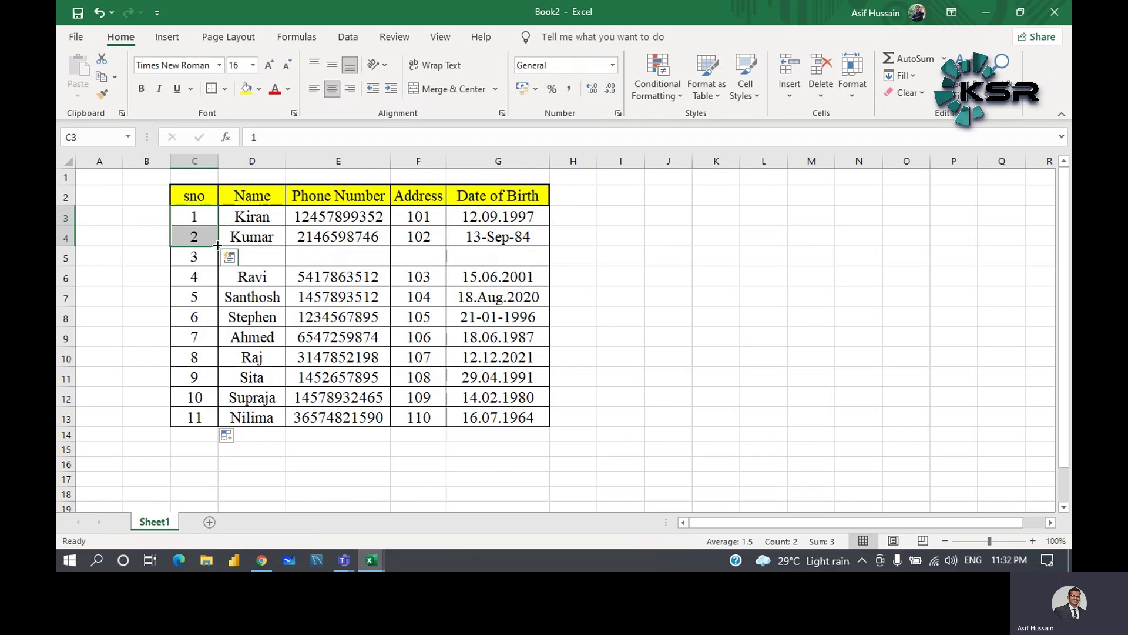
{"action": "left_click_drag", "start_coordinate": [218, 246], "coordinate": [218, 420]}
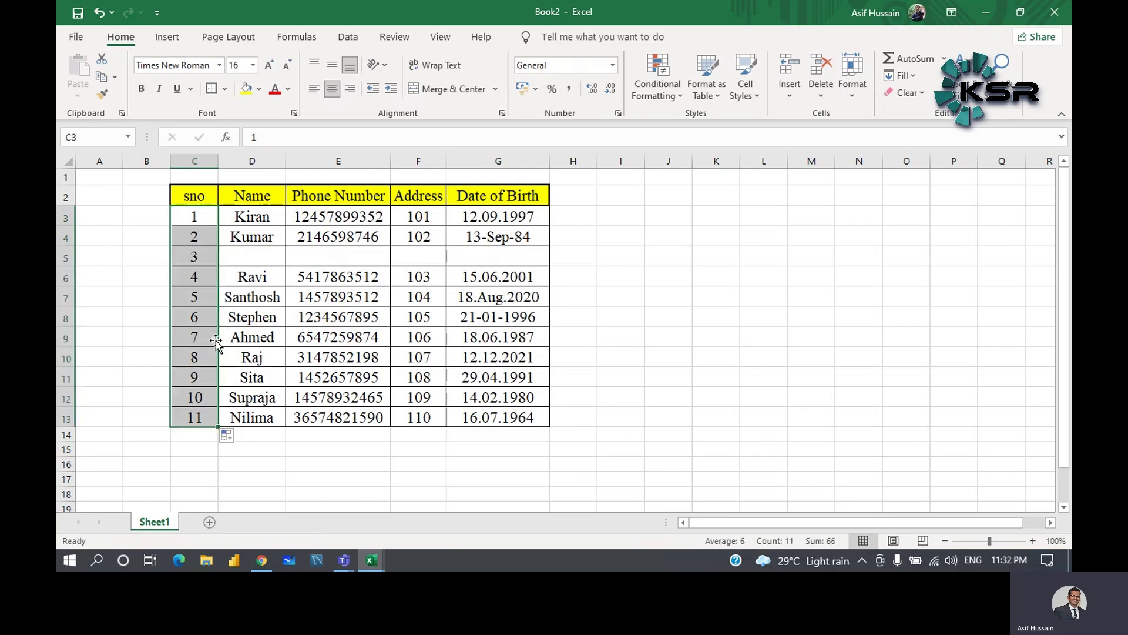
{"action": "left_click", "coordinate": [238, 252]}
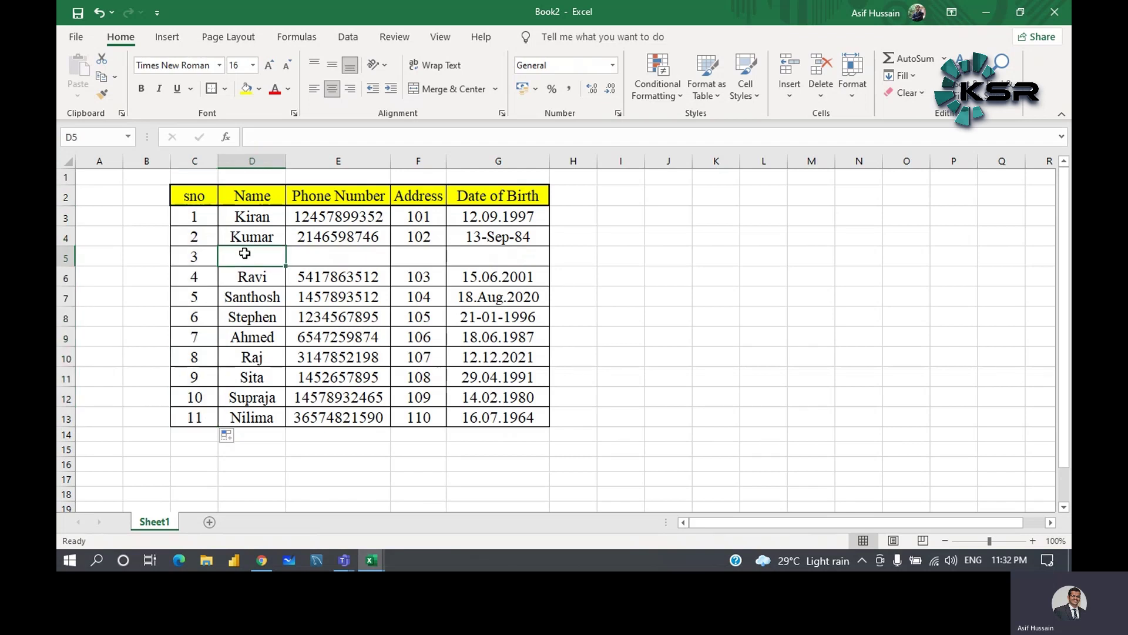
- Enter the new student's name and phone number in row 5
{"action": "type", "text": "Rafiq"}
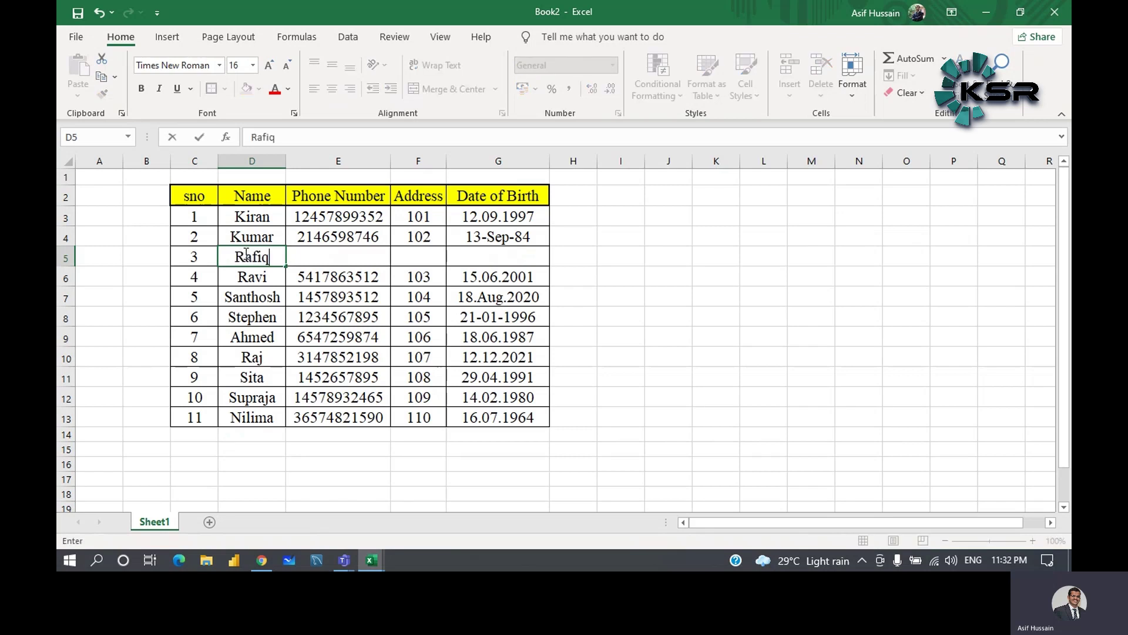
{"action": "key", "text": "Tab"}
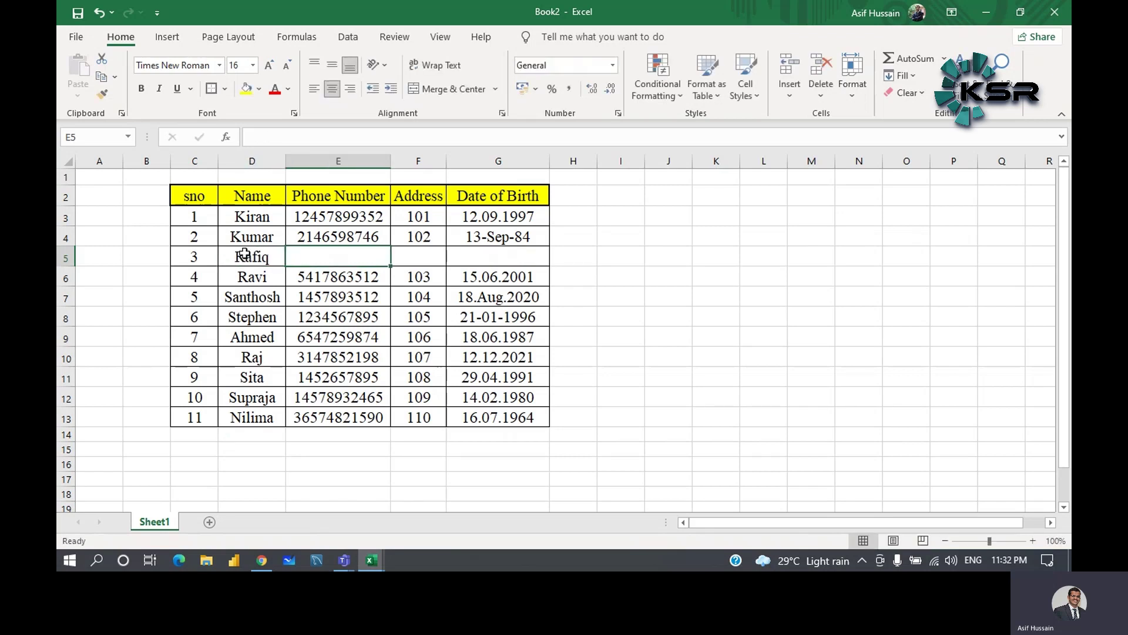
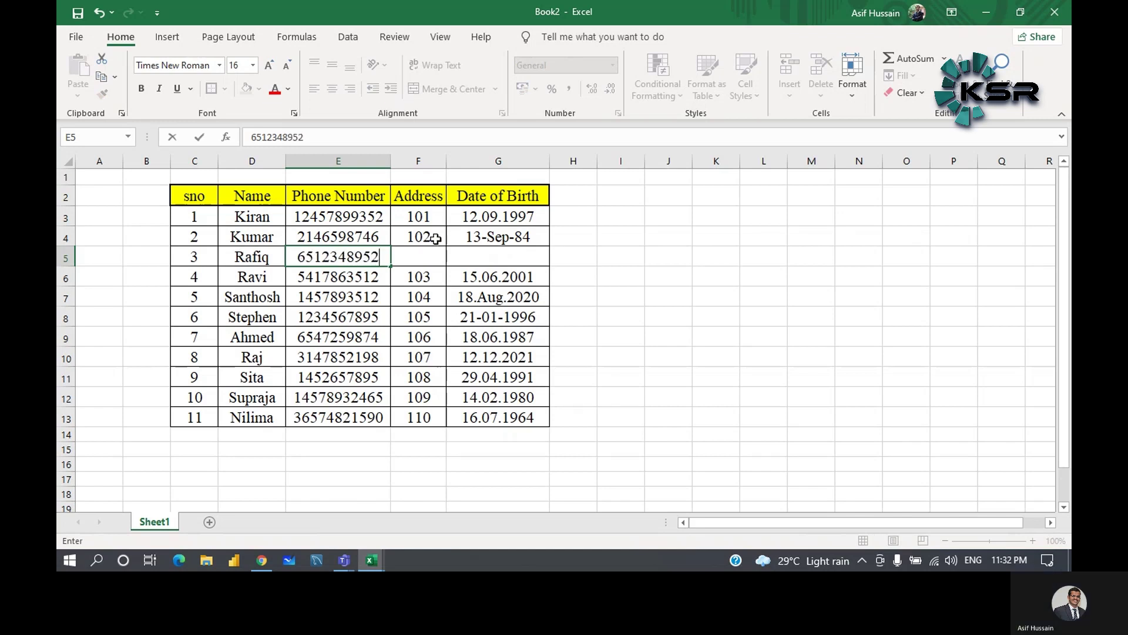
{"action": "left_click", "coordinate": [439, 253]}
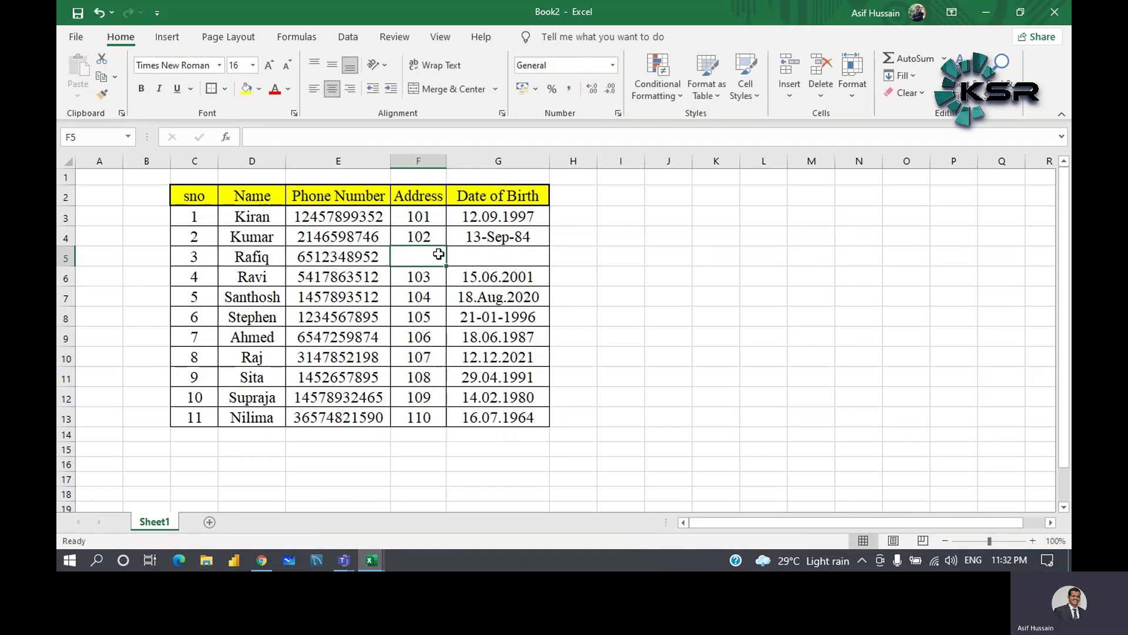
- Extend the Address numbering (101, 102, …) down column F
{"action": "left_click_drag", "start_coordinate": [430, 214], "coordinate": [429, 237]}
{"action": "left_click", "coordinate": [454, 233]}
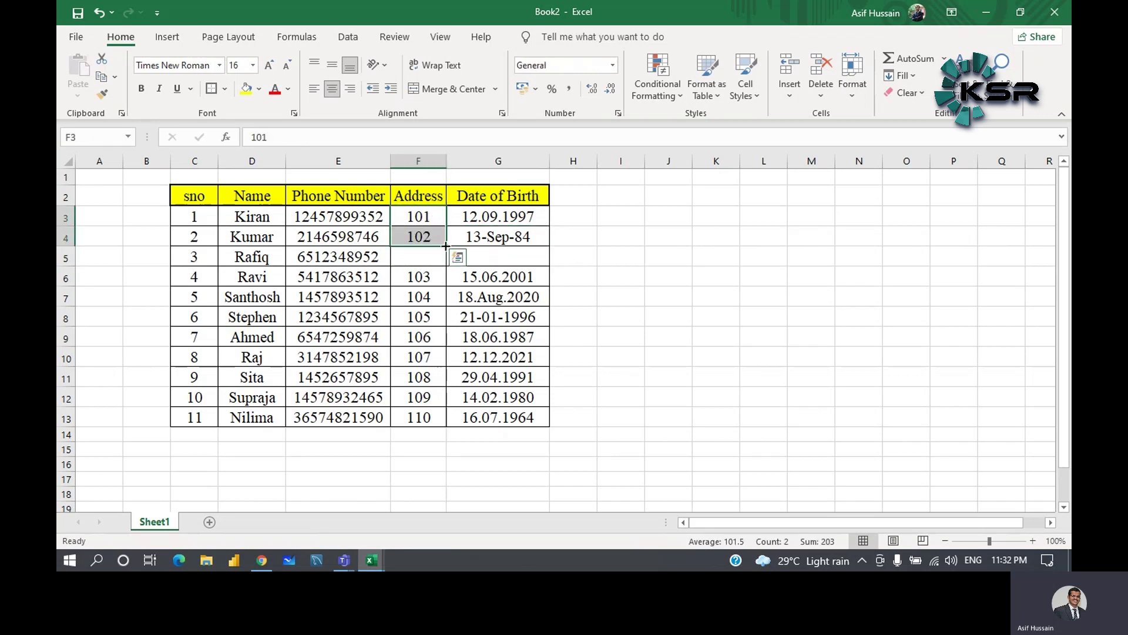
{"action": "left_click_drag", "start_coordinate": [445, 246], "coordinate": [436, 426]}
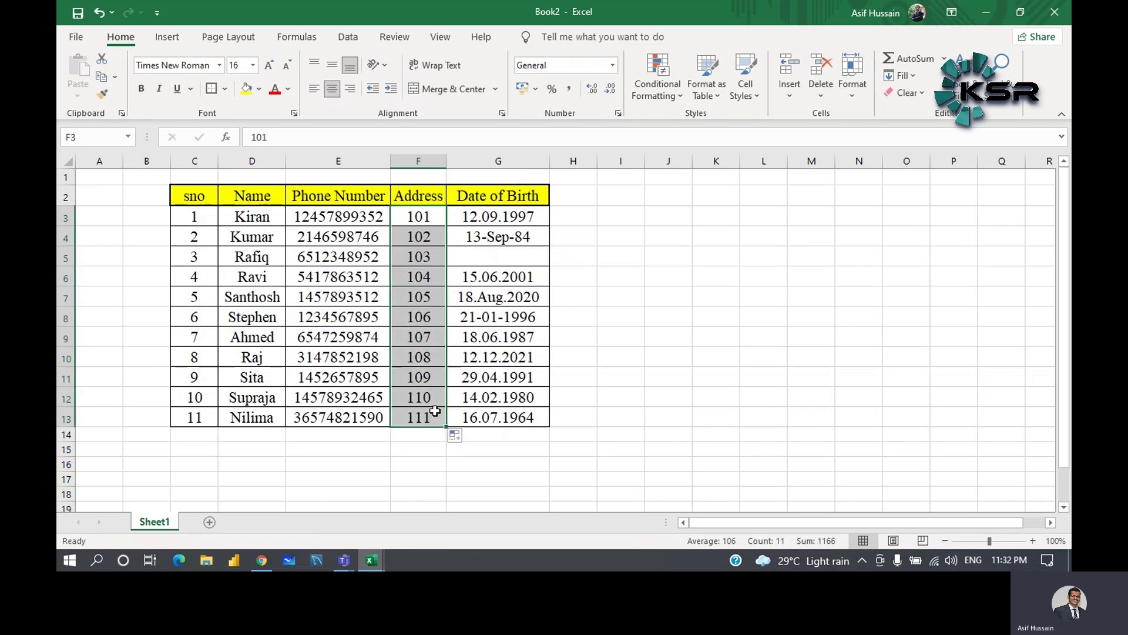
- Enter the birth date 15.Nov.2018 in cell G5
{"action": "left_click", "coordinate": [490, 253]}
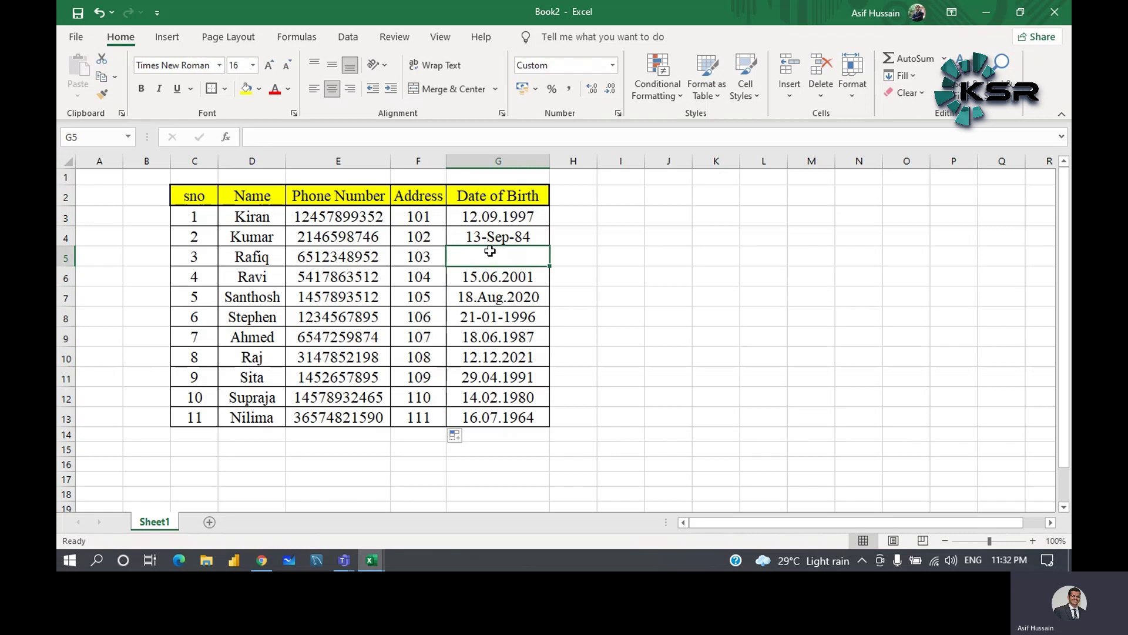
{"action": "type", "text": "15."}
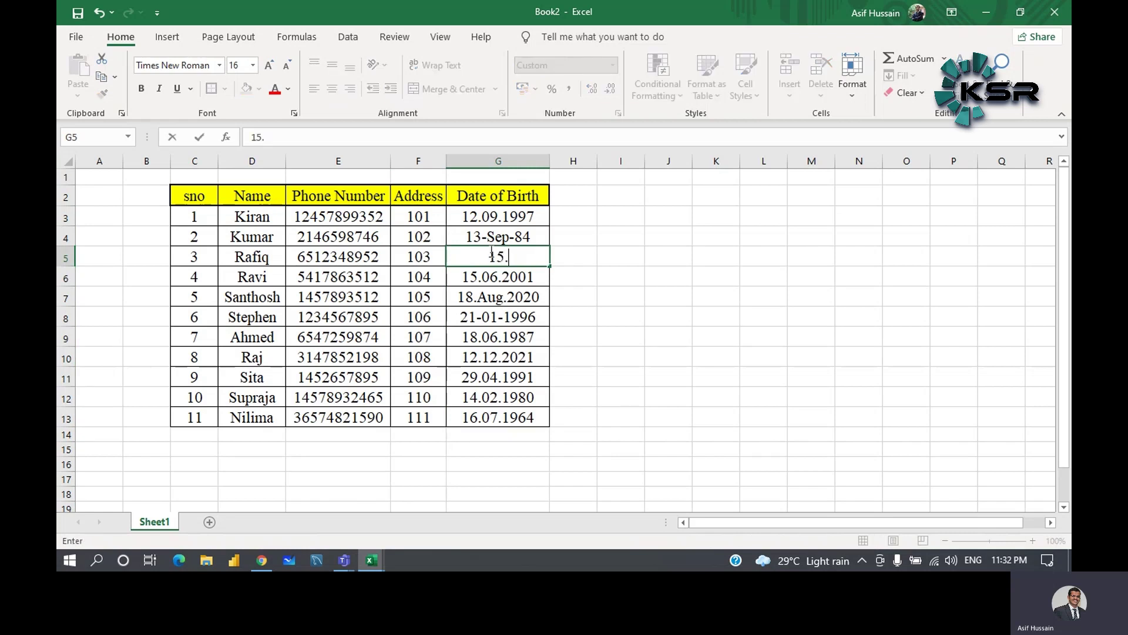
{"action": "type", "text": "Nov.2018"}
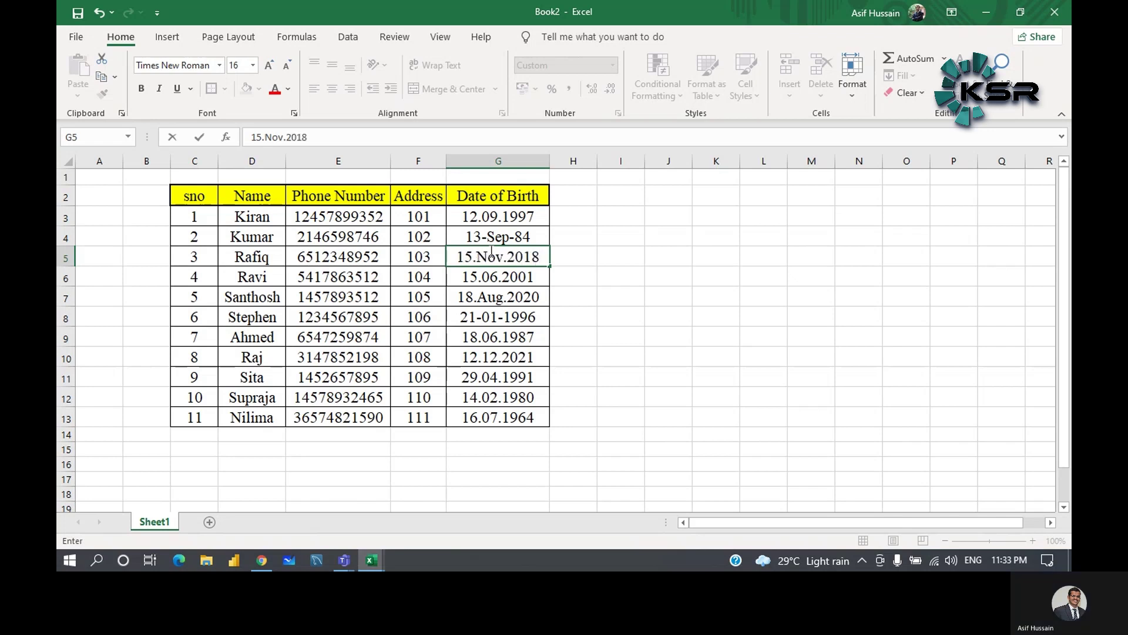
{"action": "left_click", "coordinate": [652, 195]}
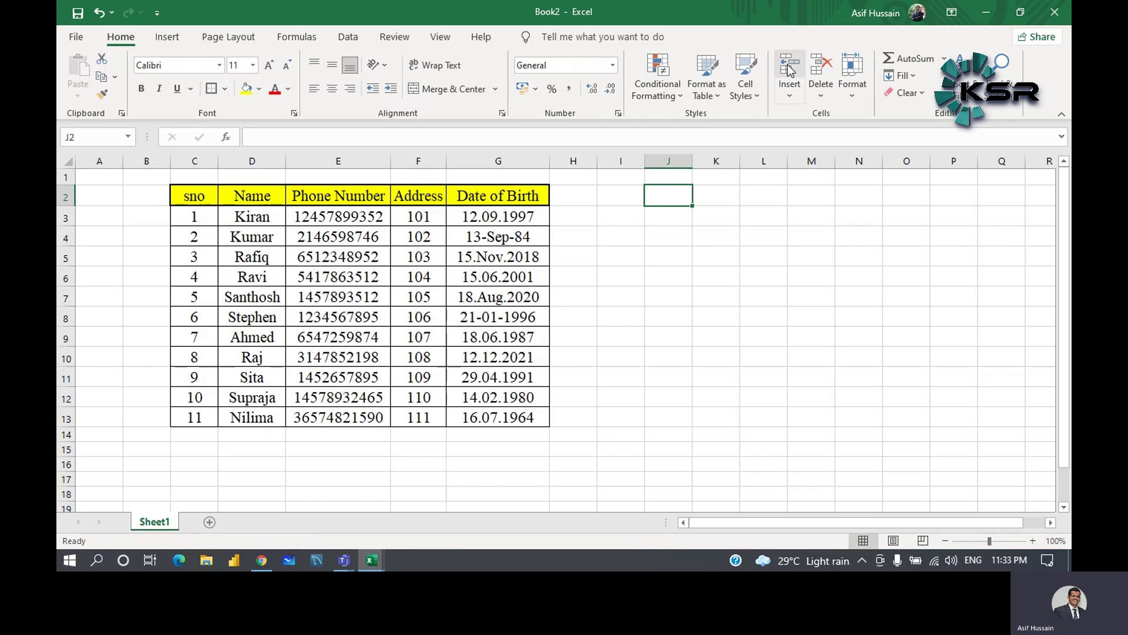
{"action": "right_click", "coordinate": [69, 259]}
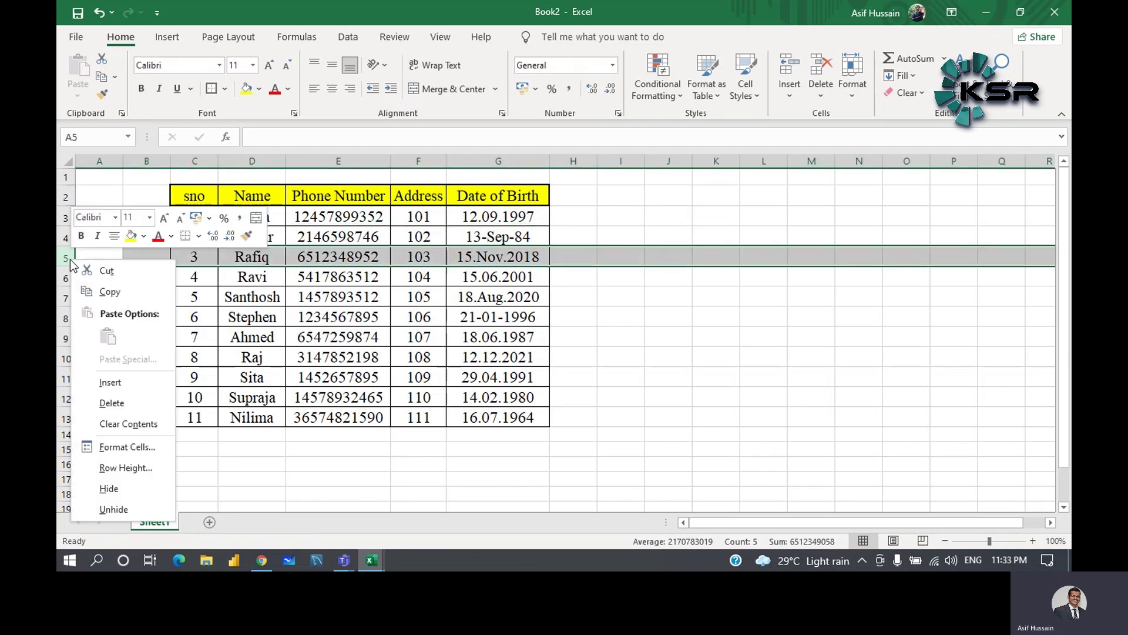
{"action": "left_click", "coordinate": [686, 324]}
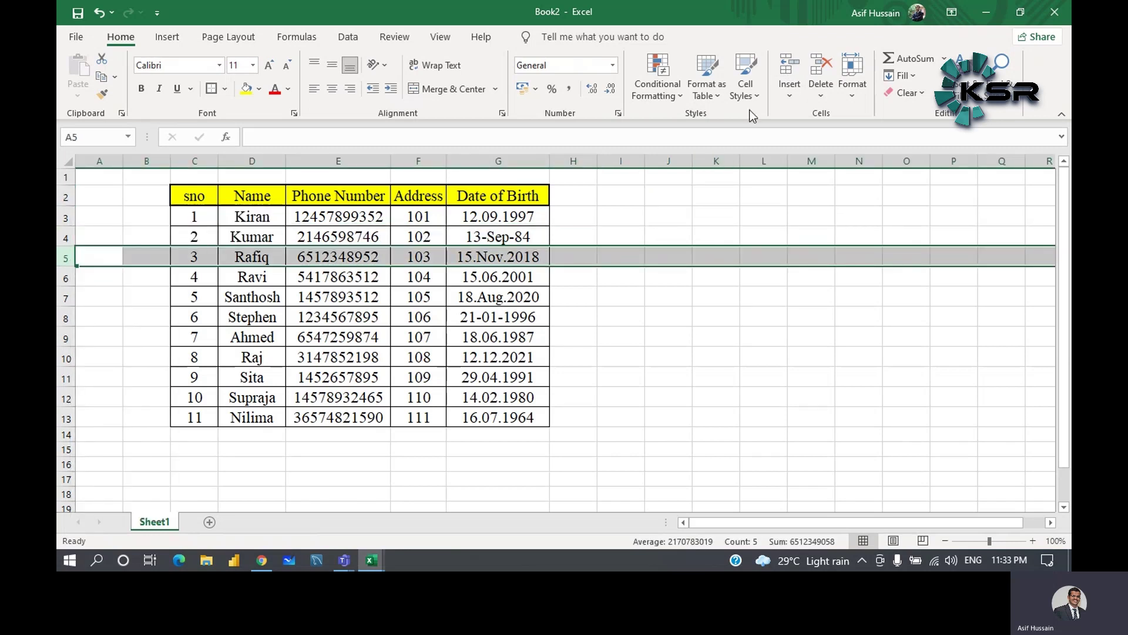
{"action": "left_click", "coordinate": [788, 68]}
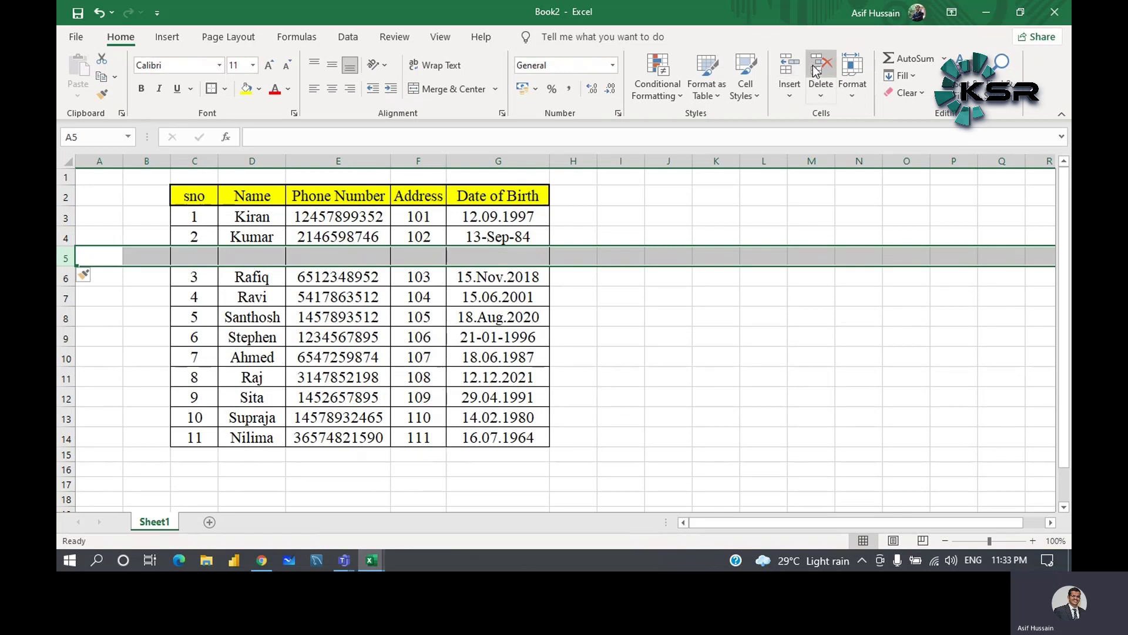
{"action": "left_click", "coordinate": [816, 70]}
{"action": "left_click", "coordinate": [795, 66]}
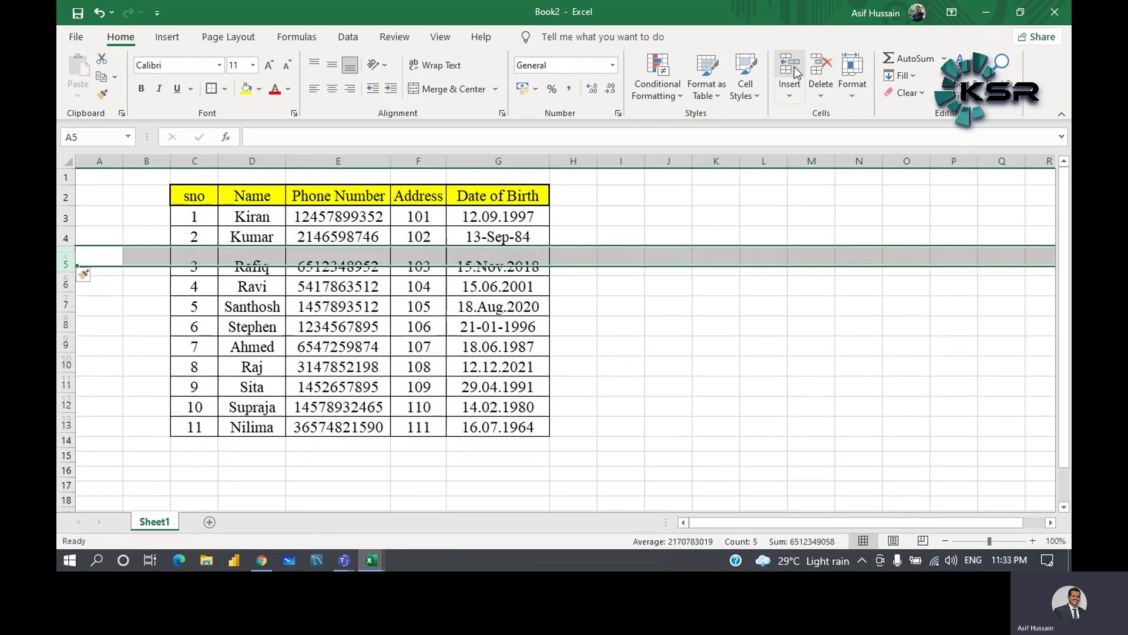
{"action": "left_click", "coordinate": [827, 63]}
{"action": "left_click", "coordinate": [794, 71]}
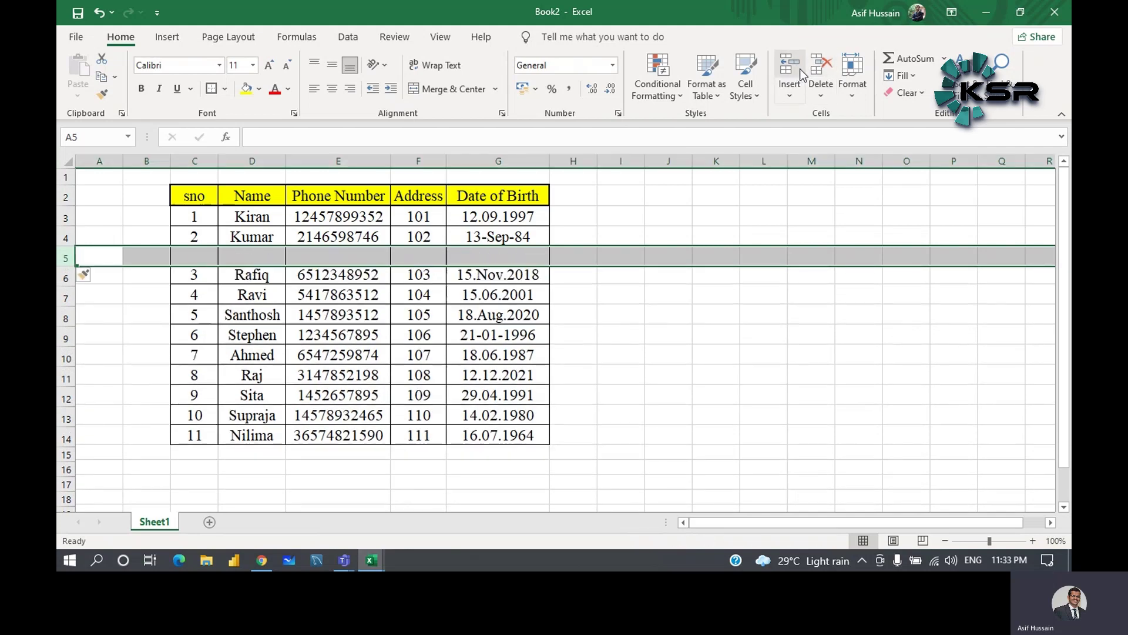
{"action": "left_click", "coordinate": [821, 68]}
{"action": "left_click", "coordinate": [622, 344]}
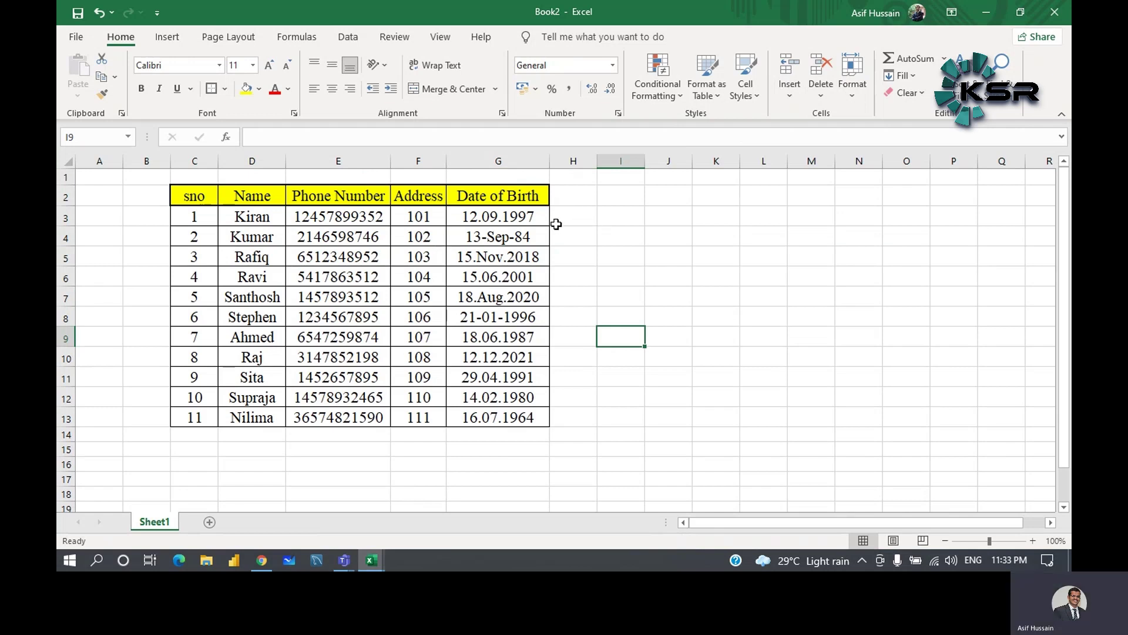
{"action": "left_click", "coordinate": [523, 161]}
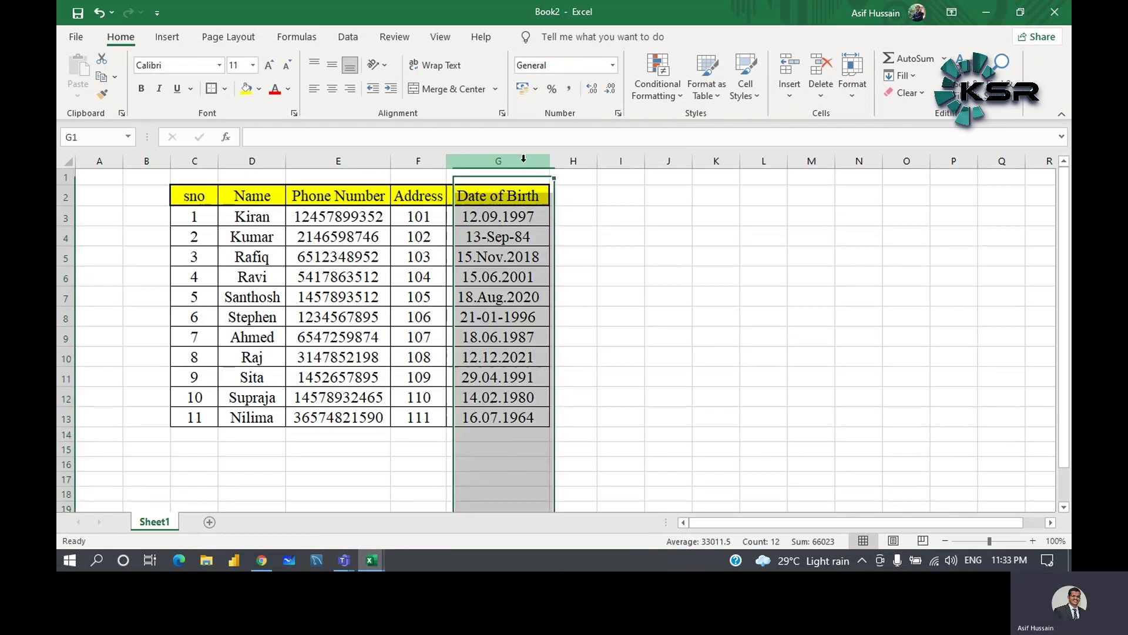
{"action": "left_click", "coordinate": [581, 160]}
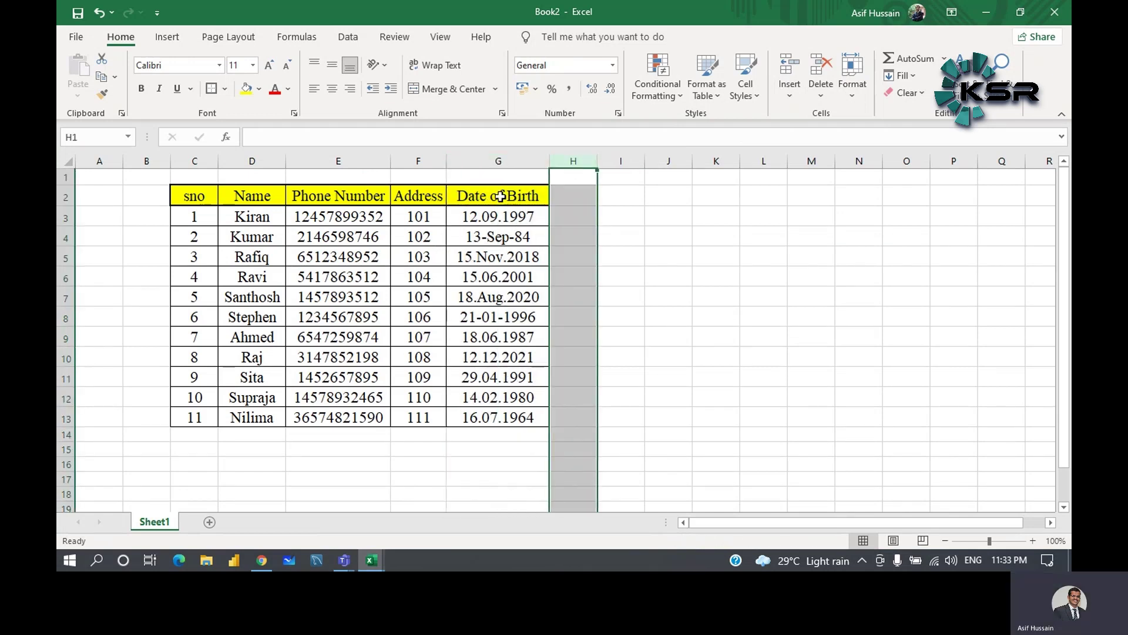
{"action": "left_click", "coordinate": [521, 163]}
{"action": "left_click", "coordinate": [579, 164]}
{"action": "left_click", "coordinate": [520, 163]}
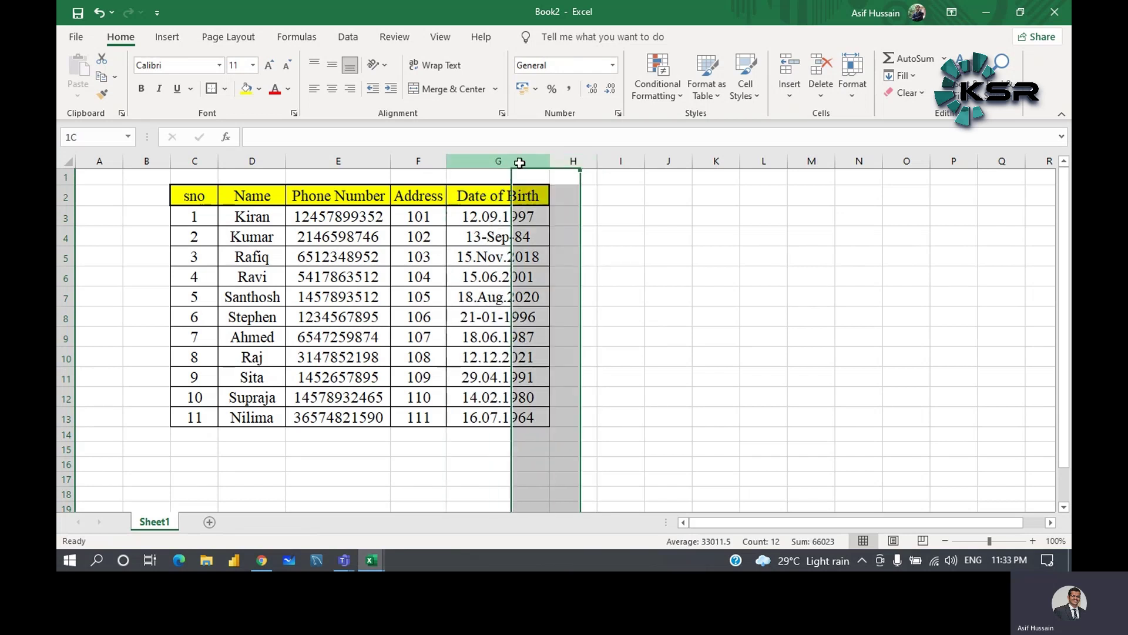
{"action": "left_click", "coordinate": [576, 162]}
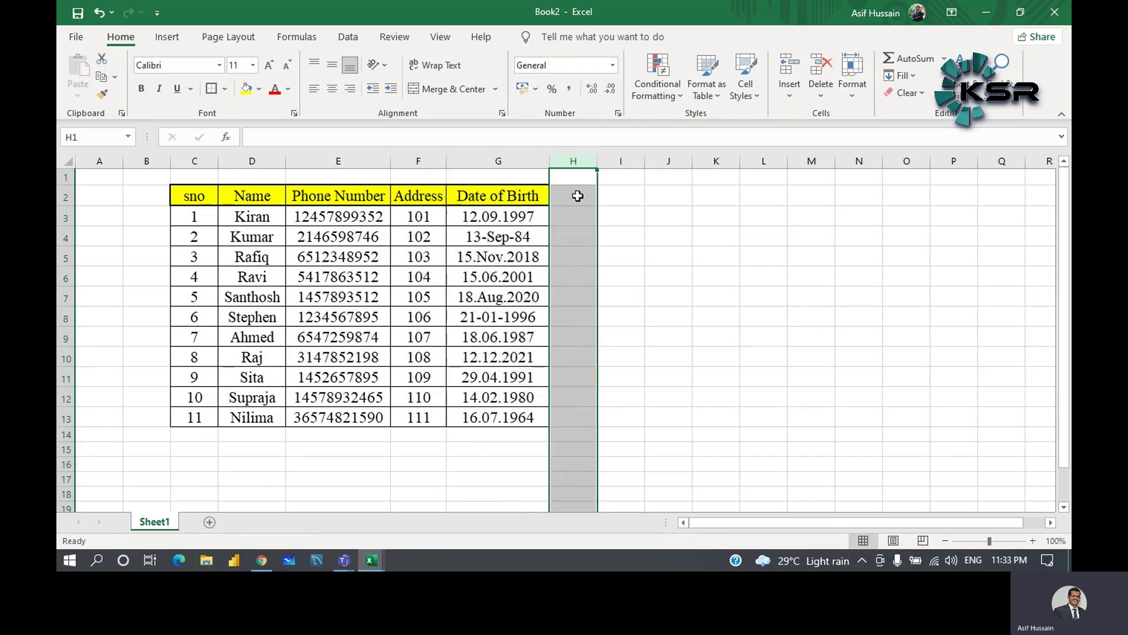
{"action": "left_click", "coordinate": [646, 249]}
{"action": "left_click_drag", "start_coordinate": [515, 191], "coordinate": [567, 419]}
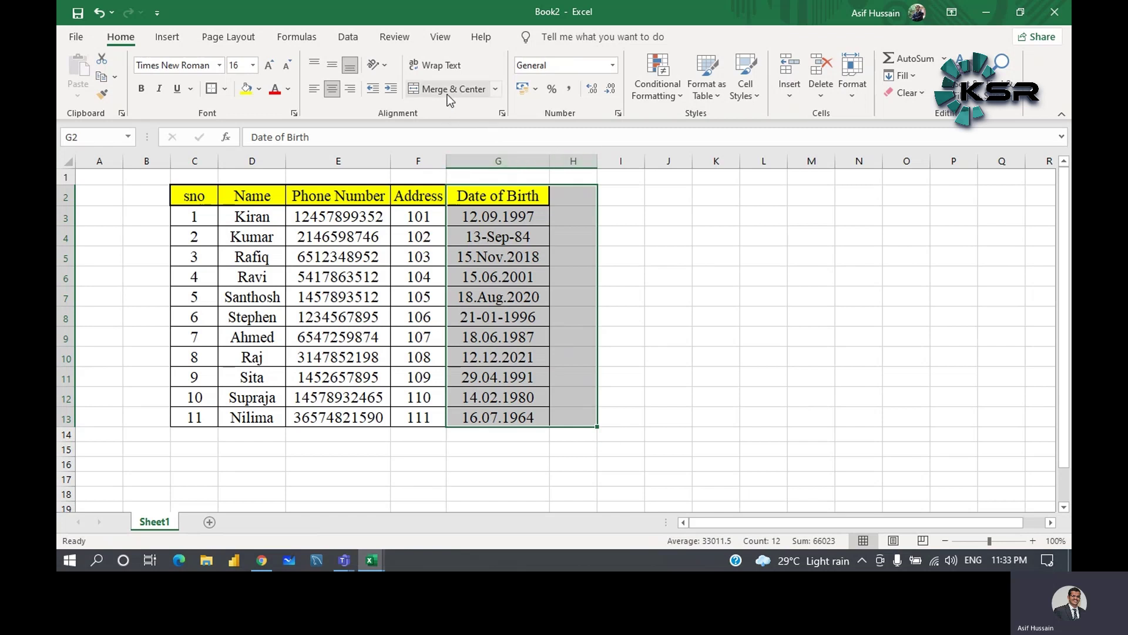
{"action": "left_click", "coordinate": [482, 93]}
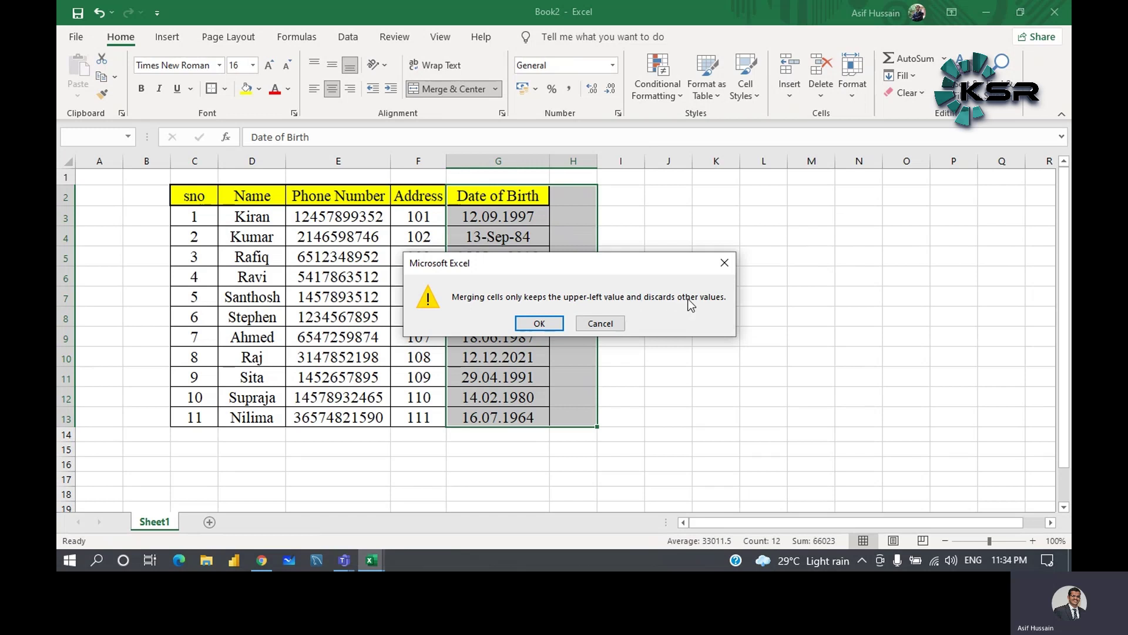
{"action": "left_click", "coordinate": [540, 324]}
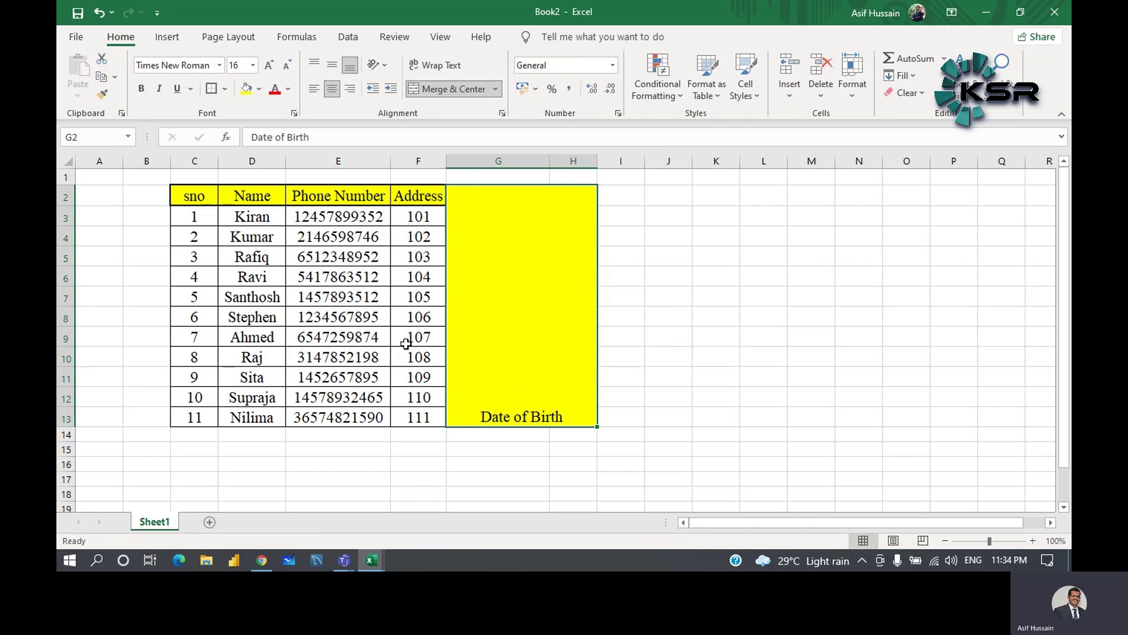
{"action": "left_click", "coordinate": [100, 13]}
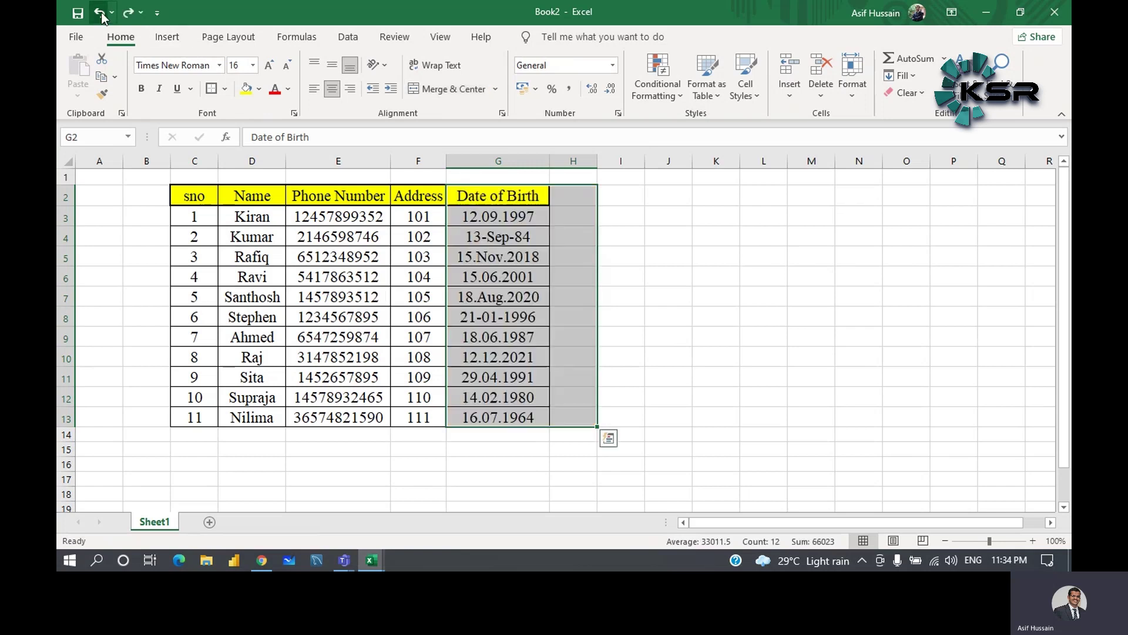
{"action": "left_click", "coordinate": [583, 229]}
{"action": "left_click", "coordinate": [708, 236]}
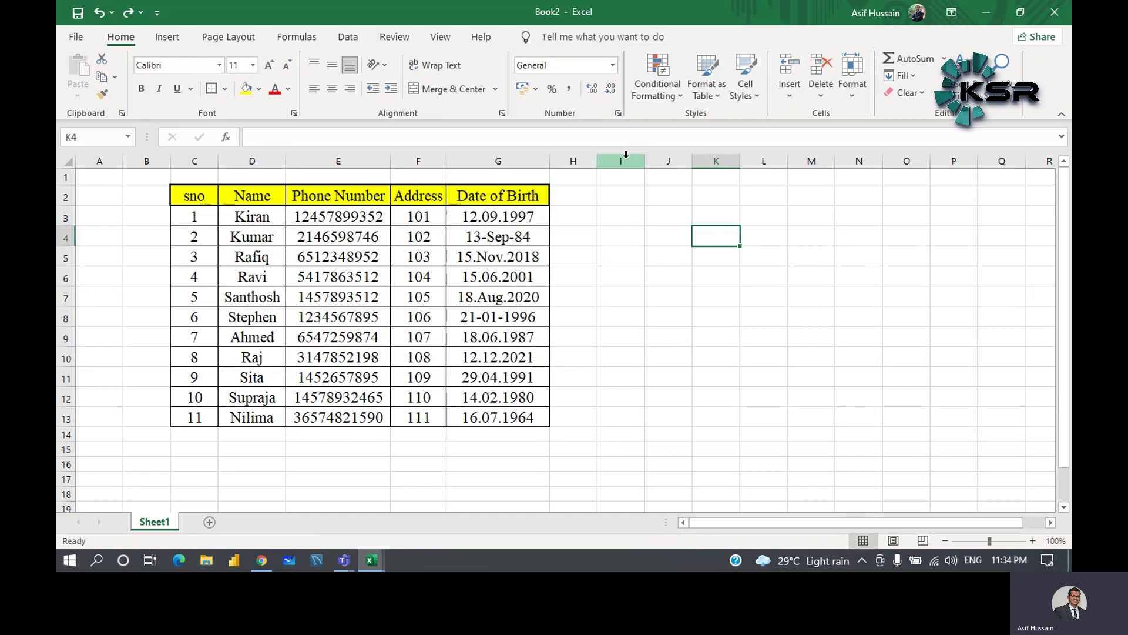
- Merge the empty range I2:J13 into one cell with Merge & Center
{"action": "left_click_drag", "start_coordinate": [625, 161], "coordinate": [667, 418]}
{"action": "left_click", "coordinate": [717, 197]}
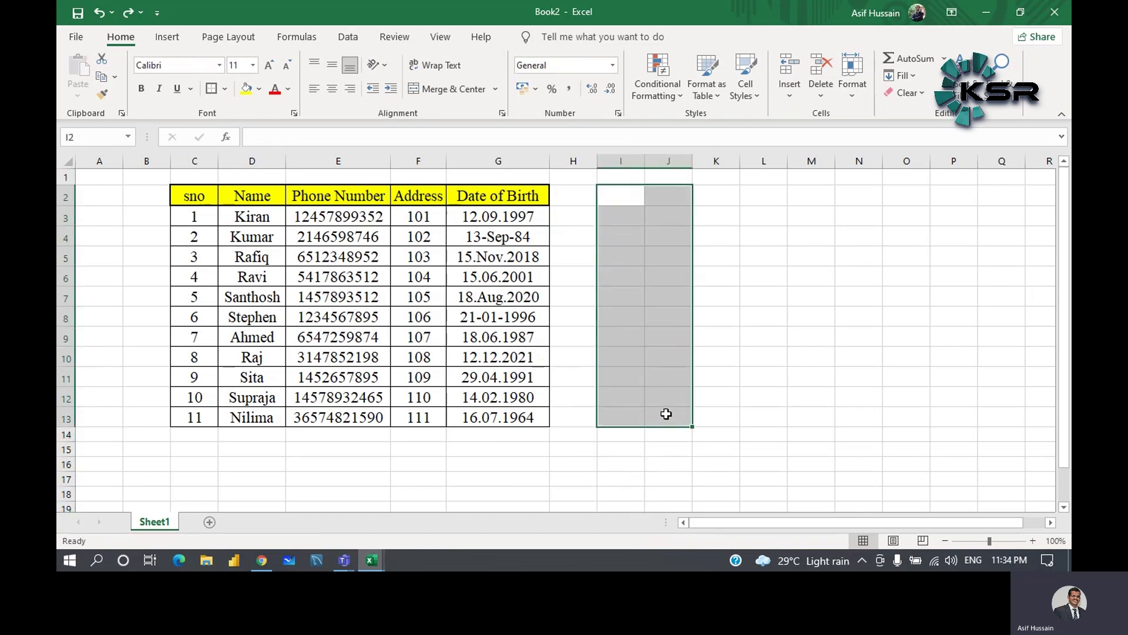
{"action": "left_click", "coordinate": [468, 88]}
{"action": "left_click", "coordinate": [859, 232]}
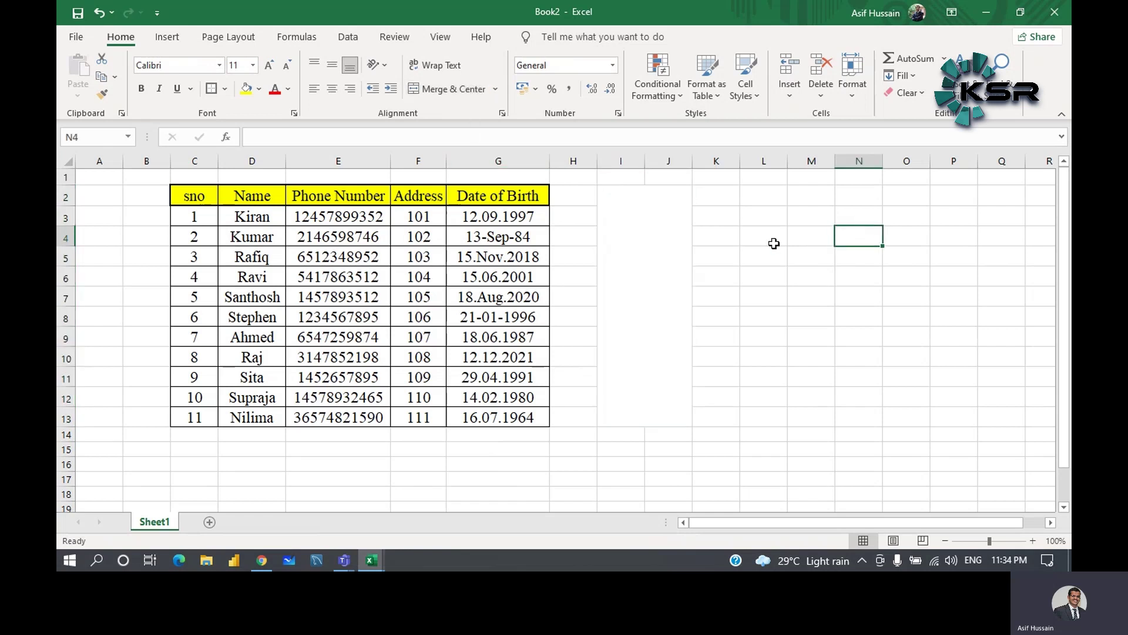
{"action": "left_click", "coordinate": [660, 249]}
{"action": "left_click", "coordinate": [835, 247]}
{"action": "left_click", "coordinate": [680, 241]}
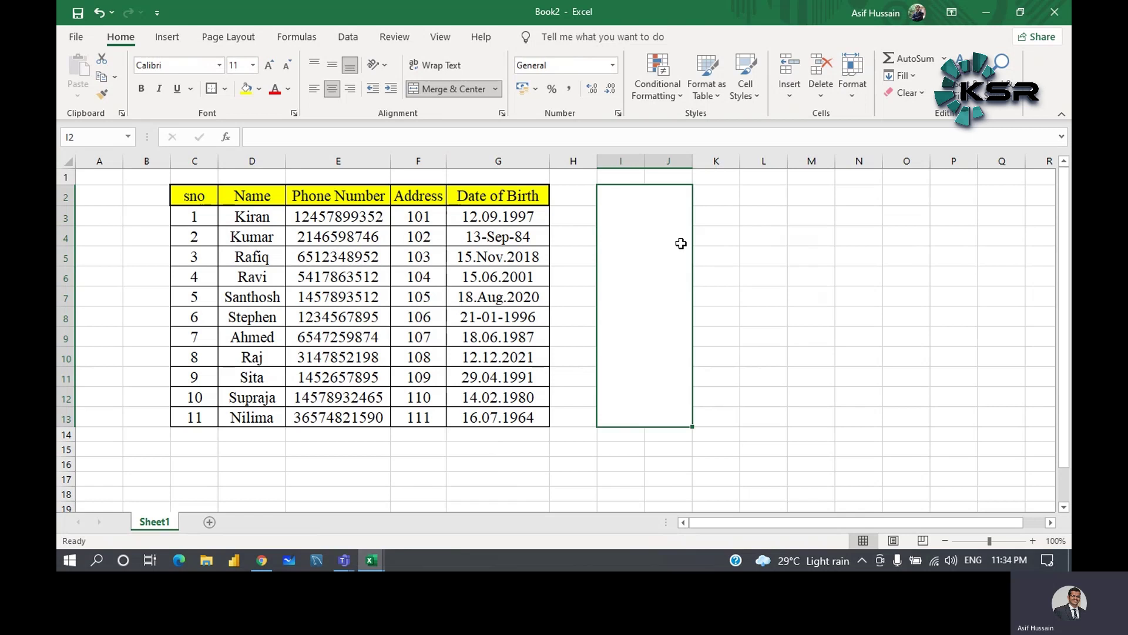
- Type 'This is microsoft excel session by ksr' into the merged I2 cell
{"action": "type", "text": "This s"}
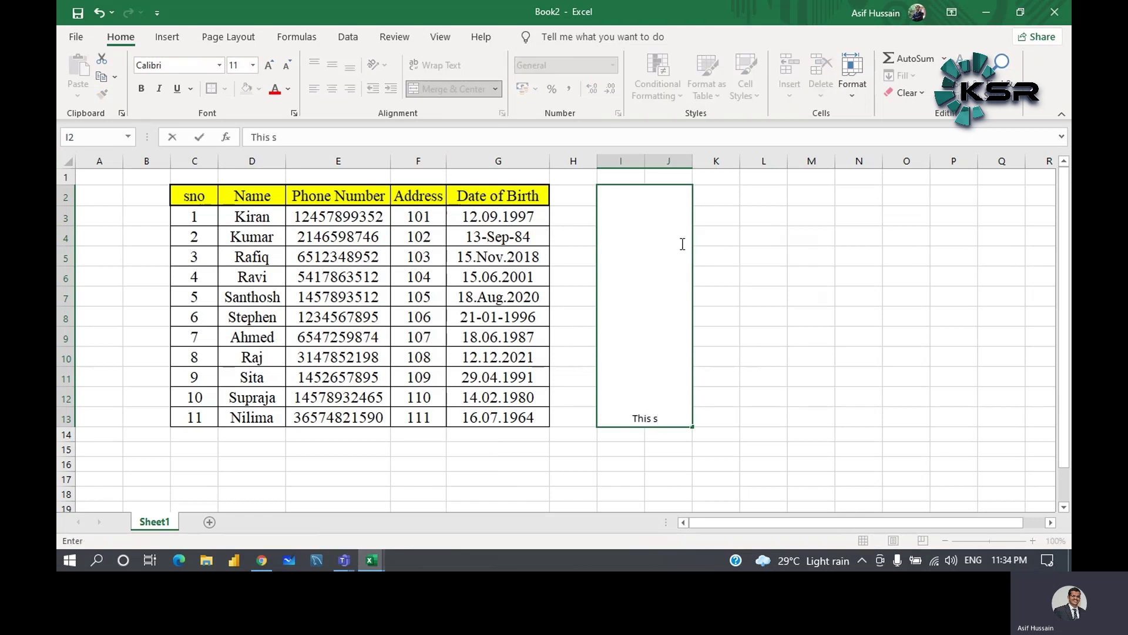
{"action": "key", "text": "BackSpace"}
{"action": "type", "text": "is microsft"}
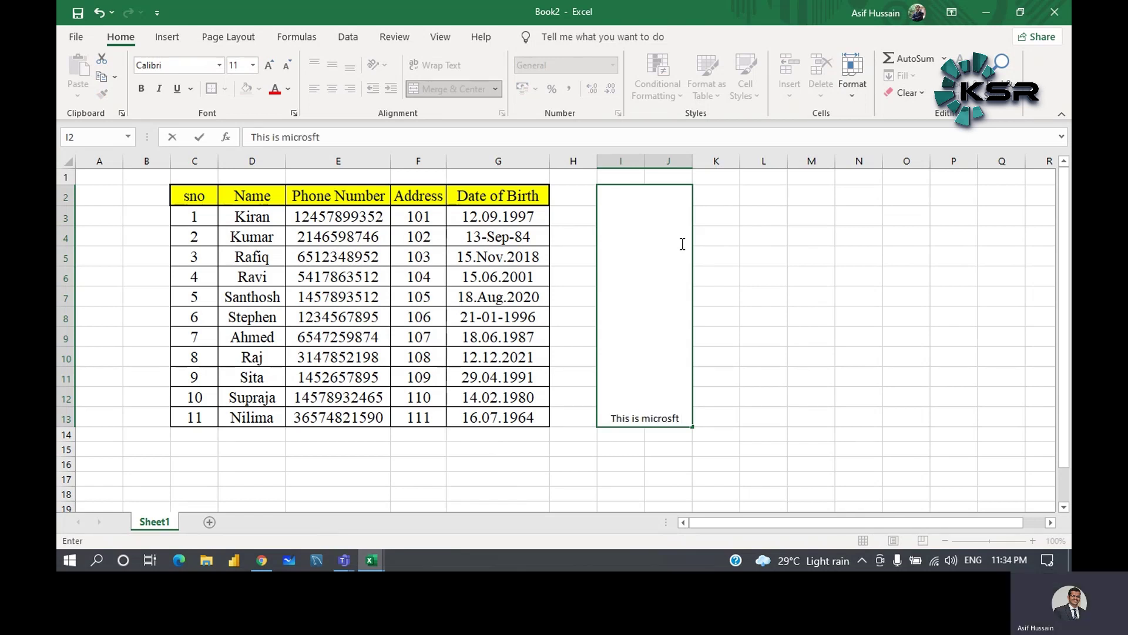
{"action": "key", "text": "BackSpace"}
{"action": "key", "text": "BackSpace"}
{"action": "key", "text": "BackSpace"}
{"action": "type", "text": "oft excel sess"}
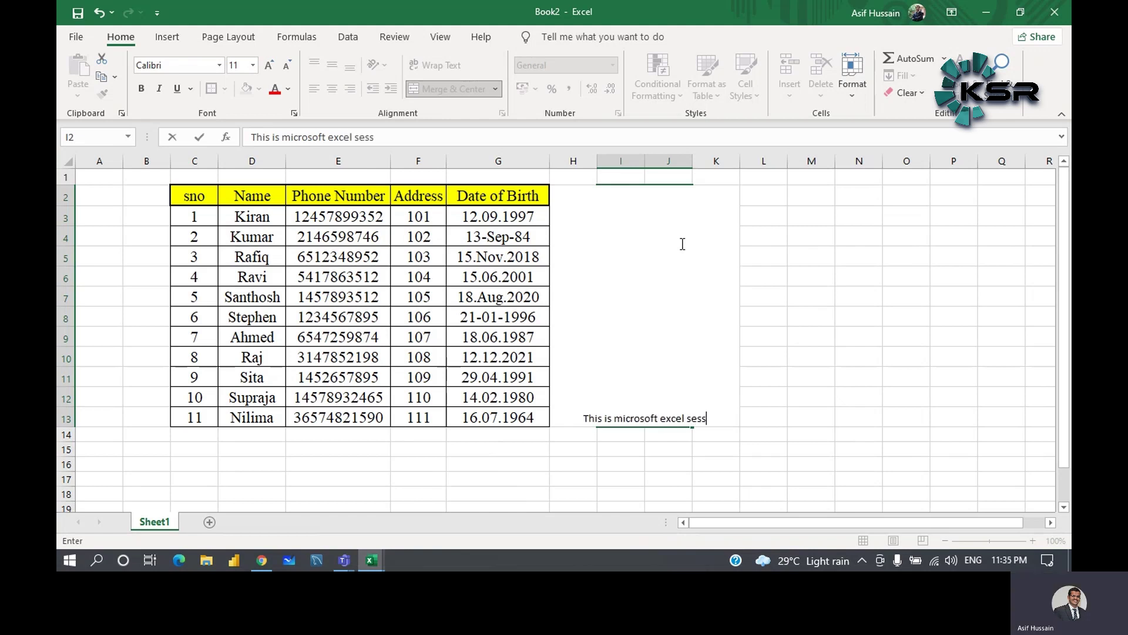
{"action": "type", "text": "ion by ksr"}
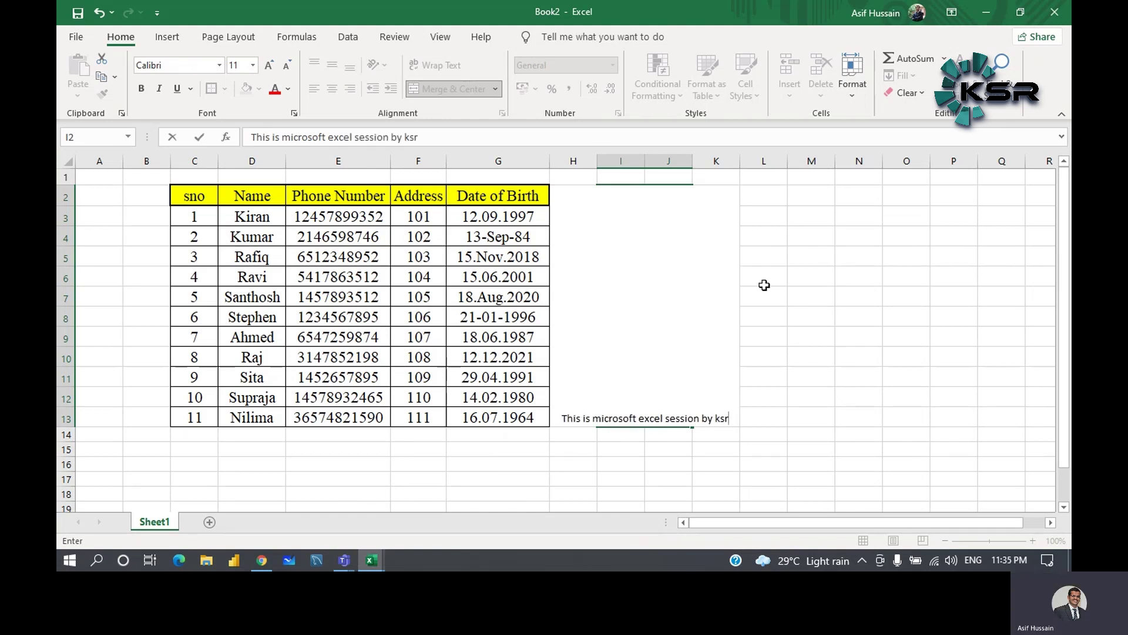
{"action": "left_click", "coordinate": [764, 285]}
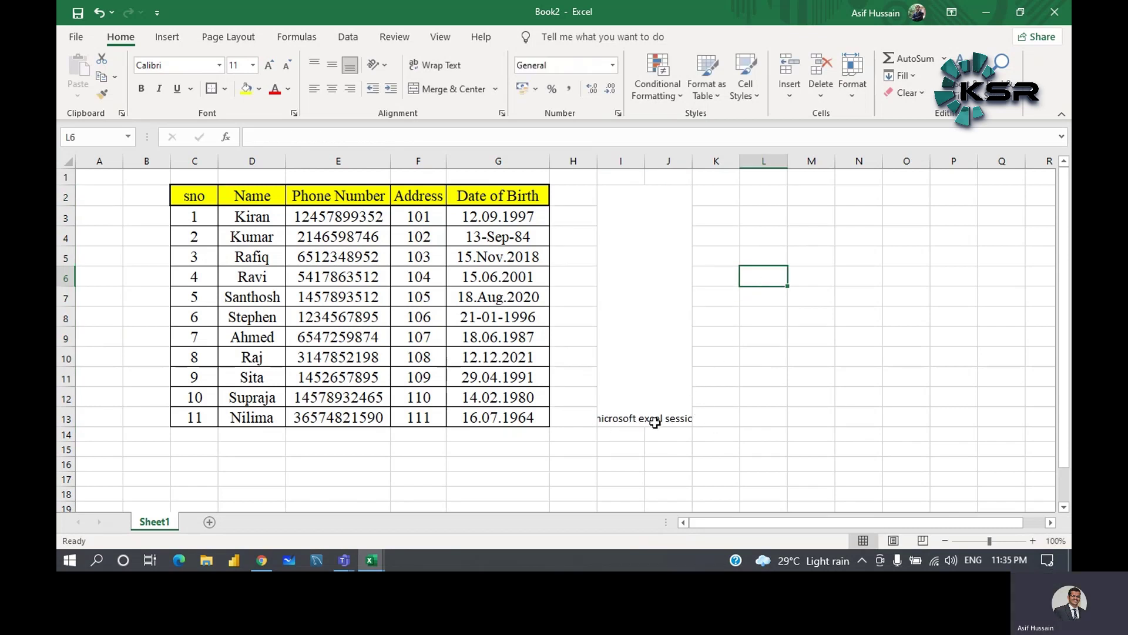
- Turn on Wrap Text and Middle Align for the merged I2:J13 sentence
{"action": "left_click", "coordinate": [642, 406]}
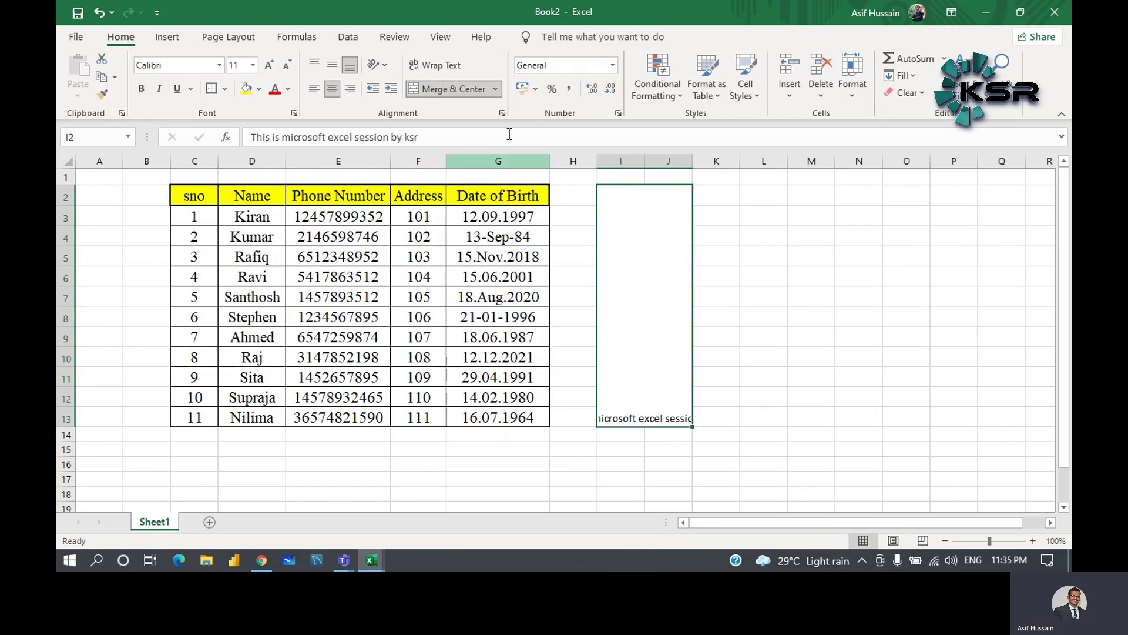
{"action": "left_click", "coordinate": [458, 66]}
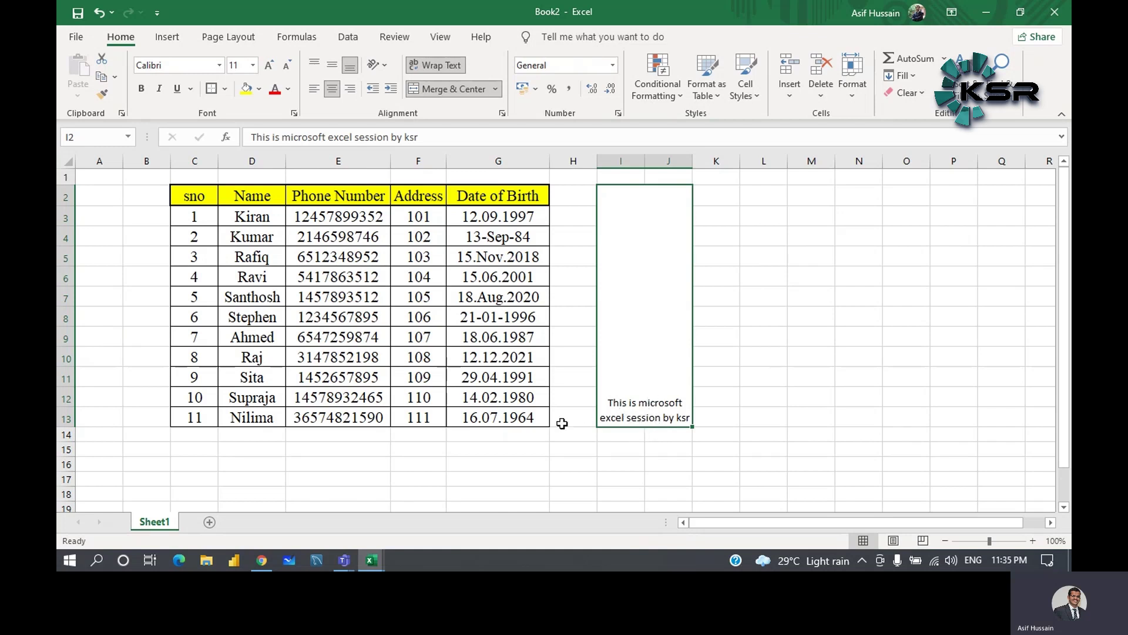
{"action": "left_click", "coordinate": [333, 63]}
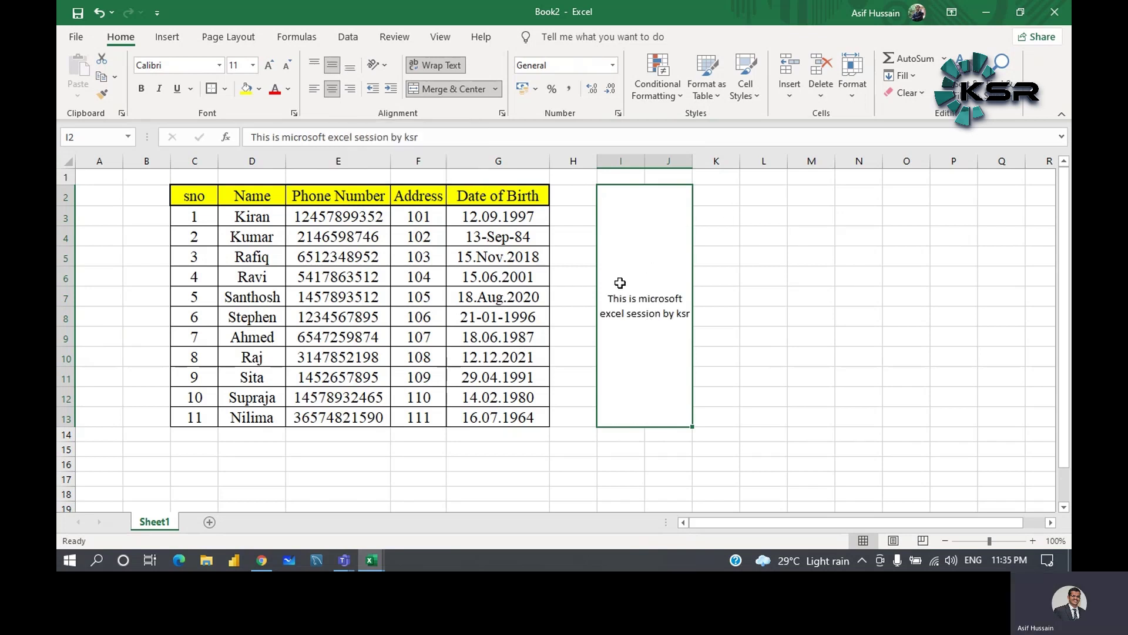
{"action": "left_click", "coordinate": [742, 263]}
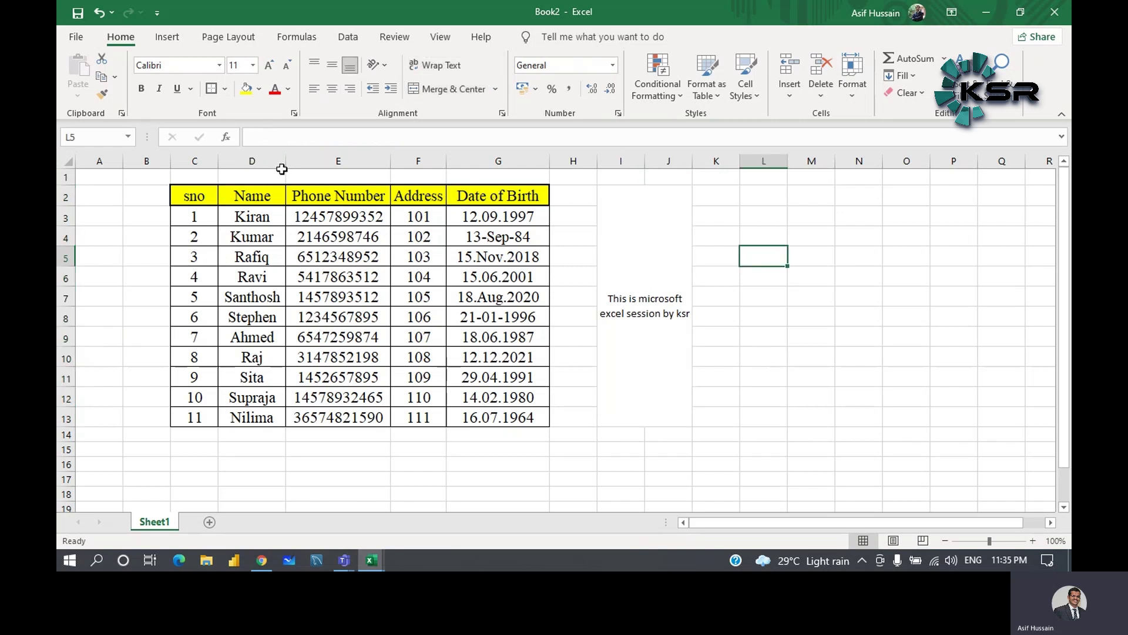
- Set the block's font colour back to Automatic black after trying red, and decrease its font size
{"action": "left_click", "coordinate": [652, 318]}
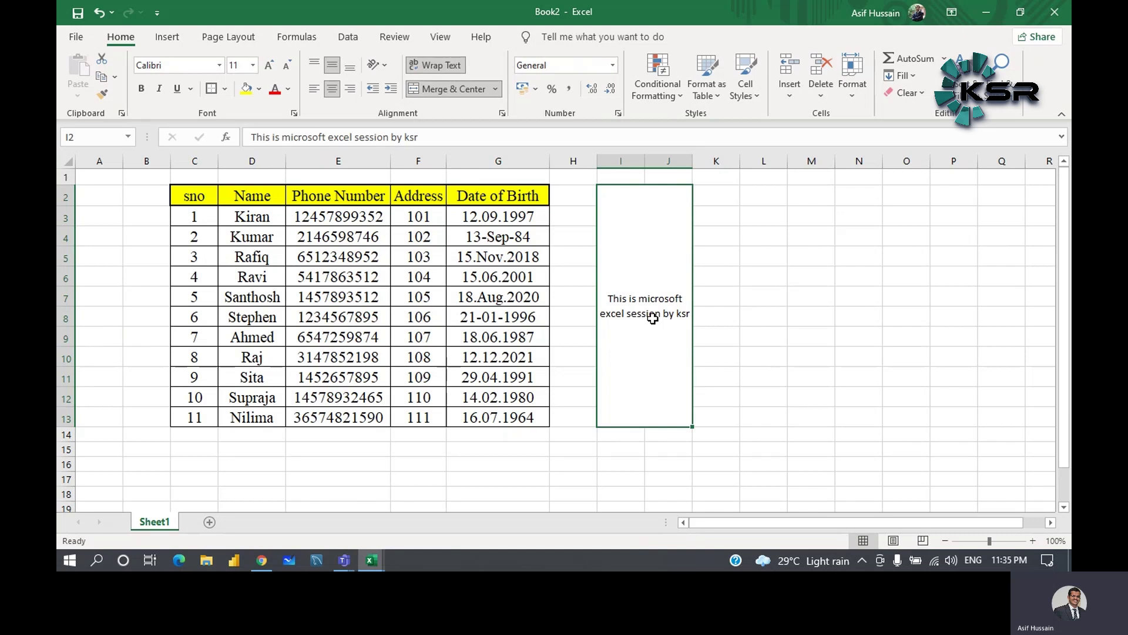
{"action": "left_click", "coordinate": [276, 91]}
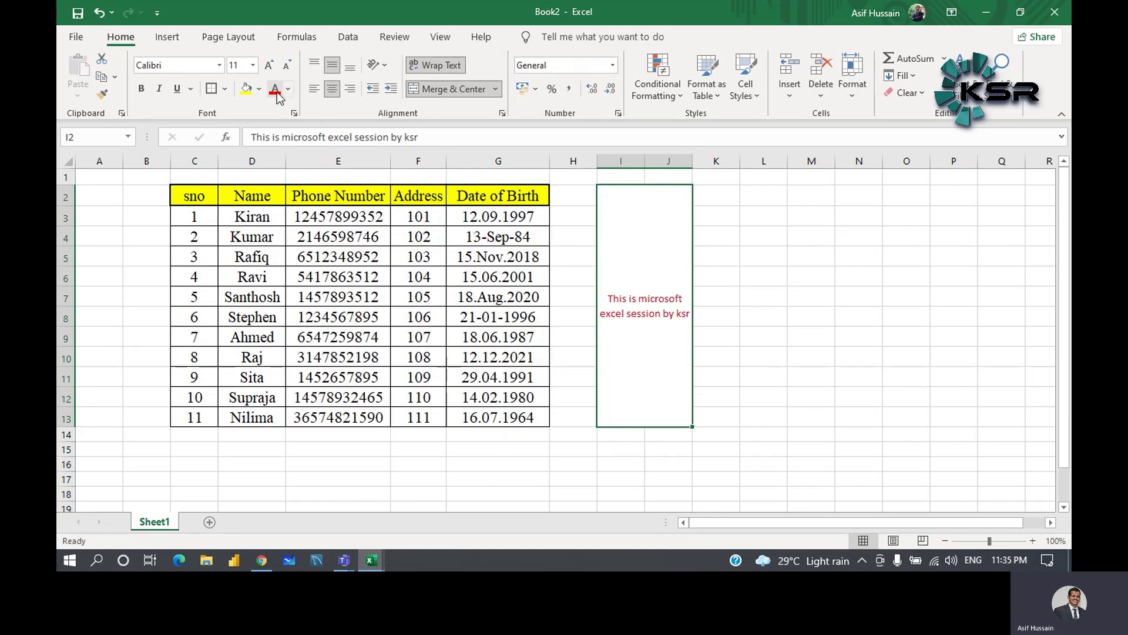
{"action": "left_click", "coordinate": [289, 89]}
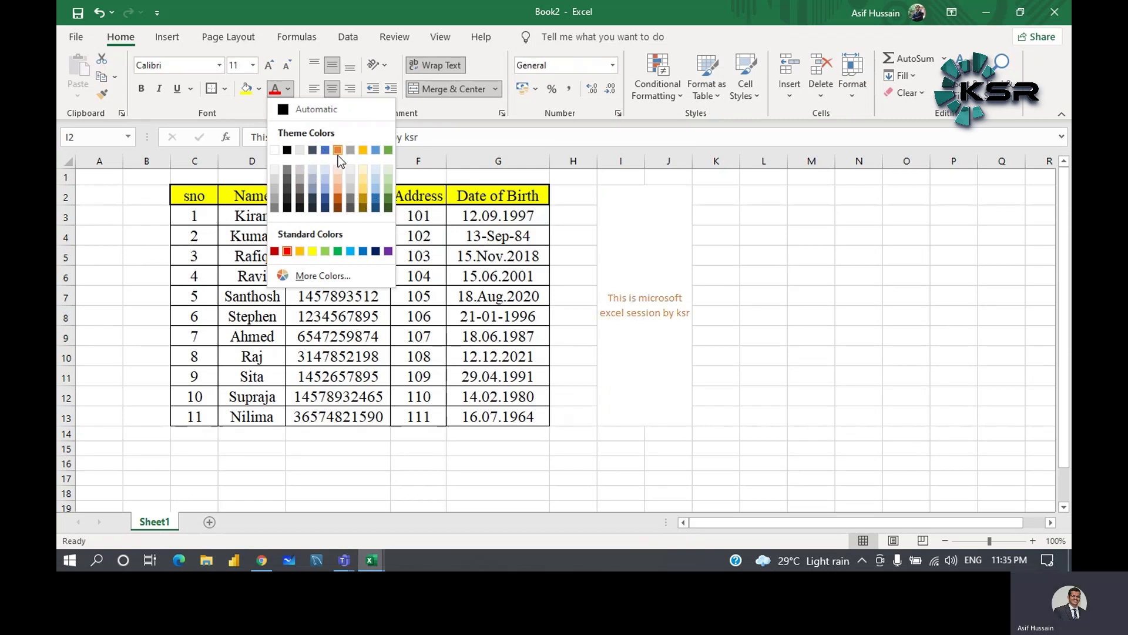
{"action": "left_click", "coordinate": [289, 121]}
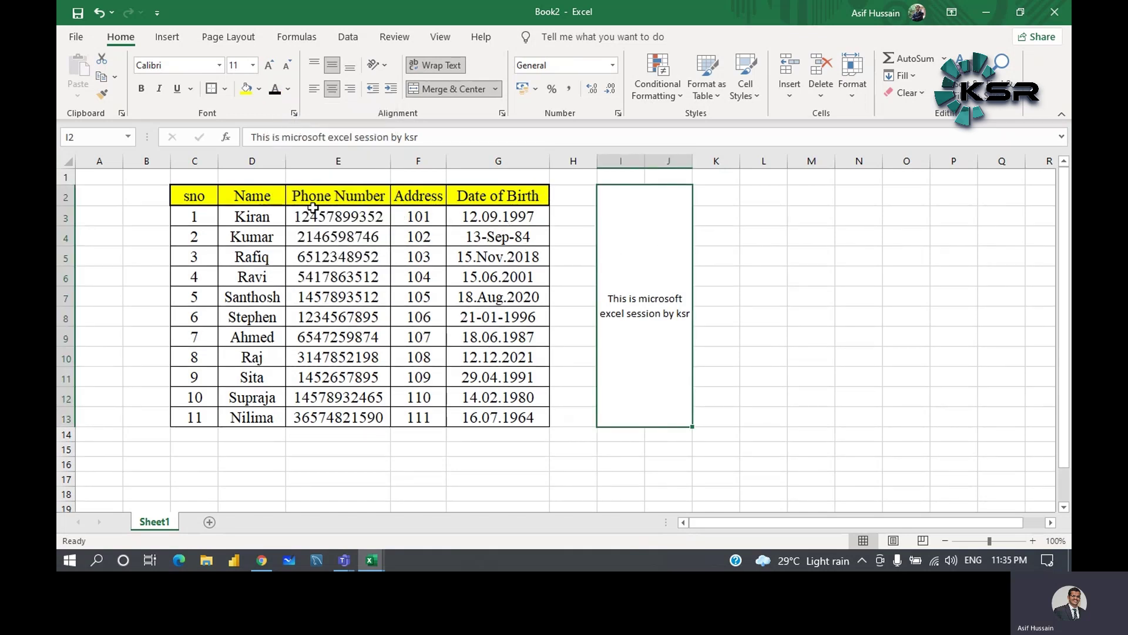
{"action": "left_click", "coordinate": [289, 64]}
{"action": "left_click", "coordinate": [291, 62]}
- Try different font sizes on the merged block, up to 18 and back to 11
{"action": "left_click", "coordinate": [290, 62]}
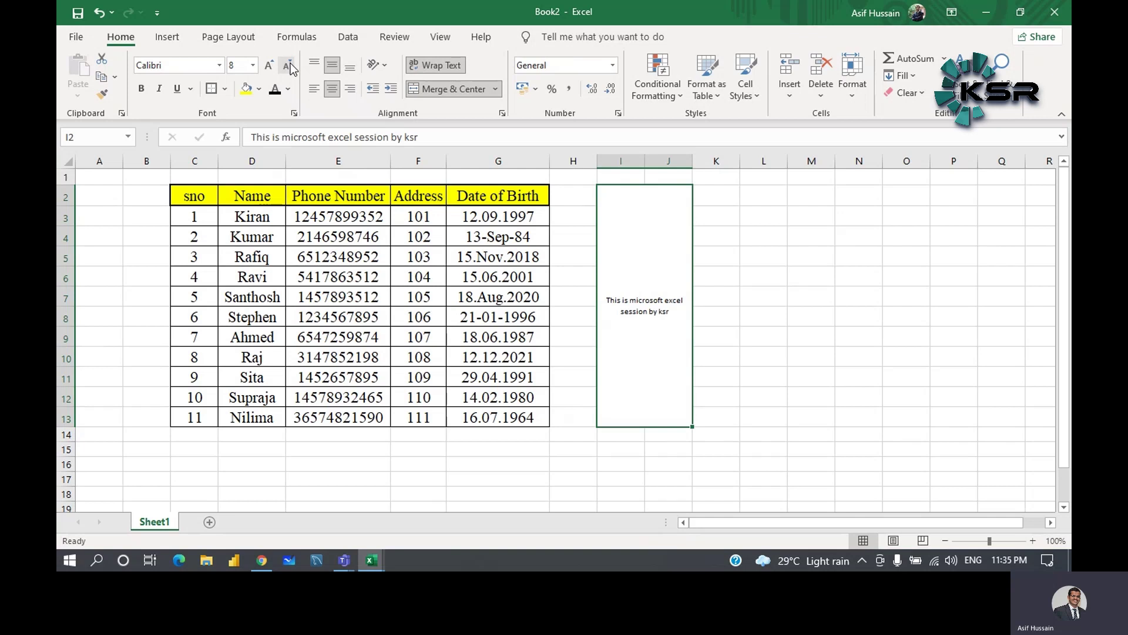
{"action": "left_click", "coordinate": [272, 65]}
{"action": "left_click", "coordinate": [271, 66]}
{"action": "left_click", "coordinate": [271, 66]}
{"action": "left_click", "coordinate": [271, 66]}
{"action": "left_click", "coordinate": [271, 66]}
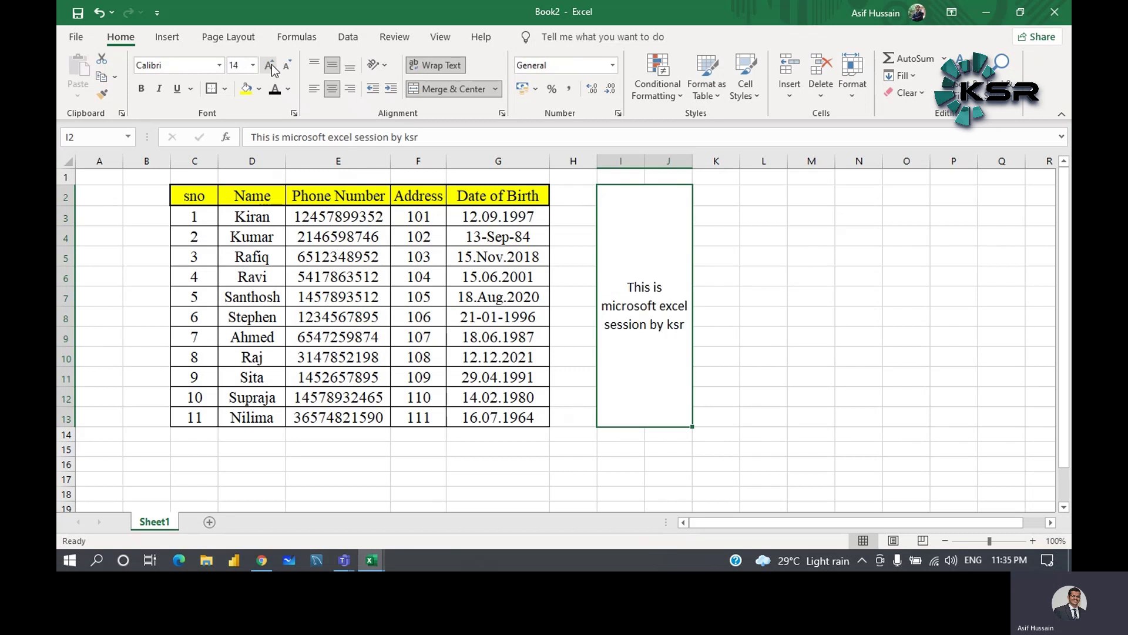
{"action": "left_click", "coordinate": [272, 65]}
{"action": "left_click", "coordinate": [272, 64]}
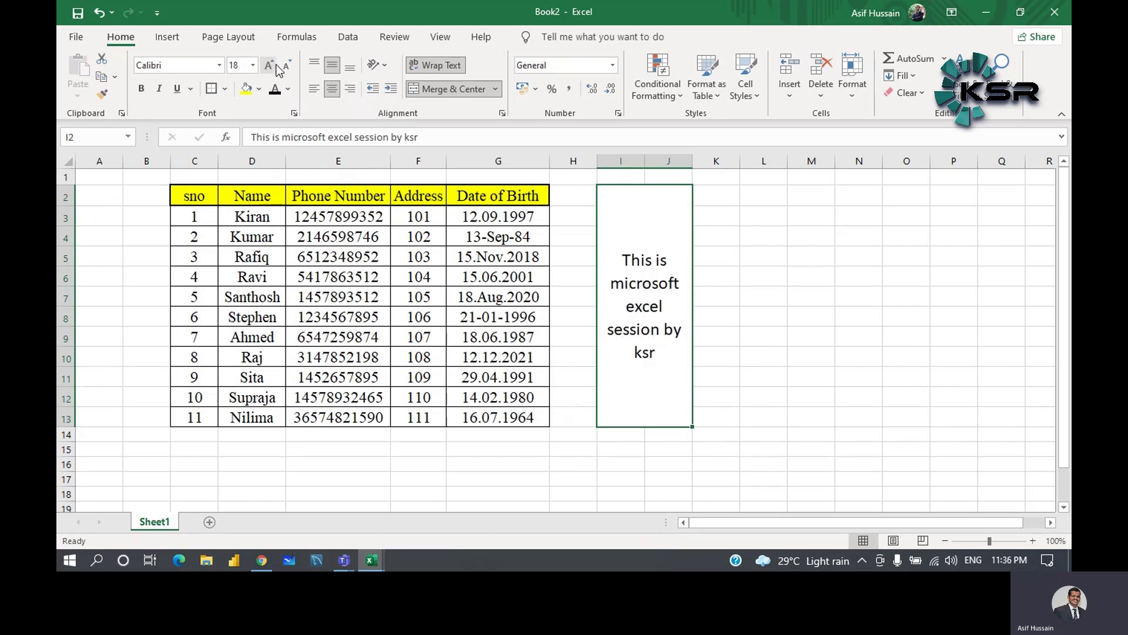
{"action": "left_click", "coordinate": [286, 66]}
{"action": "left_click", "coordinate": [286, 66]}
{"action": "left_click", "coordinate": [286, 66]}
{"action": "left_click", "coordinate": [286, 66]}
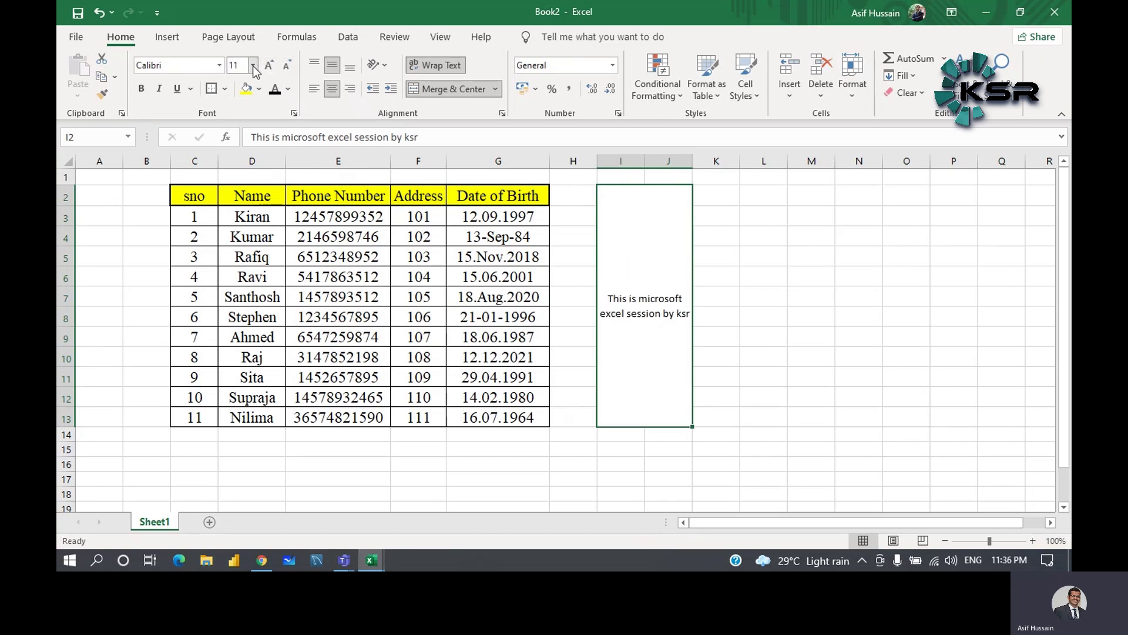
- Set the block's font size to 14 so the sentence wraps over three lines
{"action": "left_click", "coordinate": [254, 66]}
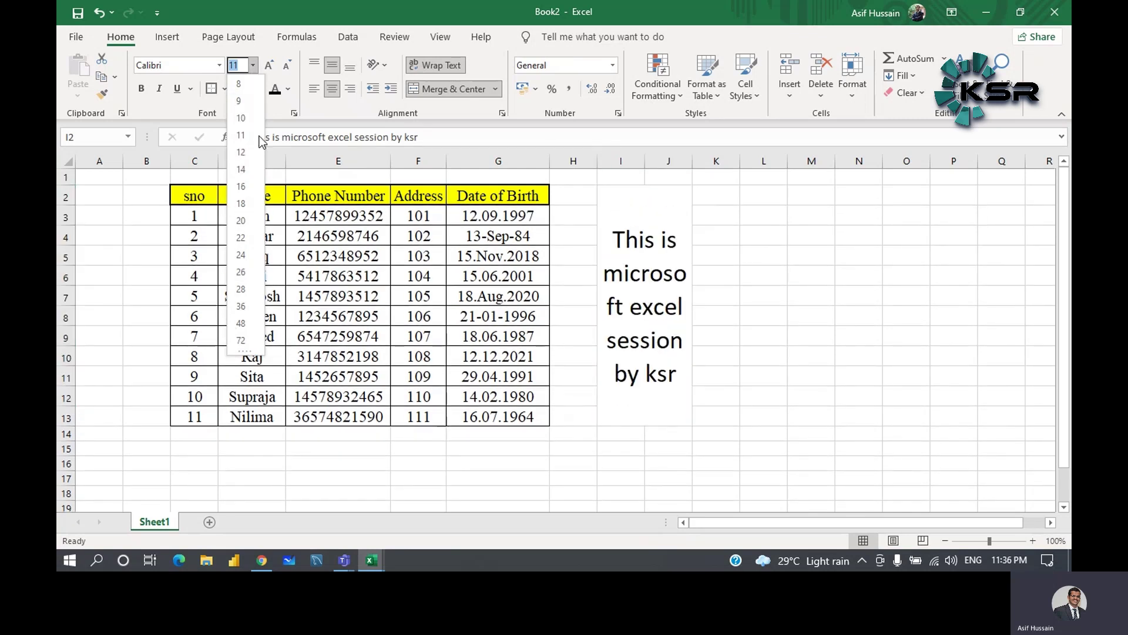
{"action": "left_click", "coordinate": [287, 65]}
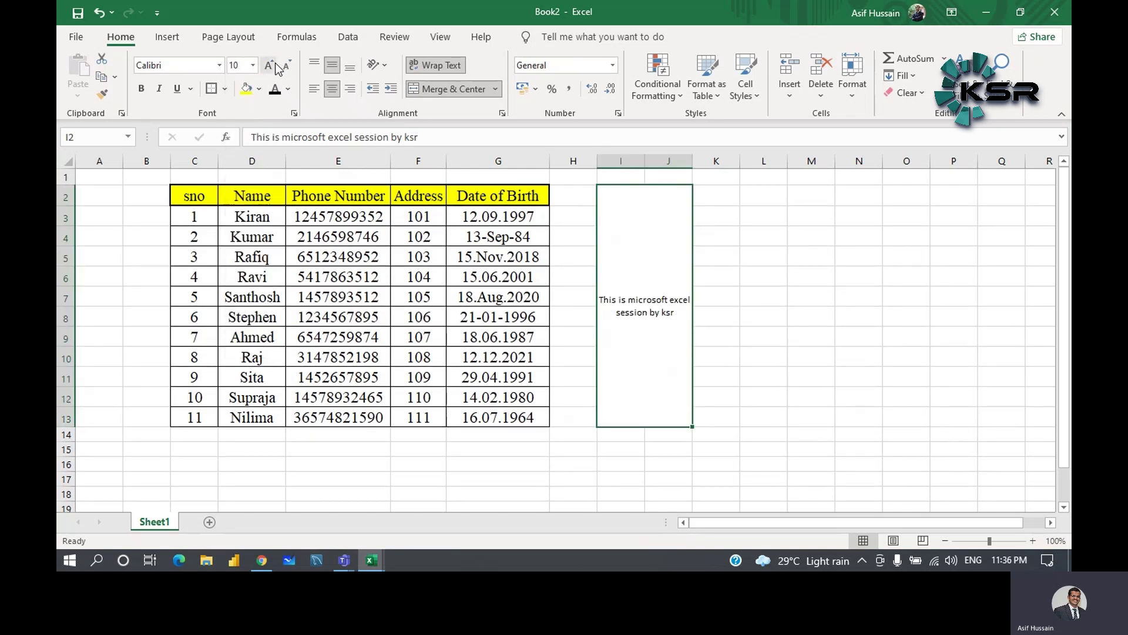
{"action": "left_click", "coordinate": [272, 65]}
{"action": "left_click", "coordinate": [288, 64]}
{"action": "left_click", "coordinate": [271, 66]}
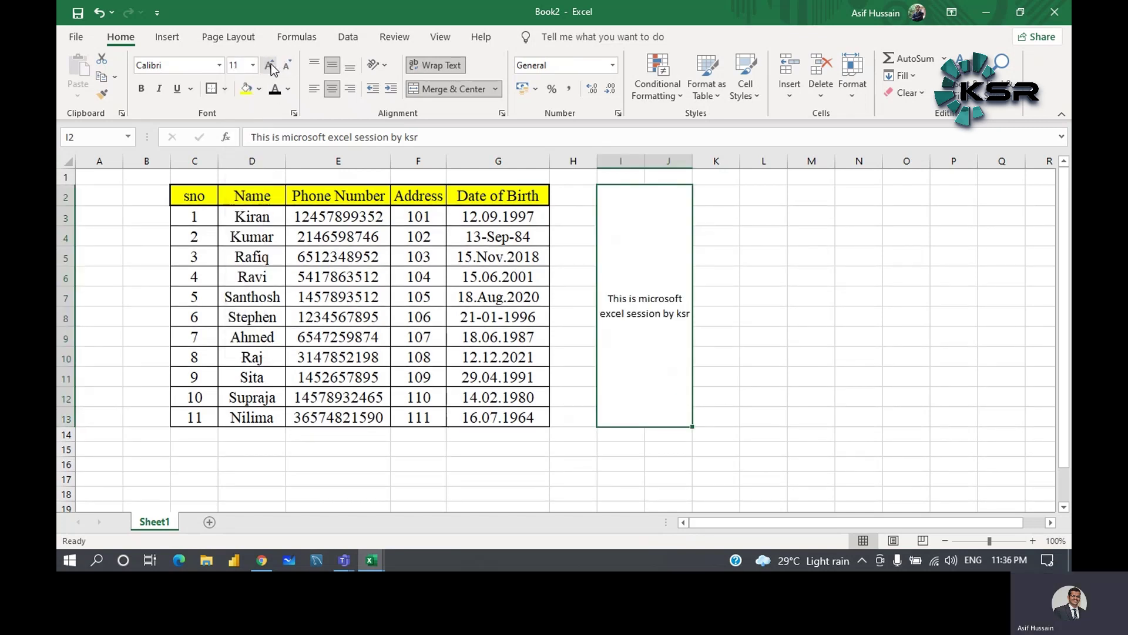
{"action": "left_click", "coordinate": [270, 66]}
{"action": "left_click", "coordinate": [271, 66]}
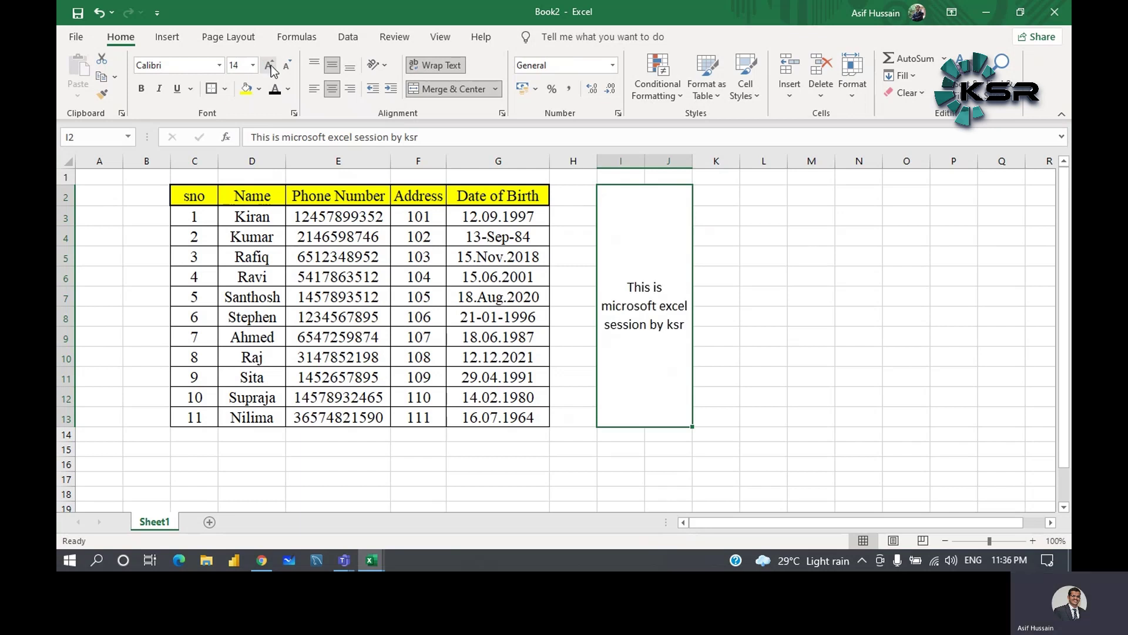
{"action": "left_click", "coordinate": [773, 316]}
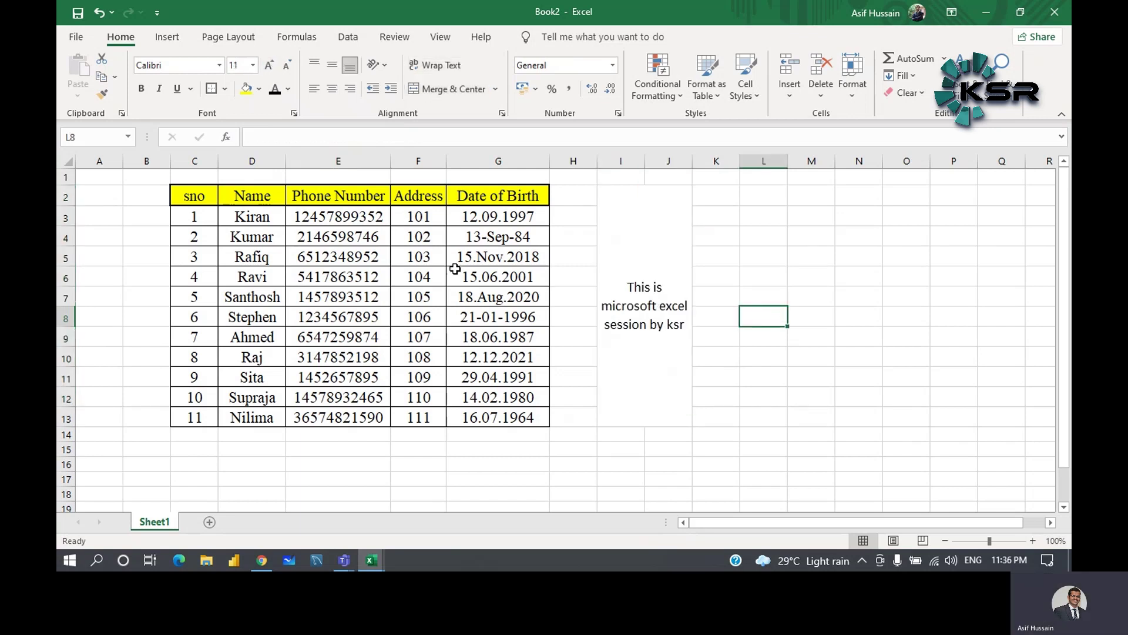
{"action": "left_click", "coordinate": [676, 288]}
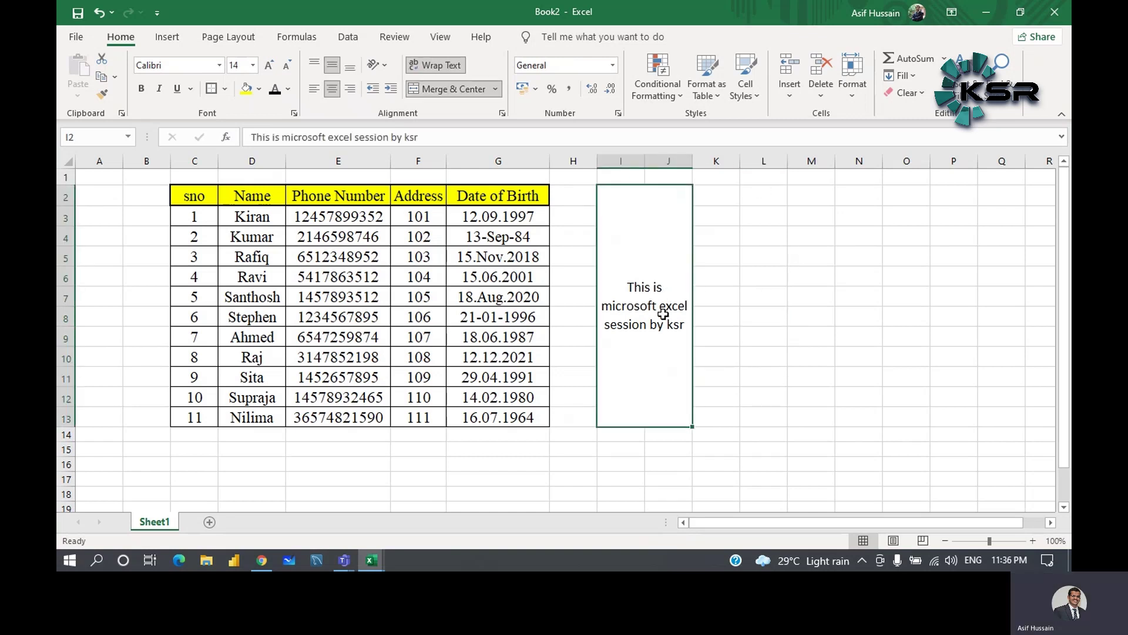
{"action": "left_click", "coordinate": [158, 90]}
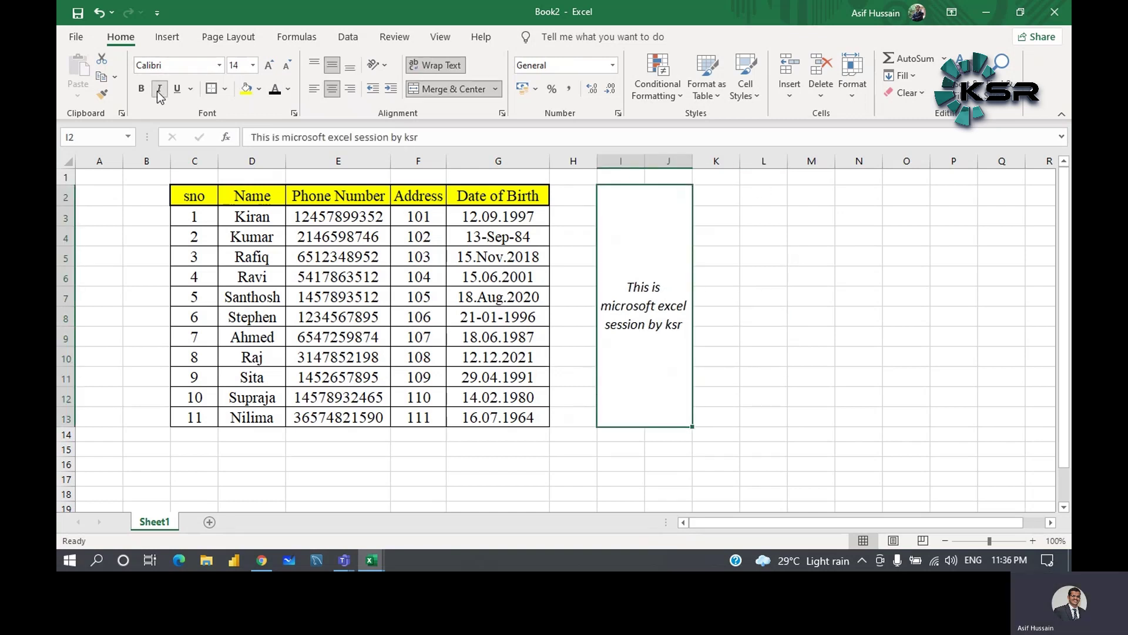
{"action": "left_click", "coordinate": [141, 90]}
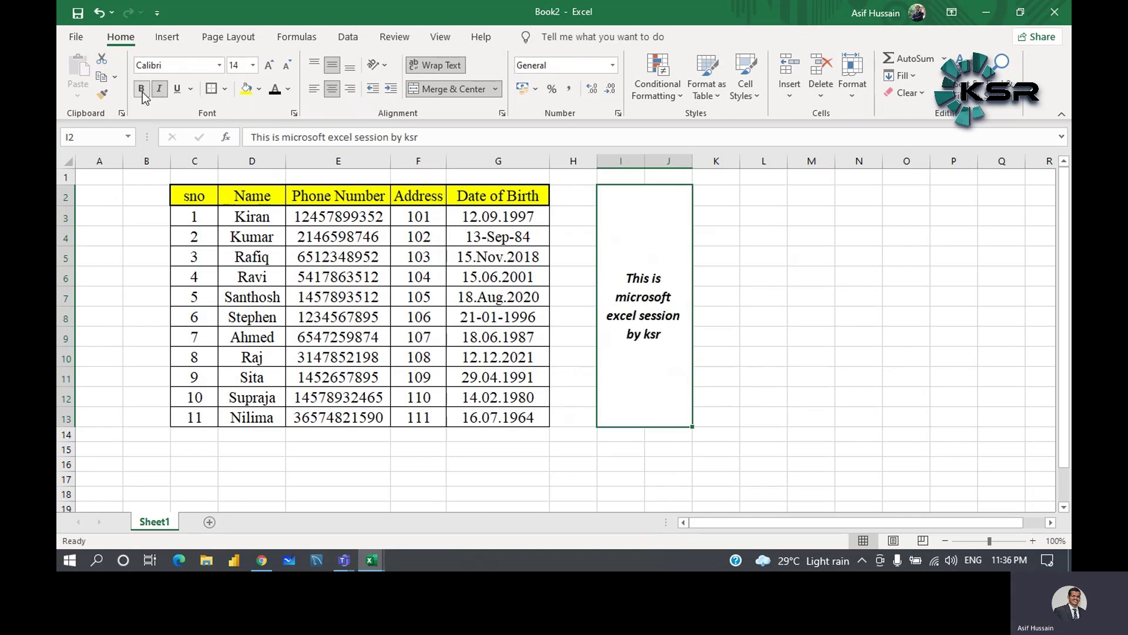
{"action": "left_click", "coordinate": [142, 89]}
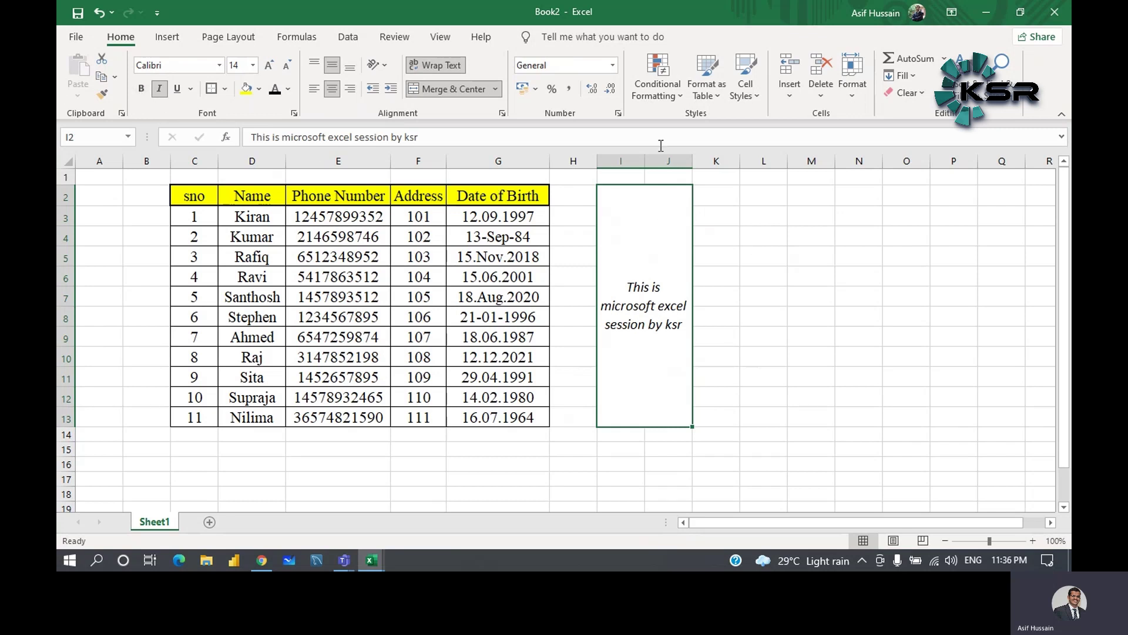
{"action": "left_click", "coordinate": [870, 232]}
{"action": "left_click", "coordinate": [635, 253]}
{"action": "key", "text": "ctrl+b"}
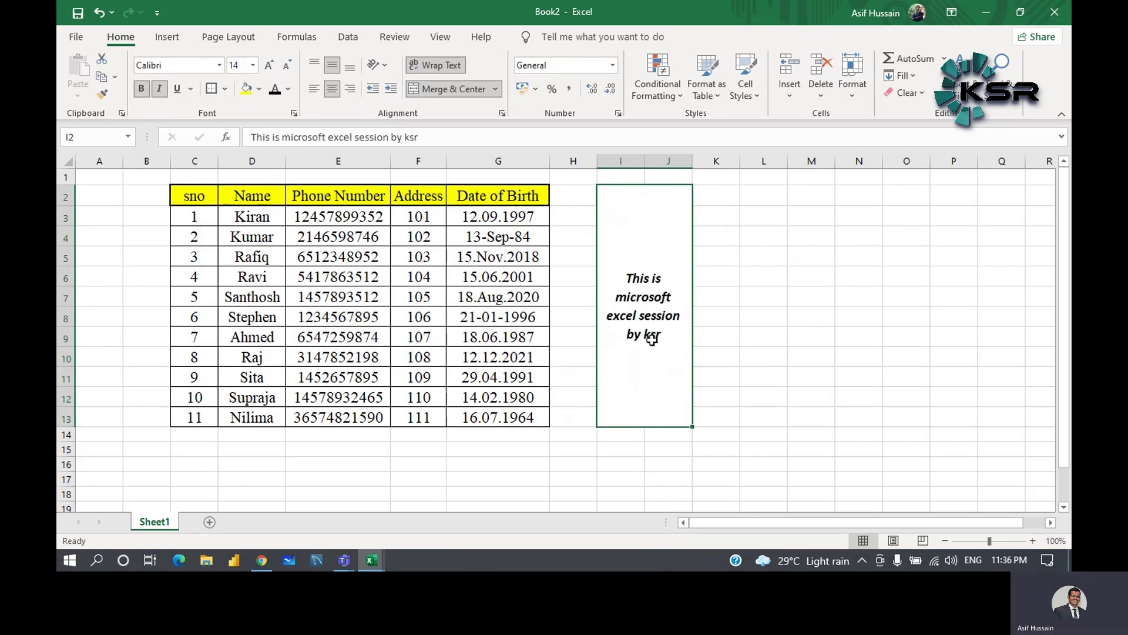
{"action": "key", "text": "ctrl+b"}
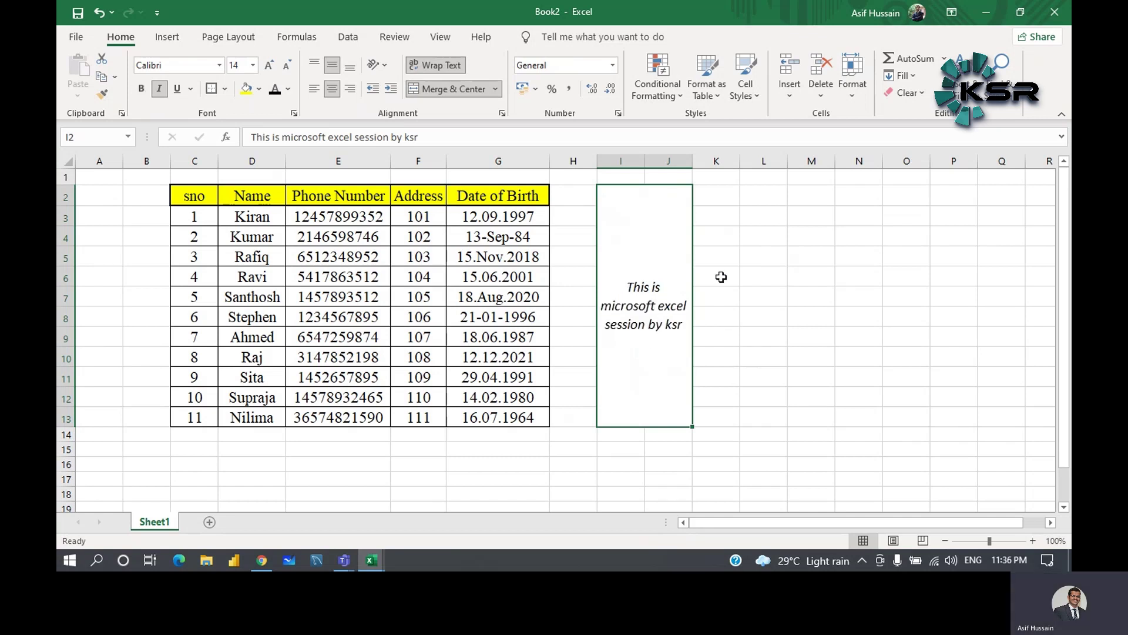
{"action": "left_click", "coordinate": [721, 278]}
{"action": "left_click", "coordinate": [667, 292]}
{"action": "key", "text": "ctrl+i"}
{"action": "key", "text": "ctrl+i"}
{"action": "key", "text": "ctrl+i"}
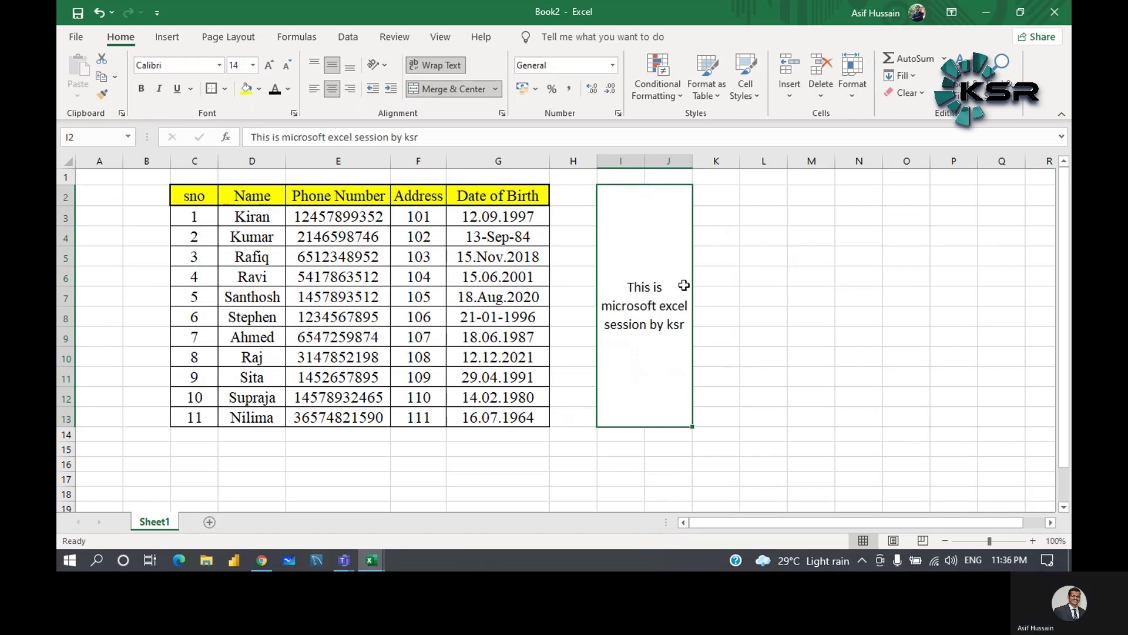
{"action": "left_click", "coordinate": [726, 276]}
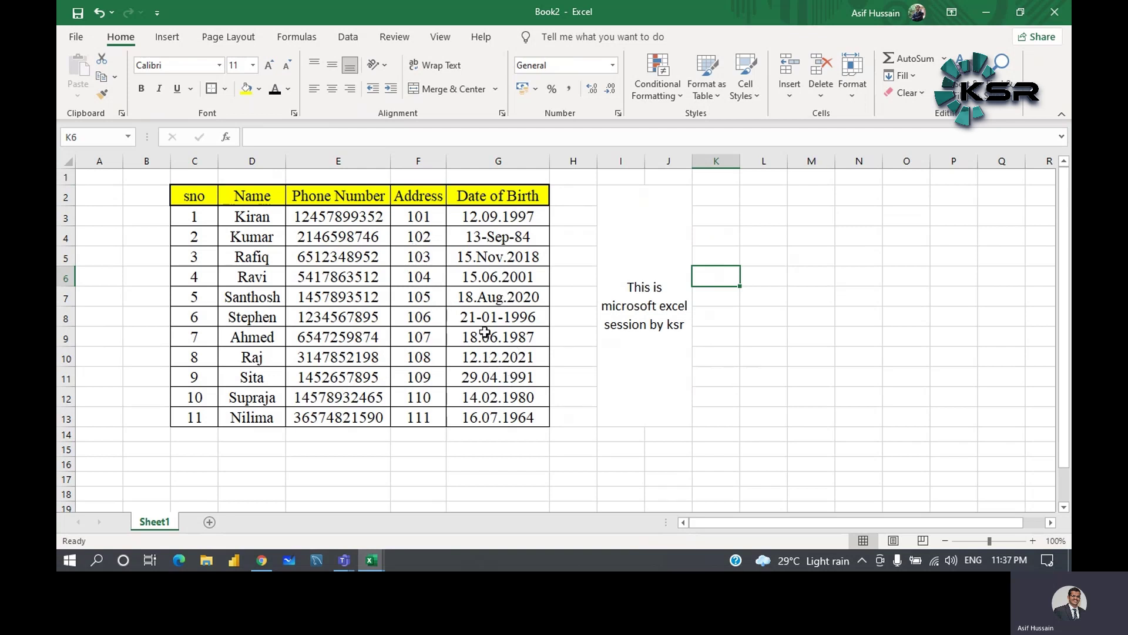
{"action": "left_click", "coordinate": [120, 256]}
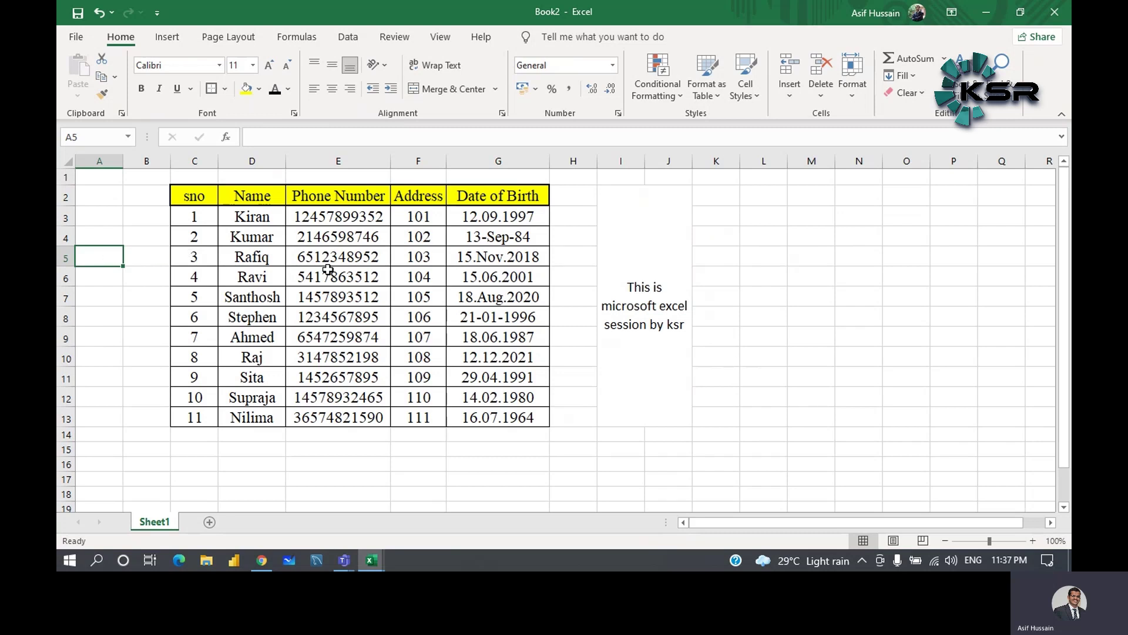
{"action": "left_click", "coordinate": [271, 159]}
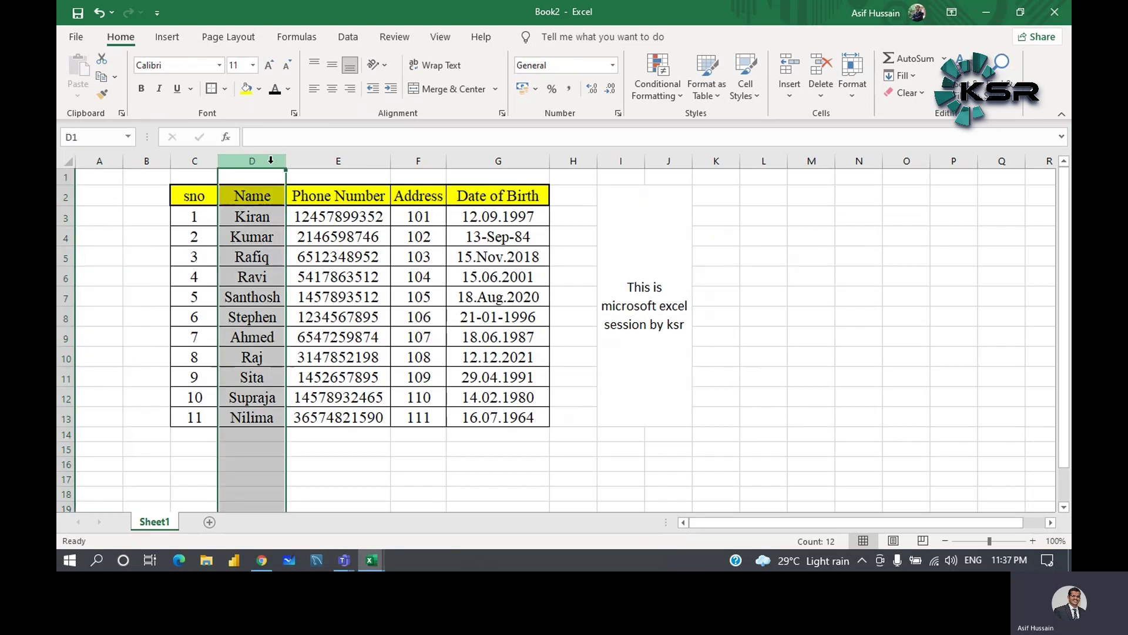
{"action": "right_click", "coordinate": [271, 161]}
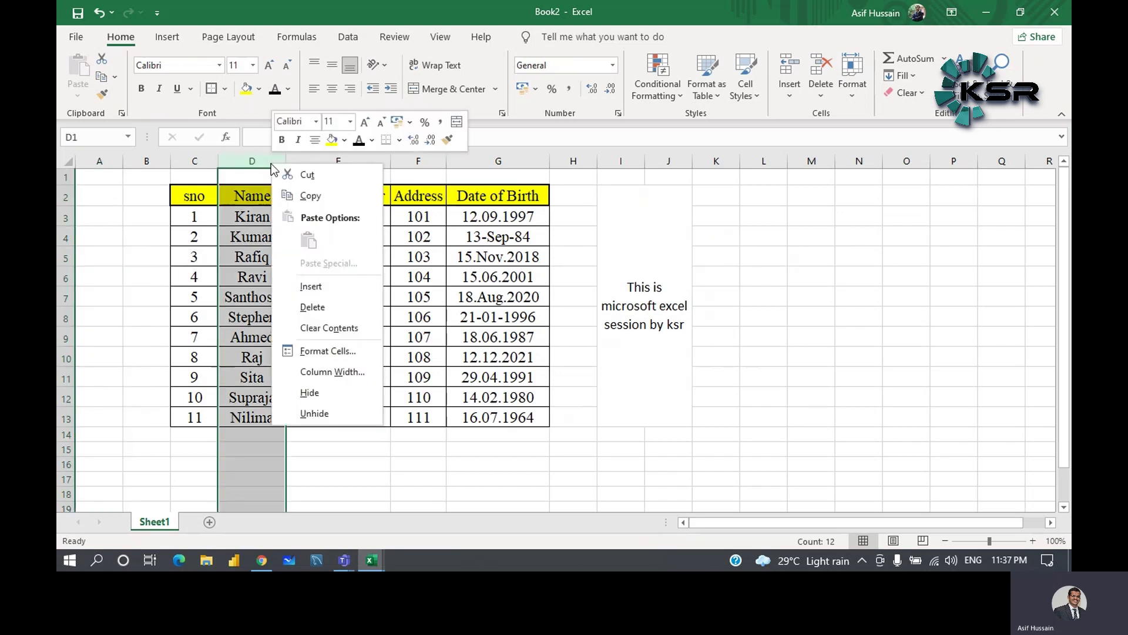
{"action": "left_click", "coordinate": [305, 287]}
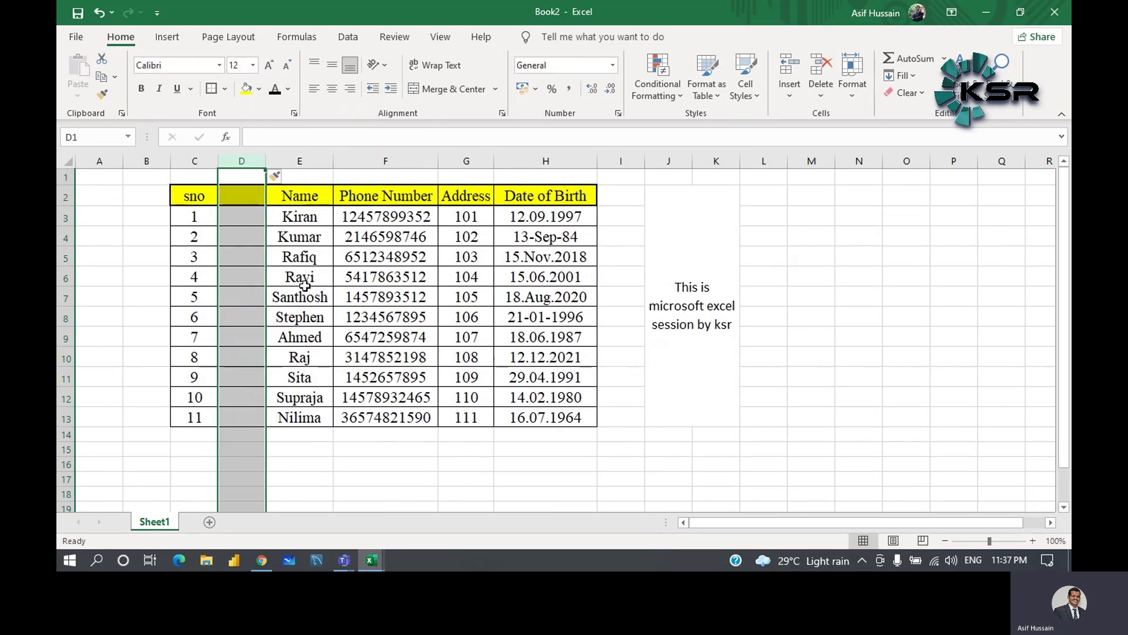
{"action": "right_click", "coordinate": [253, 160]}
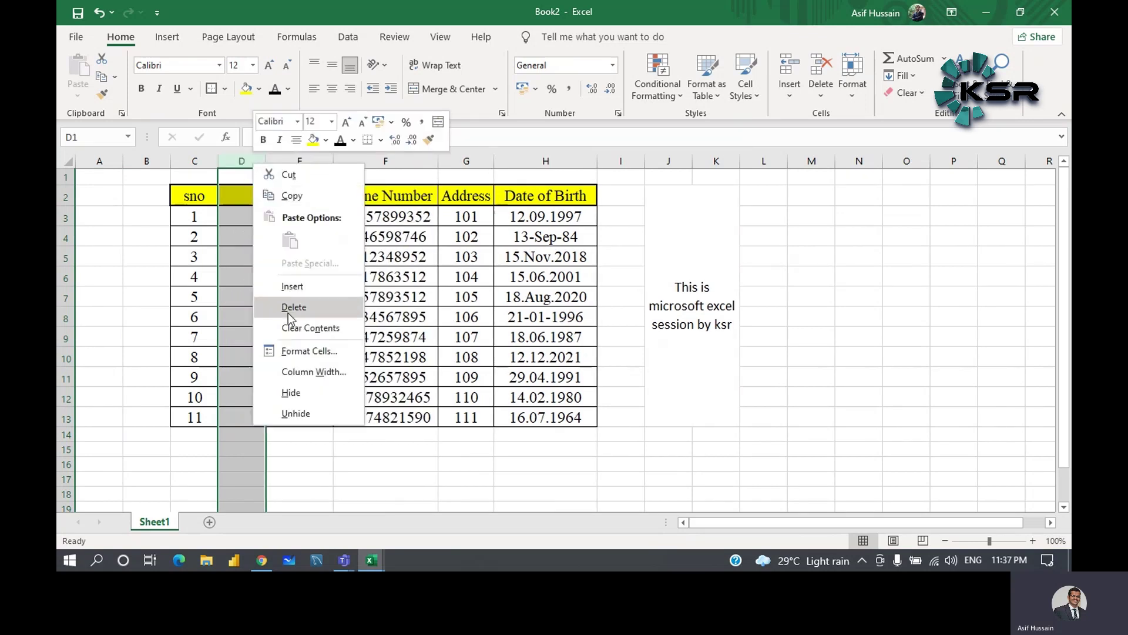
{"action": "left_click", "coordinate": [288, 313]}
{"action": "left_click", "coordinate": [405, 237]}
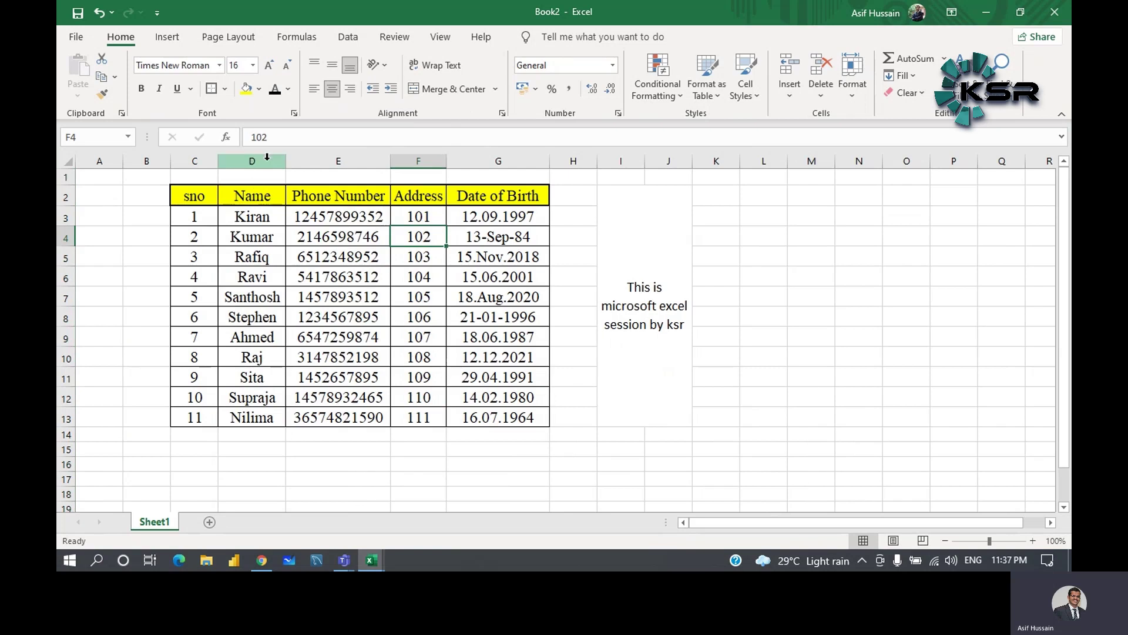
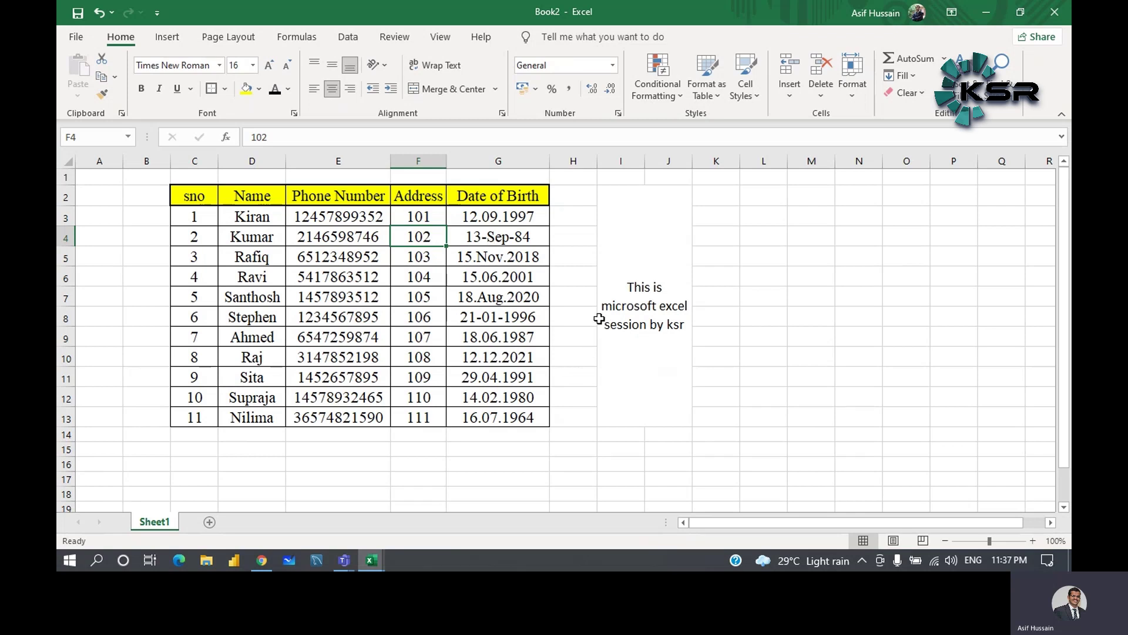
- Browse the Insert and Page Layout tabs, opening and closing the Colors theme list
{"action": "left_click", "coordinate": [182, 46]}
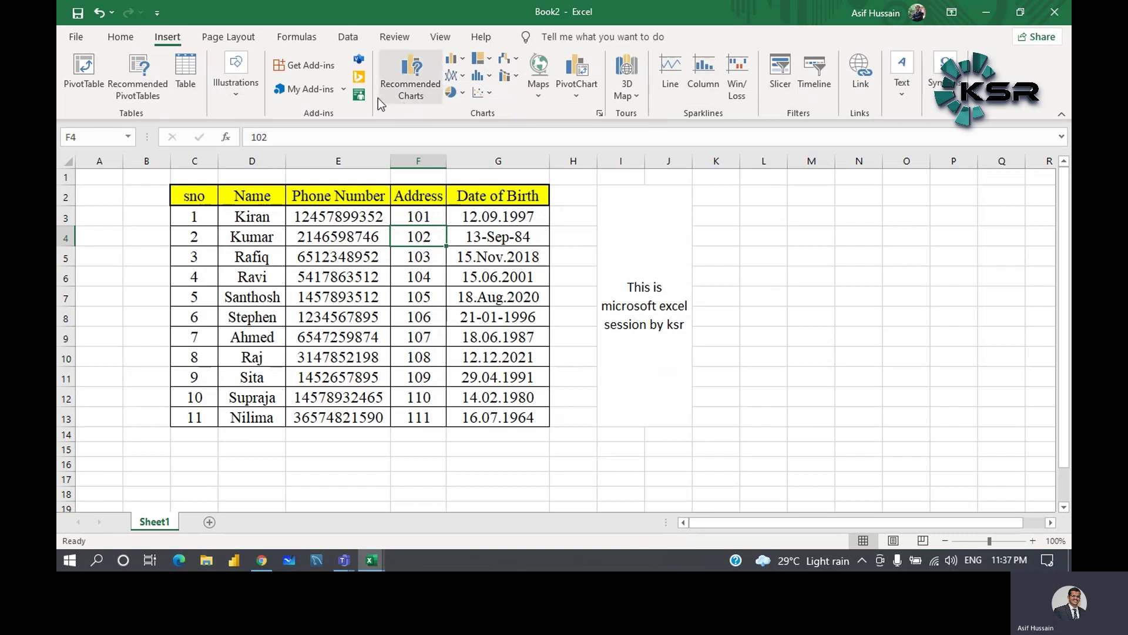
{"action": "left_click", "coordinate": [249, 42]}
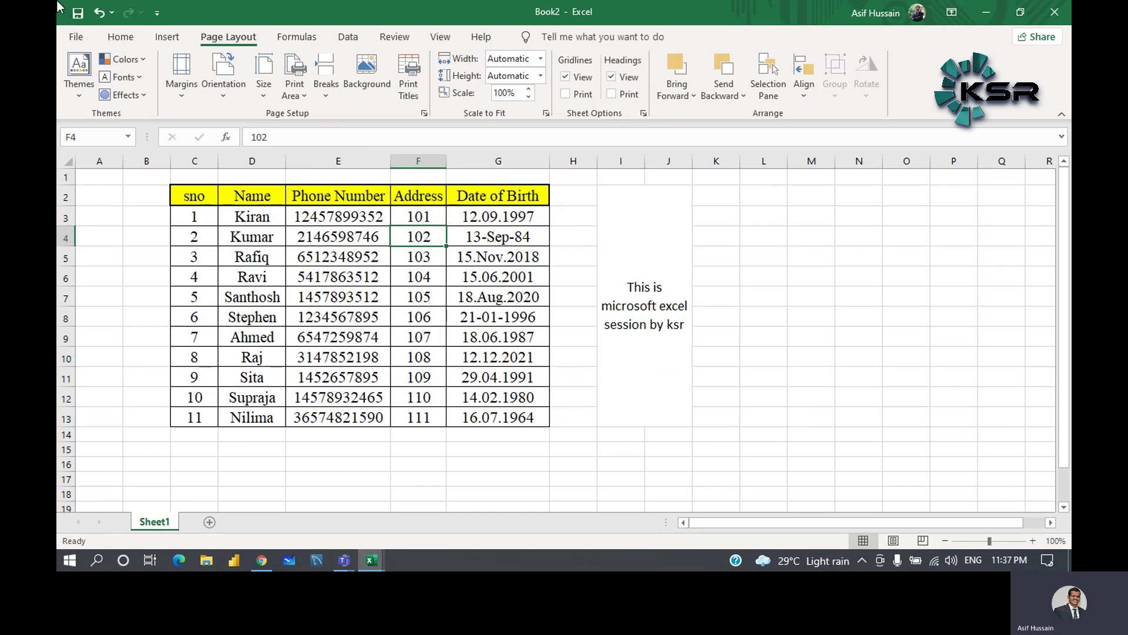
{"action": "left_click", "coordinate": [142, 60]}
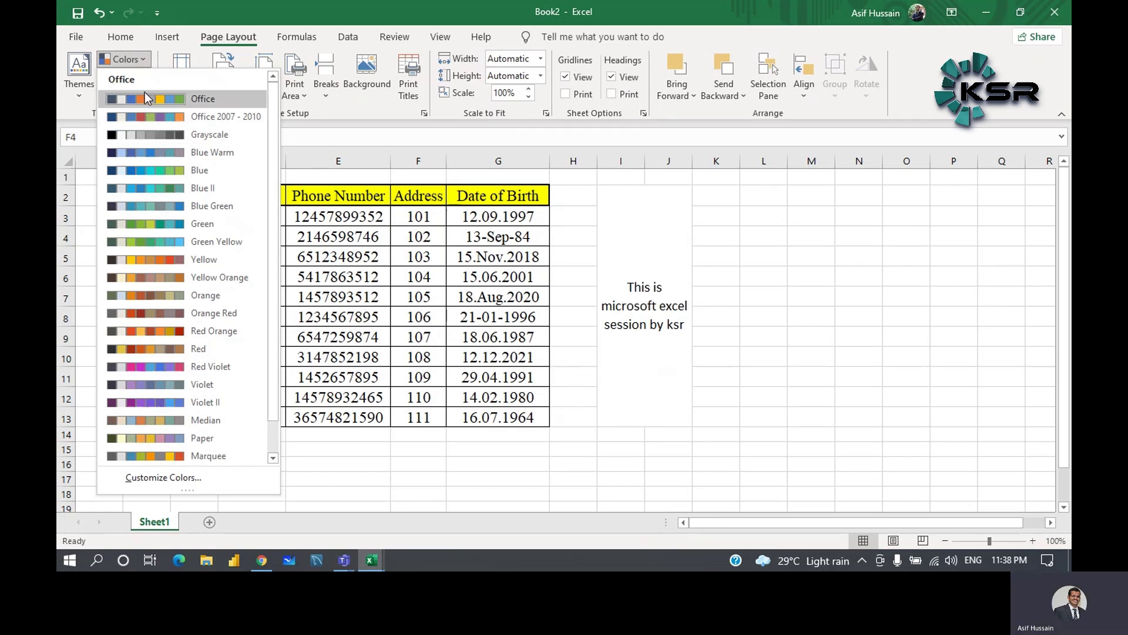
{"action": "left_click", "coordinate": [642, 223]}
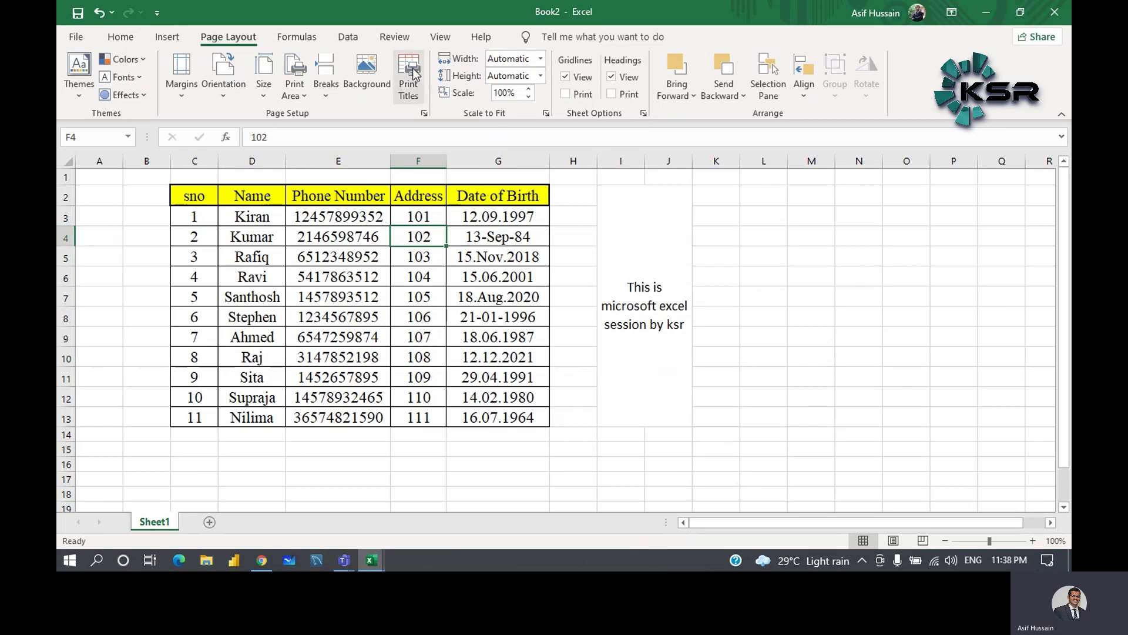
- Start a Background picture from a file, cancel it, and show the Formulas tab
{"action": "left_click", "coordinate": [369, 79]}
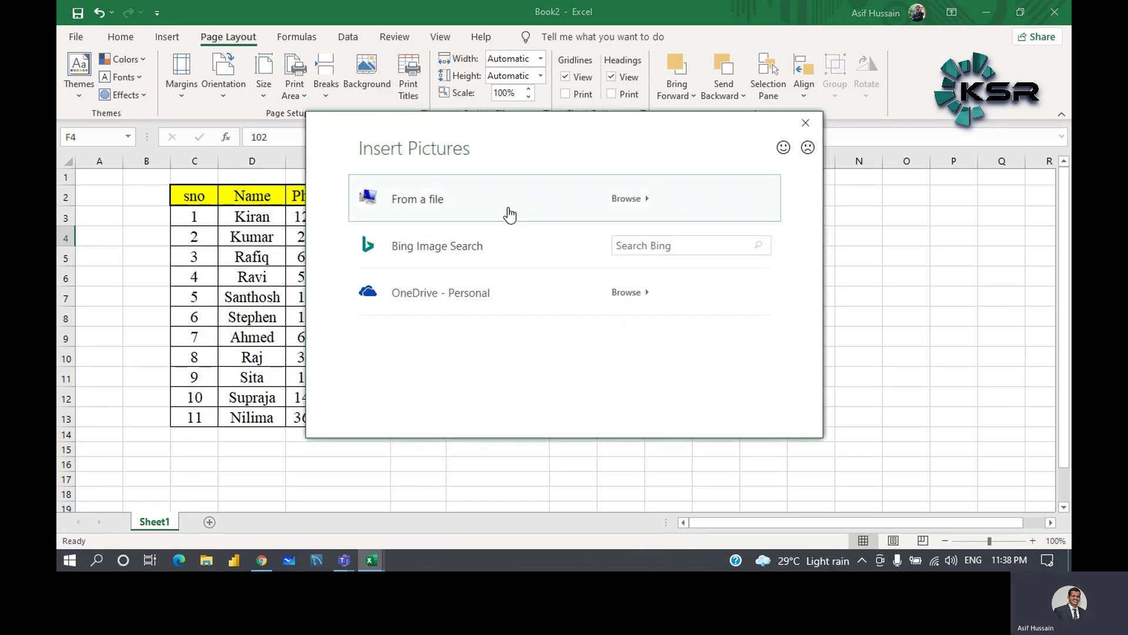
{"action": "left_click", "coordinate": [509, 216]}
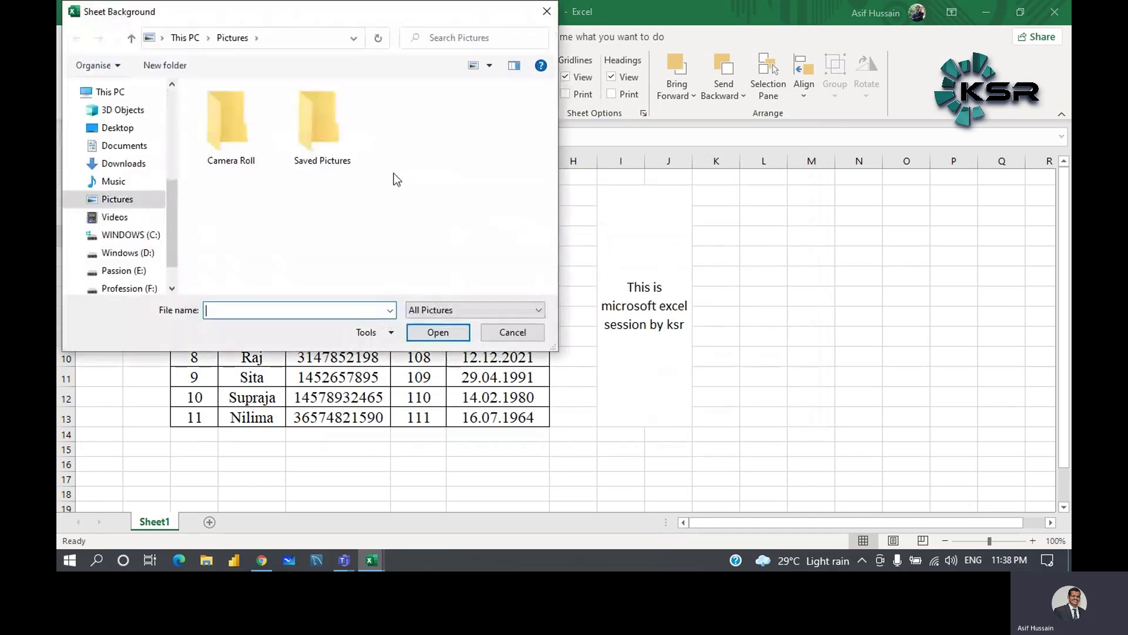
{"action": "left_click", "coordinate": [546, 11]}
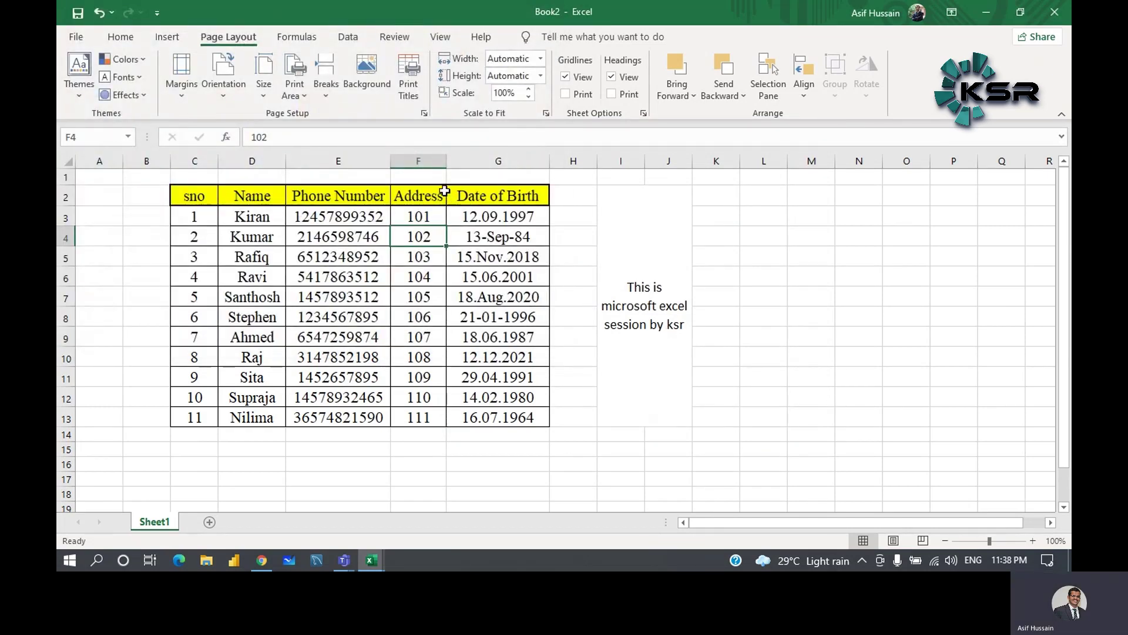
{"action": "left_click", "coordinate": [322, 36]}
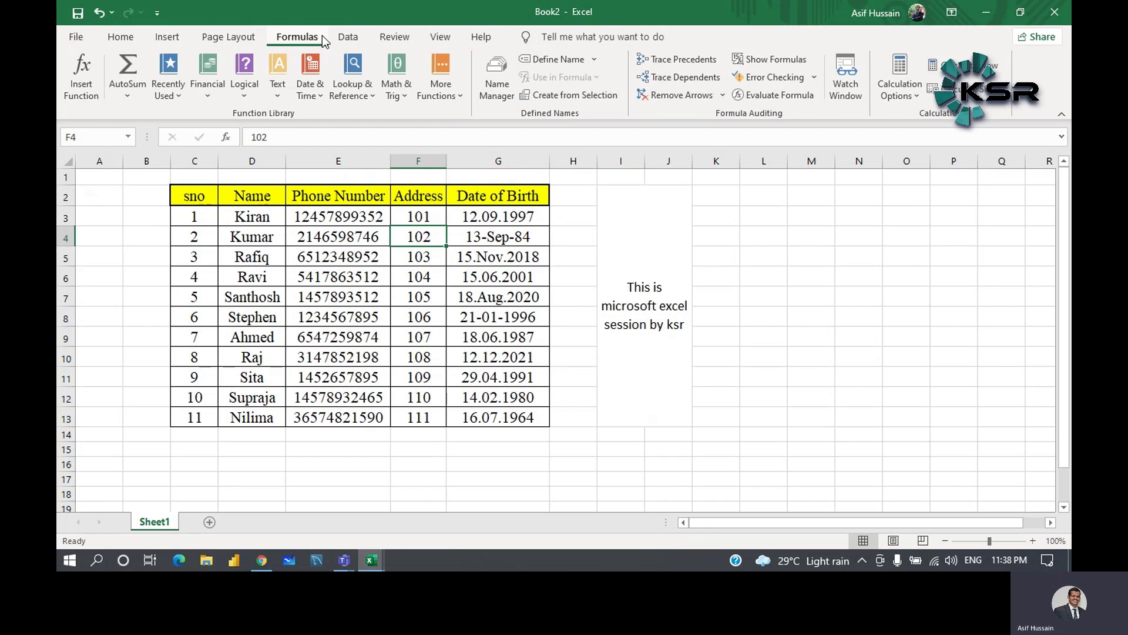
- Browse the AutoSum, Financial, Logical and Text function lists
{"action": "left_click", "coordinate": [126, 94]}
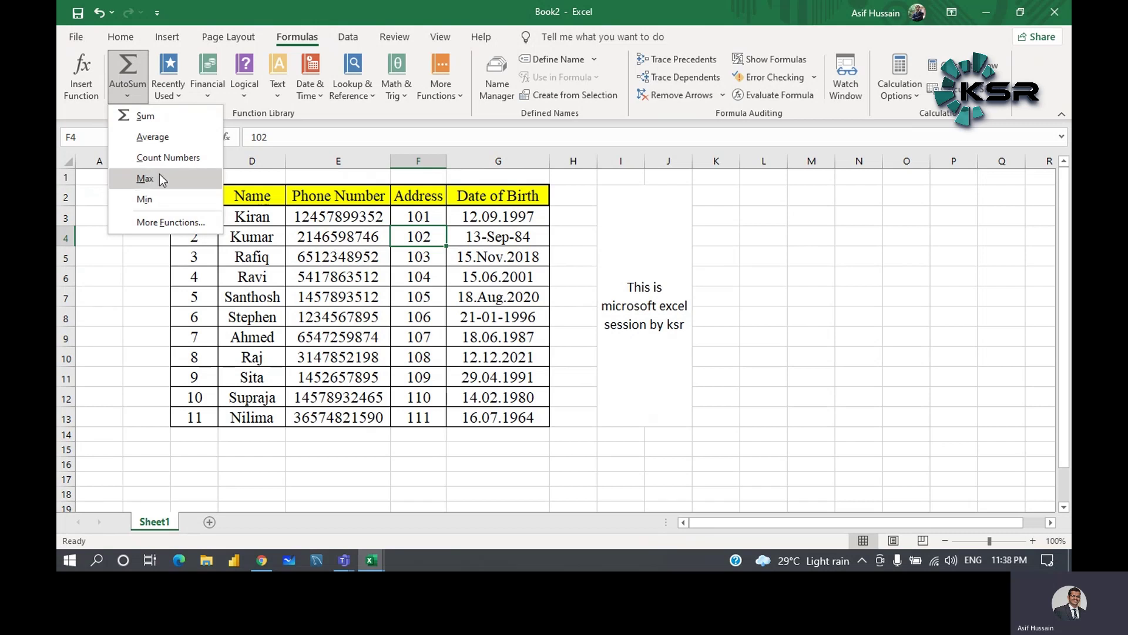
{"action": "left_click", "coordinate": [211, 94]}
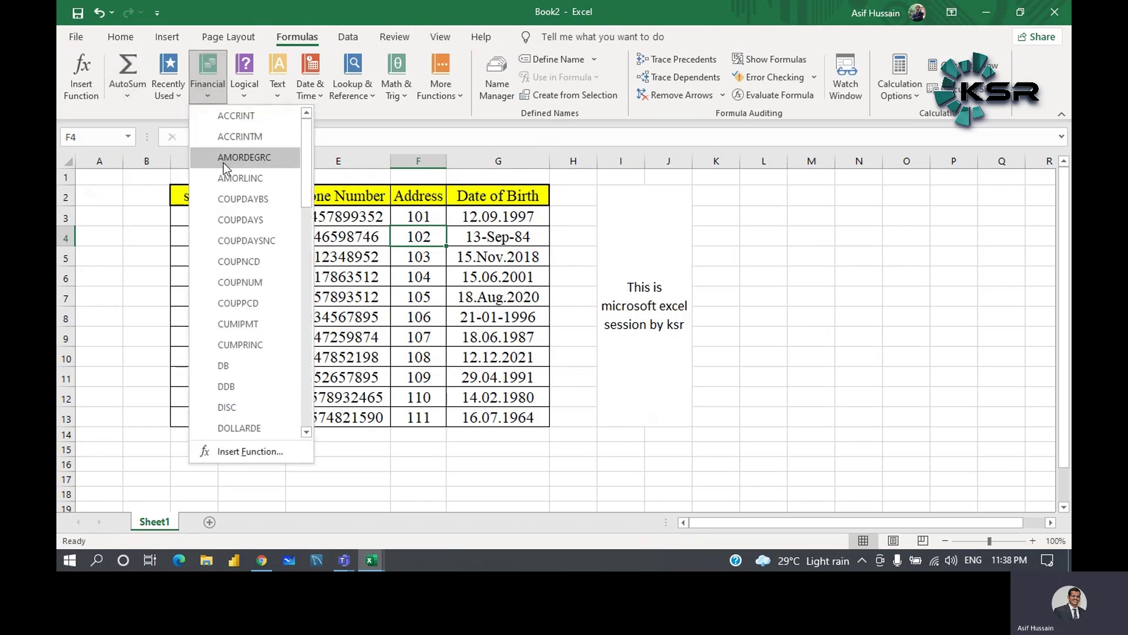
{"action": "scroll", "coordinate": [260, 287], "scroll_direction": "down", "scroll_amount": 1}
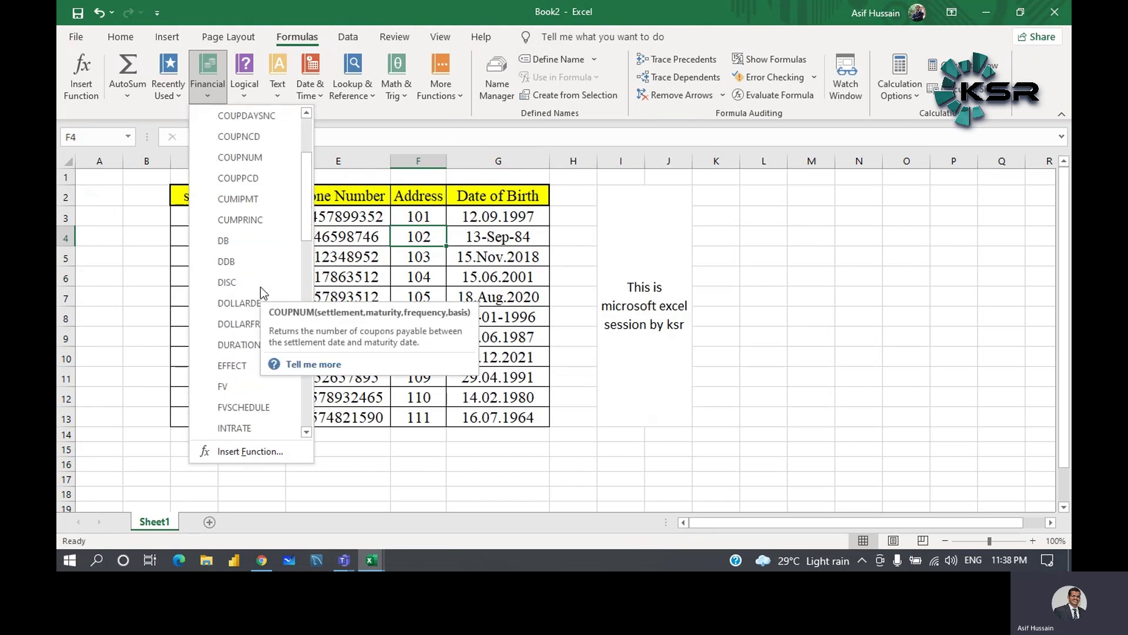
{"action": "left_click", "coordinate": [249, 97]}
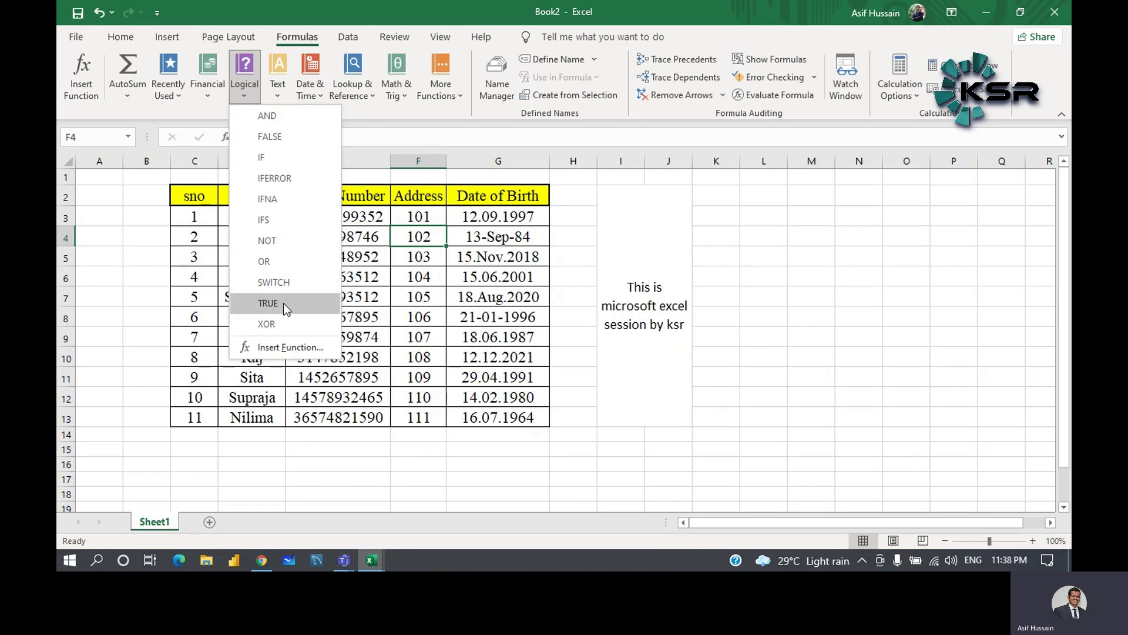
{"action": "left_click", "coordinate": [279, 92]}
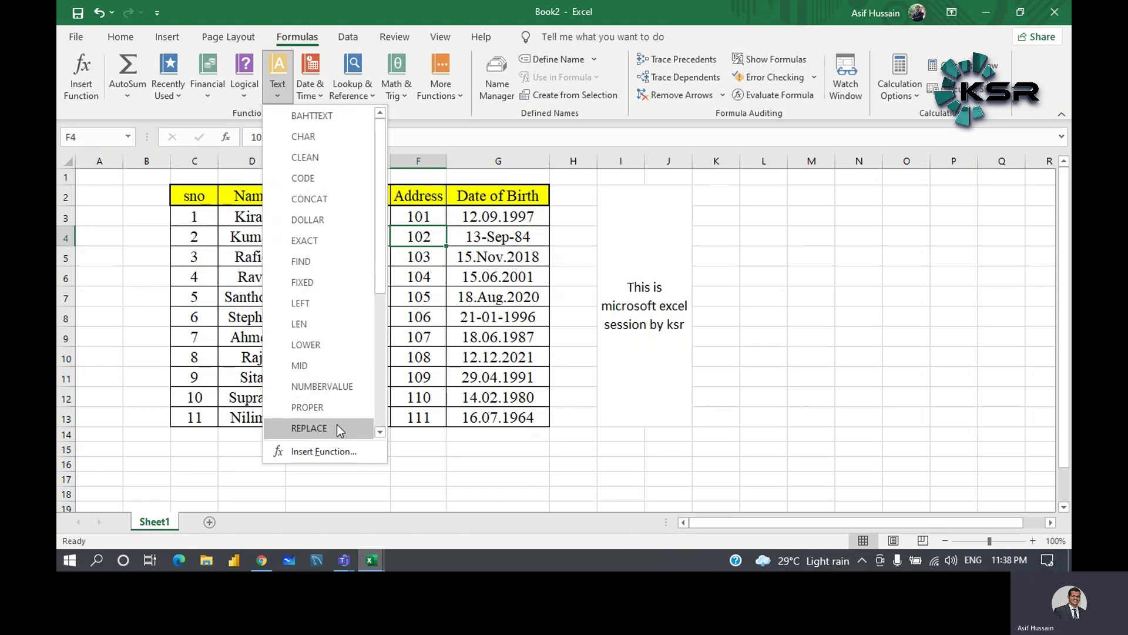
- Look through the Date & Time functions, close the list, and show the Data tab
{"action": "left_click", "coordinate": [322, 96]}
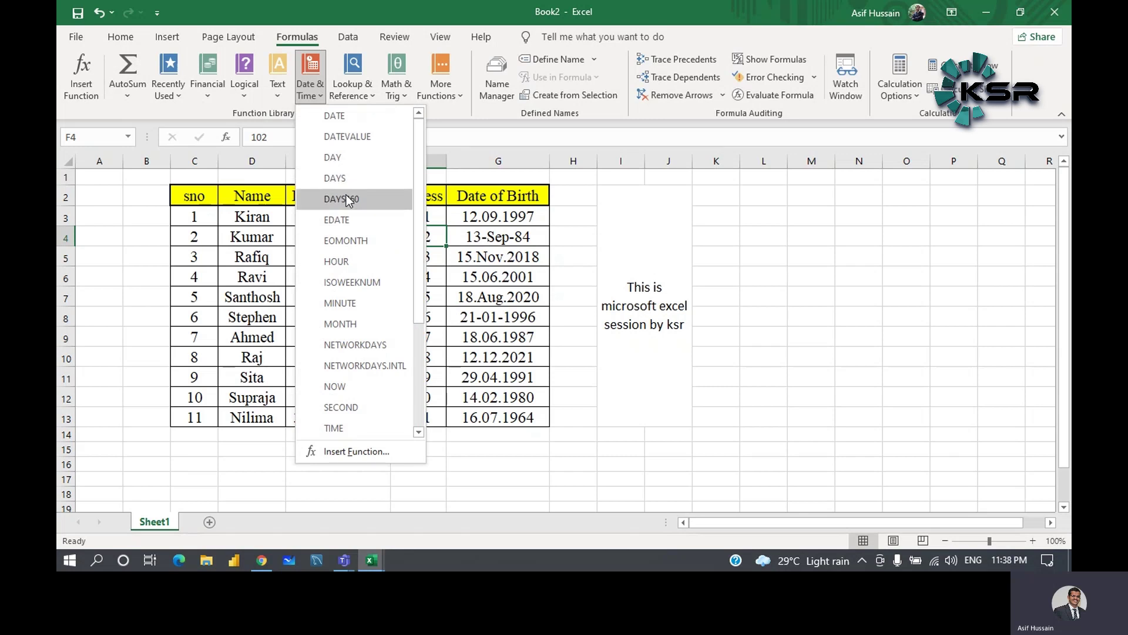
{"action": "mouse_move", "coordinate": [347, 197]}
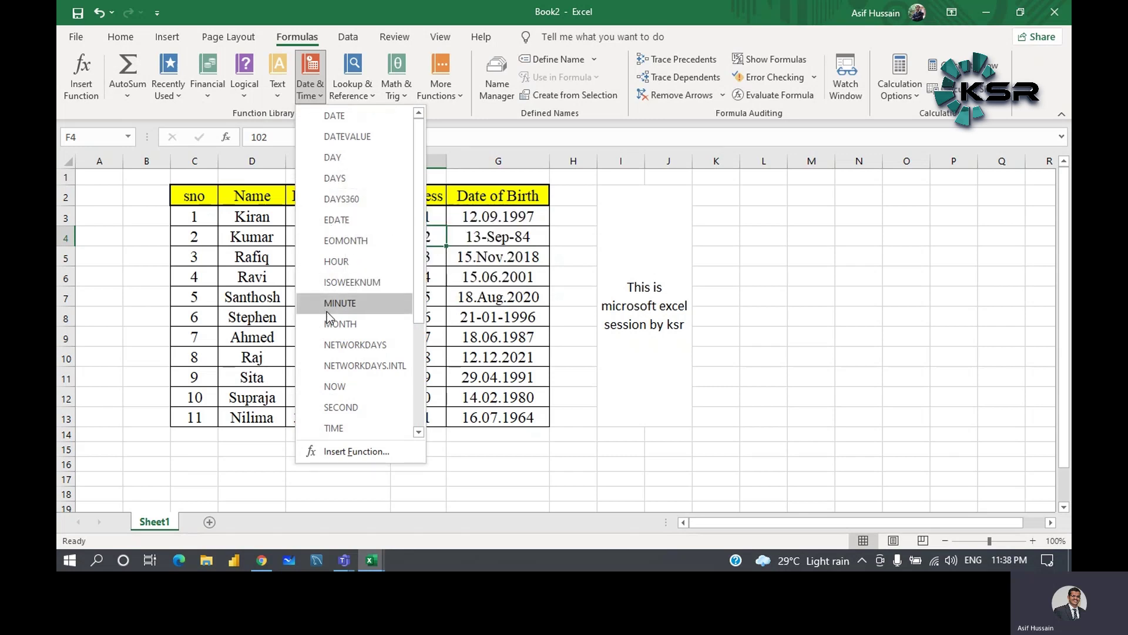
{"action": "mouse_move", "coordinate": [328, 310]}
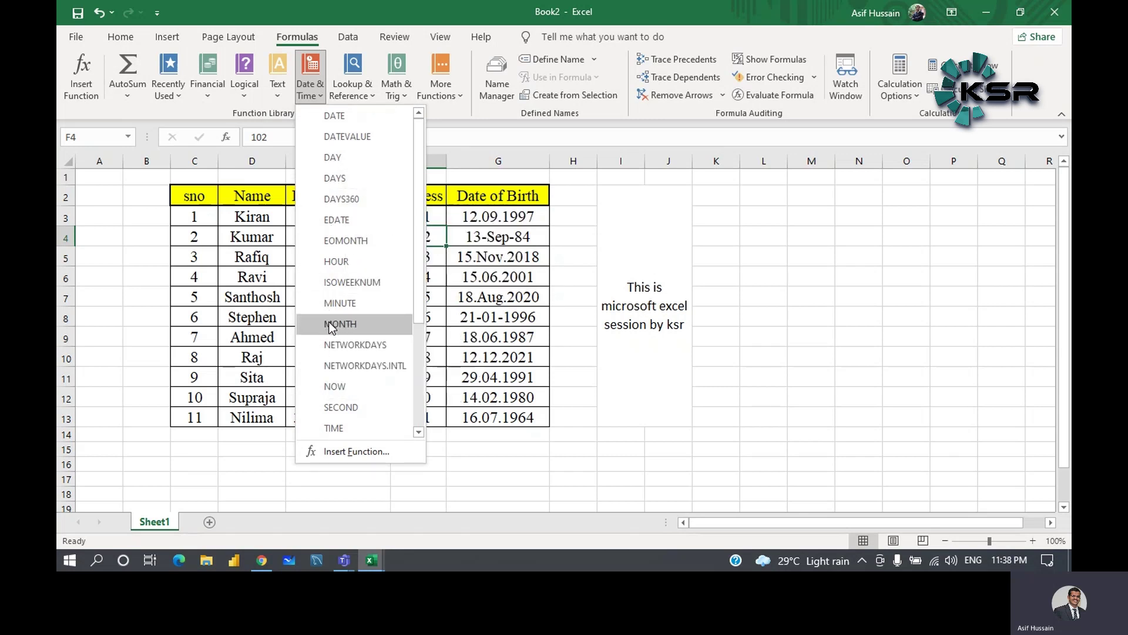
{"action": "left_click", "coordinate": [310, 77]}
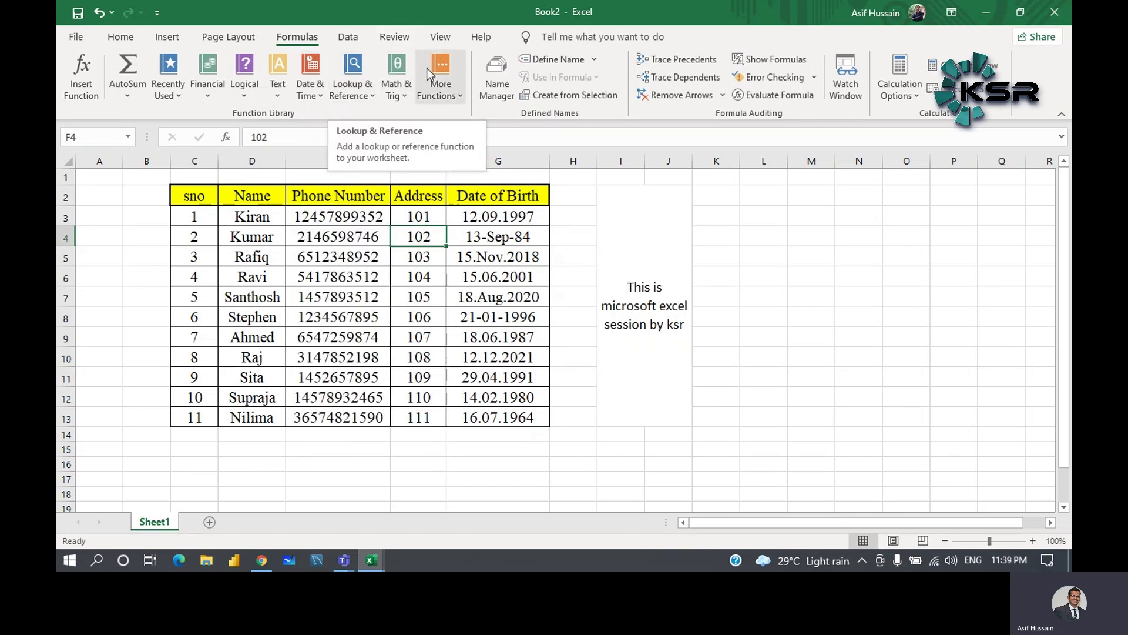
{"action": "left_click", "coordinate": [350, 38]}
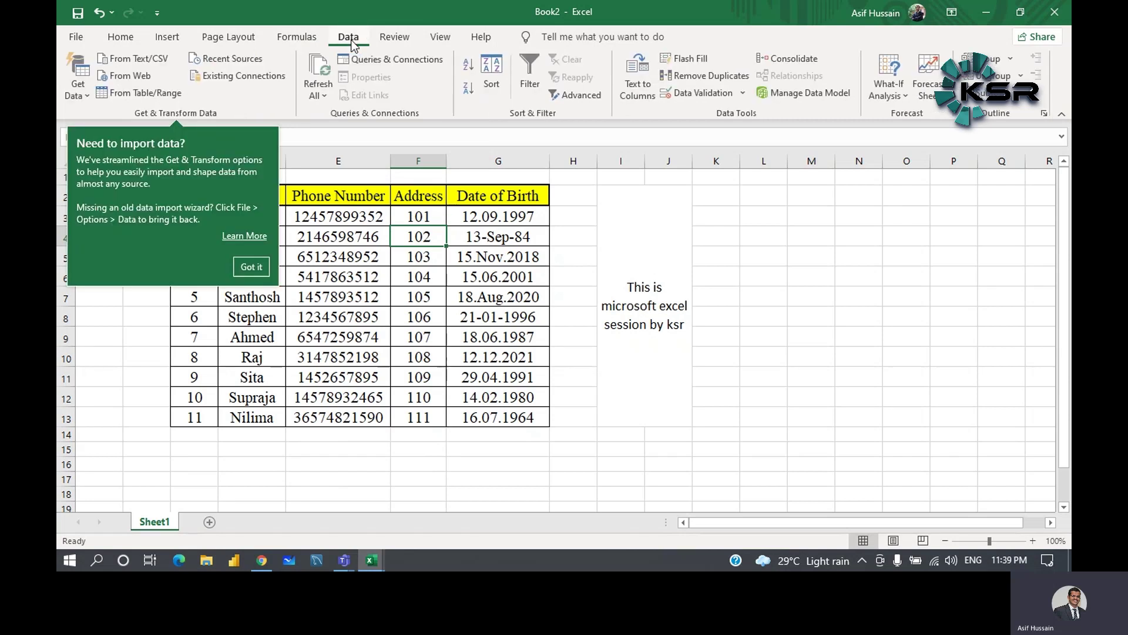
- Dismiss the data-import tip and briefly select, then clear, the table header row
{"action": "left_click", "coordinate": [626, 222]}
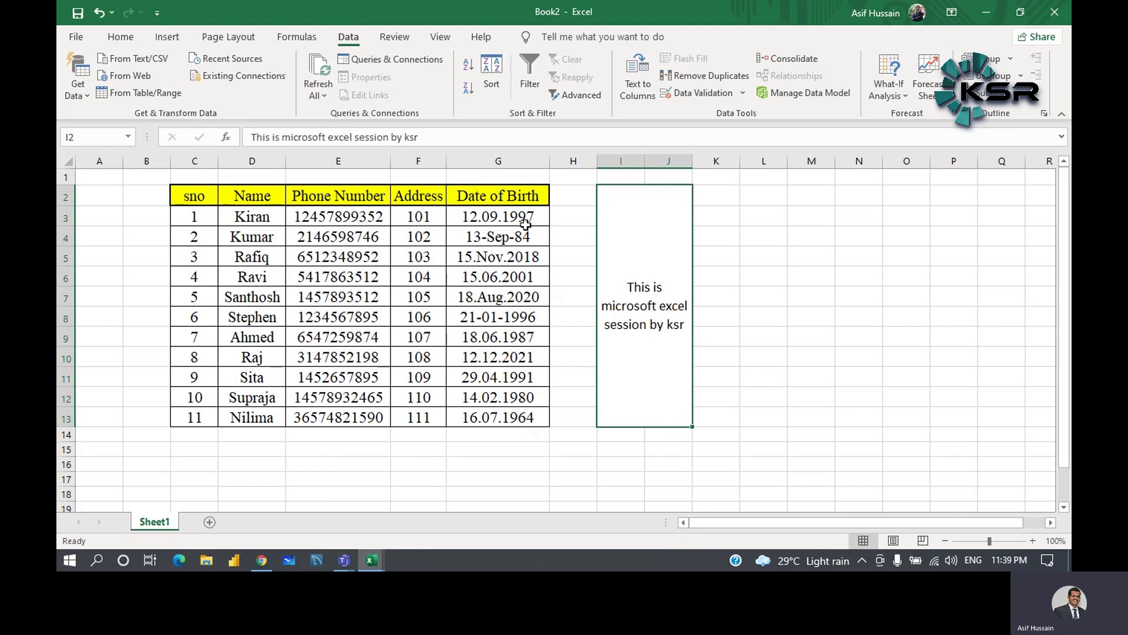
{"action": "left_click_drag", "start_coordinate": [171, 204], "coordinate": [529, 197]}
{"action": "left_click", "coordinate": [573, 224]}
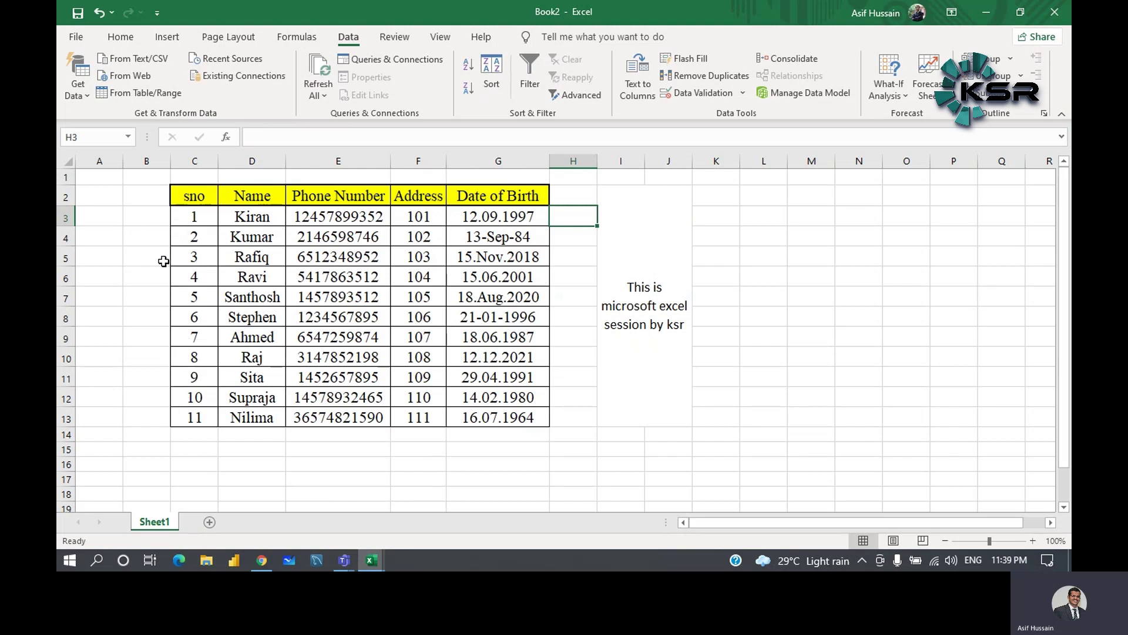
- Select A1:D1, check the date in G4, then select the header row sno to Date of Birth
{"action": "left_click_drag", "start_coordinate": [96, 178], "coordinate": [247, 177]}
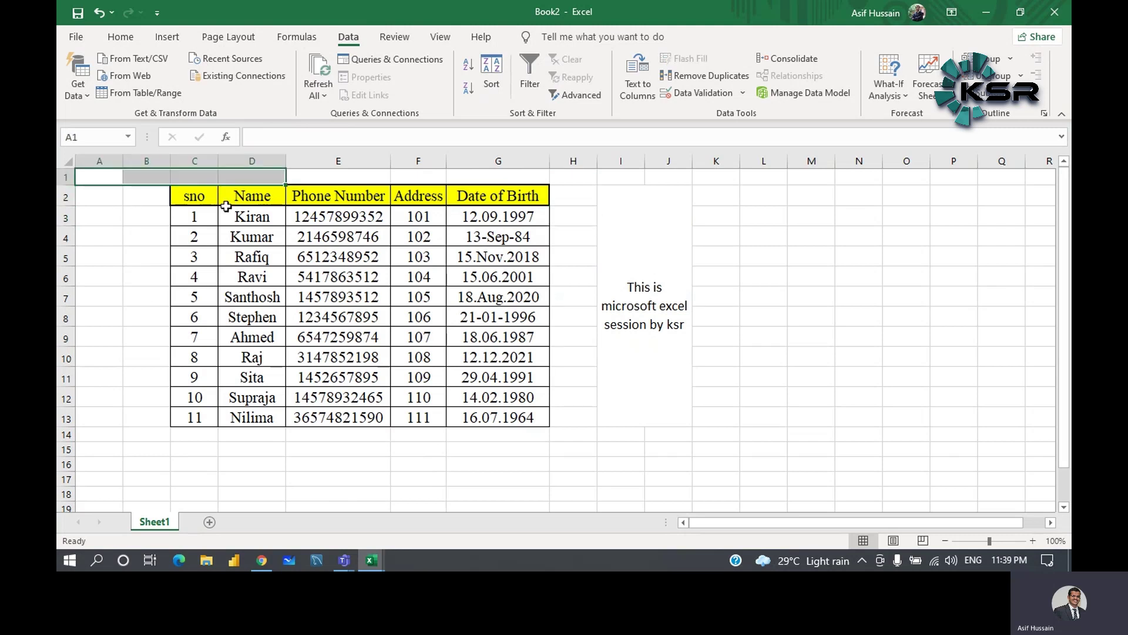
{"action": "scroll", "coordinate": [585, 278], "scroll_direction": "down", "scroll_amount": 5}
{"action": "scroll", "coordinate": [584, 277], "scroll_direction": "down", "scroll_amount": 8}
{"action": "scroll", "coordinate": [584, 277], "scroll_direction": "up", "scroll_amount": 13}
{"action": "left_click", "coordinate": [466, 238]}
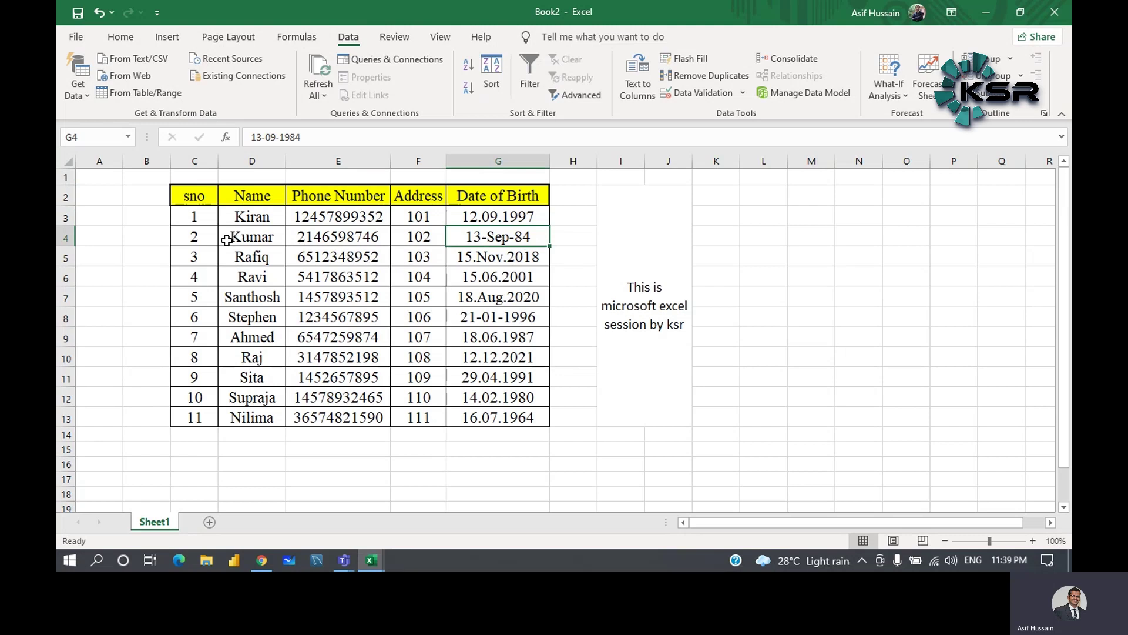
{"action": "left_click_drag", "start_coordinate": [197, 195], "coordinate": [497, 196]}
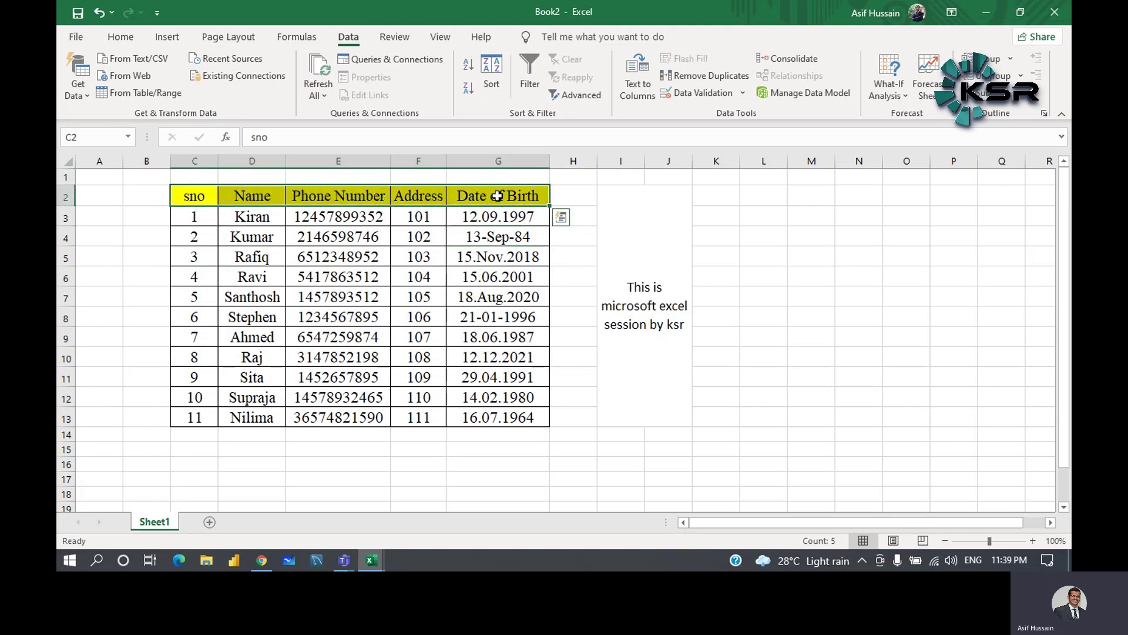
- Add filter dropdowns to the header and filter Date of Birth to only 15.Nov.2018
{"action": "left_click", "coordinate": [521, 93]}
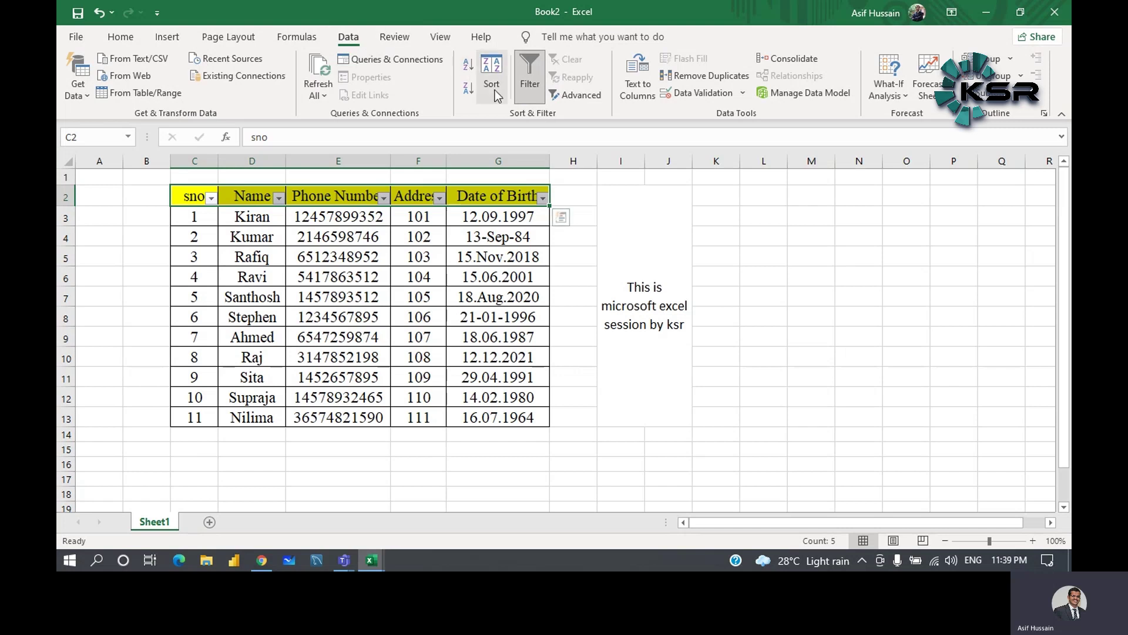
{"action": "left_click", "coordinate": [568, 271]}
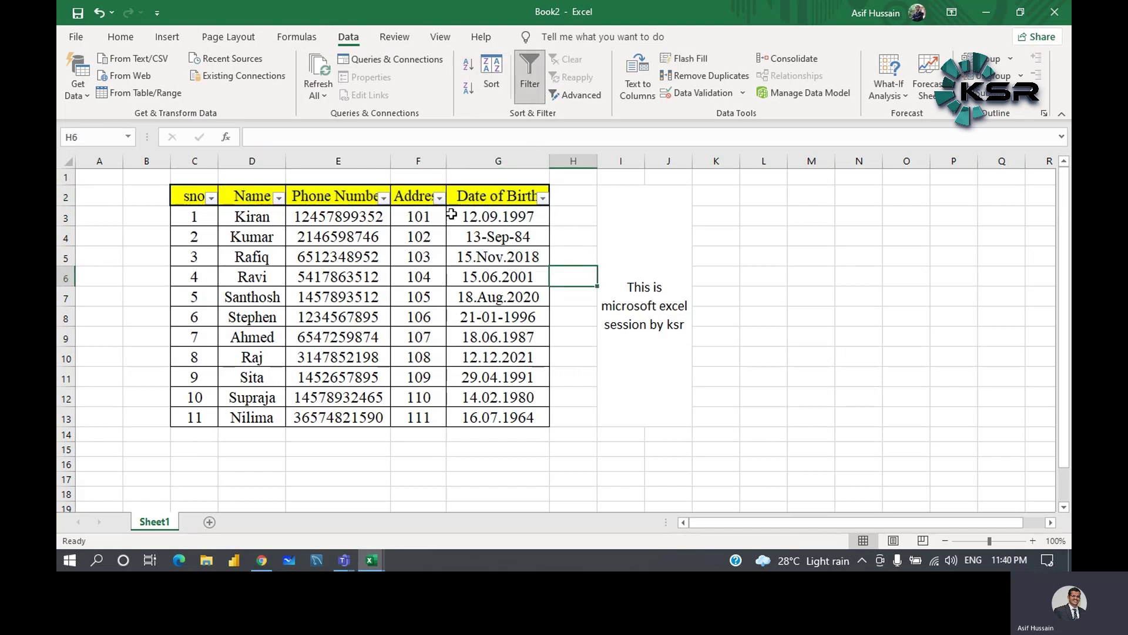
{"action": "left_click", "coordinate": [543, 198]}
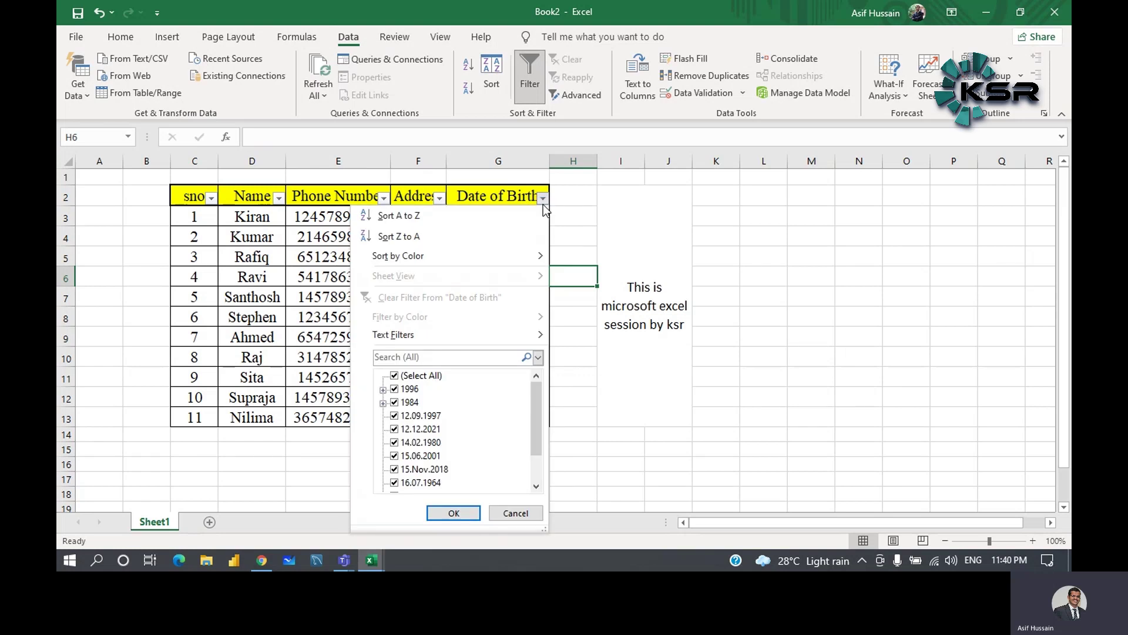
{"action": "left_click", "coordinate": [394, 377]}
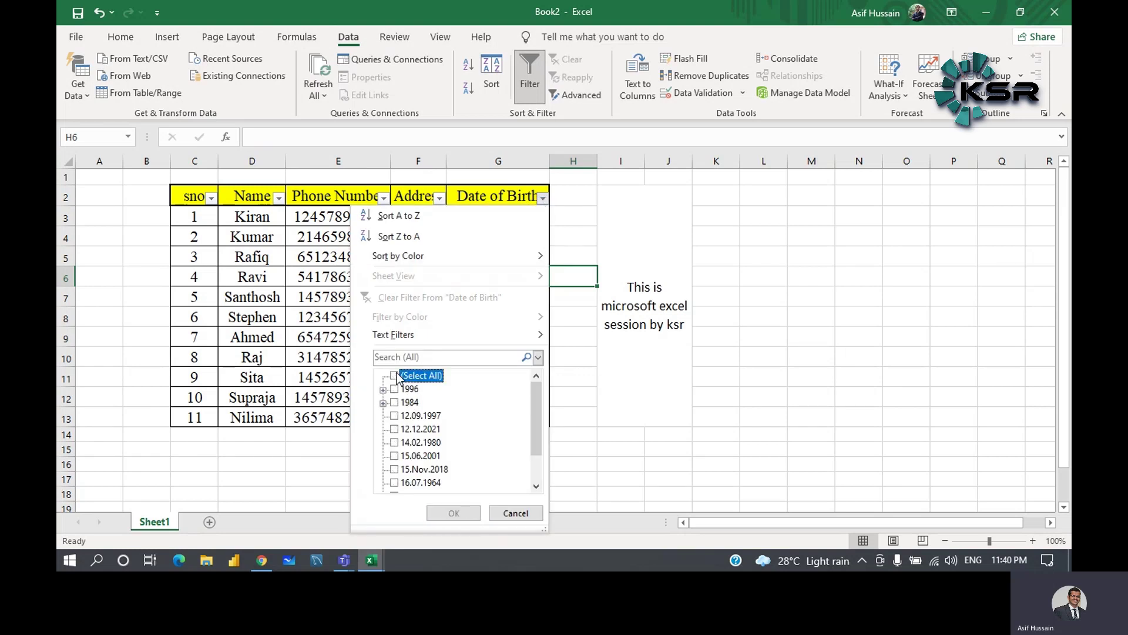
{"action": "left_click", "coordinate": [394, 469]}
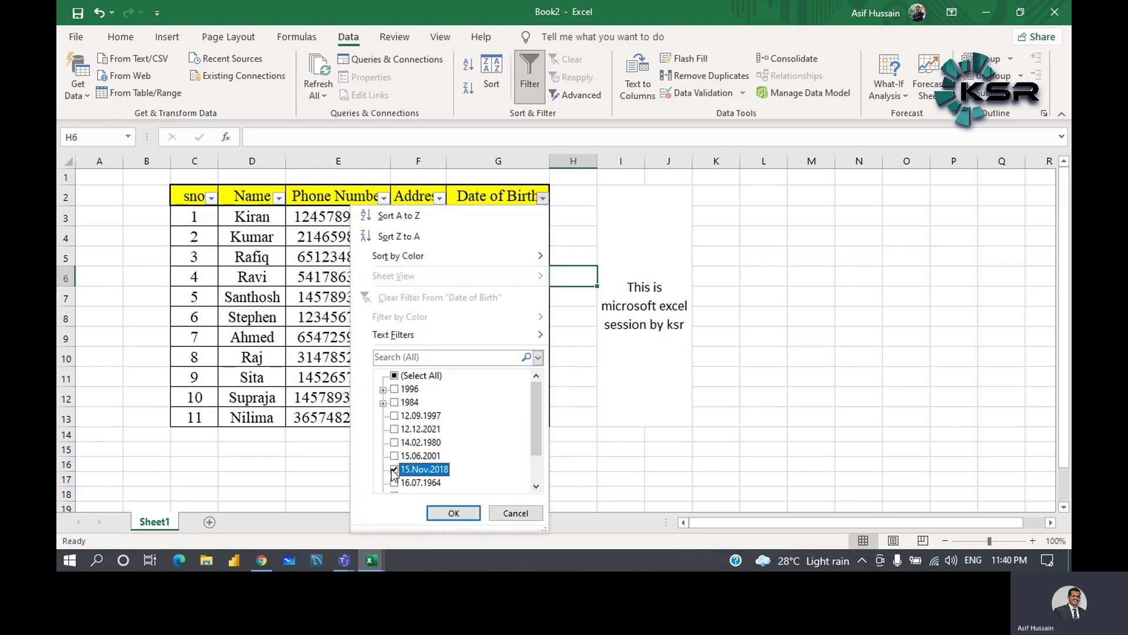
{"action": "left_click", "coordinate": [451, 513]}
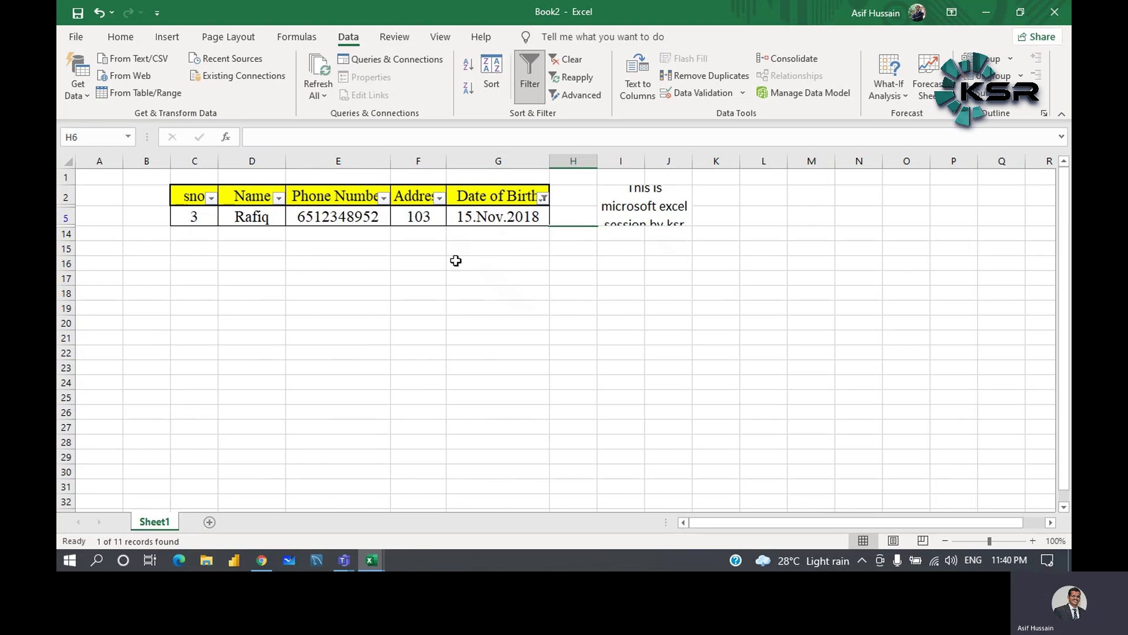
- Re-tick Select All in the Date of Birth filter, then bring up the Review tab
{"action": "left_click", "coordinate": [543, 198]}
{"action": "left_click", "coordinate": [395, 376]}
{"action": "left_click", "coordinate": [453, 513]}
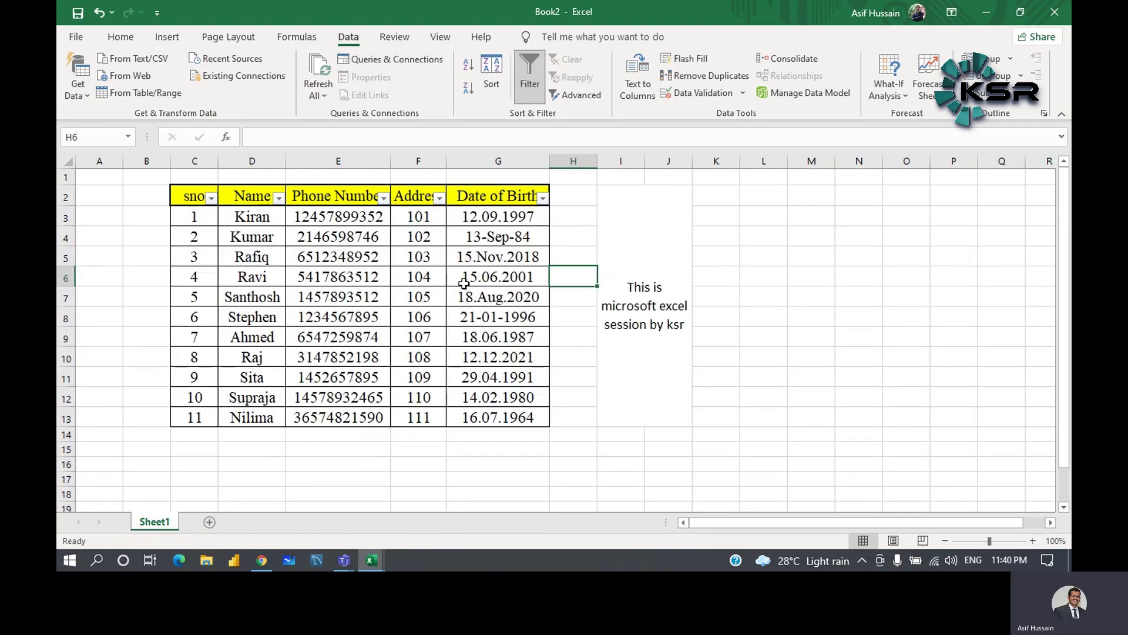
{"action": "left_click", "coordinate": [396, 37]}
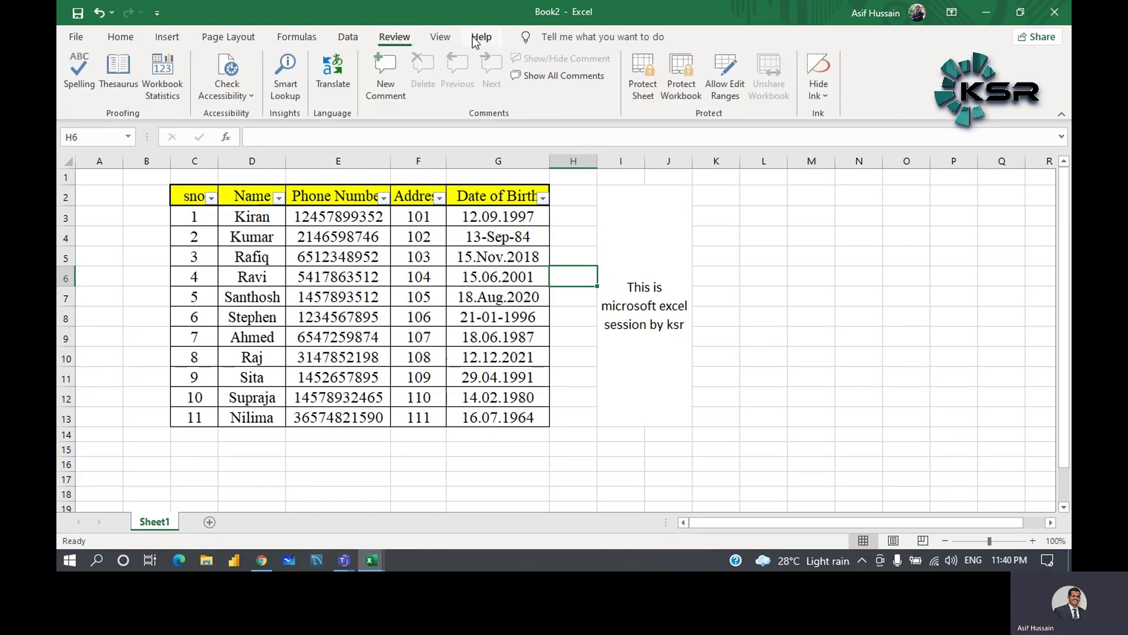
{"action": "left_click", "coordinate": [450, 40]}
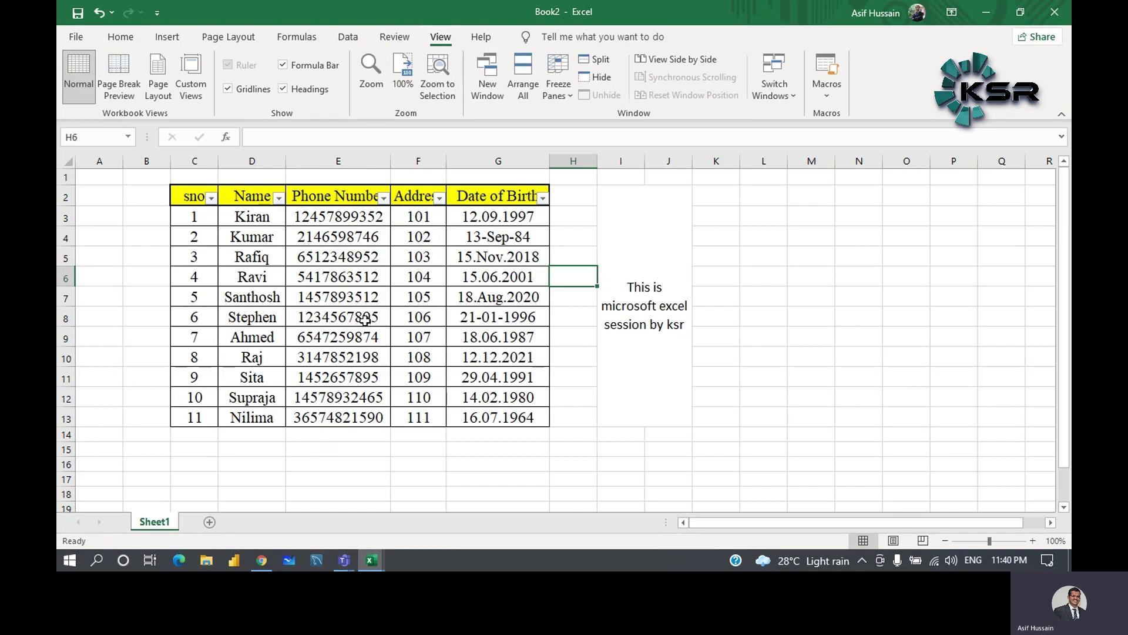
{"action": "left_click", "coordinate": [228, 90]}
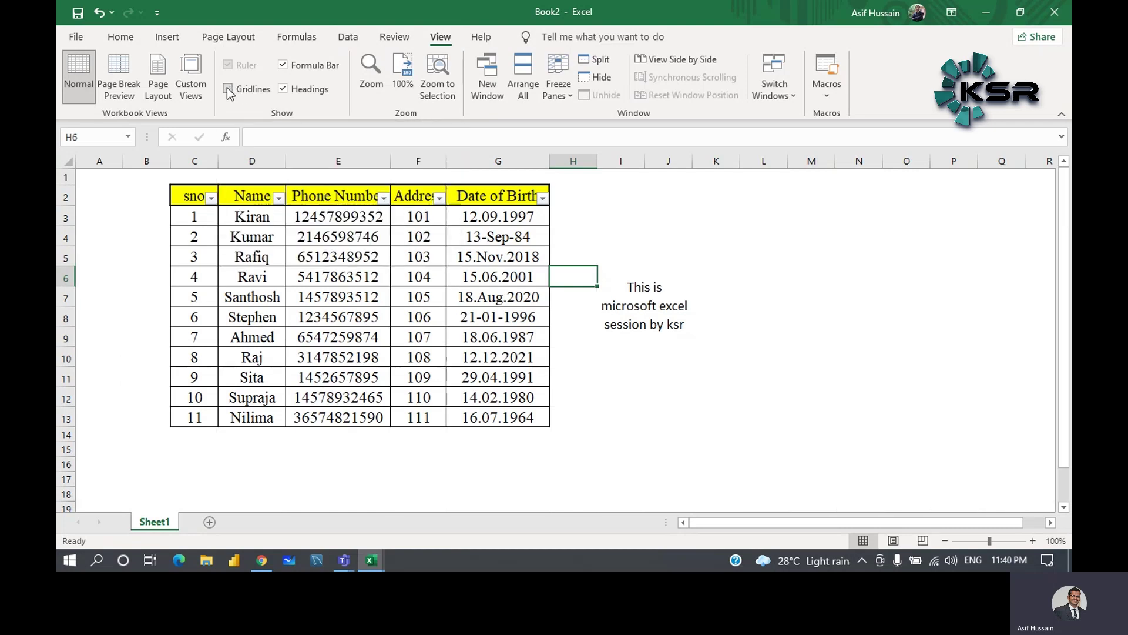
{"action": "scroll", "coordinate": [678, 313], "scroll_direction": "down", "scroll_amount": 8}
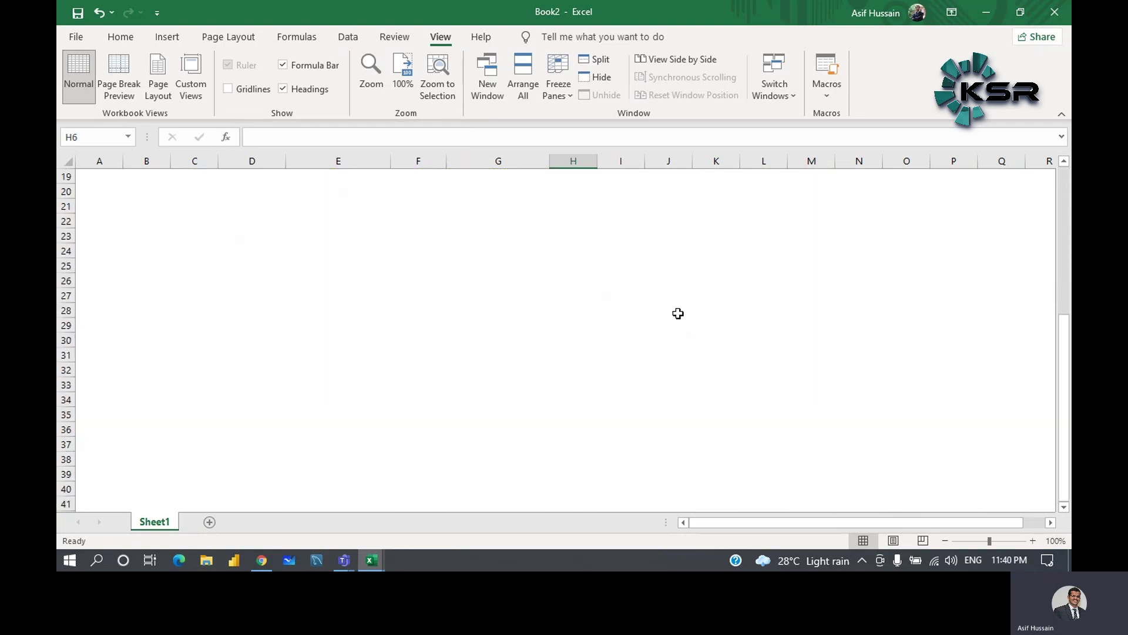
{"action": "scroll", "coordinate": [678, 314], "scroll_direction": "up", "scroll_amount": 5}
{"action": "scroll", "coordinate": [678, 313], "scroll_direction": "up", "scroll_amount": 3}
{"action": "left_click", "coordinate": [229, 90]}
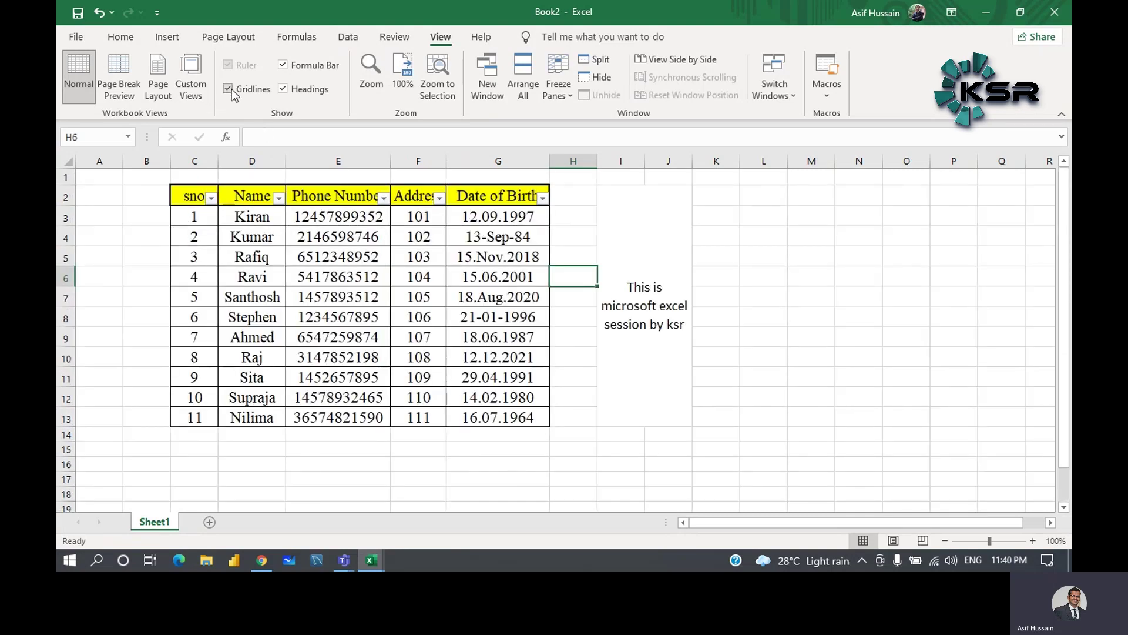
{"action": "left_click", "coordinate": [282, 66]}
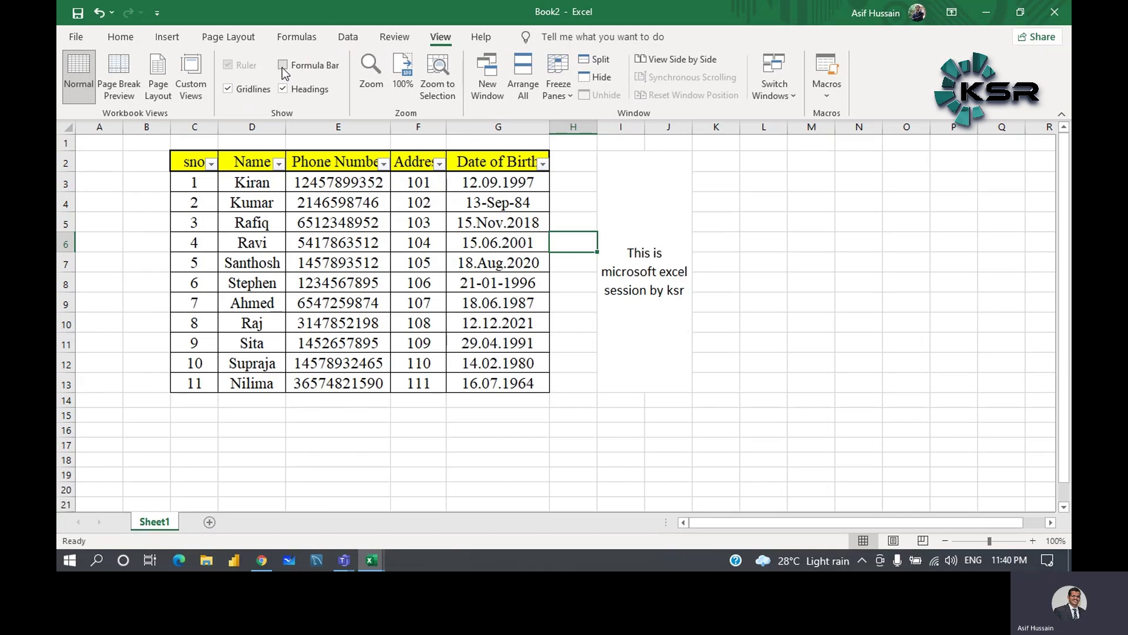
{"action": "left_click", "coordinate": [282, 66]}
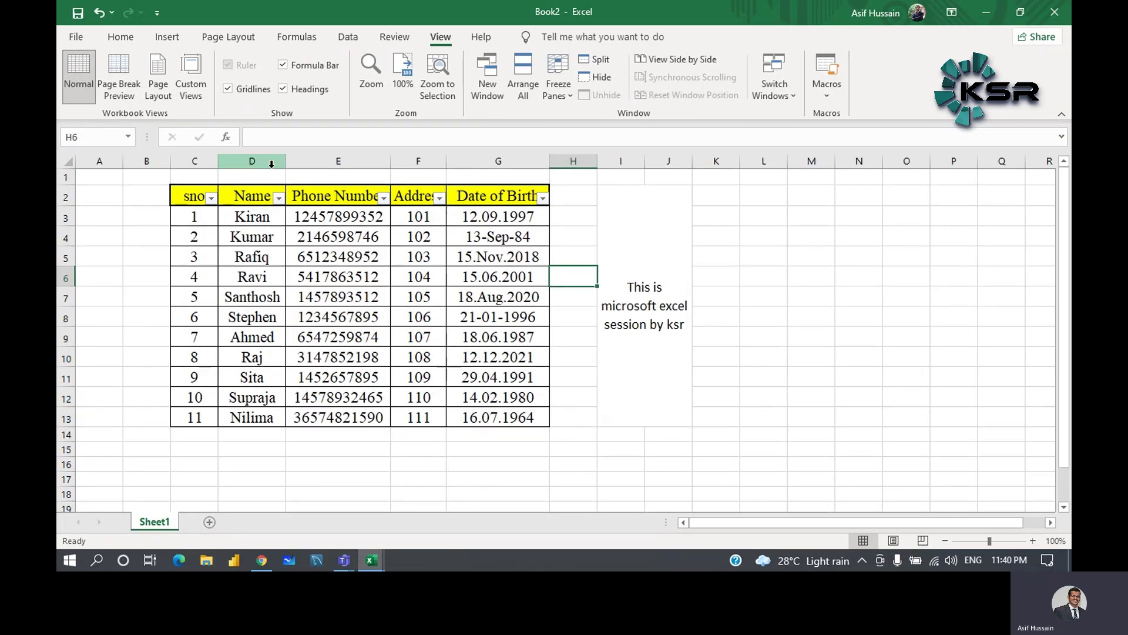
{"action": "left_click", "coordinate": [281, 133]}
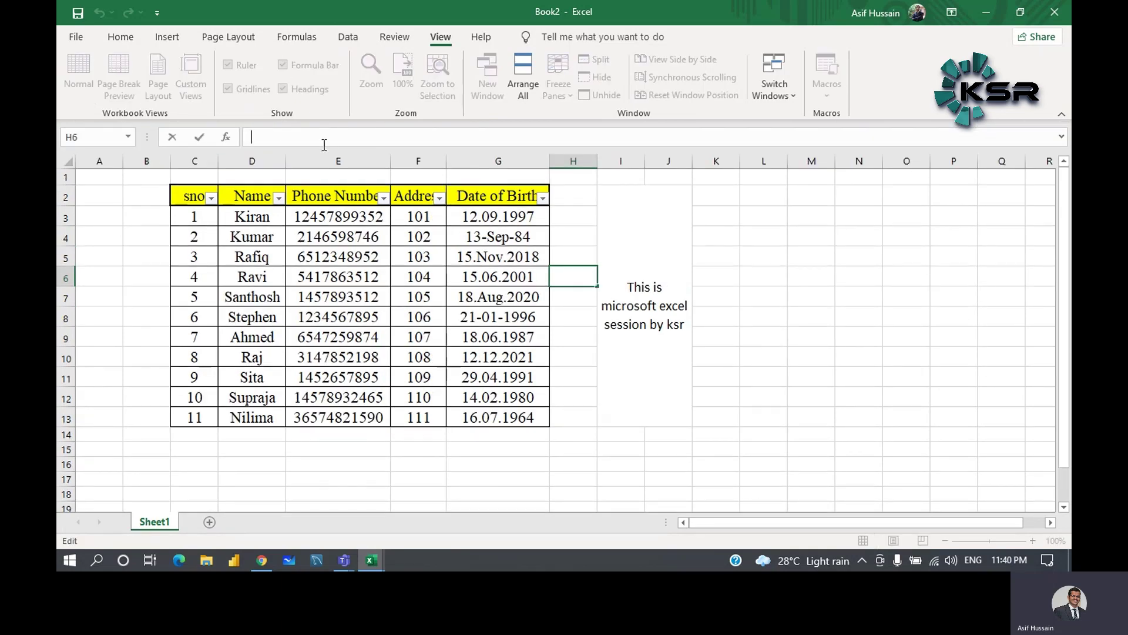
{"action": "left_click", "coordinate": [313, 299]}
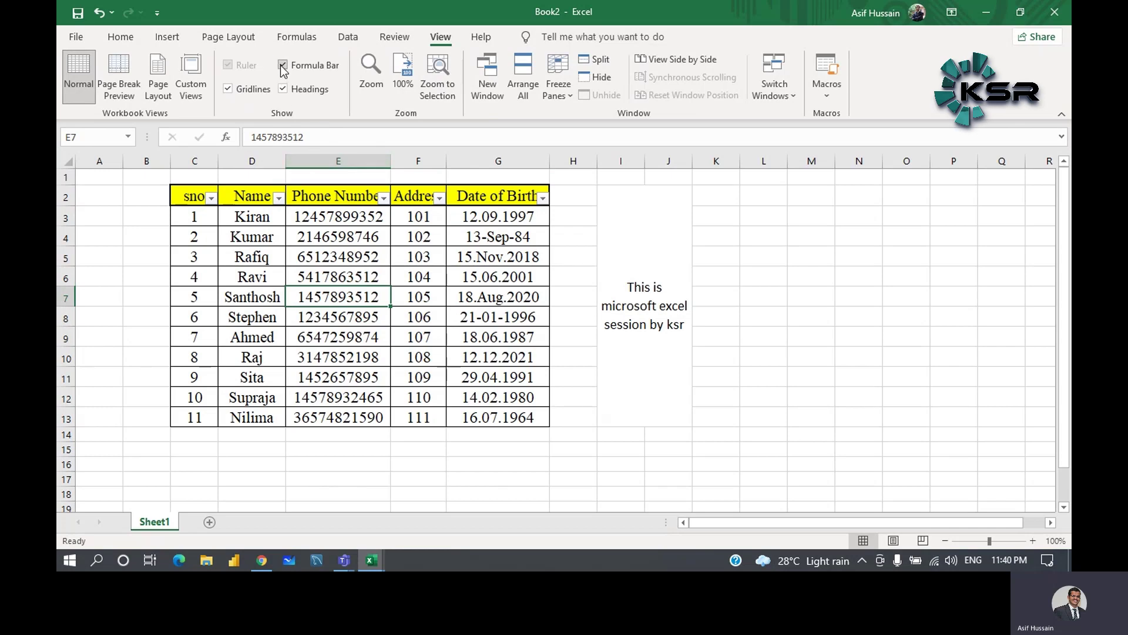
{"action": "left_click", "coordinate": [282, 66]}
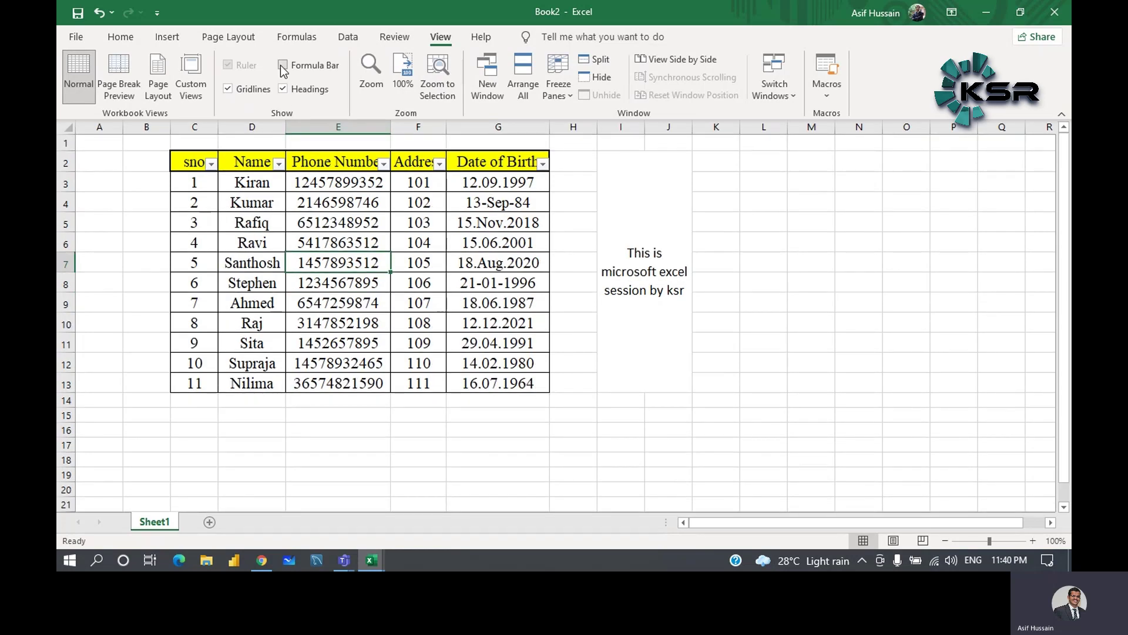
{"action": "left_click", "coordinate": [282, 65]}
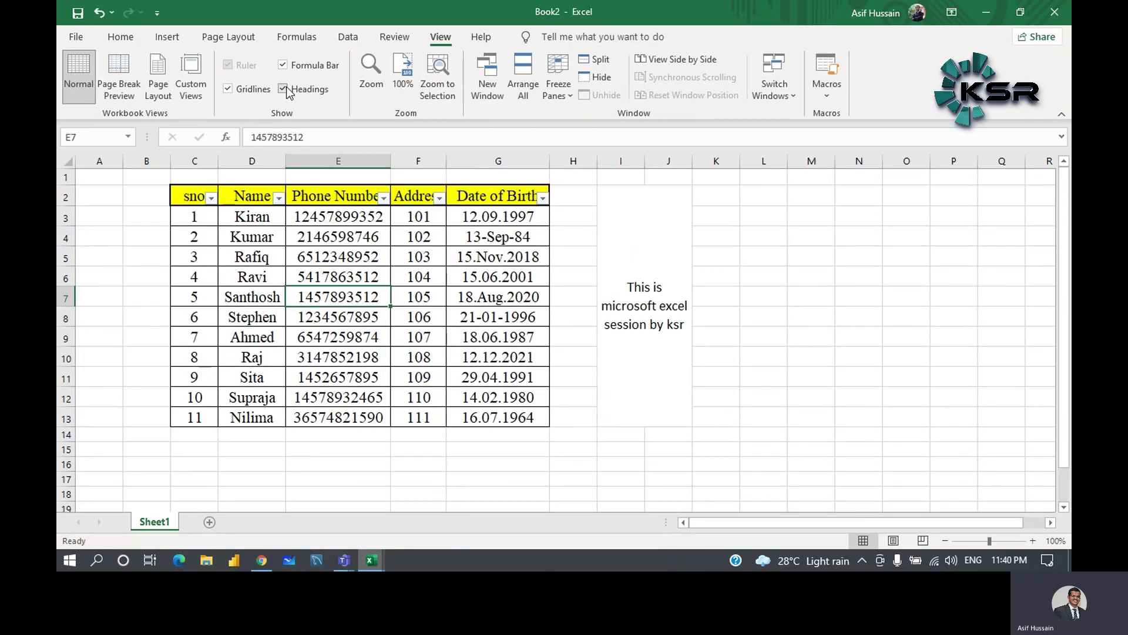
{"action": "left_click", "coordinate": [283, 89]}
{"action": "left_click", "coordinate": [283, 89]}
{"action": "left_click", "coordinate": [283, 89]}
{"action": "left_click", "coordinate": [283, 89]}
{"action": "left_click", "coordinate": [284, 90]}
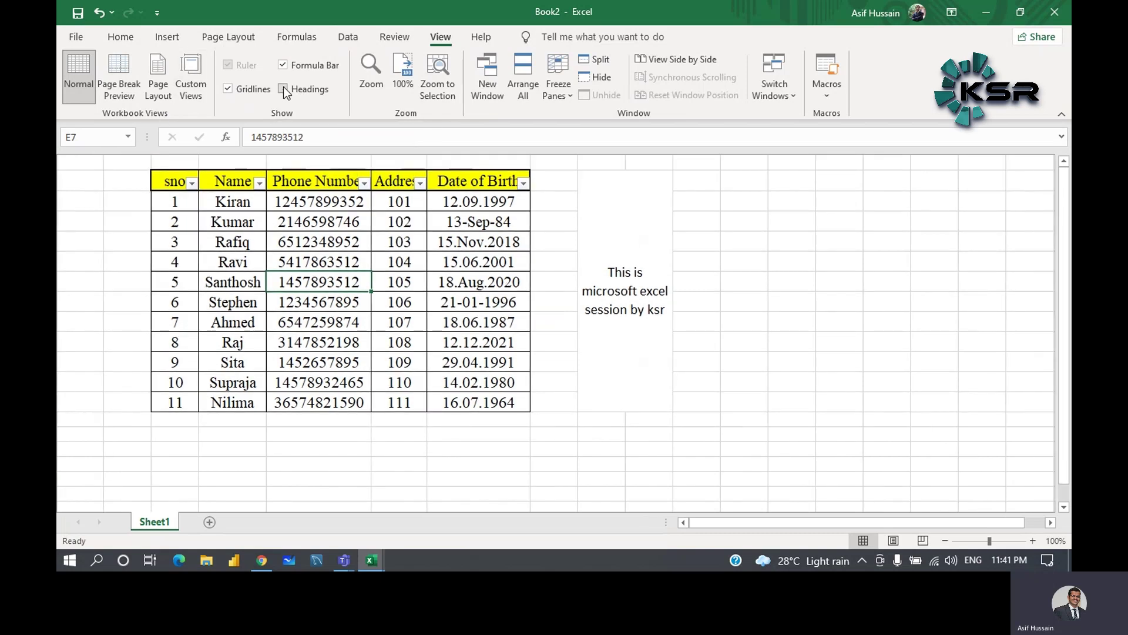
{"action": "left_click", "coordinate": [284, 90]}
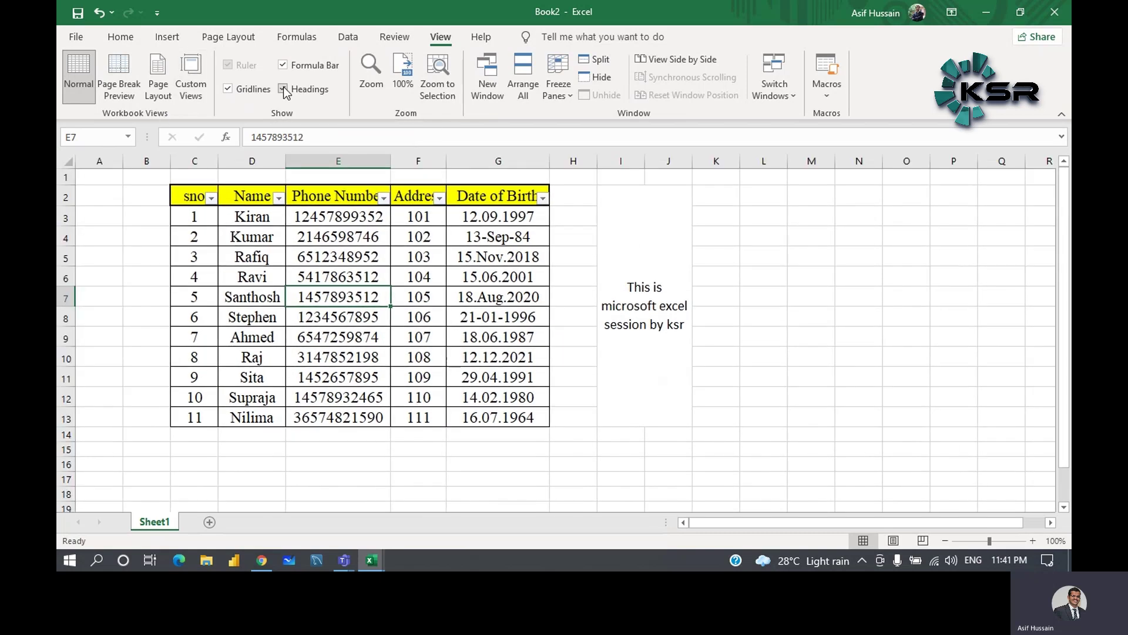
{"action": "left_click", "coordinate": [284, 90]}
{"action": "left_click", "coordinate": [284, 90]}
{"action": "left_click", "coordinate": [117, 37]}
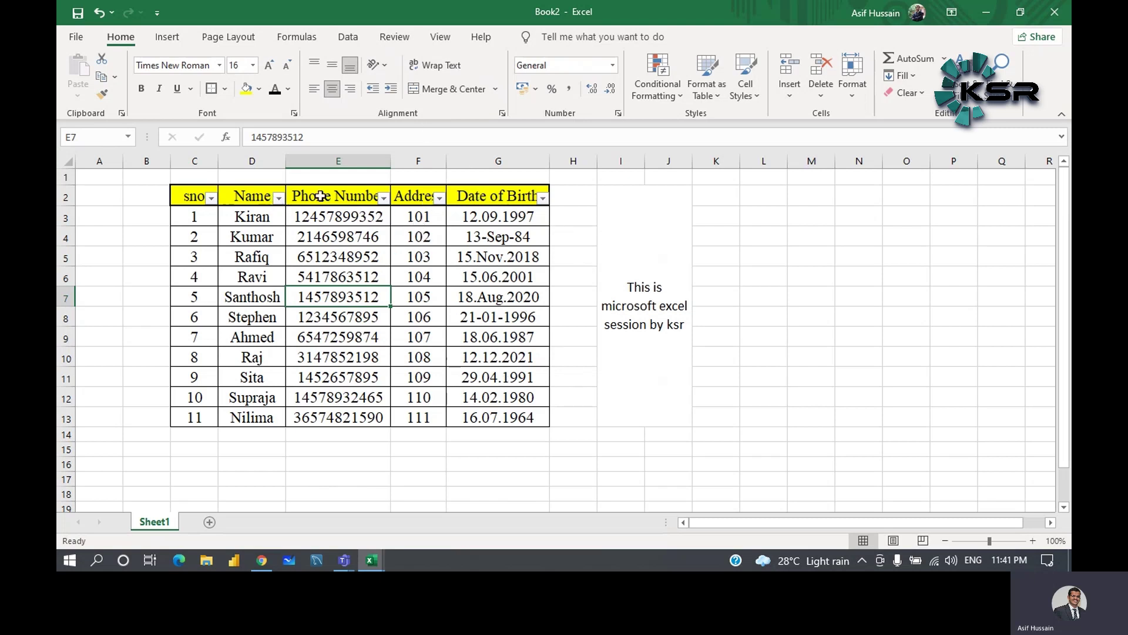
- Select the merged note, glance at the Number Format list, then select Address cells F3:F13
{"action": "left_click", "coordinate": [649, 292]}
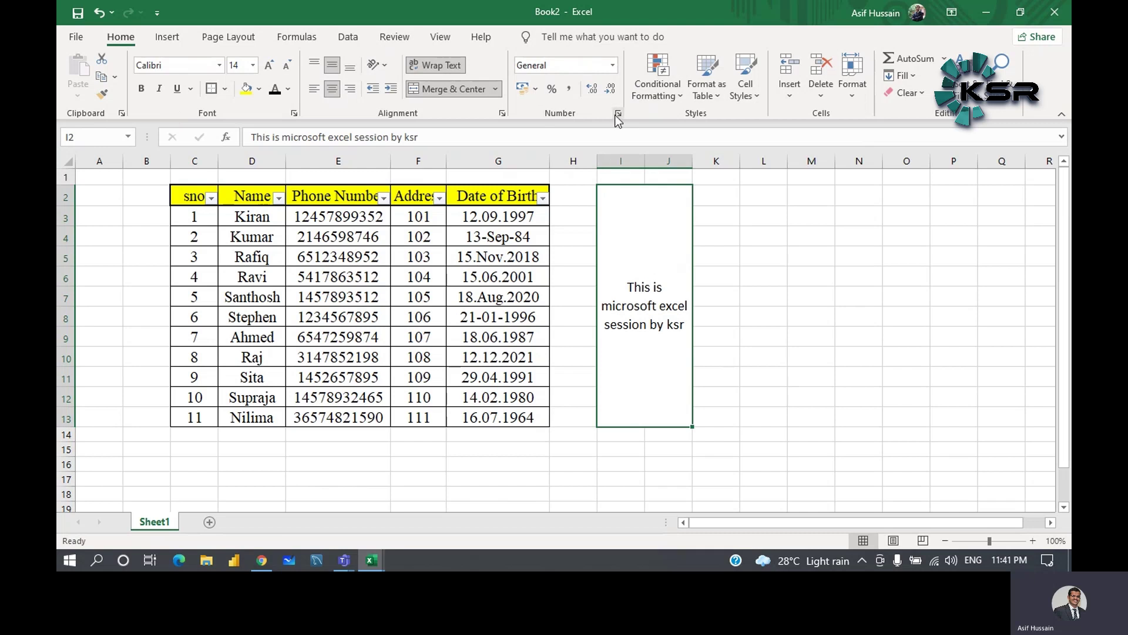
{"action": "left_click", "coordinate": [612, 66]}
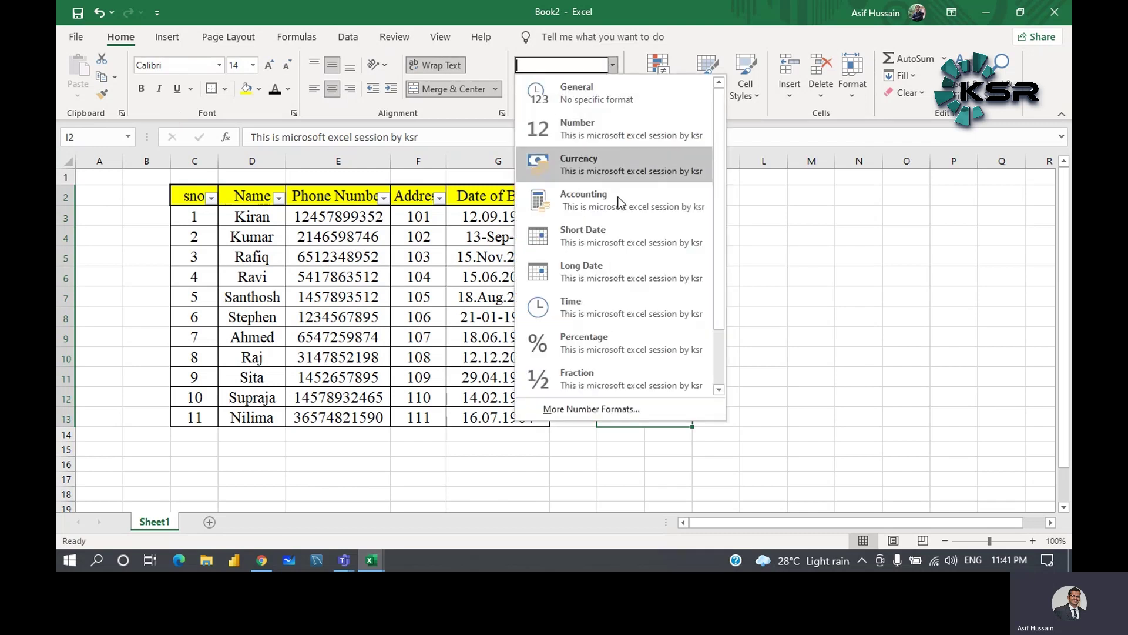
{"action": "left_click", "coordinate": [800, 237]}
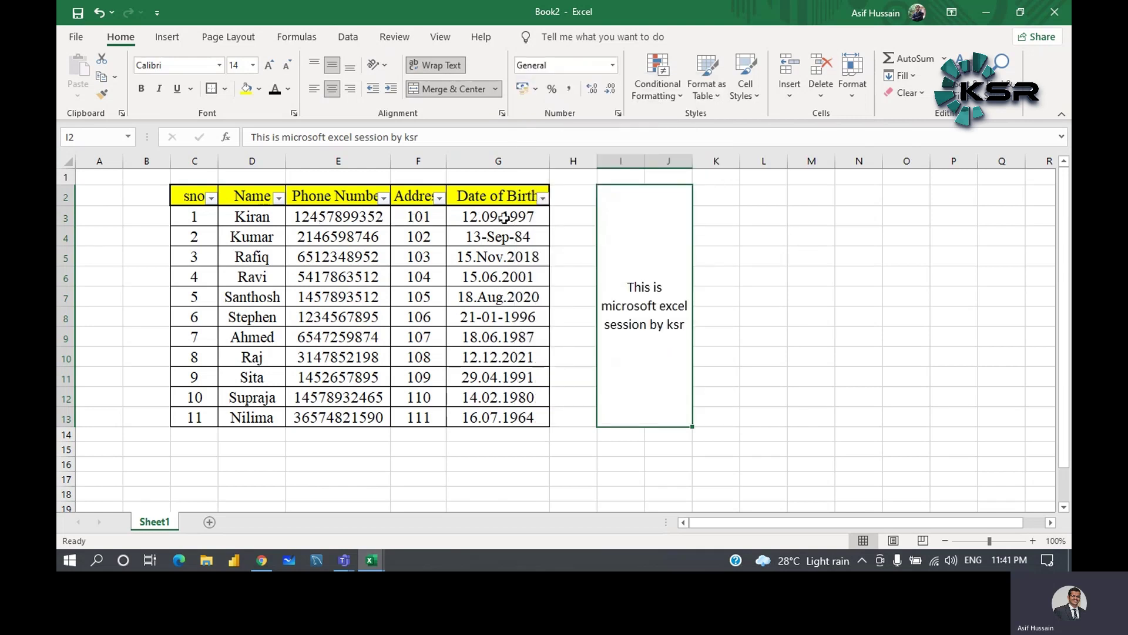
{"action": "left_click_drag", "start_coordinate": [427, 218], "coordinate": [433, 418]}
- Apply Currency format to the Address values, widen column F, then try Accounting
{"action": "left_click", "coordinate": [614, 66]}
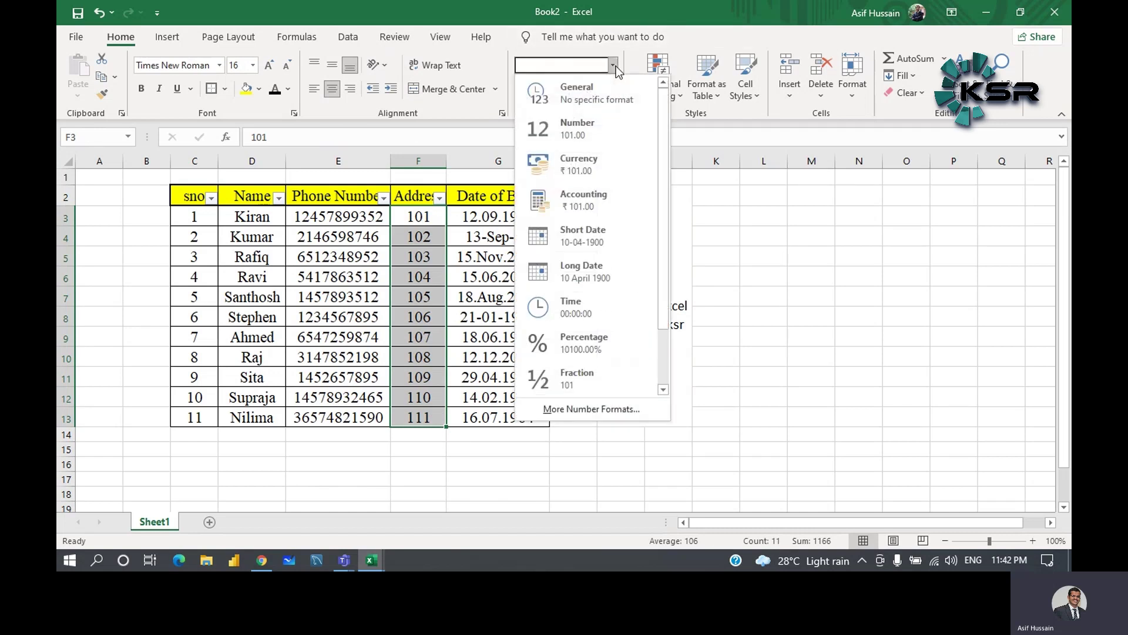
{"action": "left_click", "coordinate": [579, 165]}
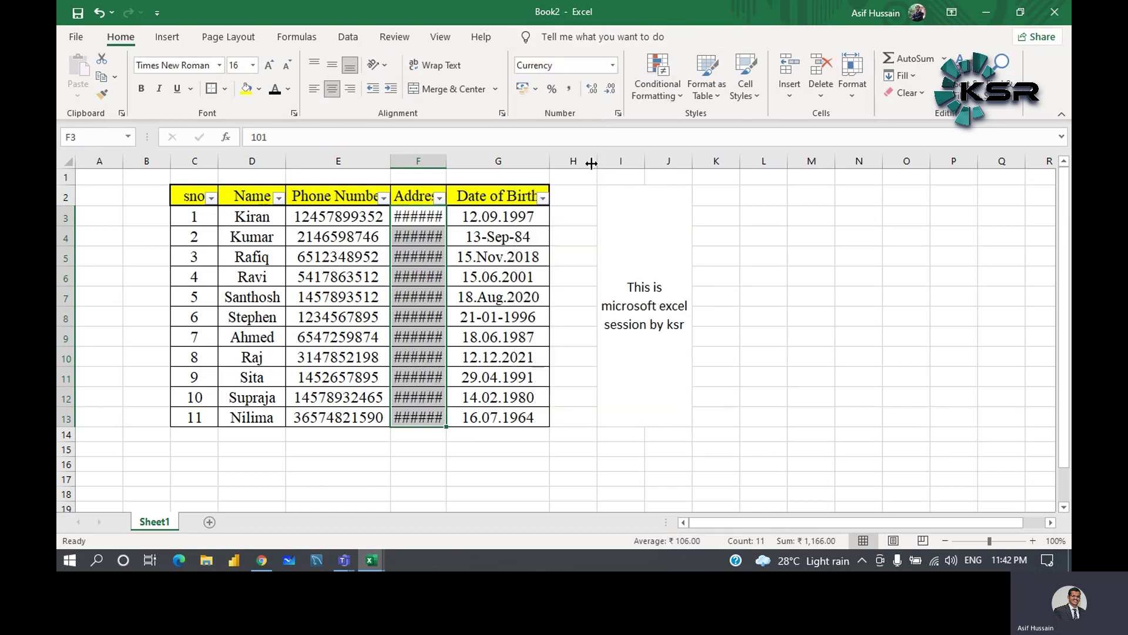
{"action": "left_click_drag", "start_coordinate": [451, 167], "coordinate": [466, 167]}
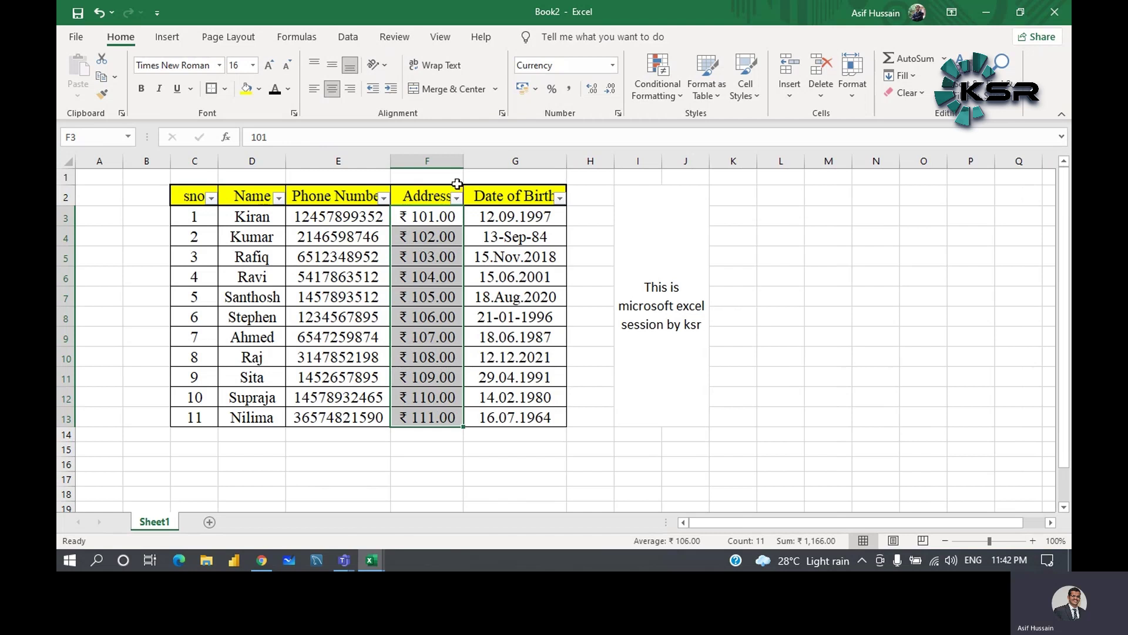
{"action": "left_click", "coordinate": [614, 66]}
{"action": "left_click", "coordinate": [591, 194]}
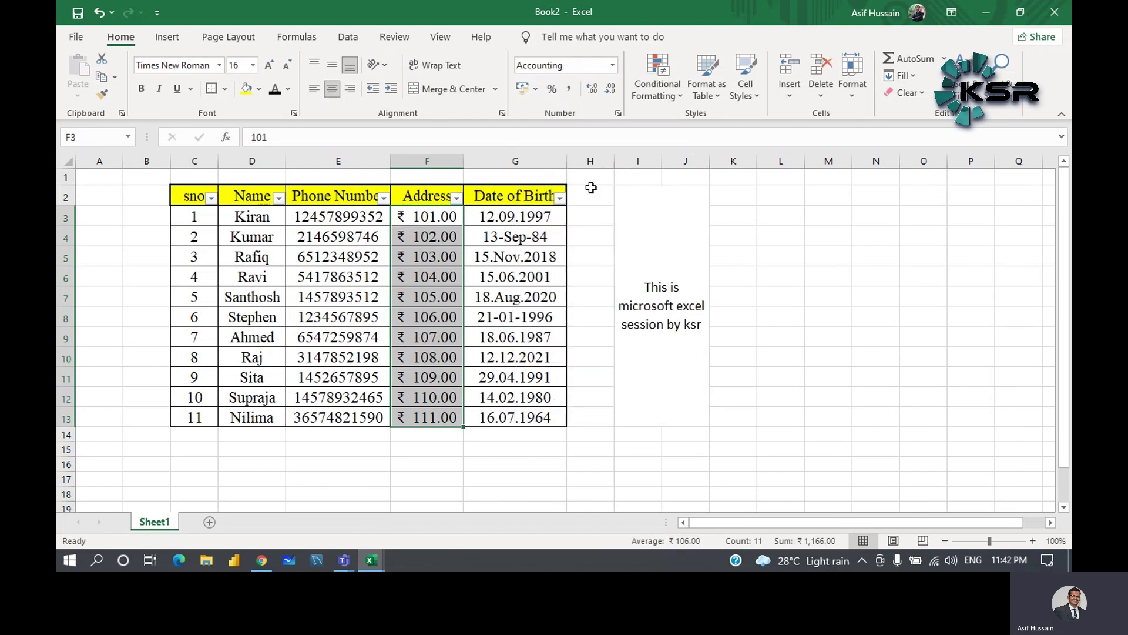
- Try Number format with two decimals, then return the Address values to General
{"action": "left_click", "coordinate": [613, 65]}
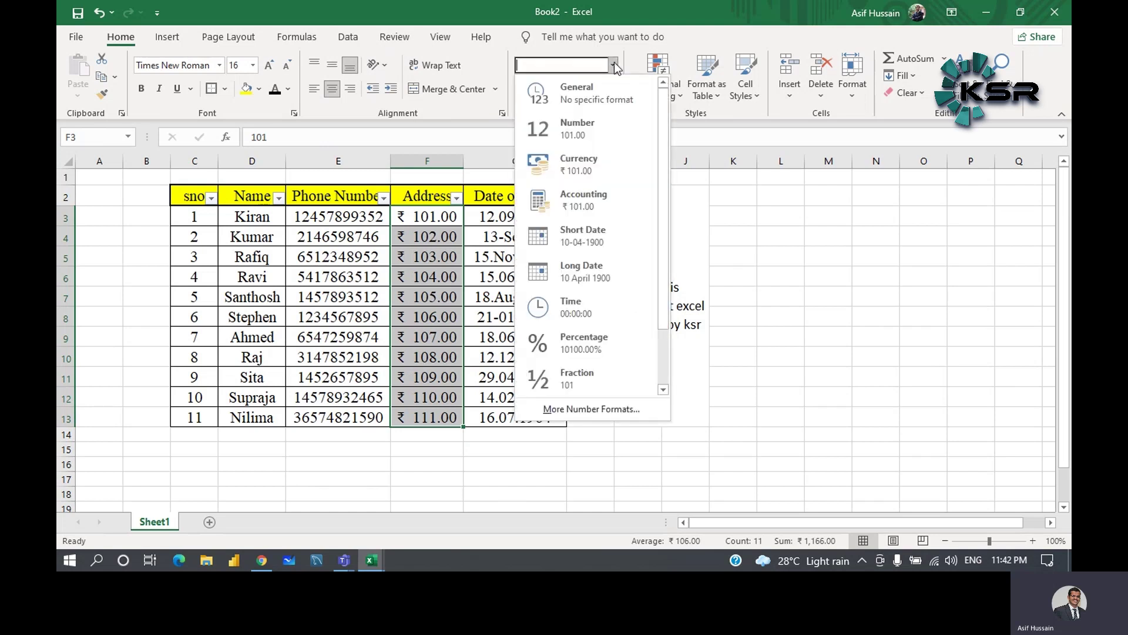
{"action": "left_click", "coordinate": [599, 136]}
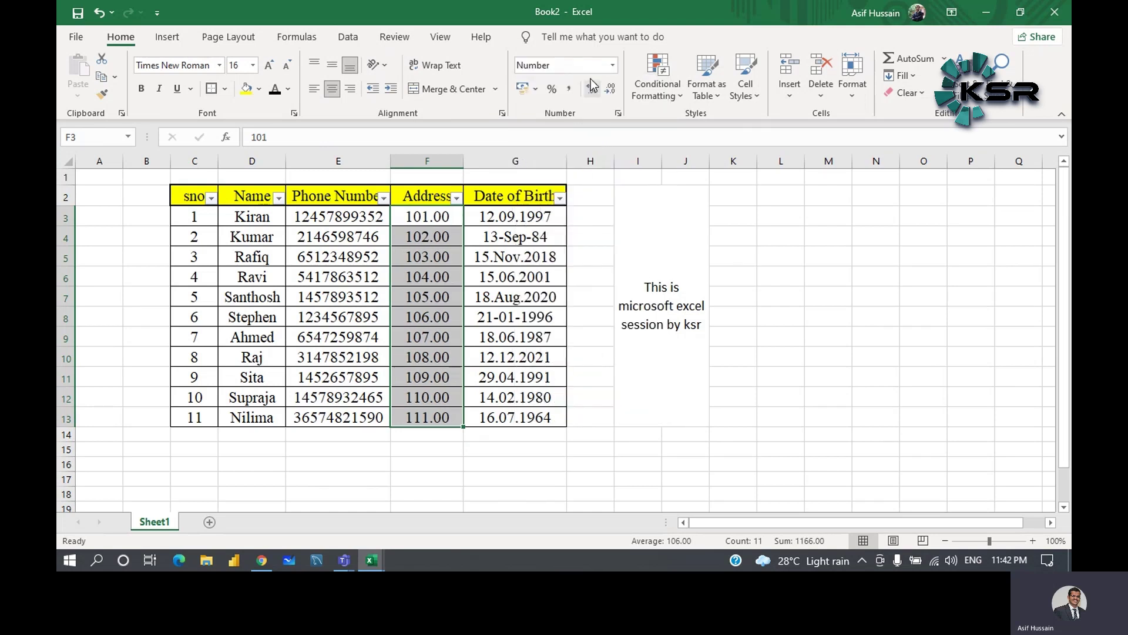
{"action": "left_click", "coordinate": [612, 65]}
{"action": "left_click", "coordinate": [592, 96]}
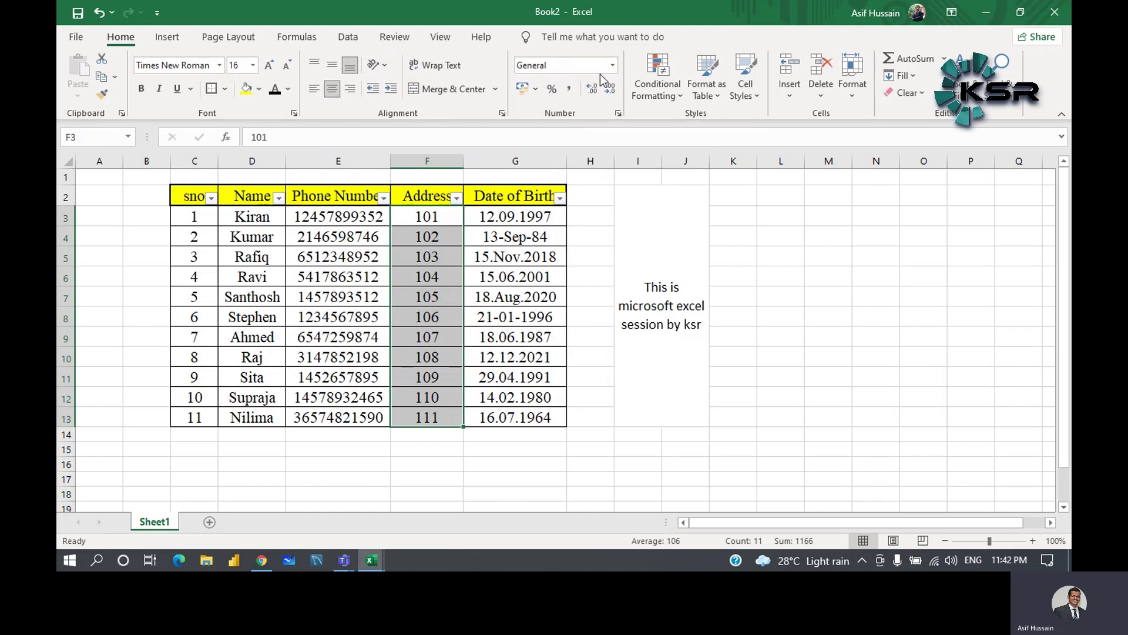
{"action": "left_click", "coordinate": [612, 66]}
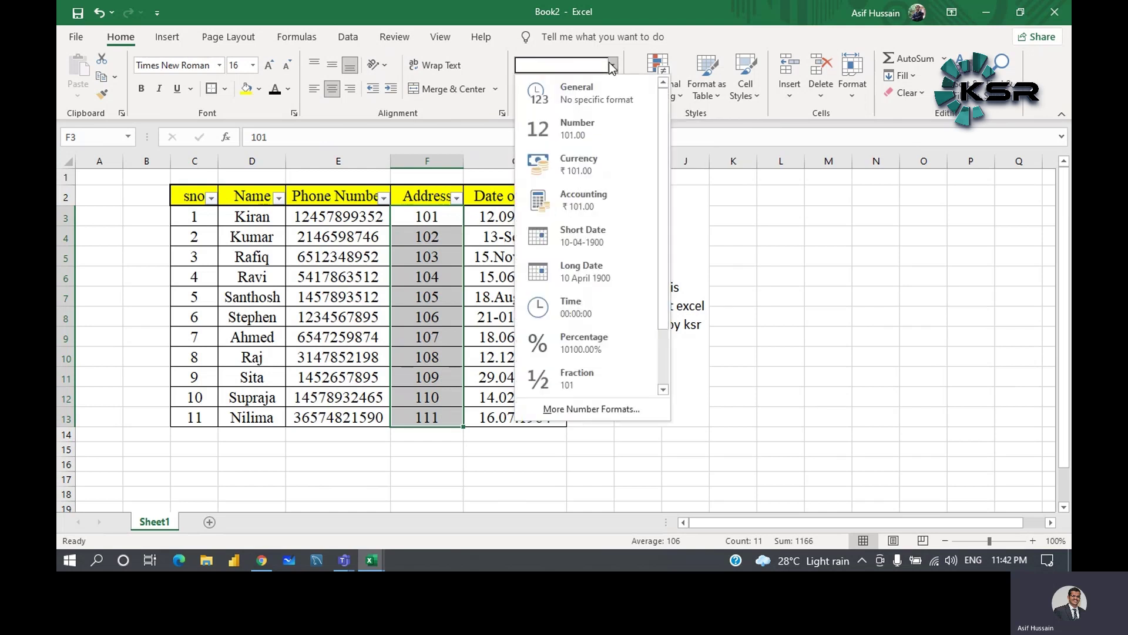
{"action": "left_click", "coordinate": [726, 221]}
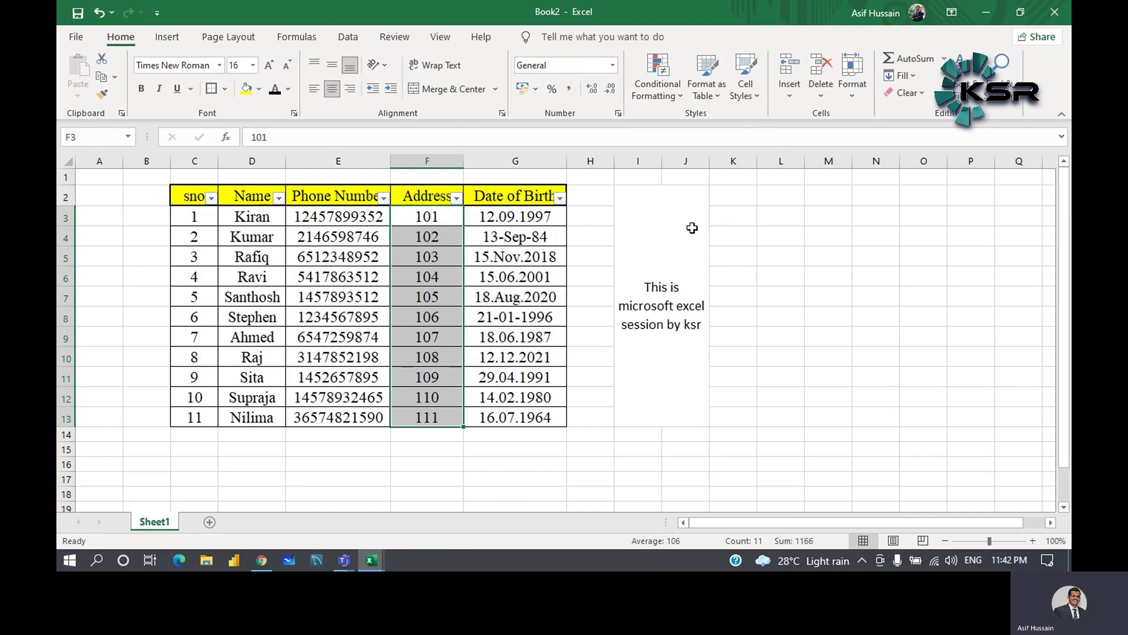